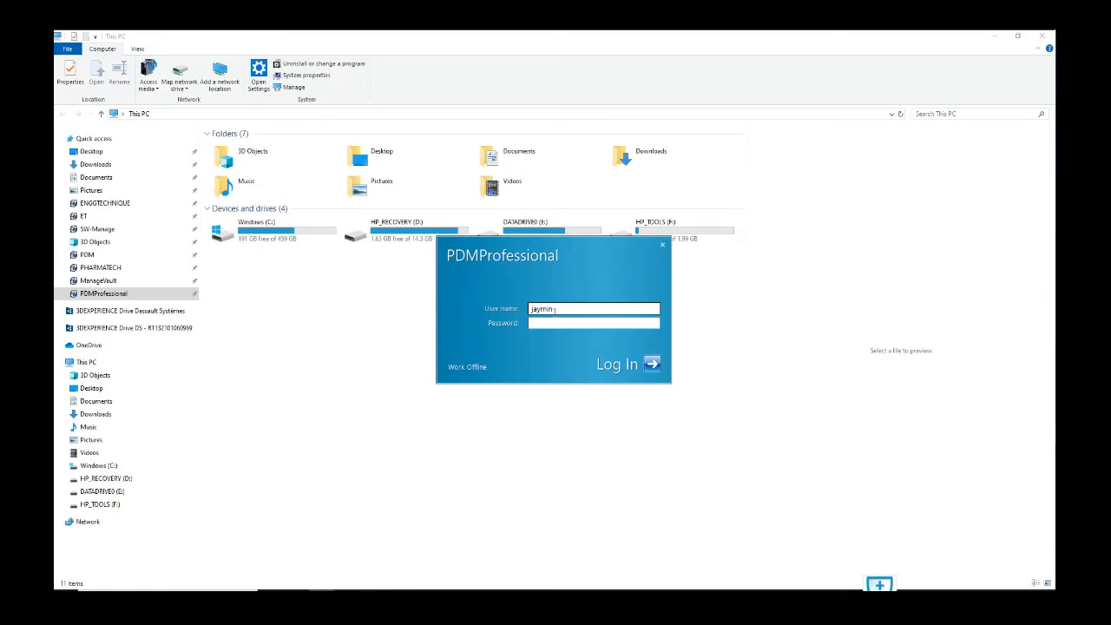
Step: Log in to the PDMProfessional vault with the account password
{"action": "left_click", "coordinate": [542, 321]}
{"action": "key", "text": "Return"}
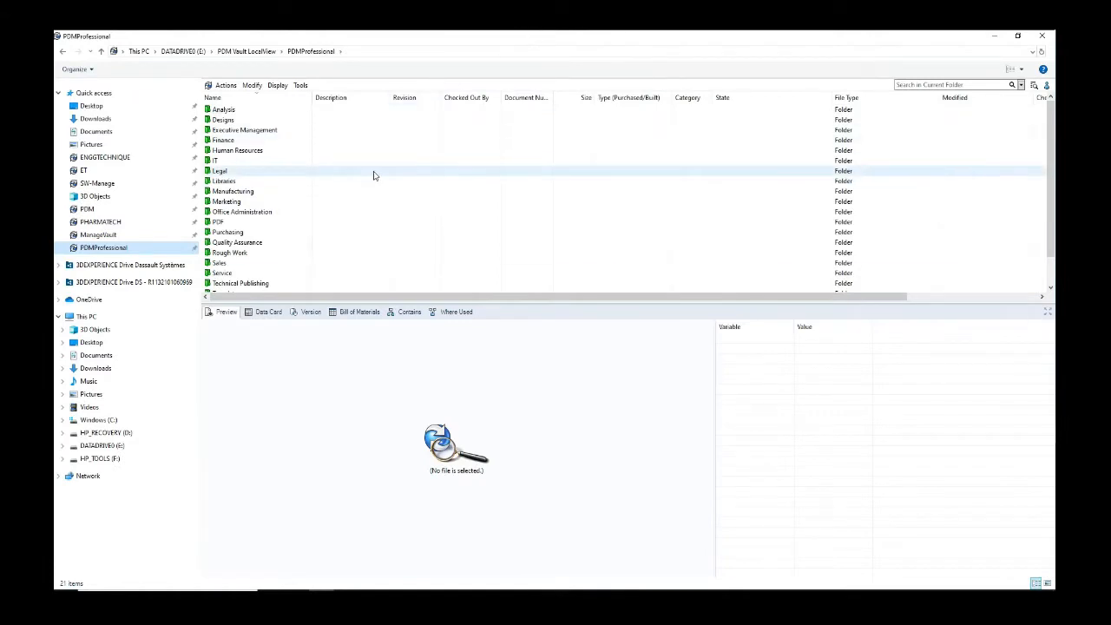
Step: Open the Designs folder in the vault
{"action": "scroll", "coordinate": [373, 175], "scroll_direction": "down", "scroll_amount": 1}
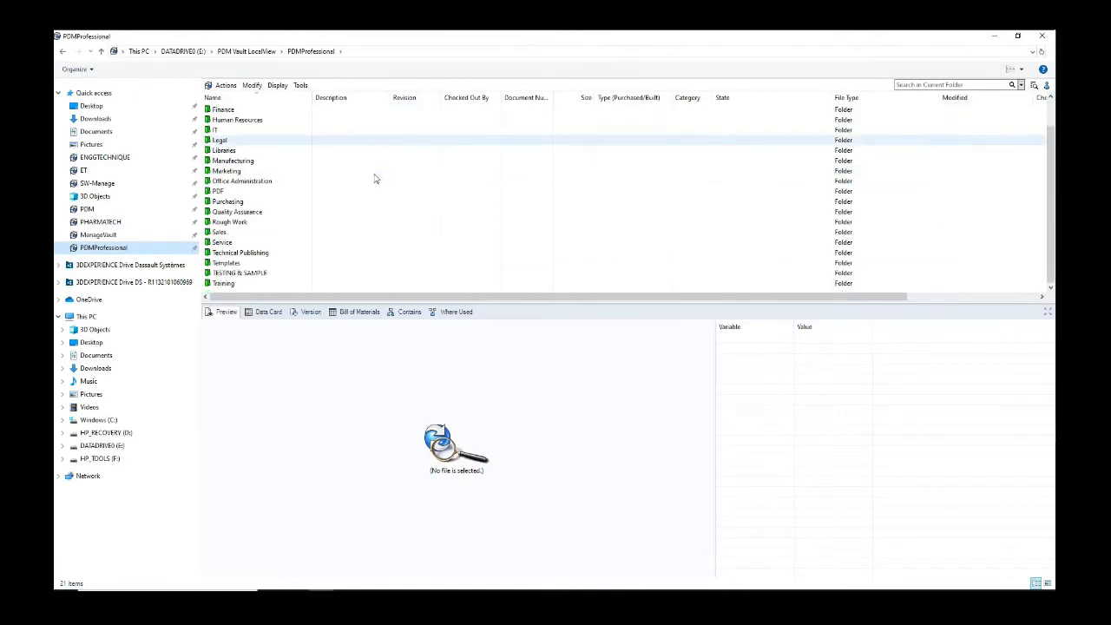
{"action": "scroll", "coordinate": [382, 200], "scroll_direction": "up", "scroll_amount": 1}
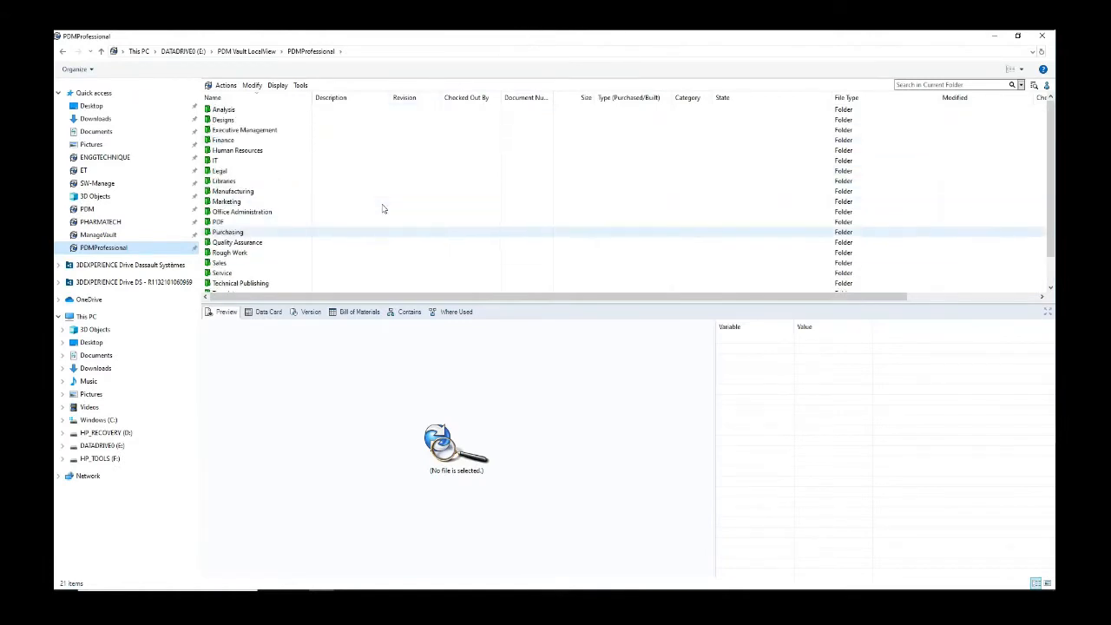
{"action": "left_click", "coordinate": [231, 121]}
{"action": "double_click", "coordinate": [233, 124]}
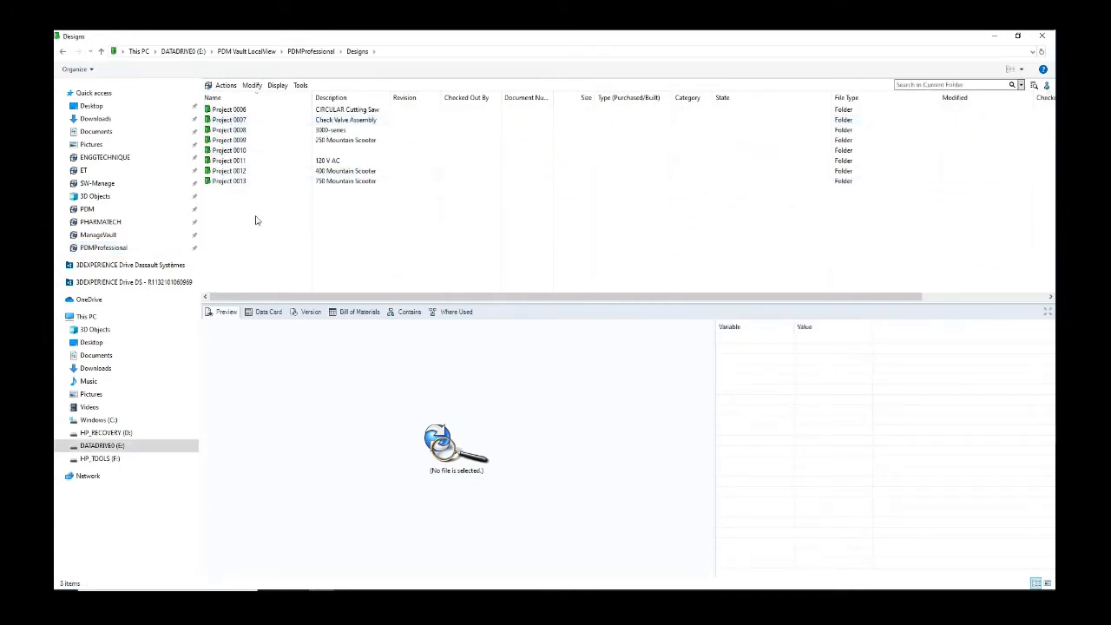
Step: Return to the vault root, enlarge the folder list, and show the Manufacturing folder's data card
{"action": "left_click", "coordinate": [314, 52]}
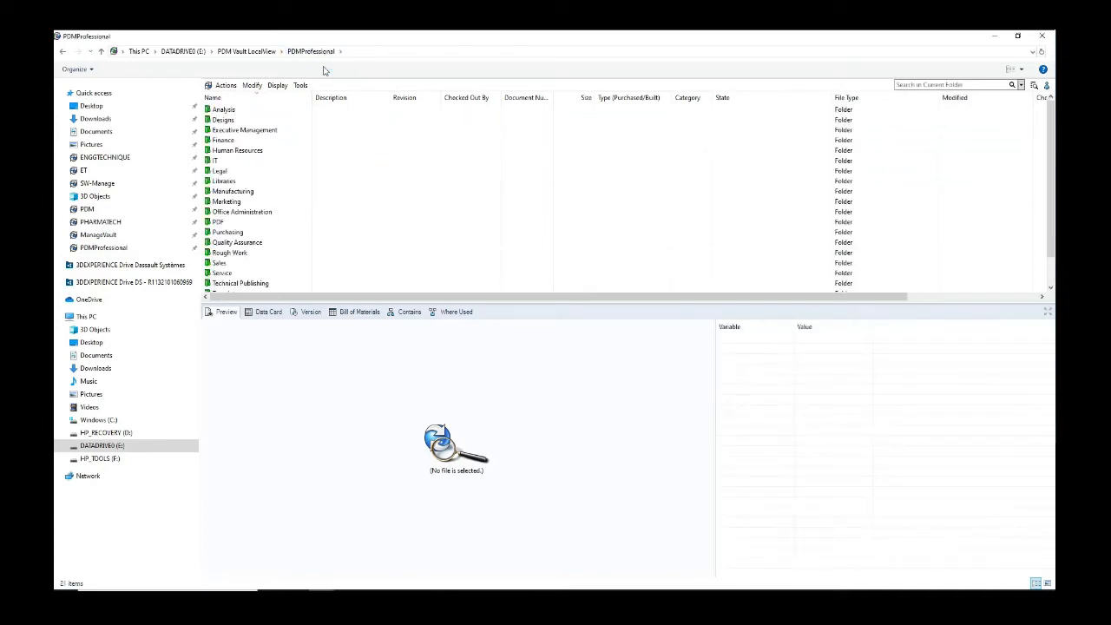
{"action": "left_click_drag", "start_coordinate": [512, 300], "coordinate": [513, 323]}
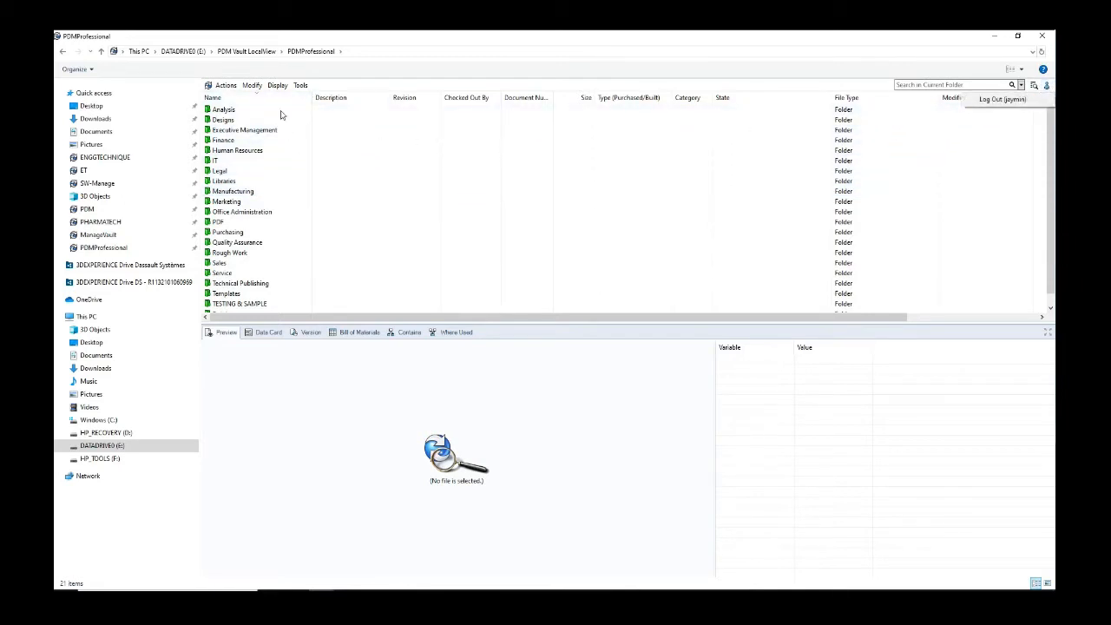
{"action": "left_click", "coordinate": [345, 192]}
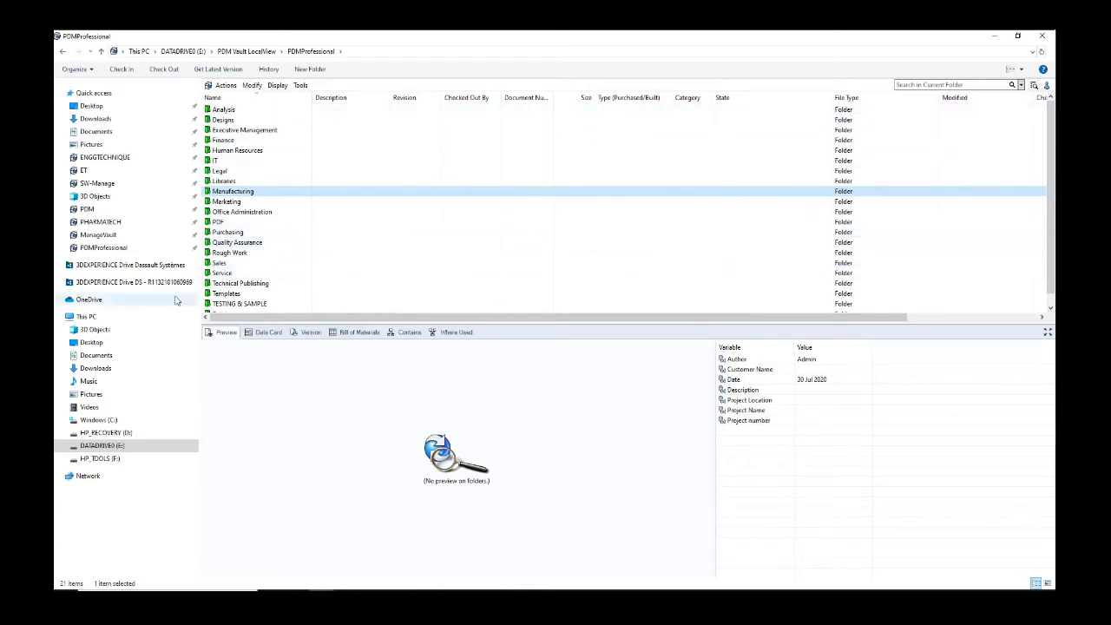
Step: Log out of the PDMProfessional vault
{"action": "left_click", "coordinate": [87, 316]}
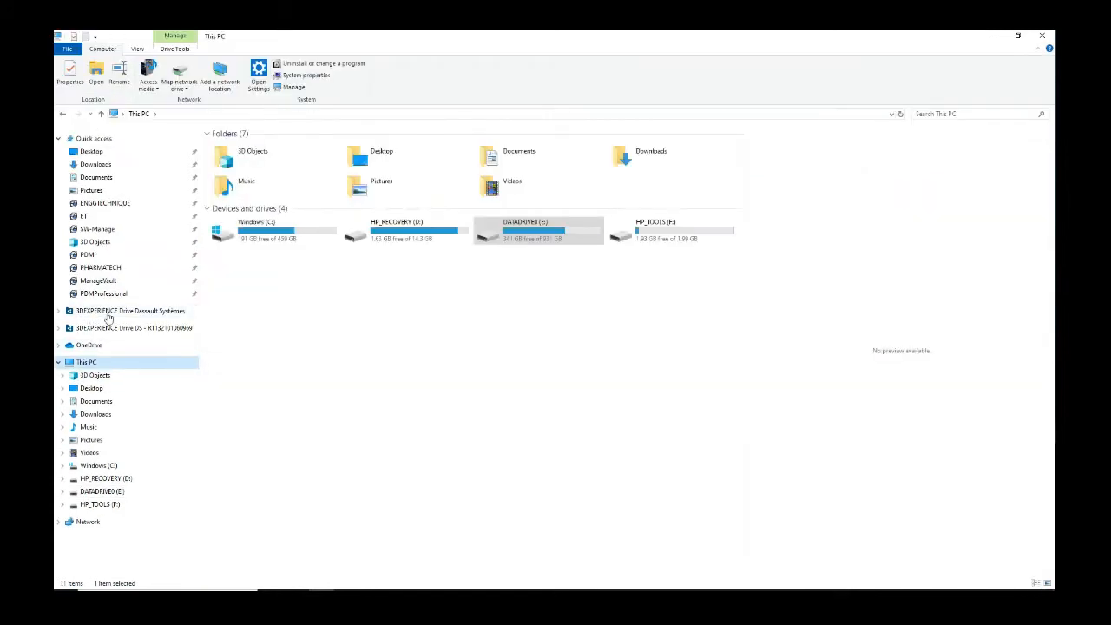
{"action": "left_click", "coordinate": [103, 294]}
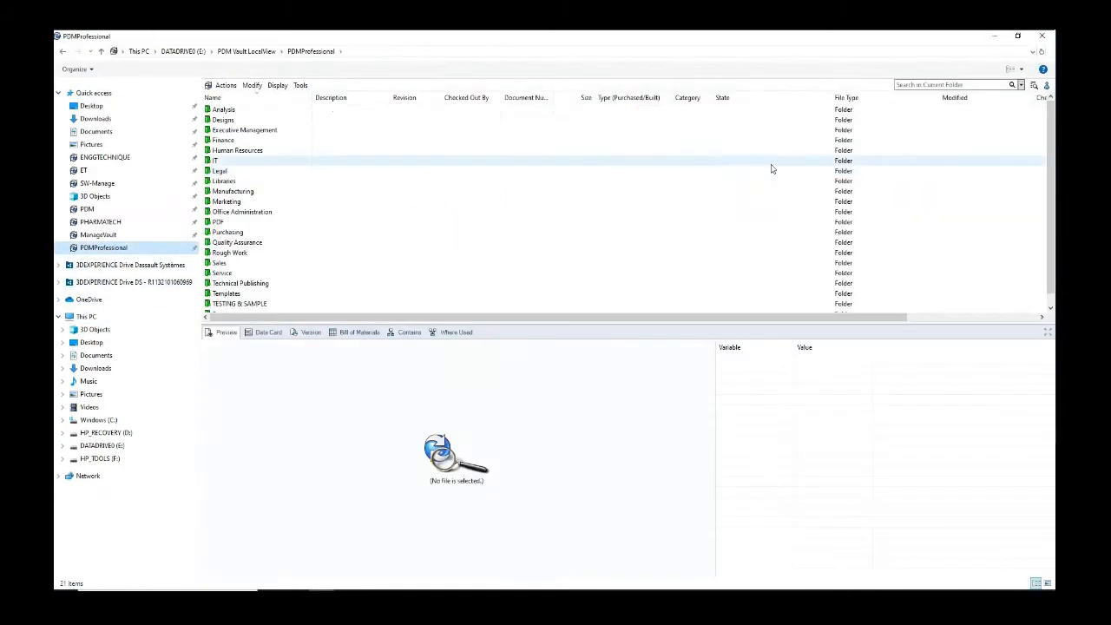
{"action": "left_click", "coordinate": [1046, 84]}
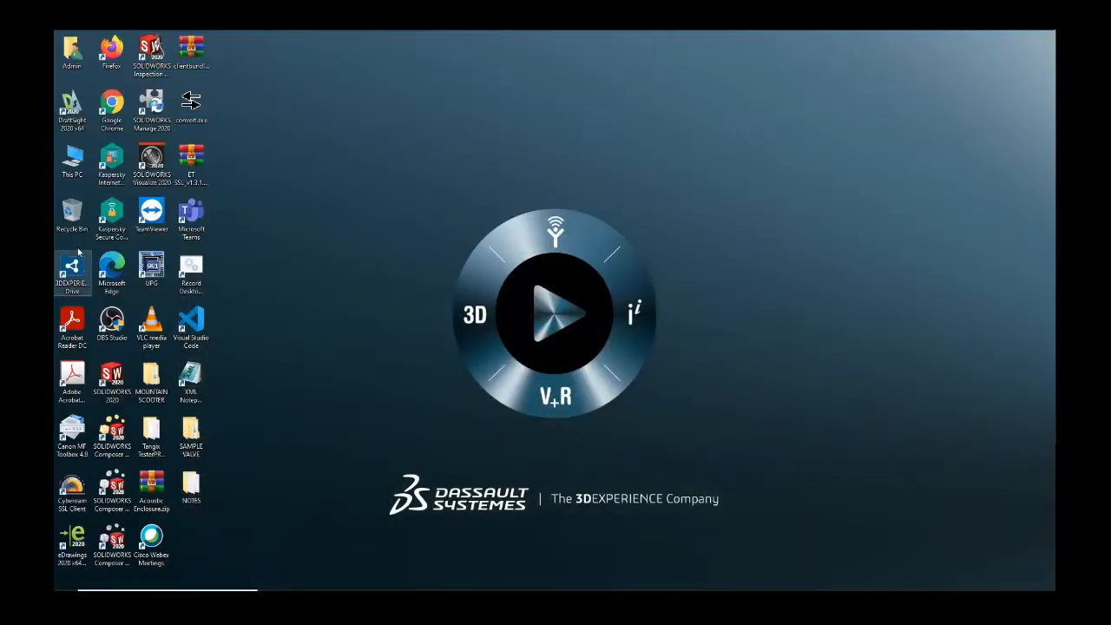
Step: Reopen PDMProfessional from This PC and log in as the other user
{"action": "double_click", "coordinate": [73, 163]}
{"action": "left_click", "coordinate": [104, 294]}
{"action": "left_click_drag", "start_coordinate": [630, 308], "coordinate": [494, 319]}
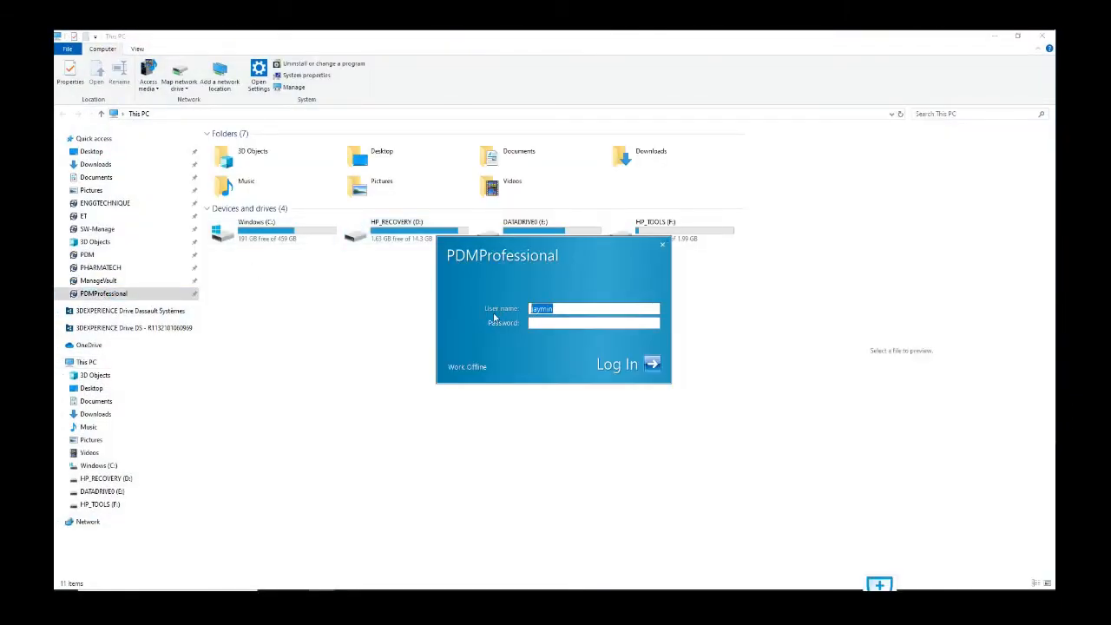
{"action": "type", "text": "H"}
{"action": "key", "text": "Return"}
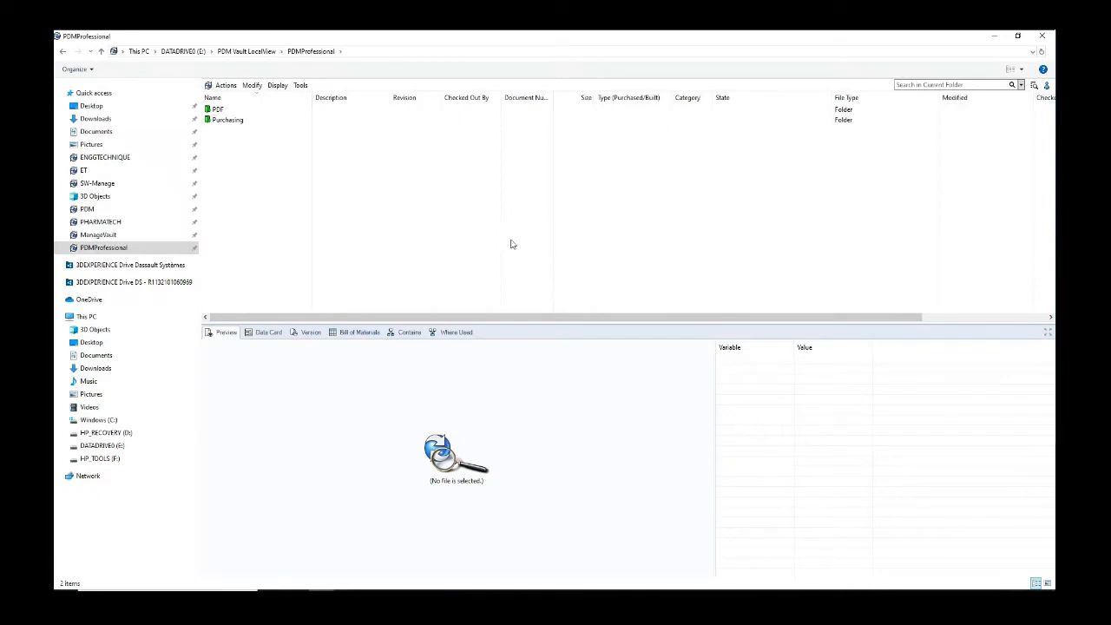
{"action": "left_click", "coordinate": [232, 109]}
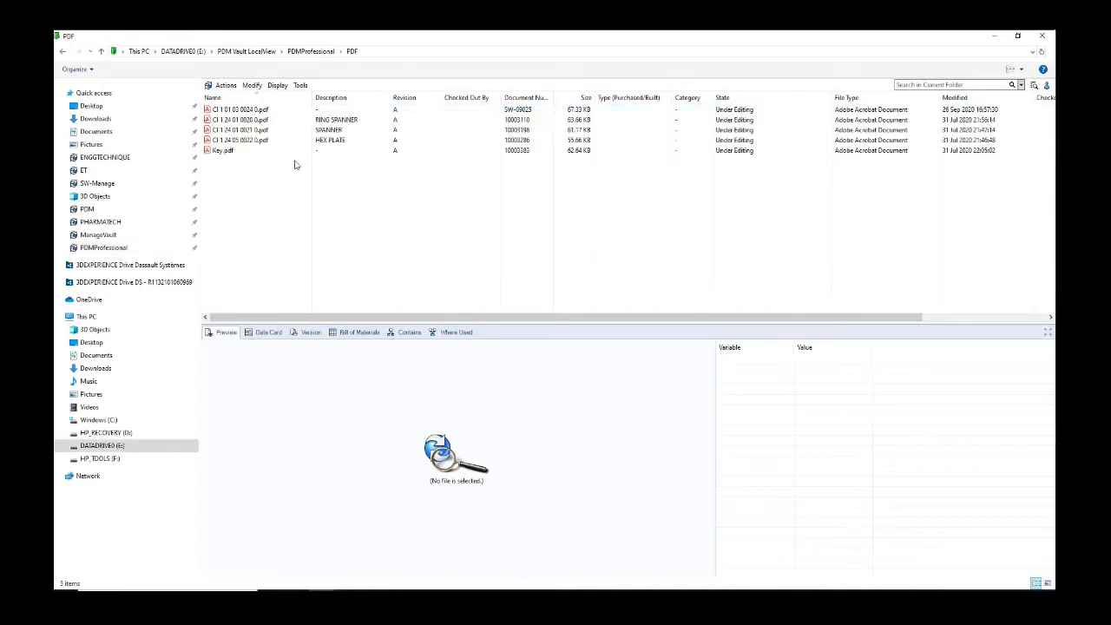
{"action": "left_click", "coordinate": [251, 130]}
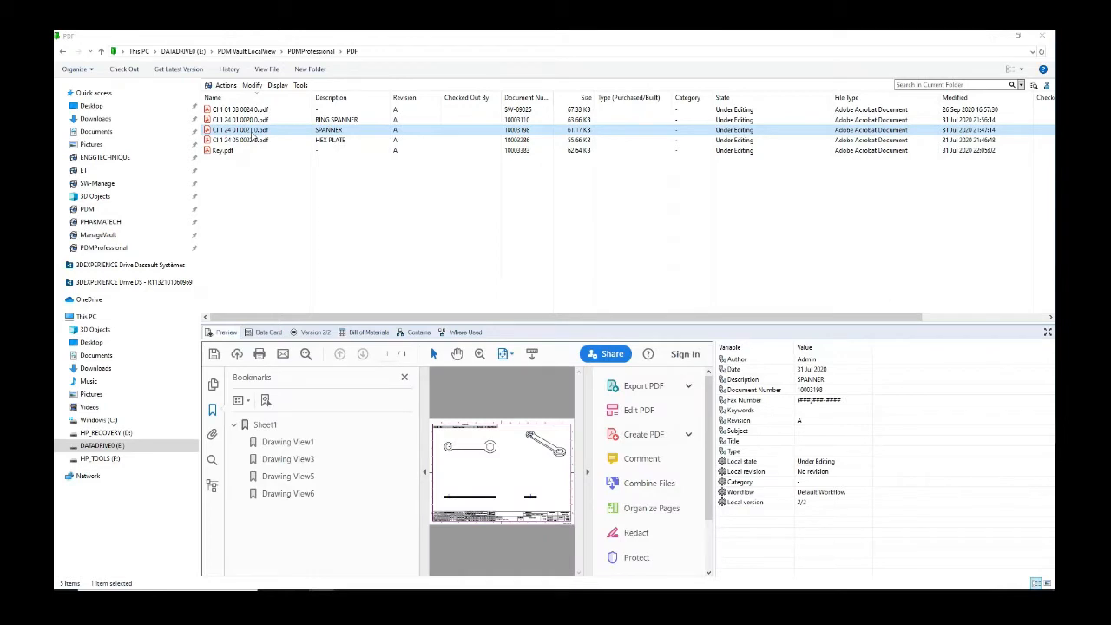
{"action": "left_click", "coordinate": [422, 472]}
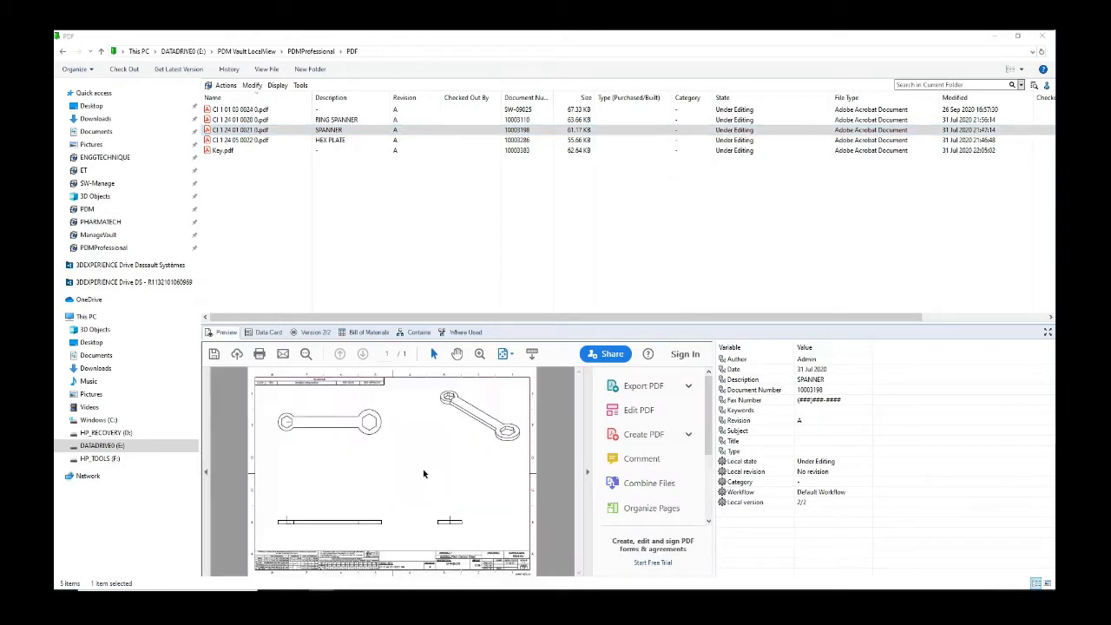
{"action": "left_click", "coordinate": [587, 467]}
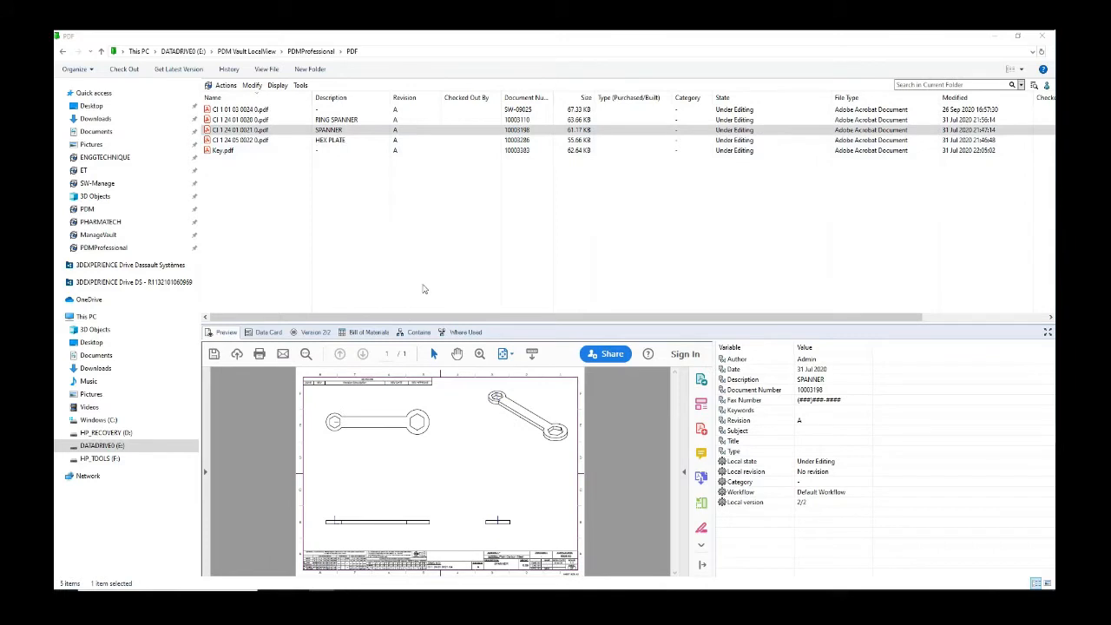
{"action": "left_click_drag", "start_coordinate": [517, 322], "coordinate": [519, 279]}
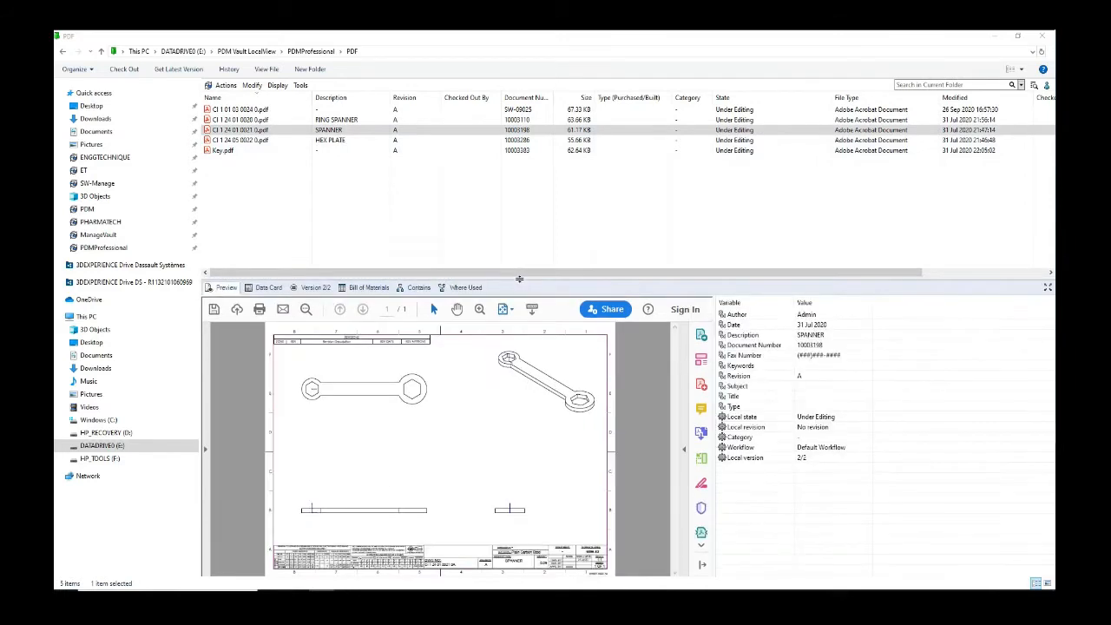
{"action": "left_click", "coordinate": [311, 52]}
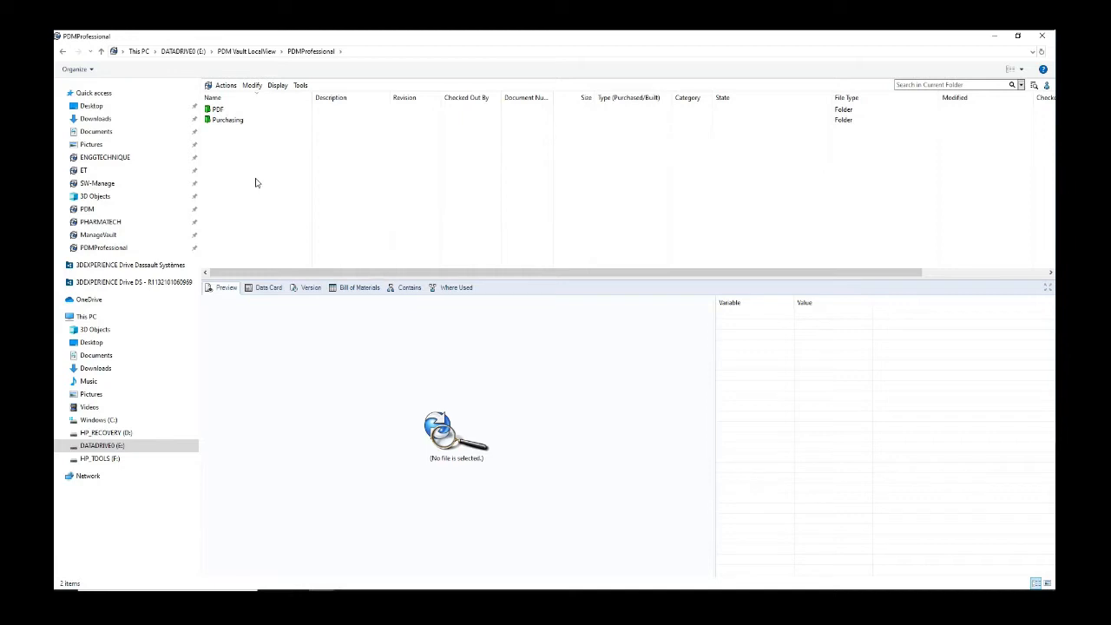
{"action": "left_click", "coordinate": [232, 109]}
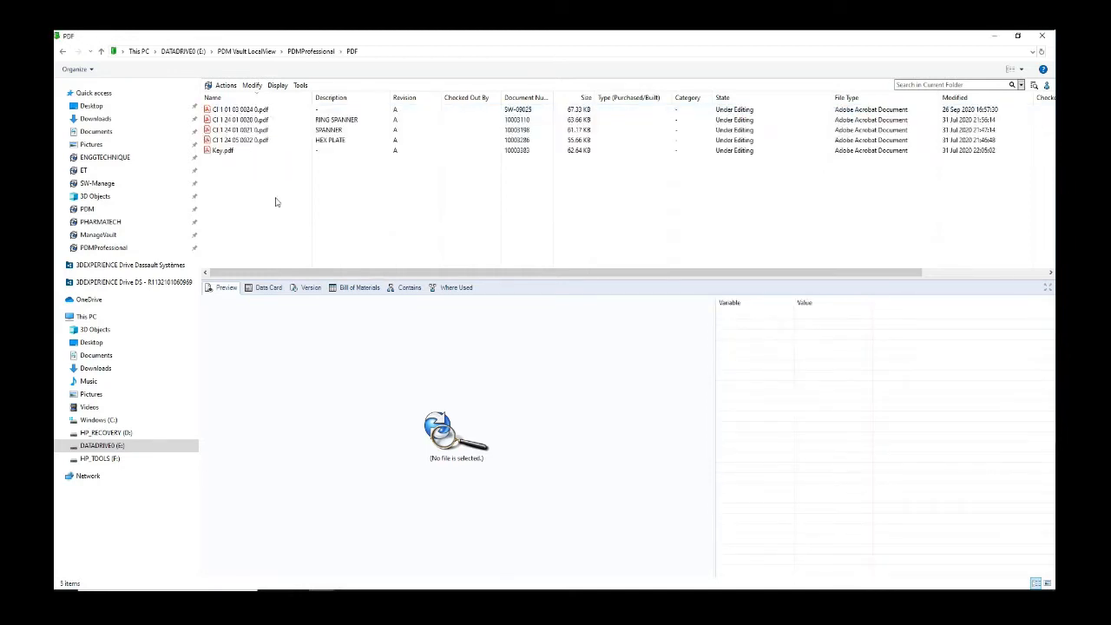
Step: Select the RING SPANNER and SPANNER drawing PDFs, then clear the selection
{"action": "left_click", "coordinate": [255, 121]}
{"action": "left_click", "coordinate": [256, 129]}
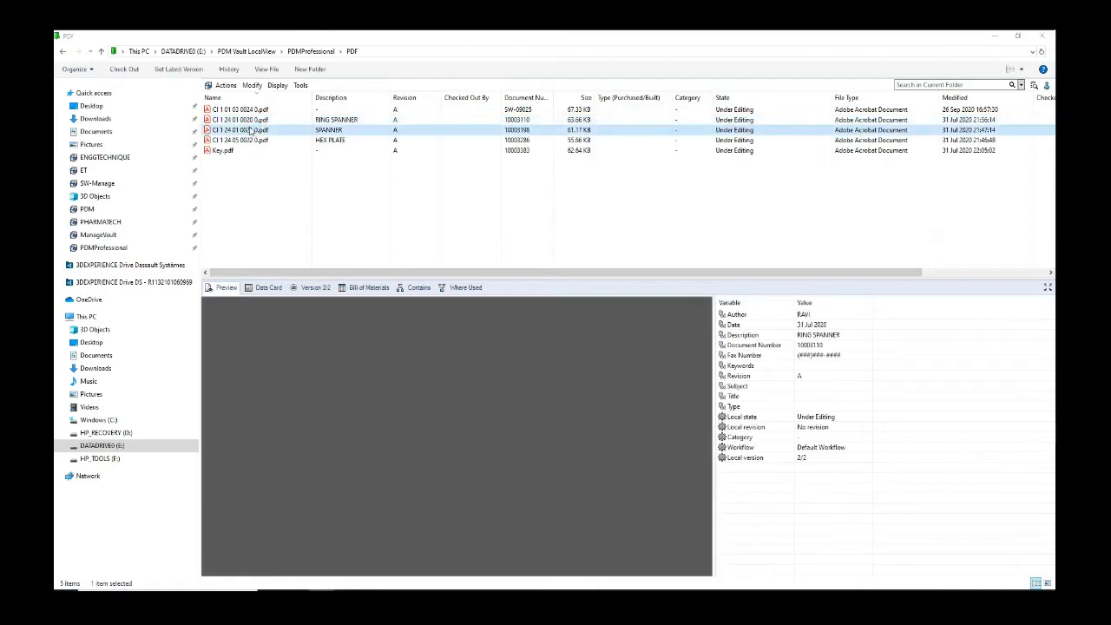
{"action": "left_click", "coordinate": [265, 200]}
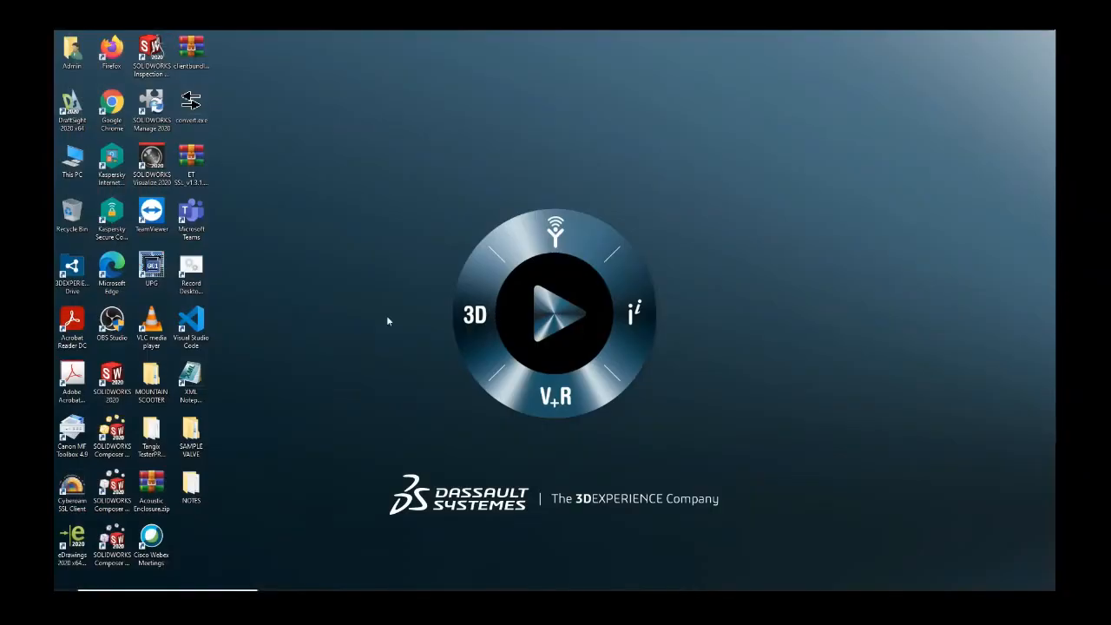
Step: Reopen PDMProfessional from This PC and log in as the original user with its password
{"action": "double_click", "coordinate": [72, 160]}
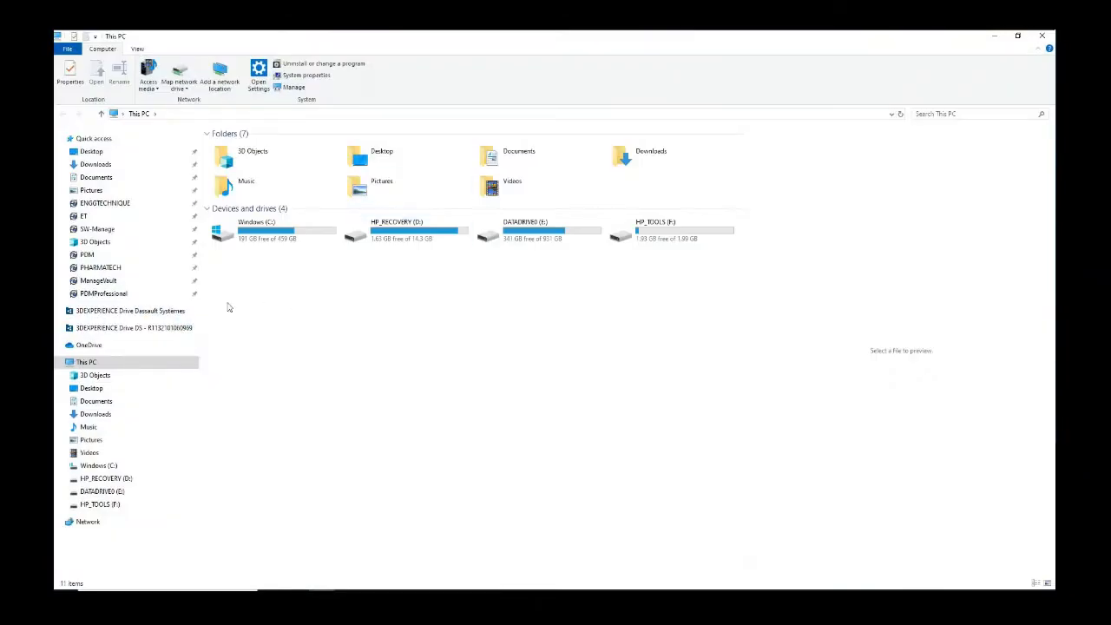
{"action": "left_click", "coordinate": [122, 294]}
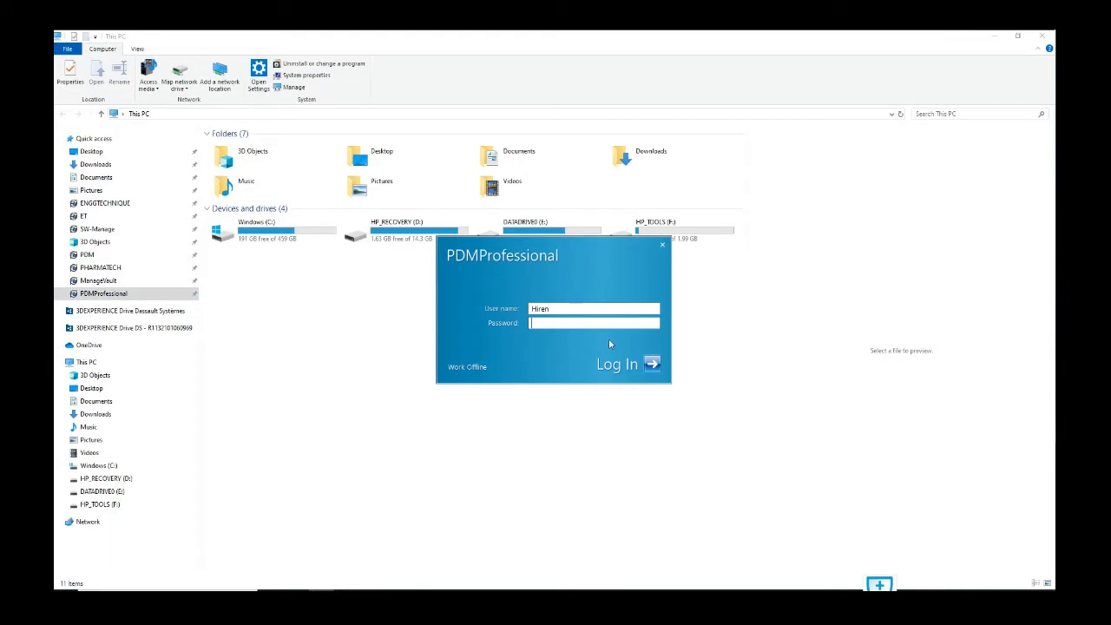
{"action": "key", "text": "BackSpace"}
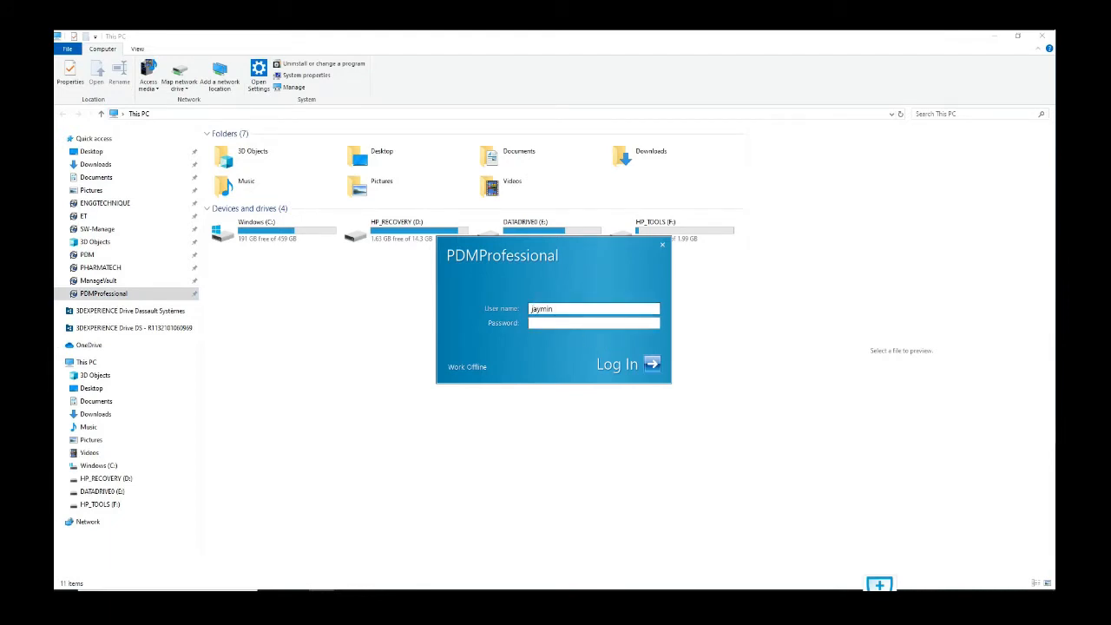
{"action": "key", "text": "Tab"}
{"action": "key", "text": "Return"}
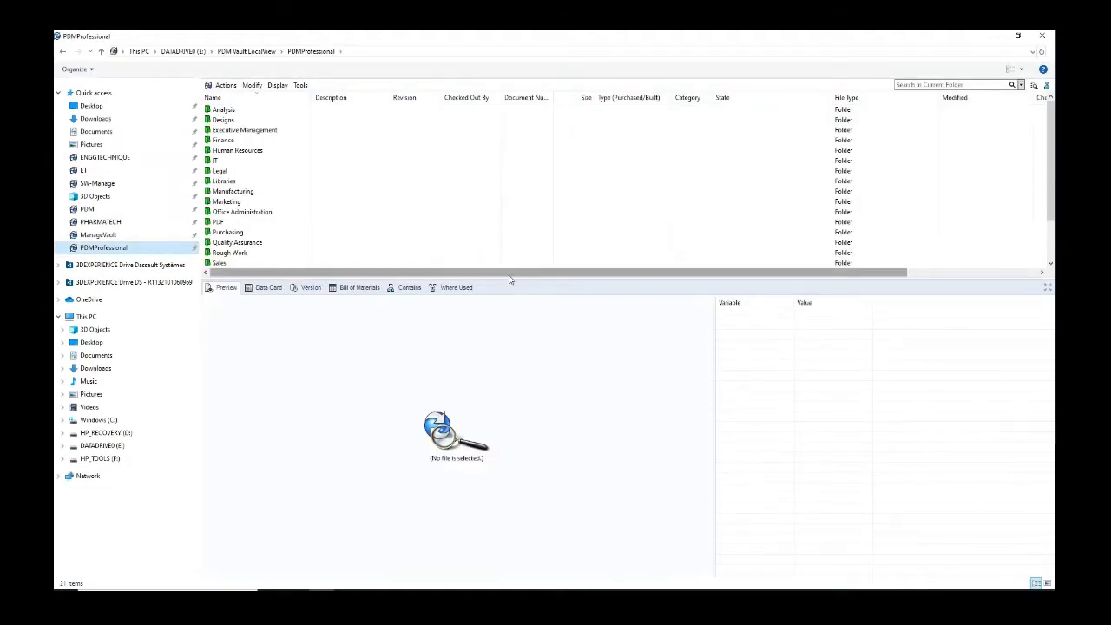
Step: Enlarge the folder list and browse the Project 0007 and Project 0010 folders under Designs
{"action": "left_click_drag", "start_coordinate": [510, 279], "coordinate": [517, 337]}
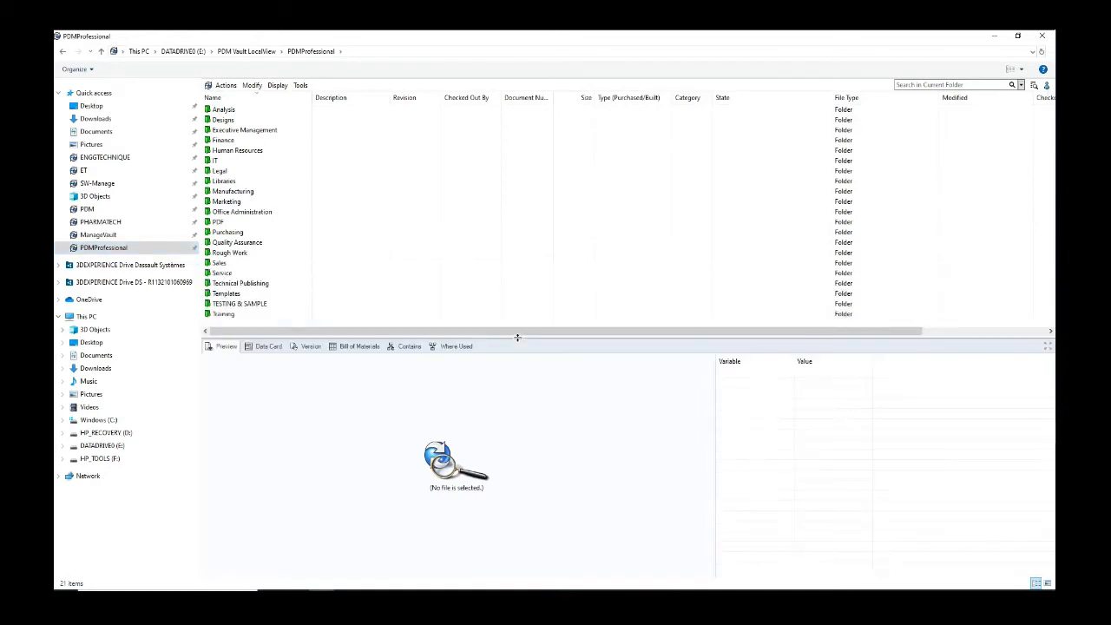
{"action": "left_click", "coordinate": [227, 120]}
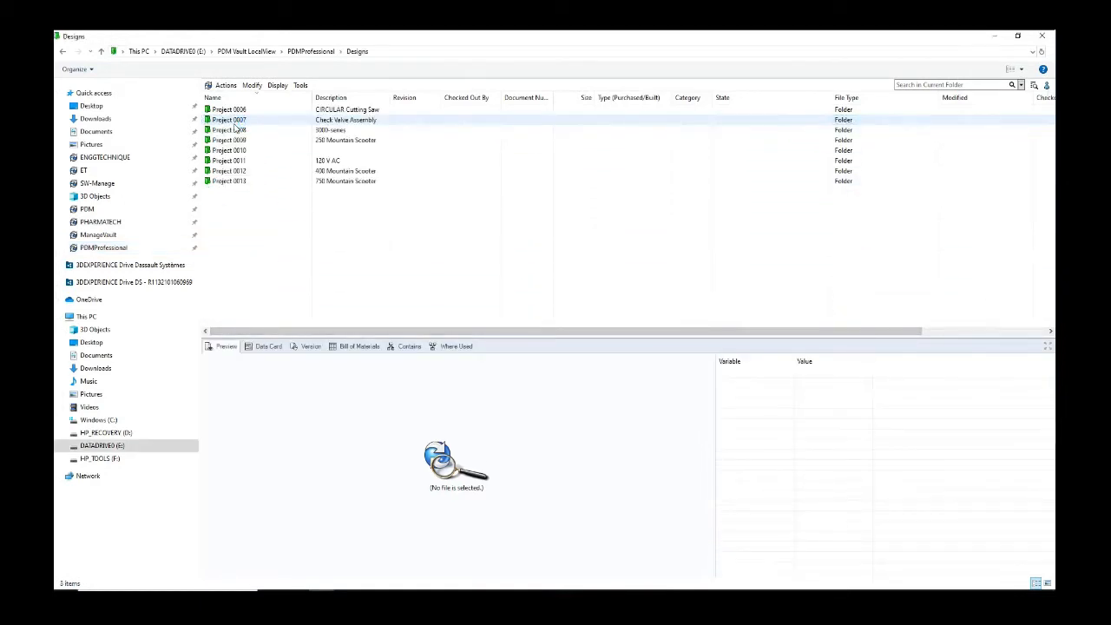
{"action": "double_click", "coordinate": [238, 122]}
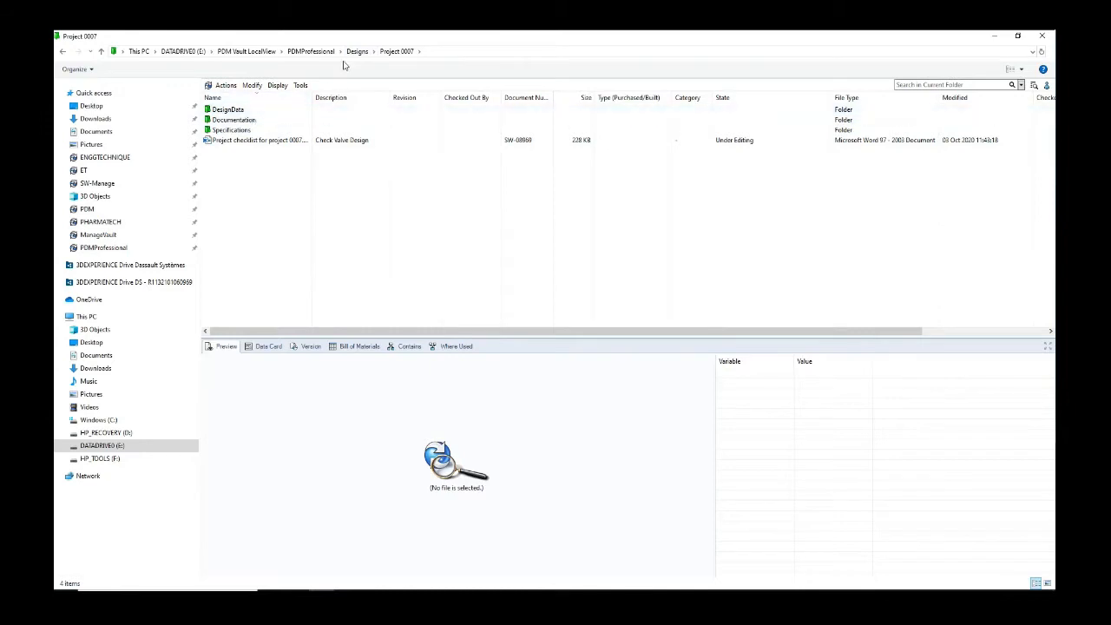
{"action": "left_click", "coordinate": [359, 51]}
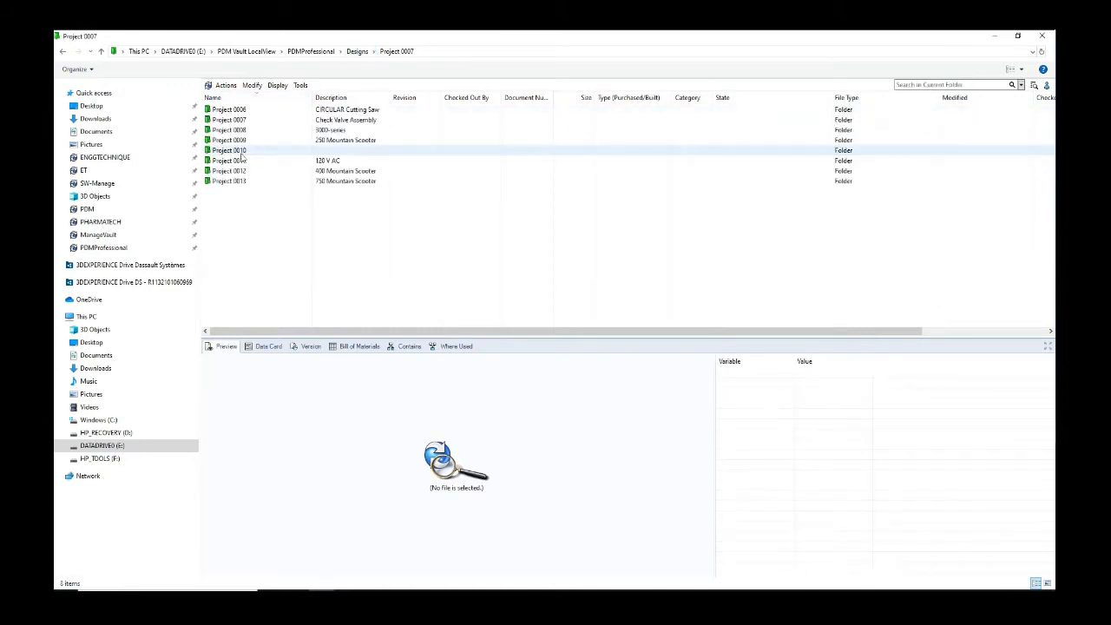
{"action": "double_click", "coordinate": [247, 151]}
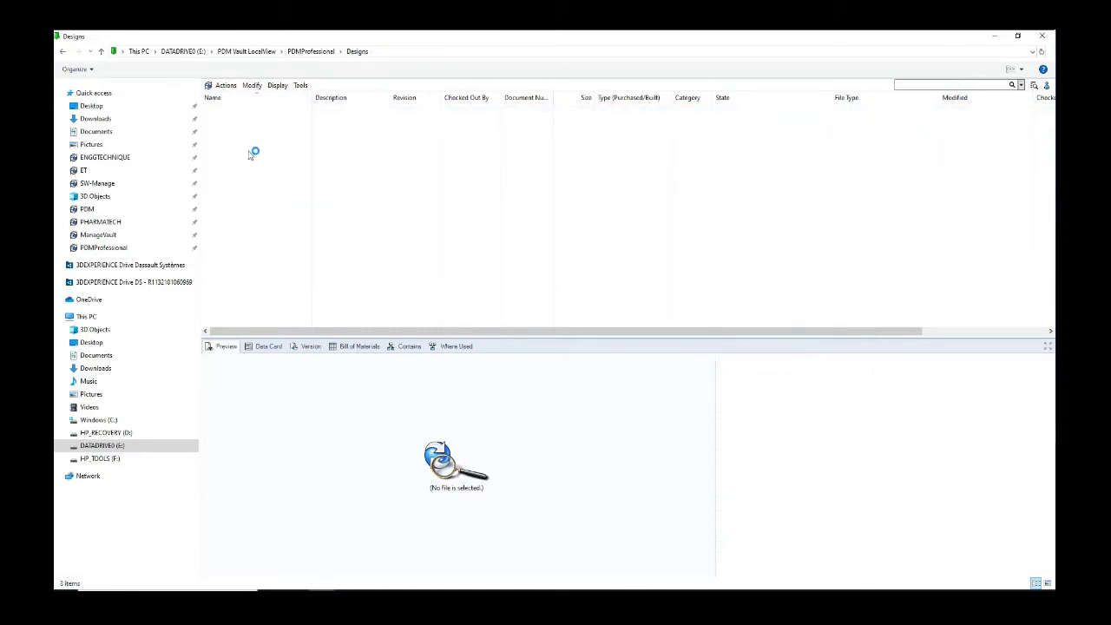
{"action": "left_click", "coordinate": [357, 52]}
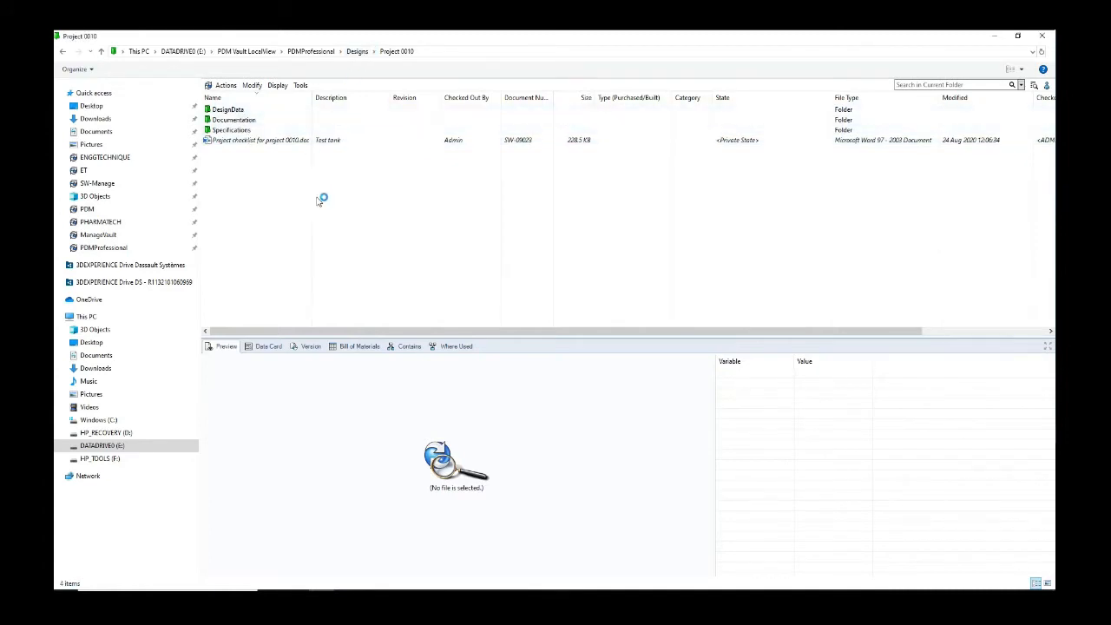
Step: Go up to the vault's top-level folder and bring up its context menu
{"action": "right_click", "coordinate": [254, 217]}
{"action": "left_click", "coordinate": [230, 221]}
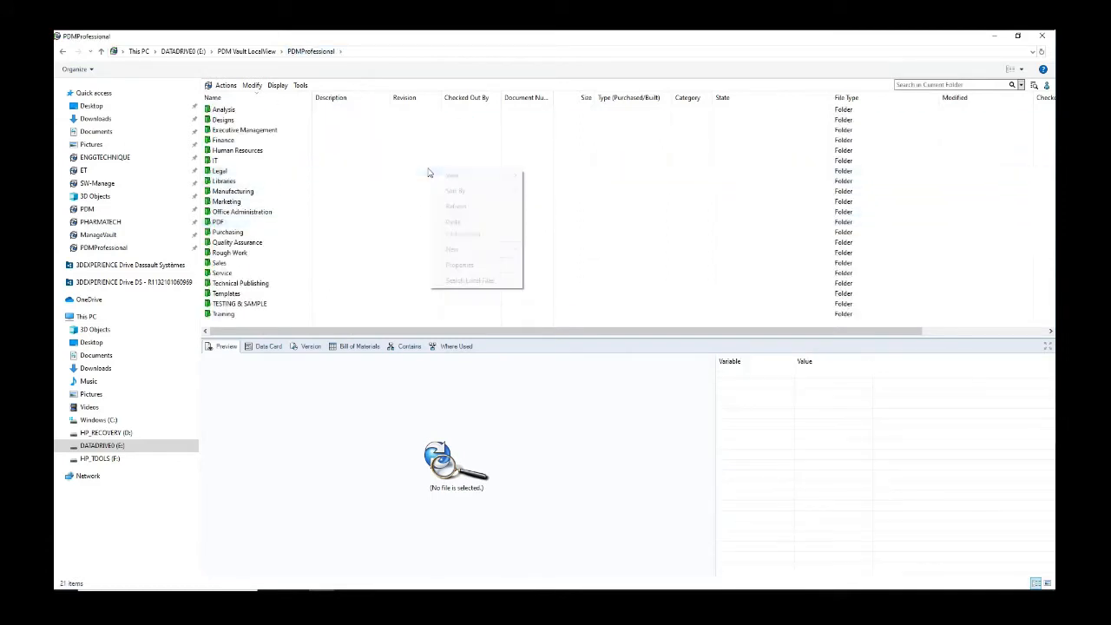
{"action": "right_click", "coordinate": [428, 173]}
Step: Create a Standard Project with product VALVE, type Check Valve, for the only listed customer
{"action": "mouse_move", "coordinate": [512, 250]}
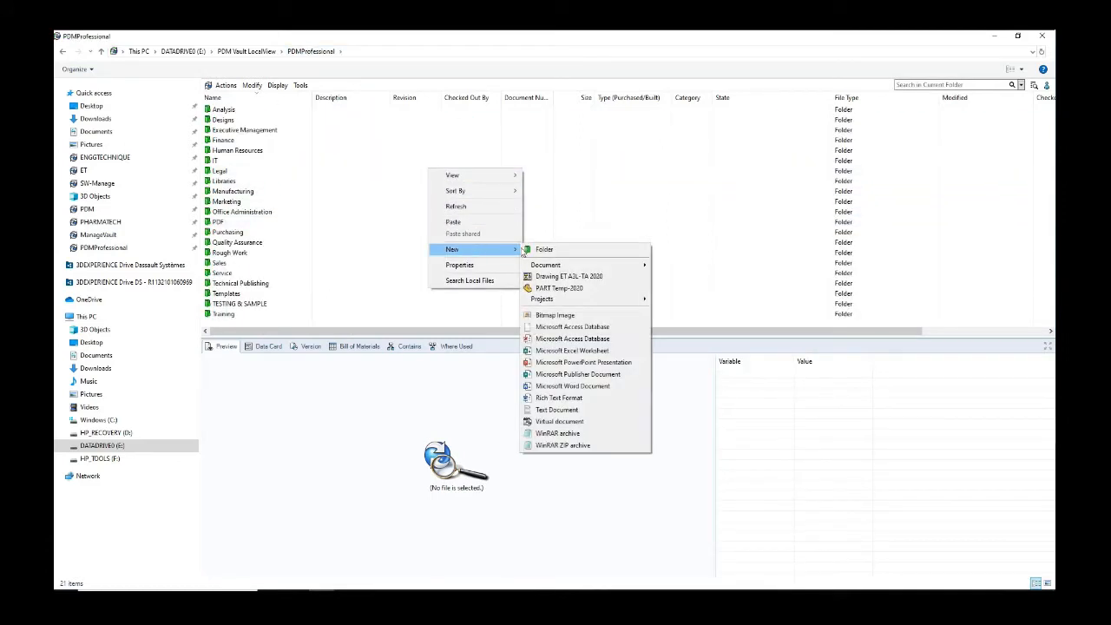
{"action": "mouse_move", "coordinate": [560, 301]}
{"action": "left_click", "coordinate": [695, 303]}
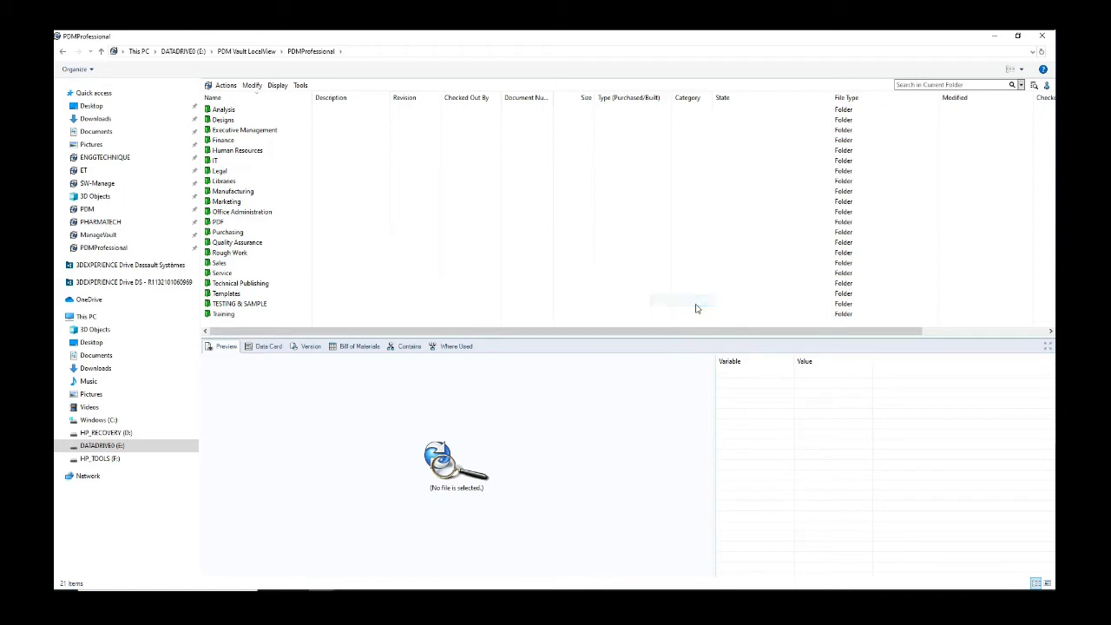
{"action": "left_click", "coordinate": [594, 302]}
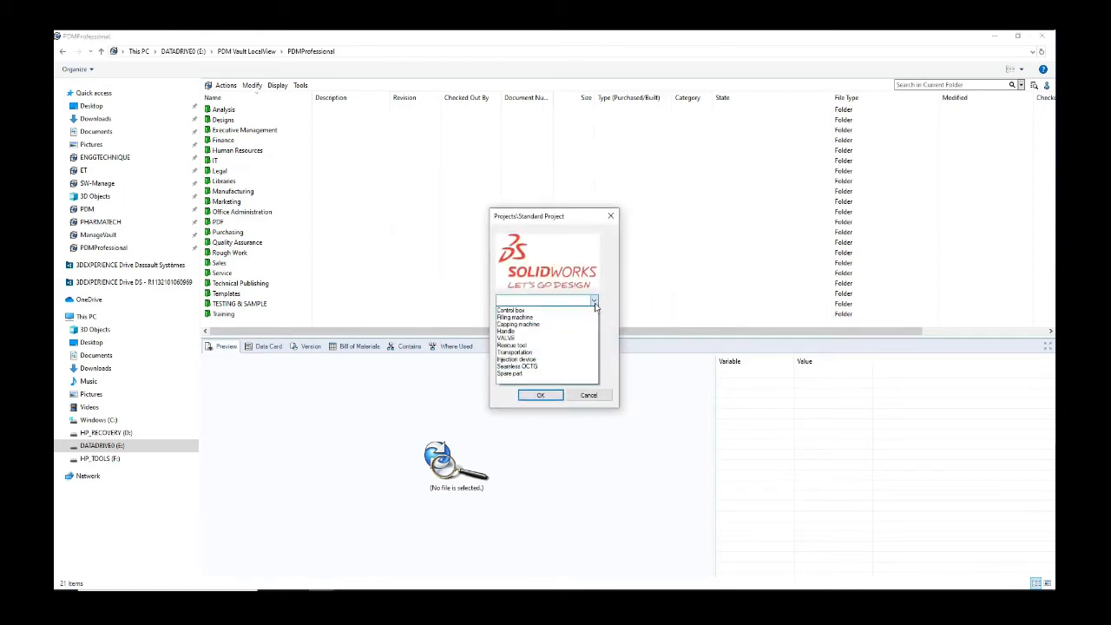
{"action": "left_click", "coordinate": [536, 335]}
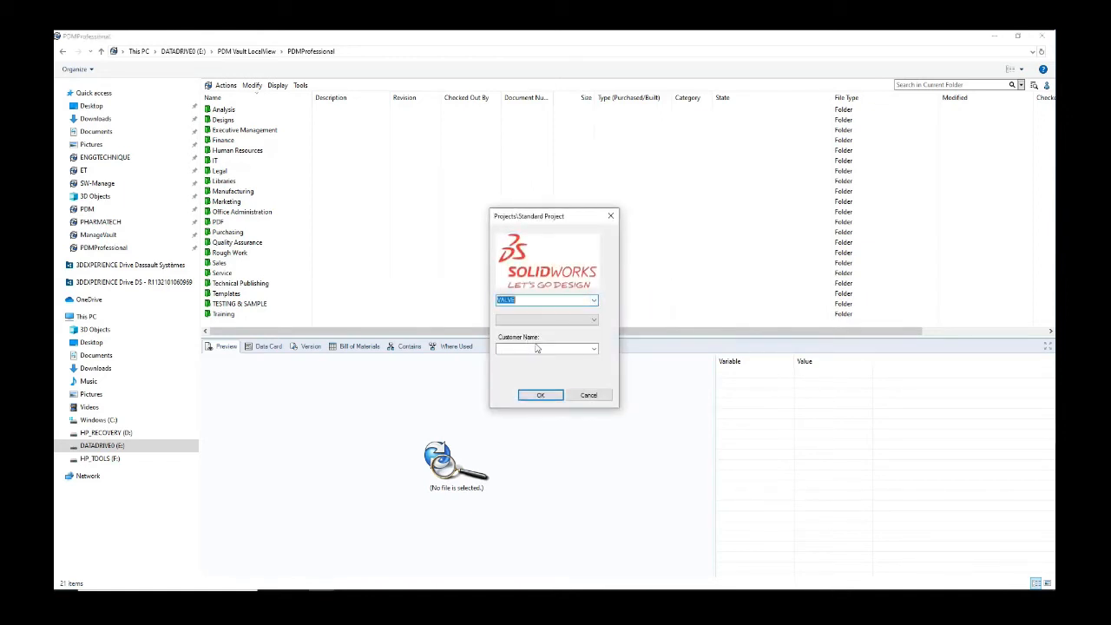
{"action": "left_click", "coordinate": [584, 321]}
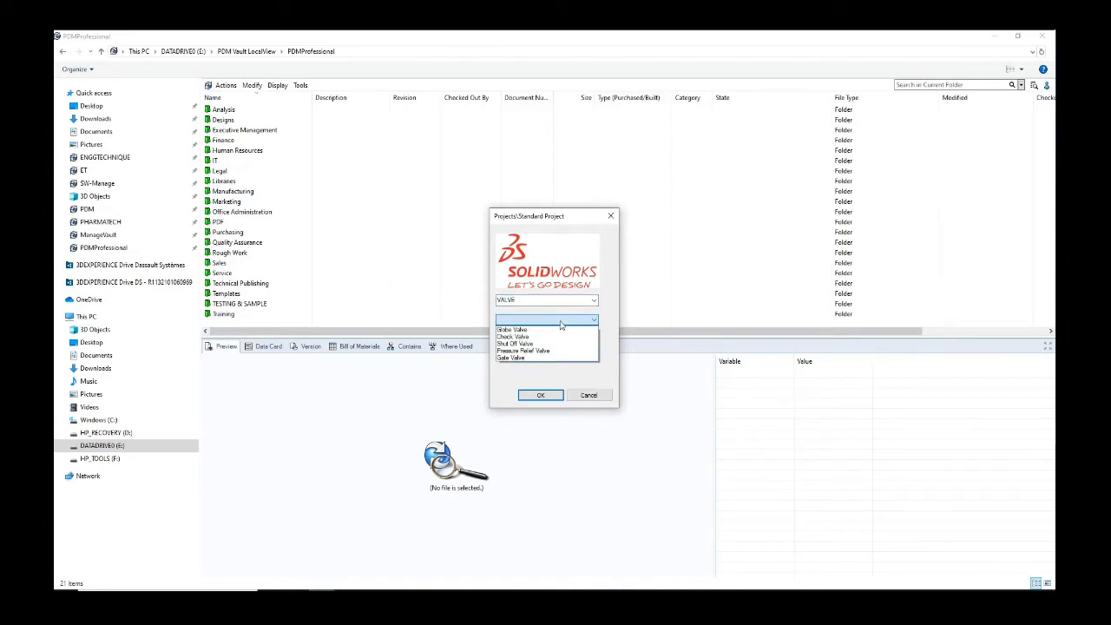
{"action": "left_click", "coordinate": [527, 337]}
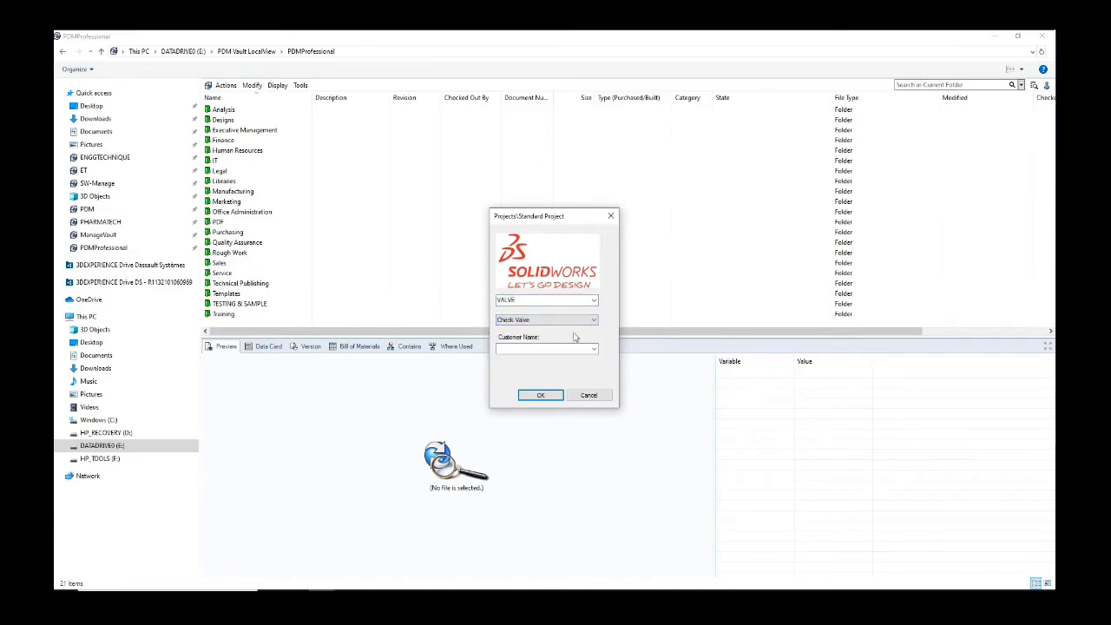
{"action": "left_click_drag", "start_coordinate": [560, 222], "coordinate": [561, 129]}
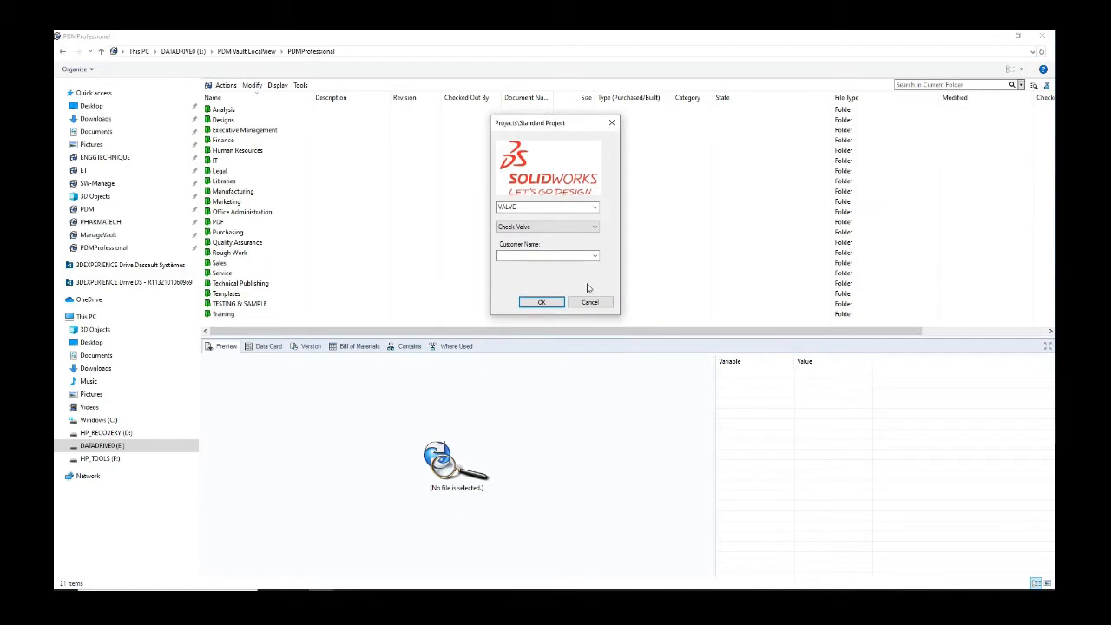
{"action": "left_click", "coordinate": [594, 257]}
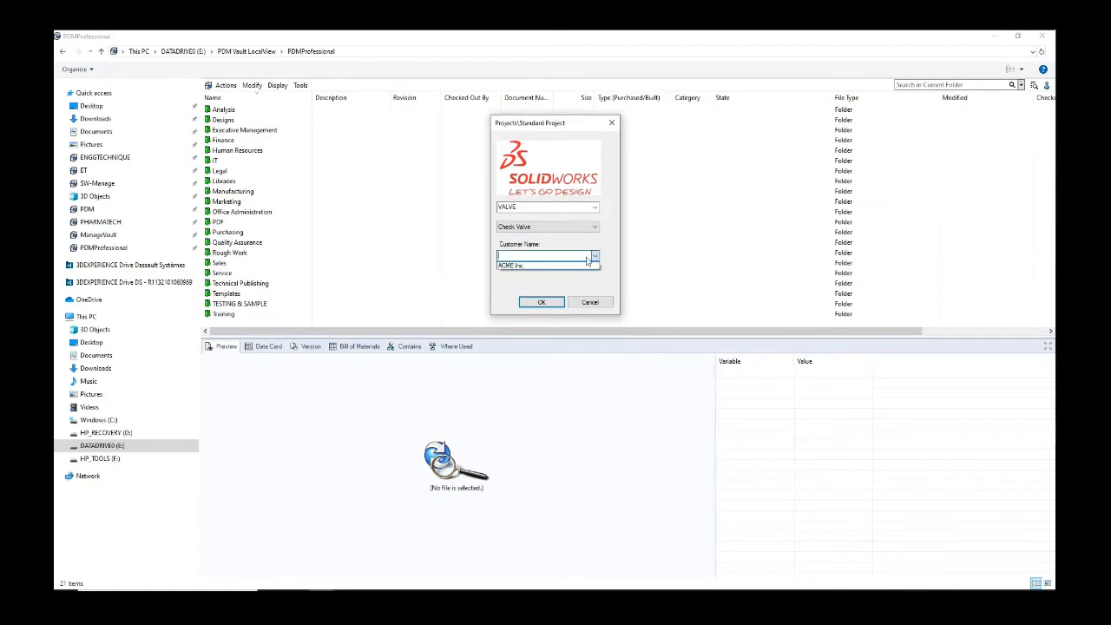
{"action": "left_click", "coordinate": [562, 266]}
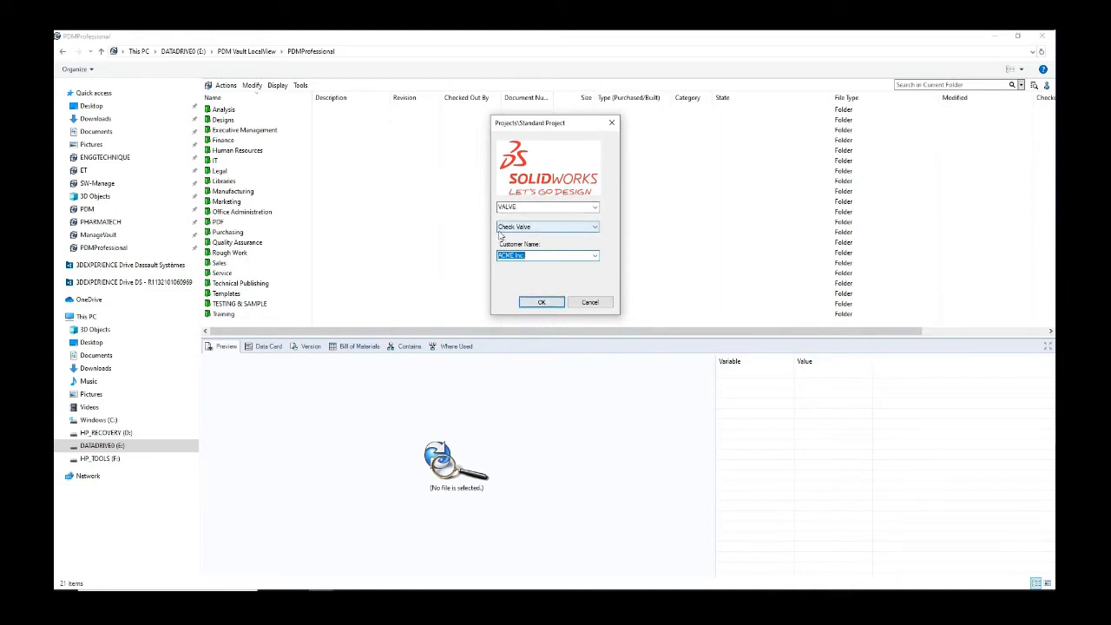
{"action": "left_click", "coordinate": [541, 301]}
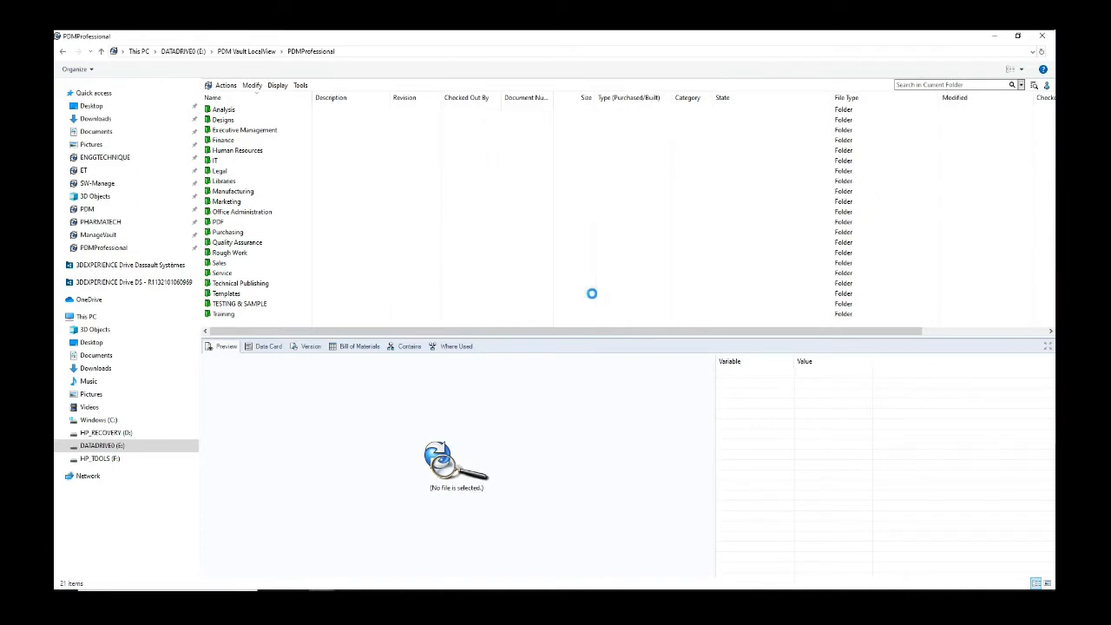
Step: Open the new Project 0014 folder under Designs
{"action": "double_click", "coordinate": [224, 120]}
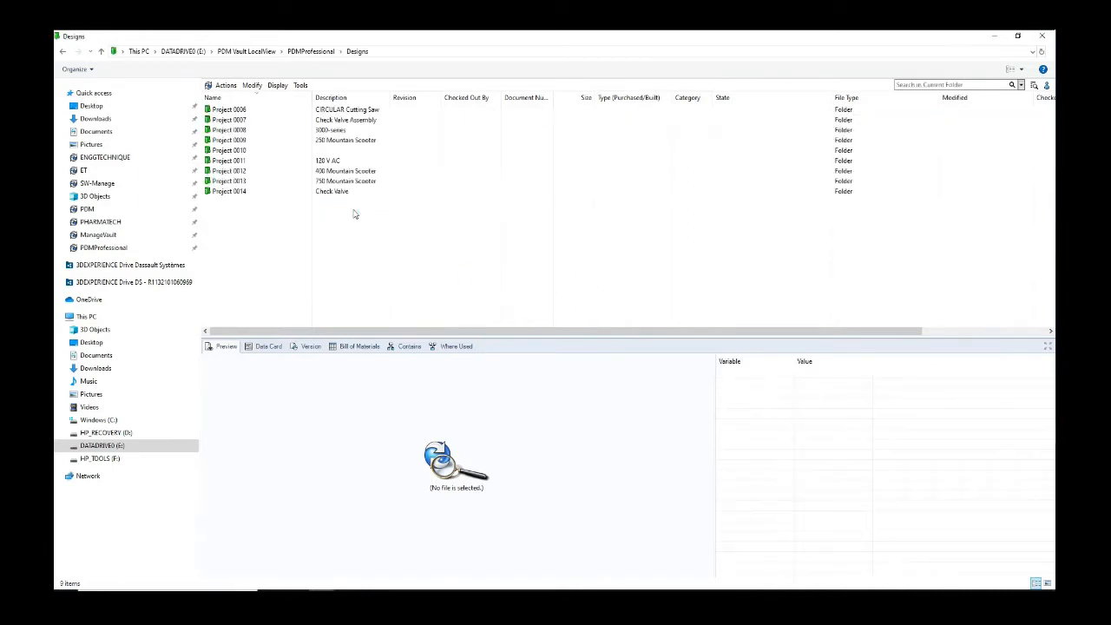
{"action": "left_click", "coordinate": [244, 191]}
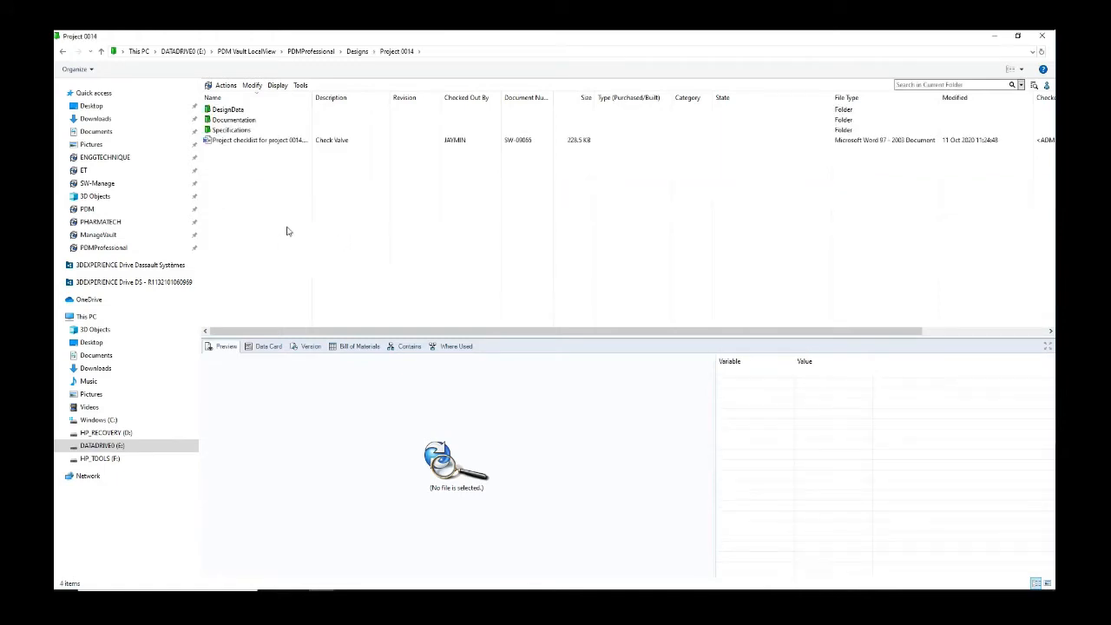
{"action": "double_click", "coordinate": [252, 111]}
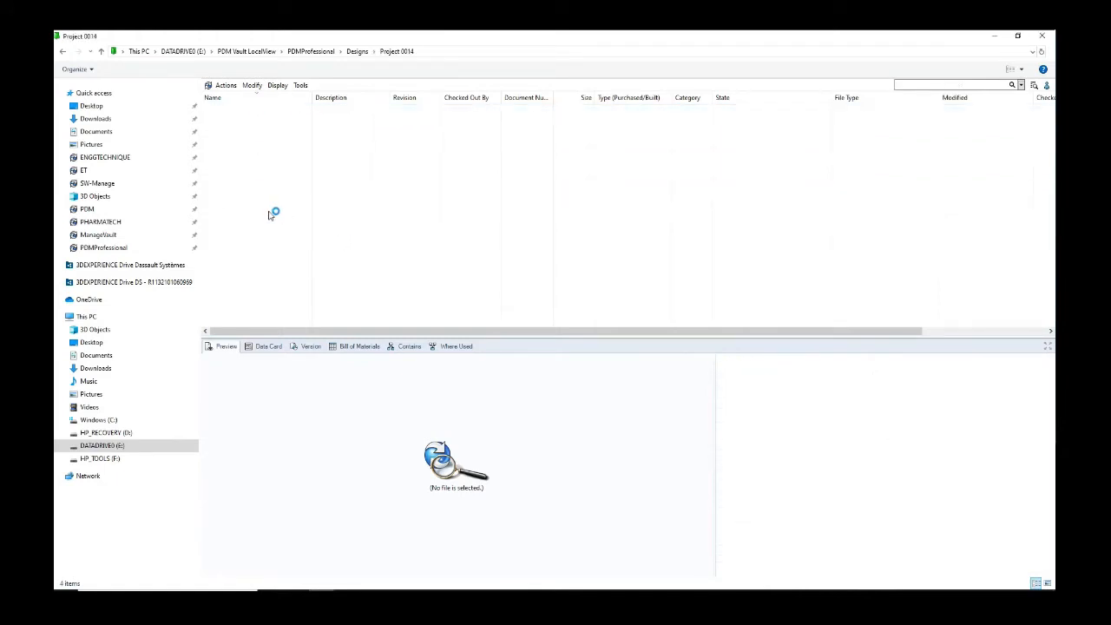
{"action": "left_click", "coordinate": [401, 52]}
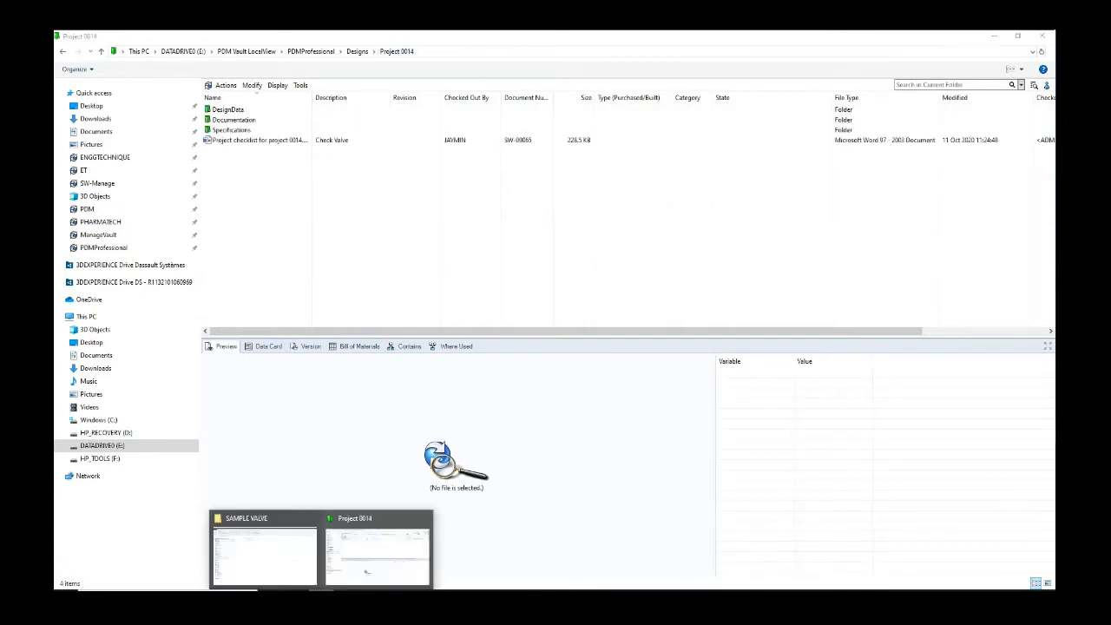
Step: Copy the DesignData and Documentation folders from the SAMPLE VALVE window, then return to Project 0014
{"action": "left_click", "coordinate": [303, 547]}
{"action": "left_click_drag", "start_coordinate": [254, 179], "coordinate": [227, 144]}
{"action": "right_click", "coordinate": [241, 150]}
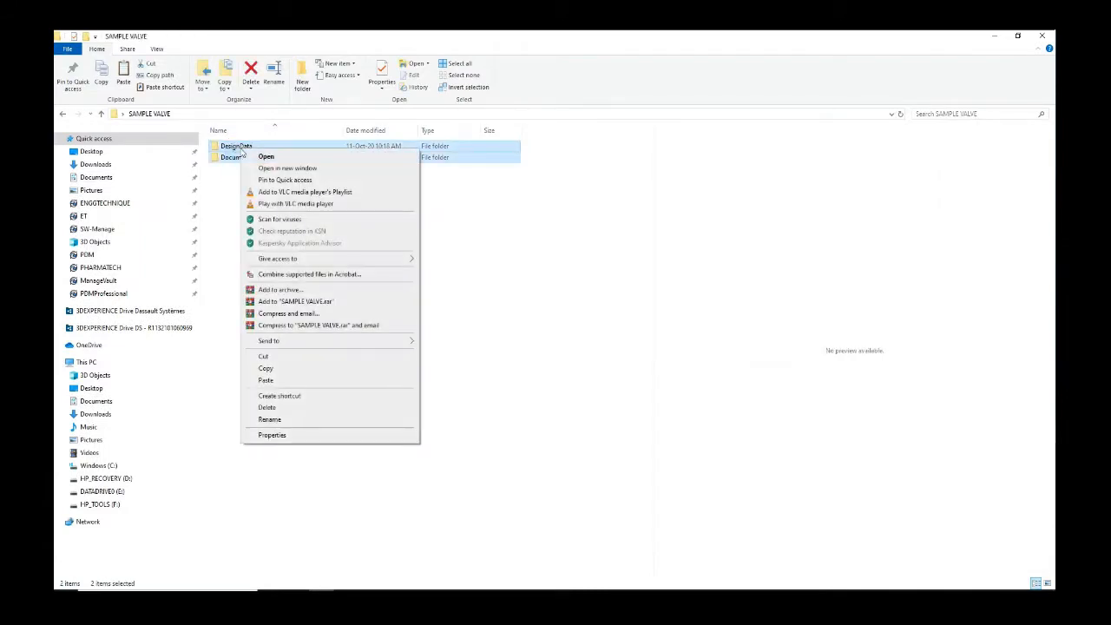
{"action": "left_click", "coordinate": [265, 368]}
{"action": "left_click", "coordinate": [251, 411]}
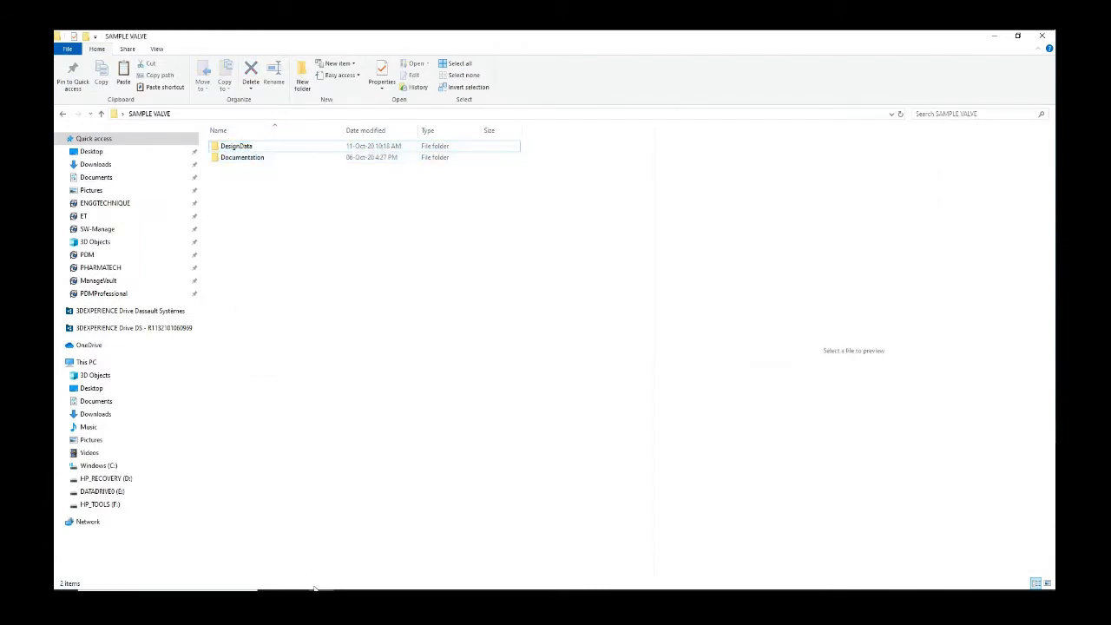
{"action": "mouse_move", "coordinate": [313, 588]}
{"action": "left_click", "coordinate": [364, 554]}
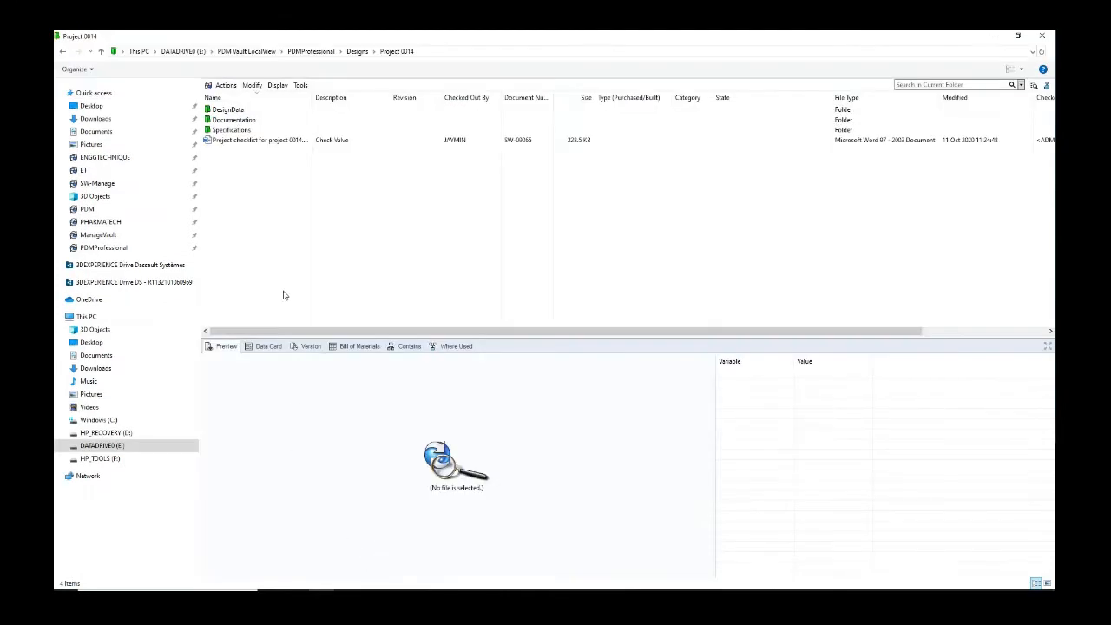
Step: Paste into Project 0014 with Yes to All, then review and close the ET1023003290.sldprt duplicate report
{"action": "right_click", "coordinate": [278, 214]}
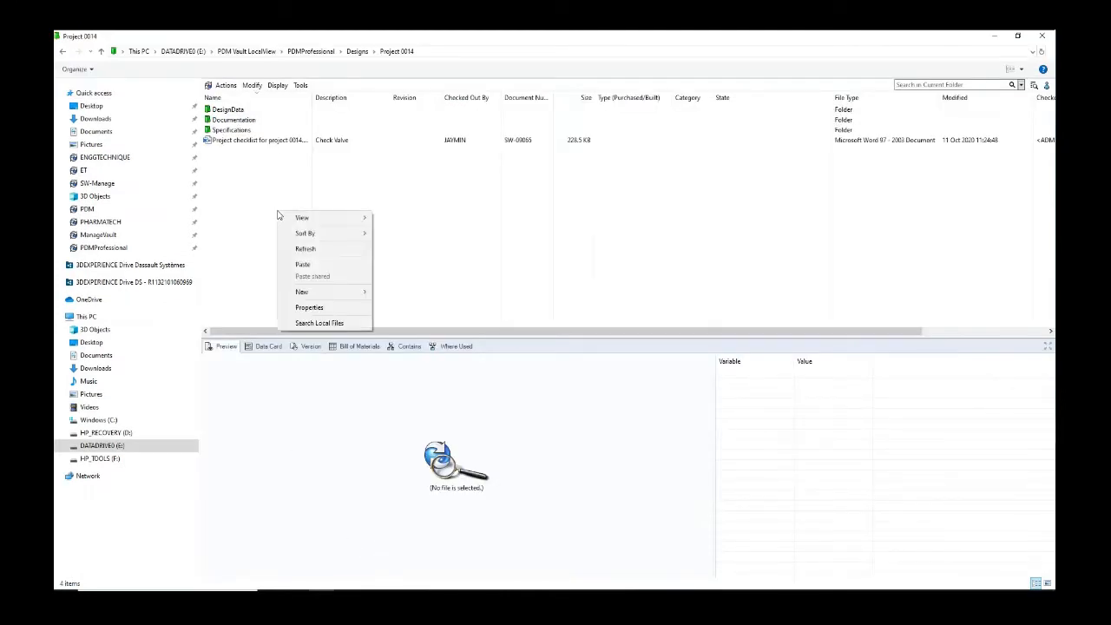
{"action": "left_click", "coordinate": [322, 265]}
{"action": "left_click", "coordinate": [548, 337]}
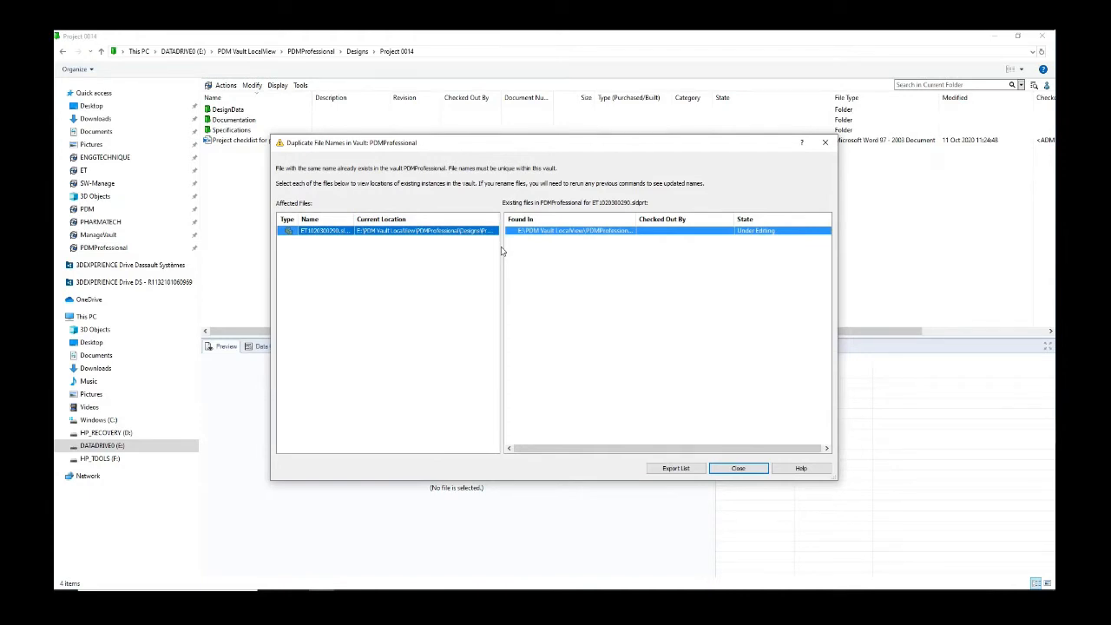
{"action": "left_click_drag", "start_coordinate": [354, 219], "coordinate": [367, 218]}
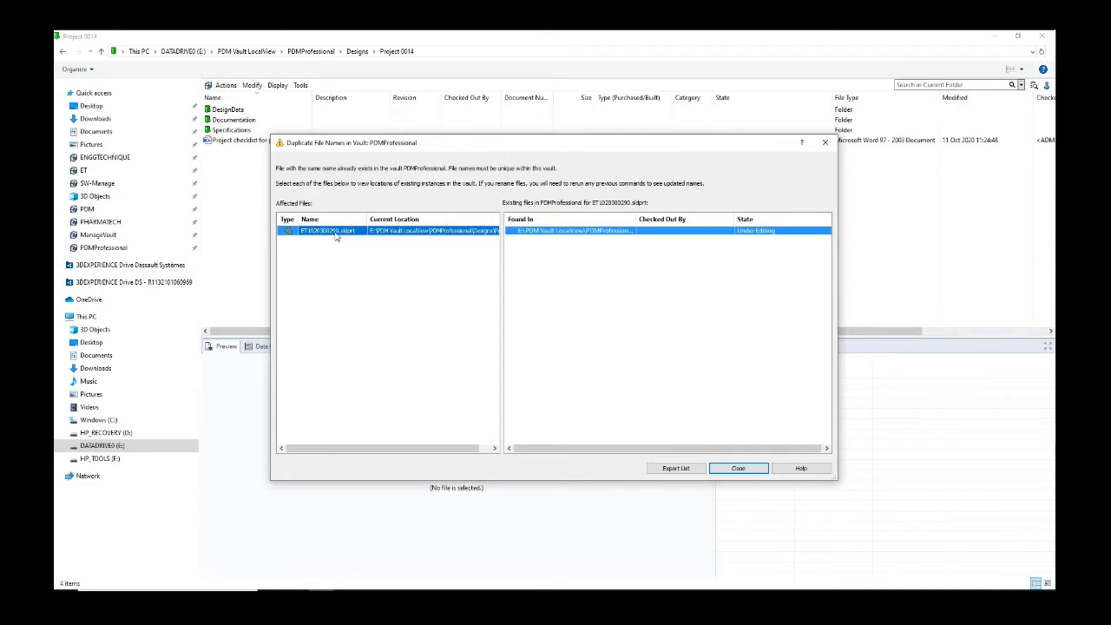
{"action": "left_click_drag", "start_coordinate": [637, 218], "coordinate": [719, 218]}
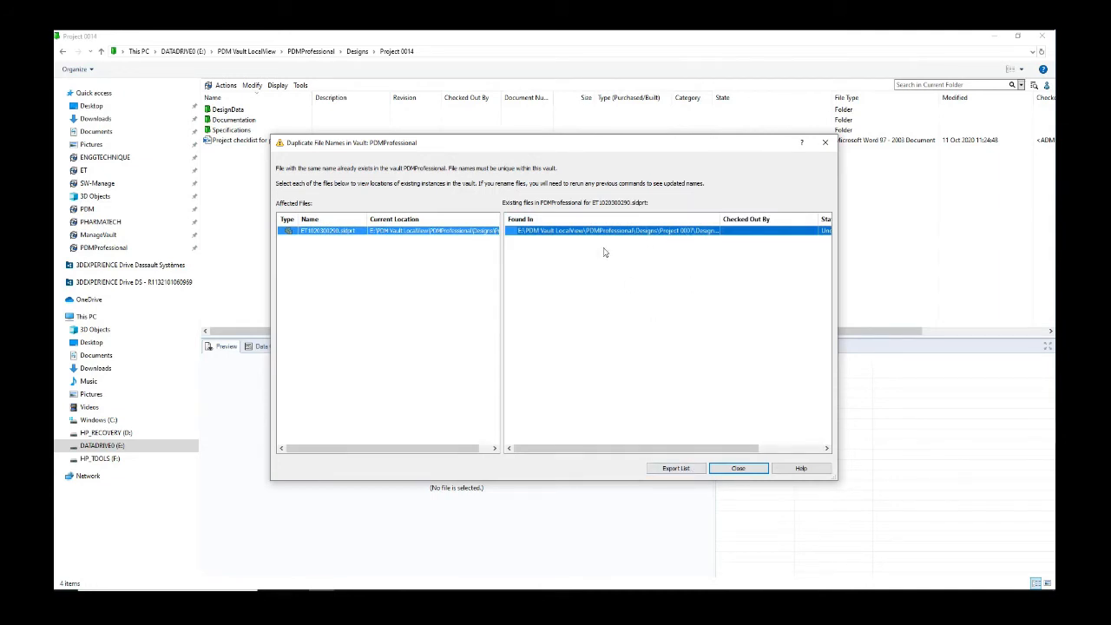
{"action": "left_click", "coordinate": [722, 468]}
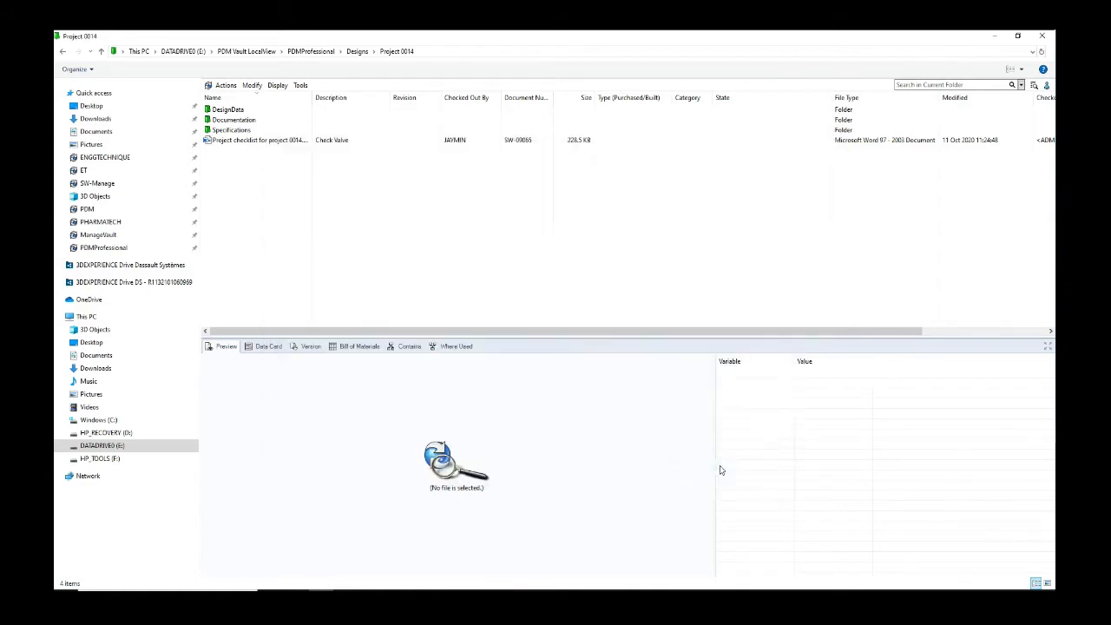
Step: Delete the Ball Shaft Flange part ET1023003290.sldprt from Project 0007's DesignData folder
{"action": "double_click", "coordinate": [249, 110]}
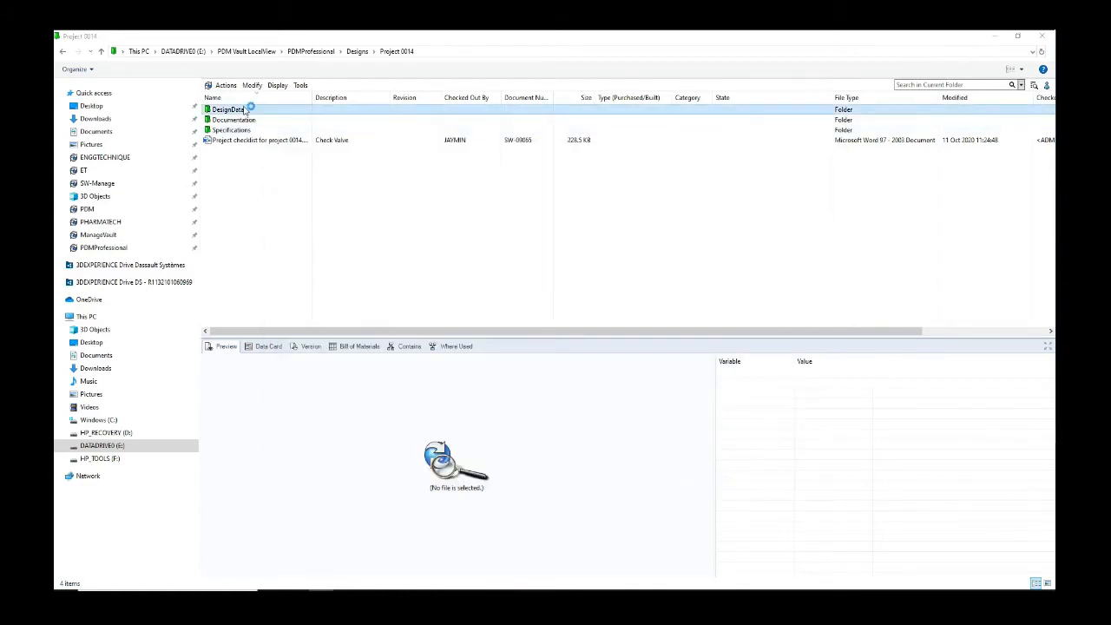
{"action": "left_click", "coordinate": [246, 222]}
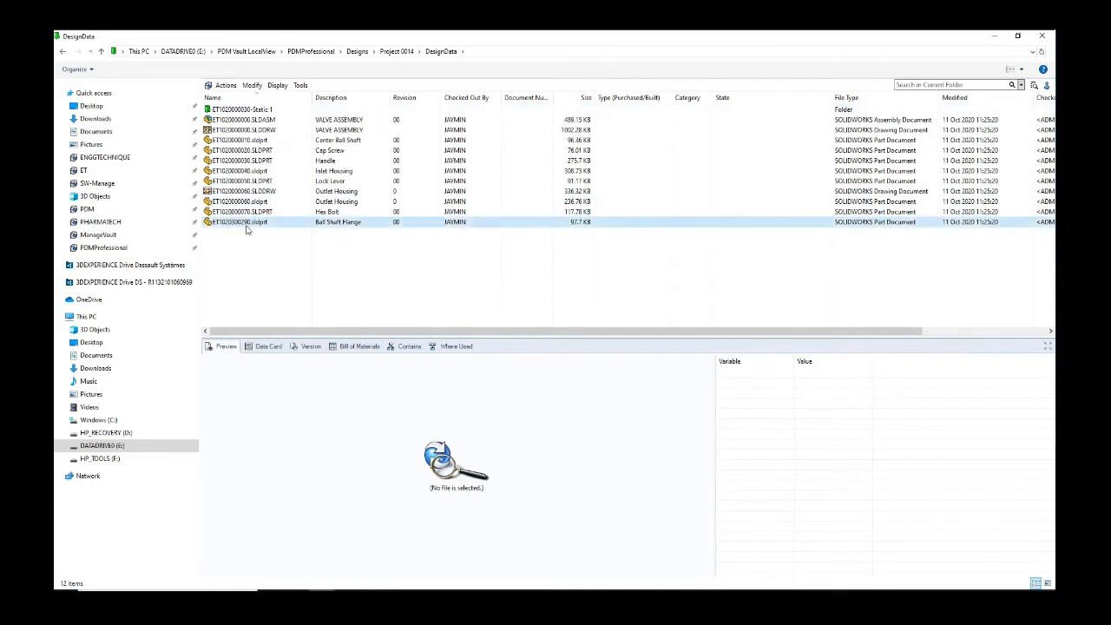
{"action": "left_click", "coordinate": [265, 258]}
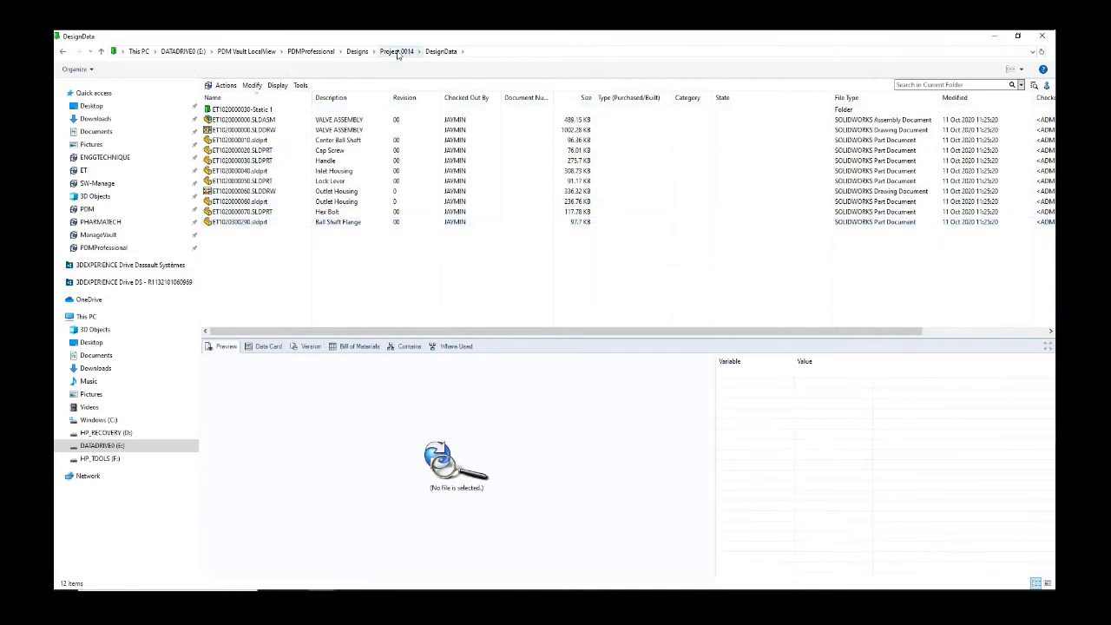
{"action": "left_click", "coordinate": [243, 223]}
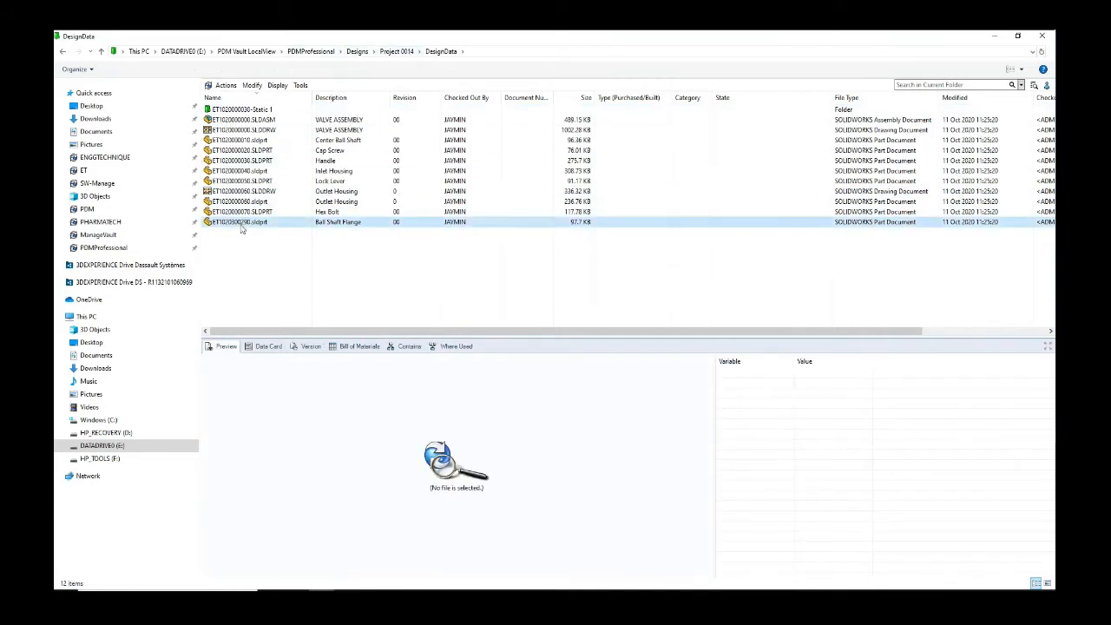
{"action": "left_click", "coordinate": [254, 248]}
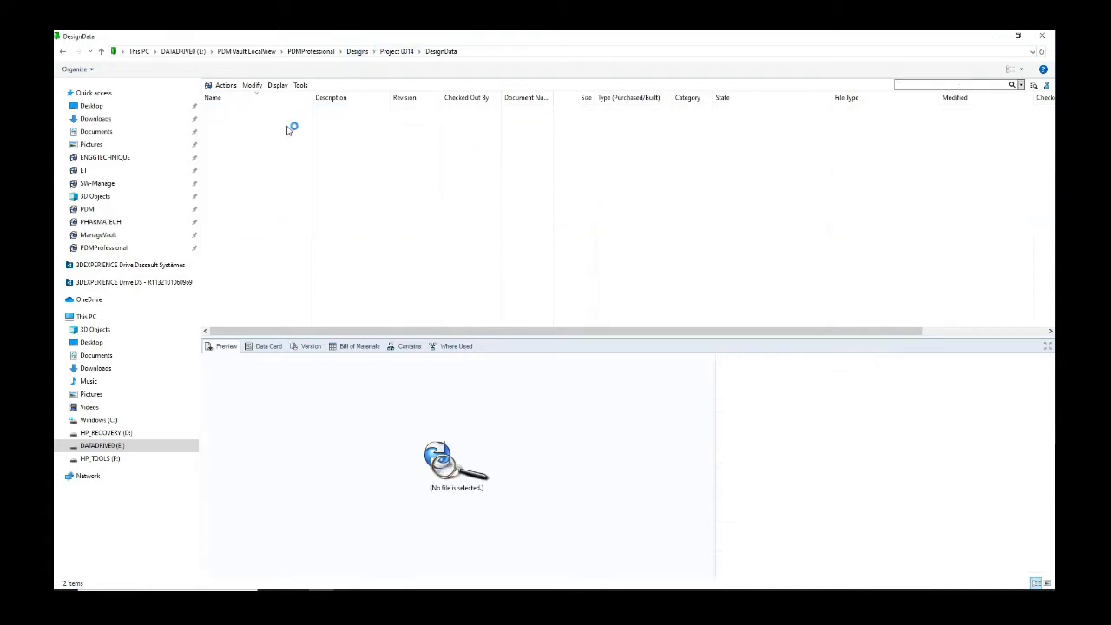
{"action": "double_click", "coordinate": [246, 120]}
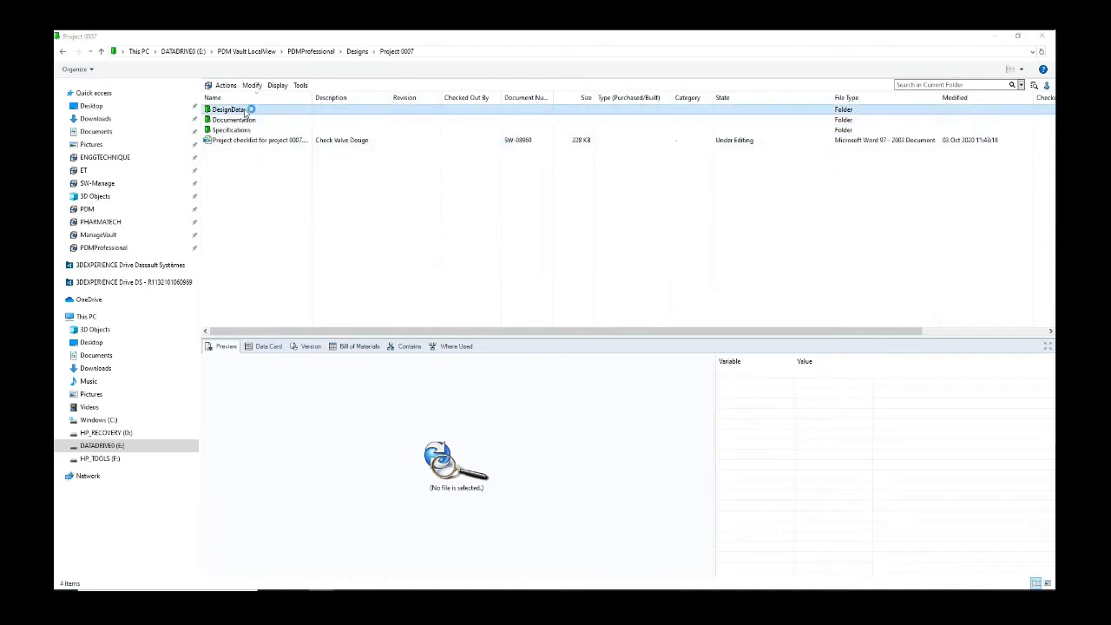
{"action": "double_click", "coordinate": [248, 110]}
{"action": "left_click", "coordinate": [249, 111]}
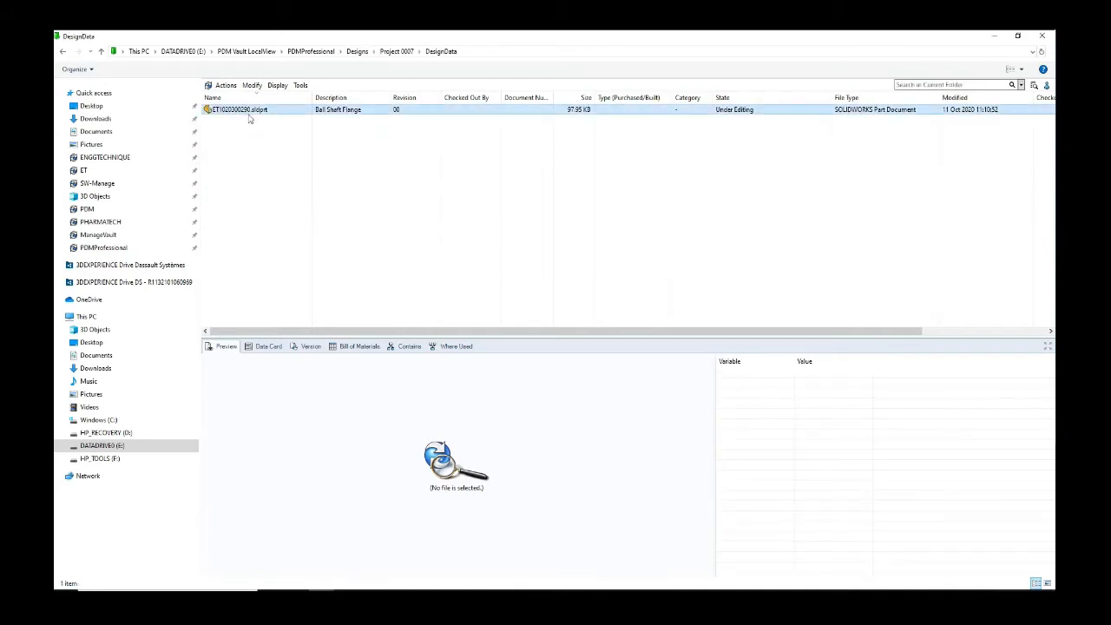
{"action": "key", "text": "Delete"}
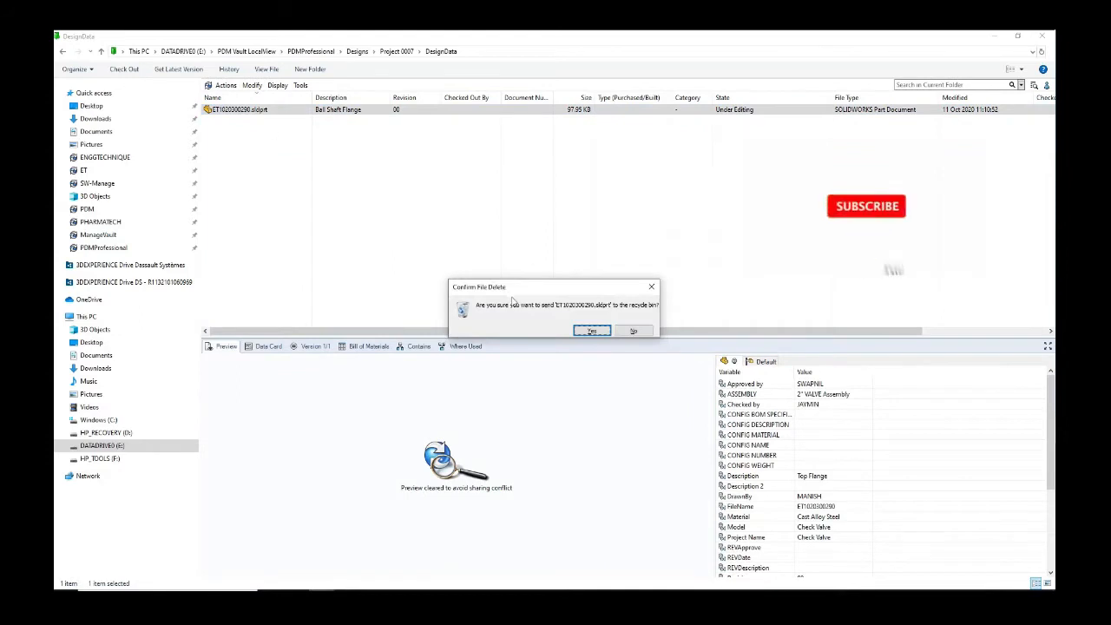
{"action": "key", "text": "Return"}
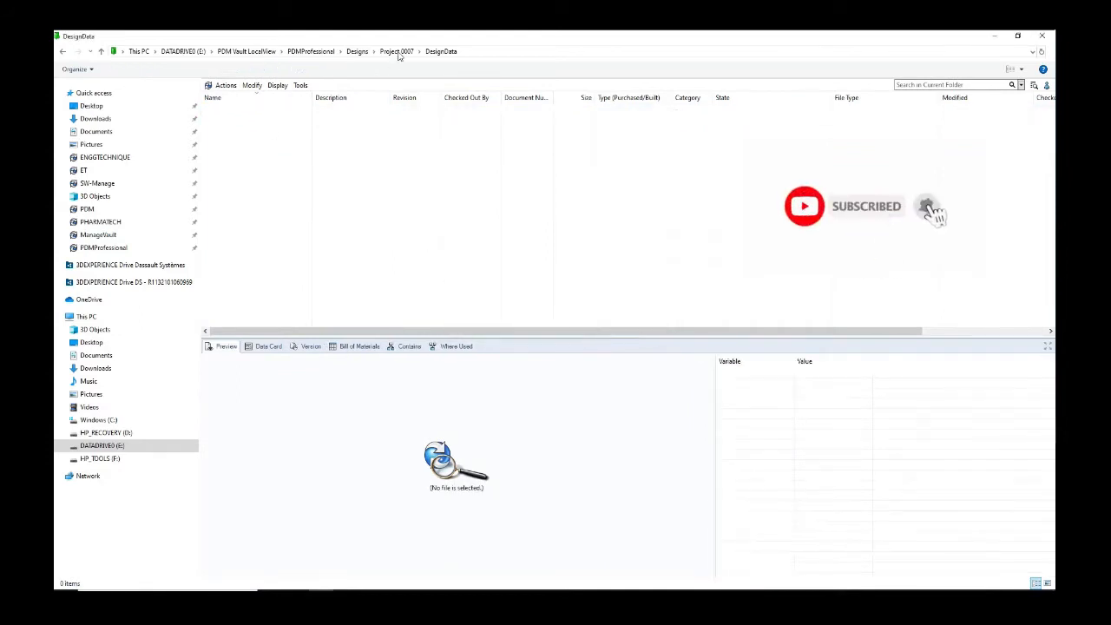
Step: Check in all files of Project 0014 from the Designs folder, then open Project 0014
{"action": "left_click", "coordinate": [358, 52]}
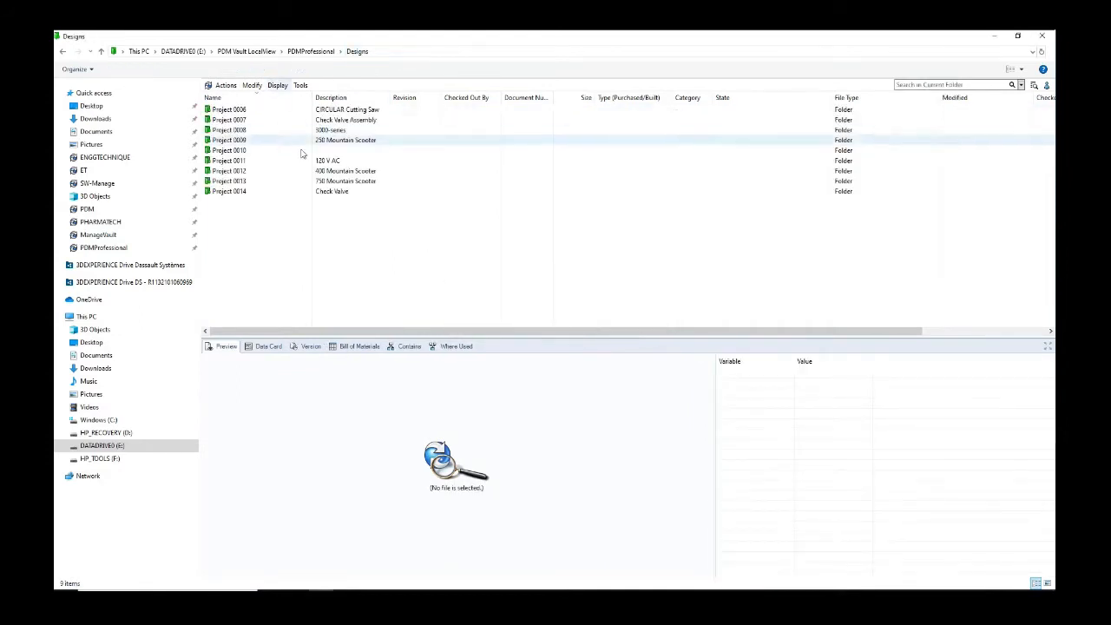
{"action": "left_click", "coordinate": [245, 191]}
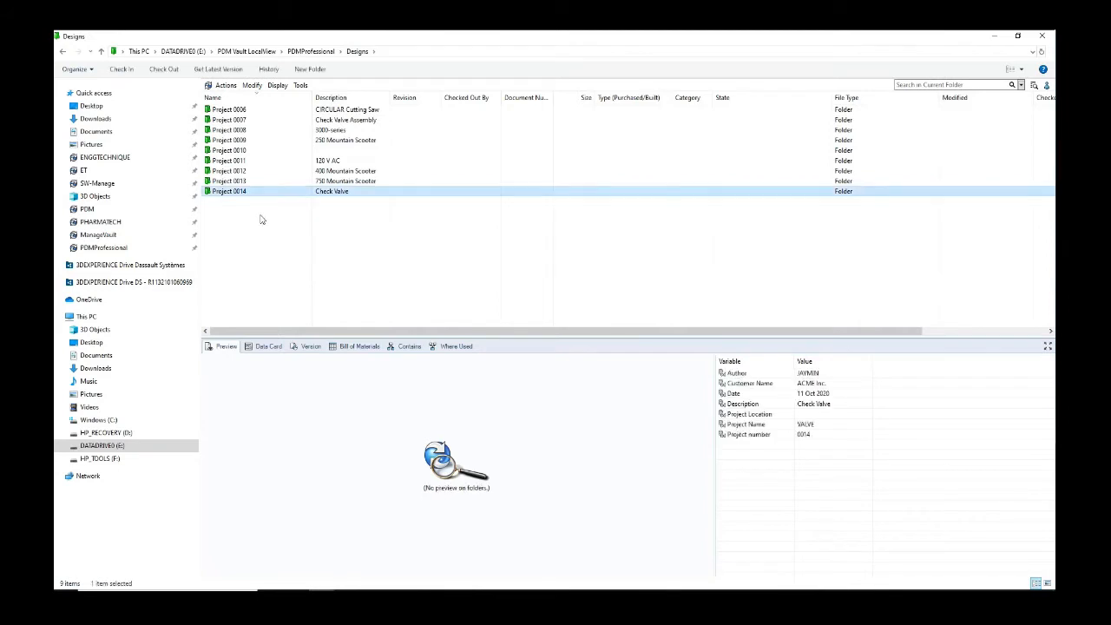
{"action": "left_click", "coordinate": [126, 69]}
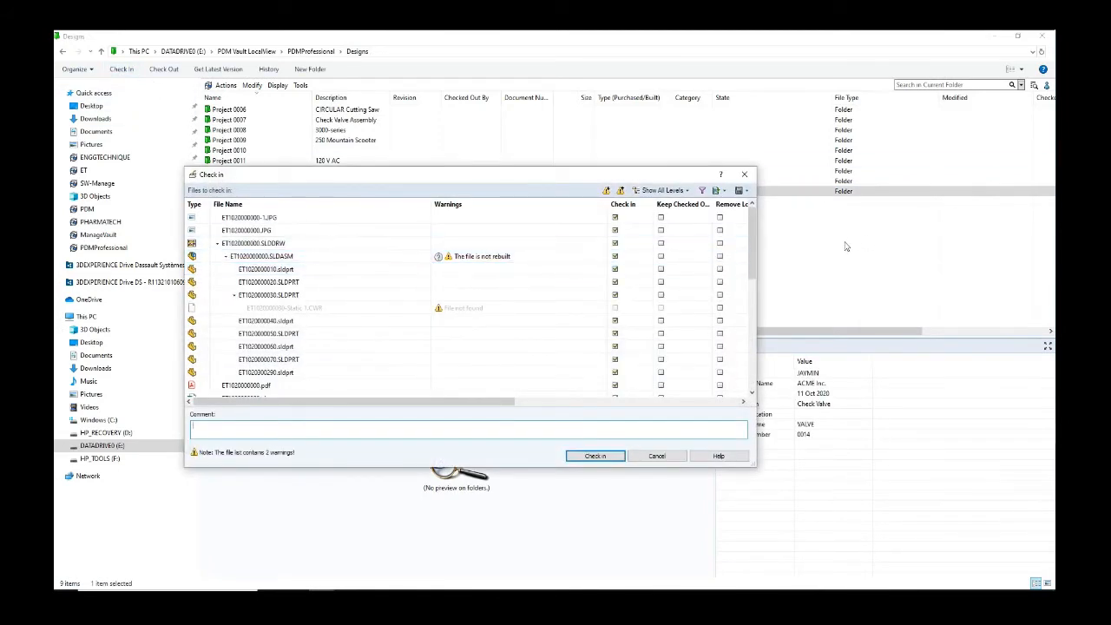
{"action": "left_click", "coordinate": [603, 456]}
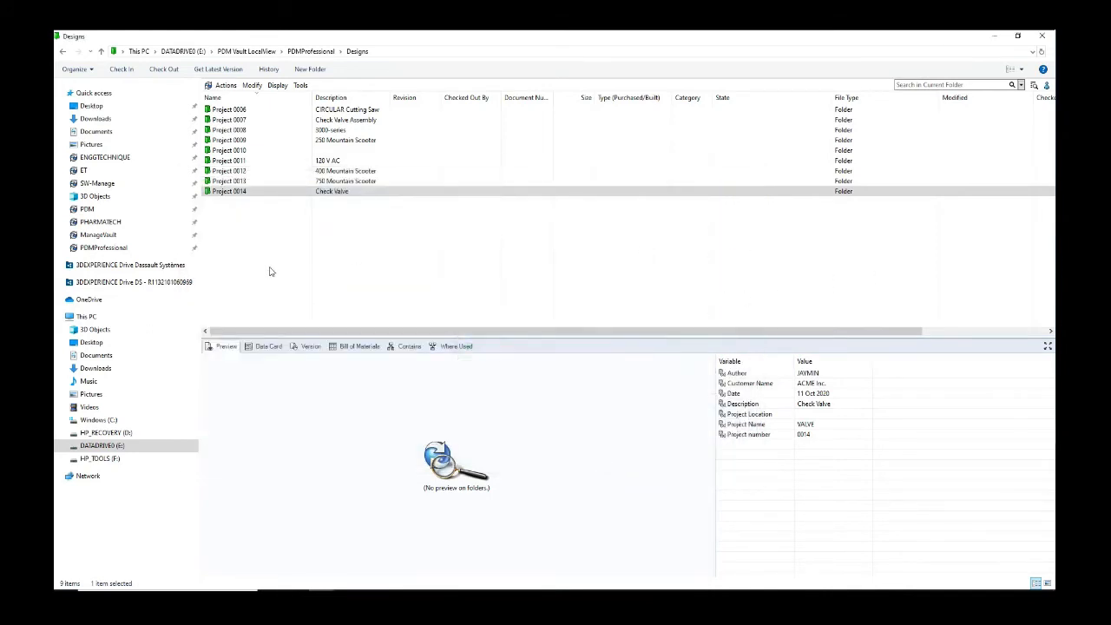
{"action": "double_click", "coordinate": [243, 193]}
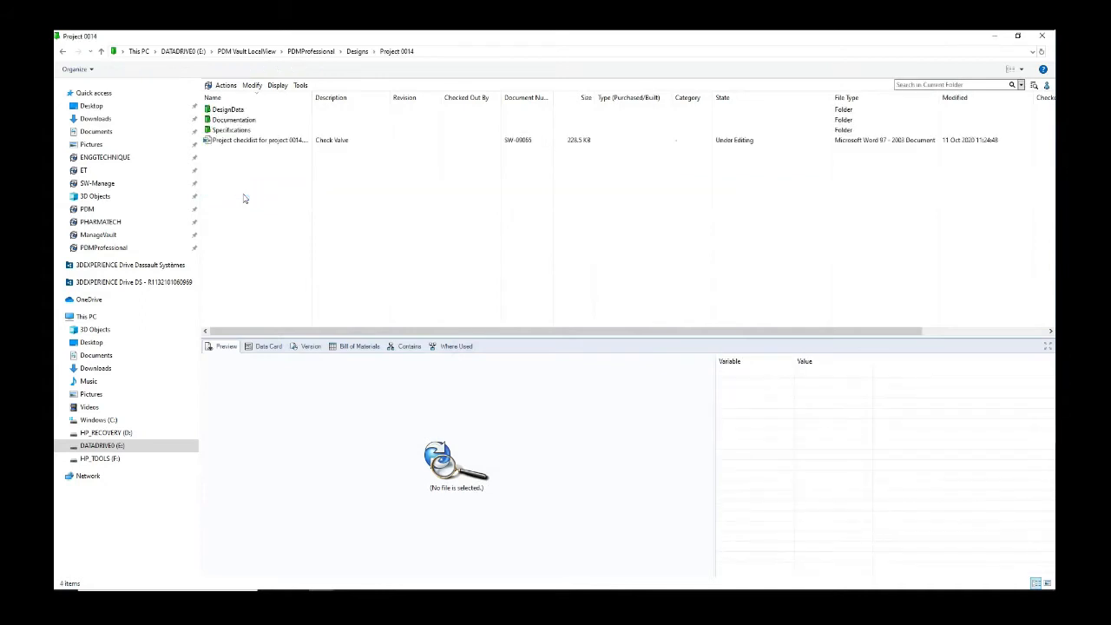
{"action": "double_click", "coordinate": [230, 109]}
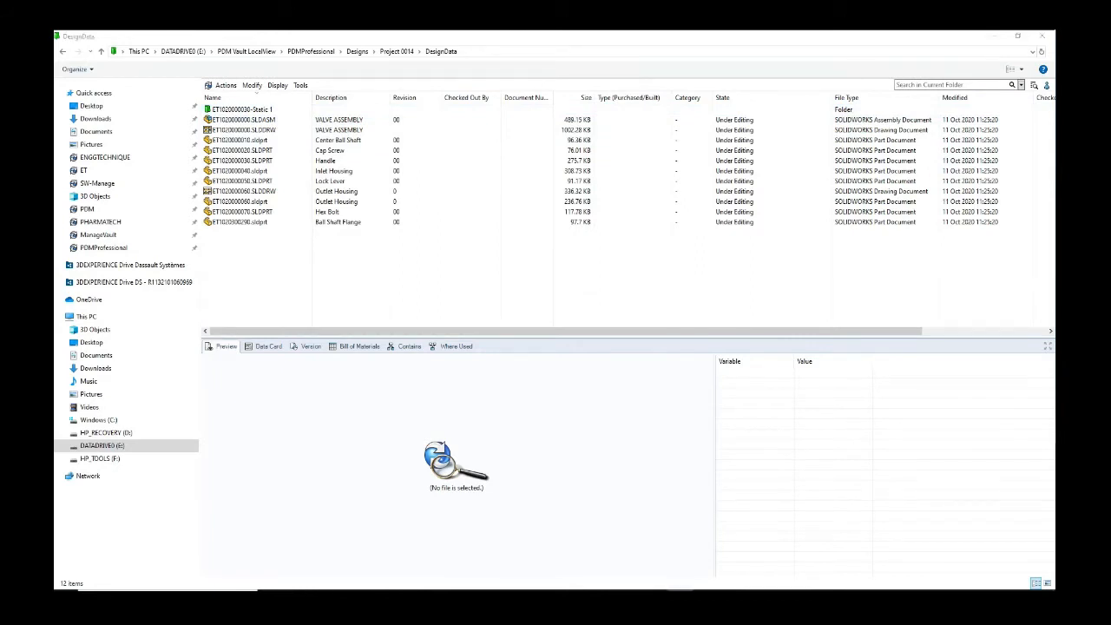
{"action": "left_click", "coordinate": [289, 265]}
{"action": "left_click", "coordinate": [257, 120]}
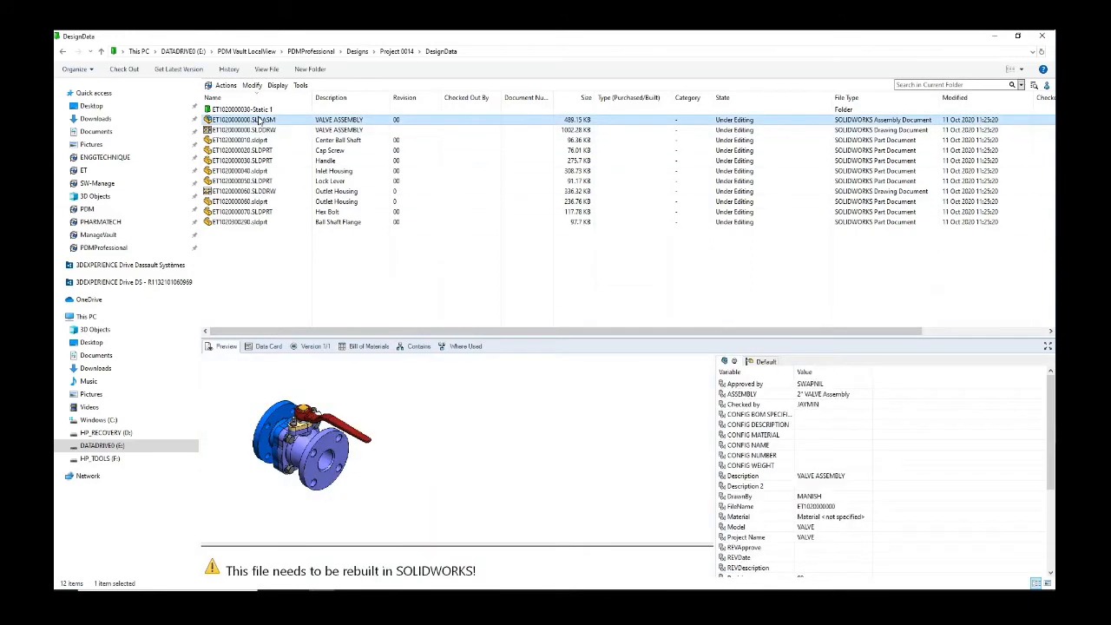
{"action": "left_click", "coordinate": [445, 386]}
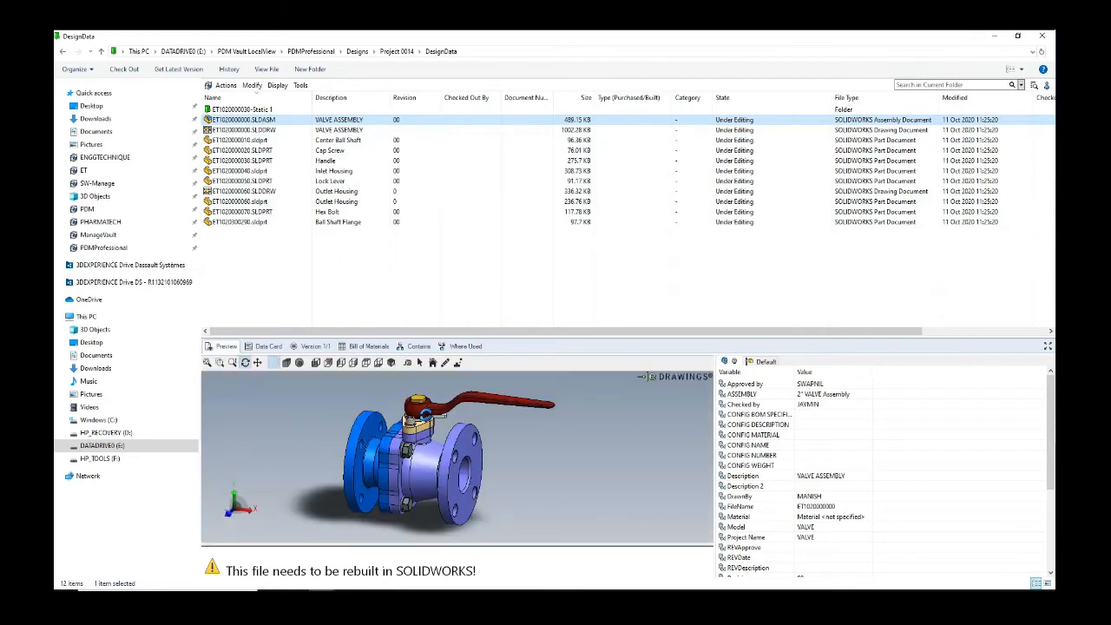
{"action": "left_click_drag", "start_coordinate": [515, 337], "coordinate": [509, 244]}
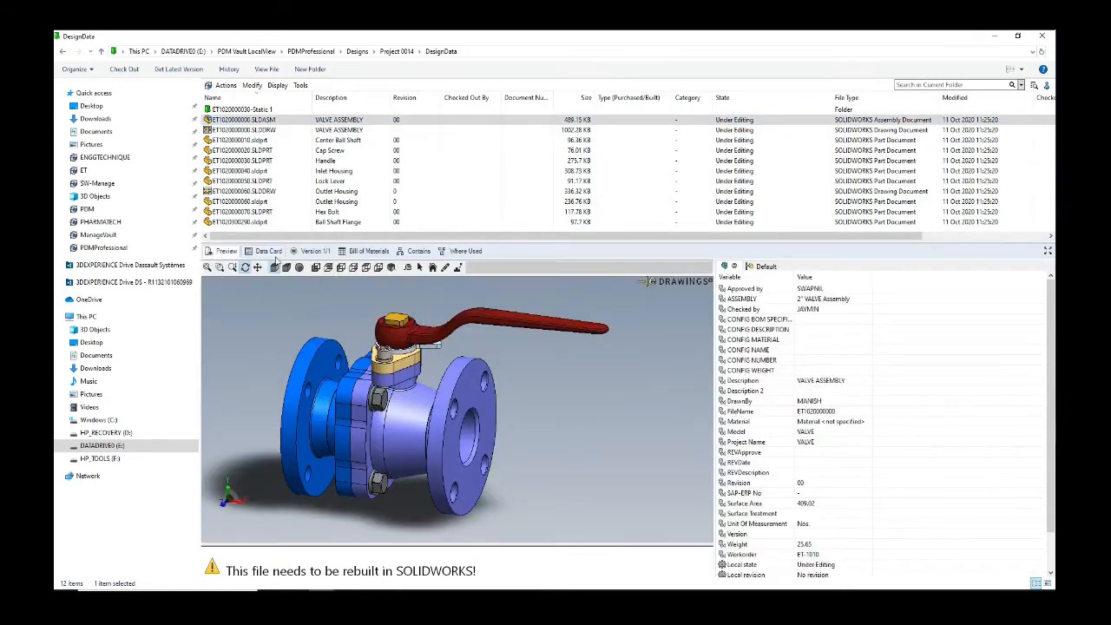
{"action": "scroll", "coordinate": [506, 409], "scroll_direction": "up", "scroll_amount": 3}
{"action": "scroll", "coordinate": [507, 410], "scroll_direction": "down", "scroll_amount": 5}
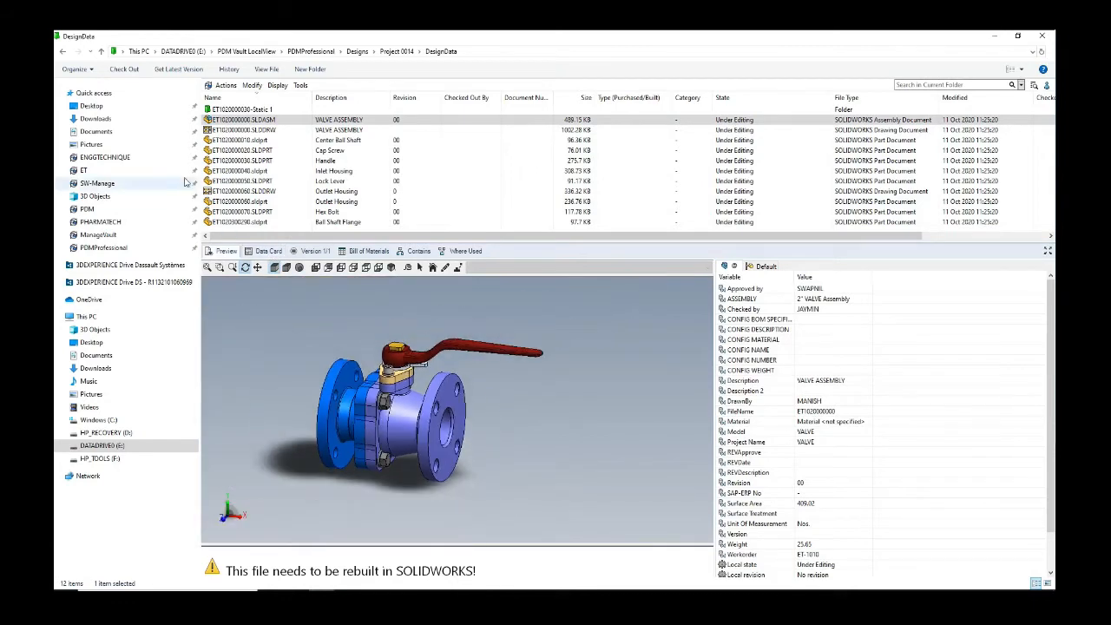
{"action": "left_click", "coordinate": [249, 130]}
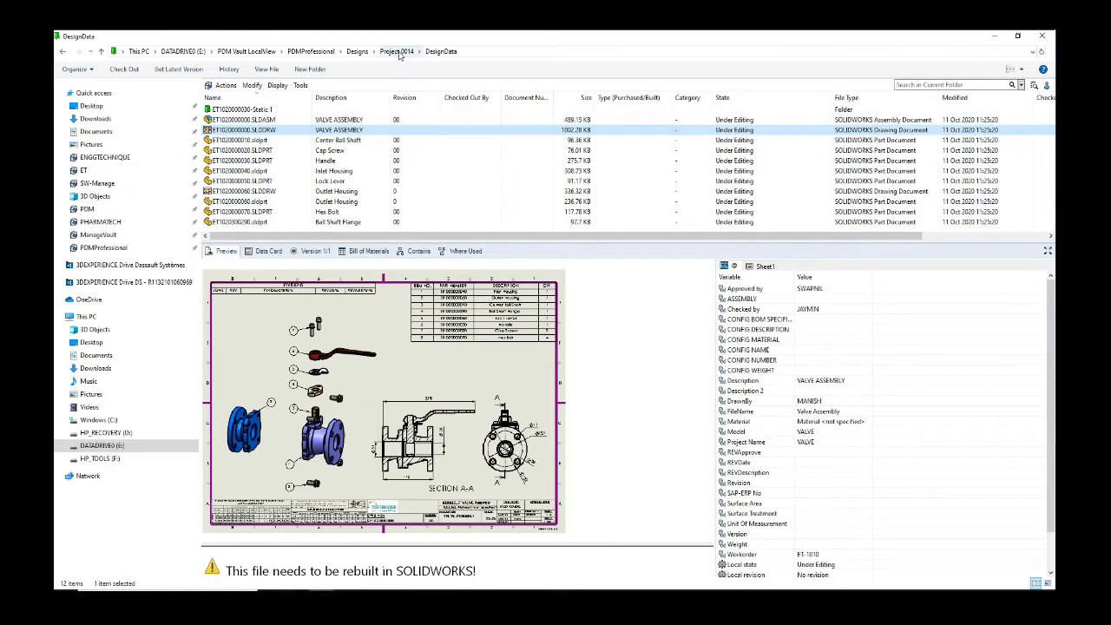
{"action": "left_click", "coordinate": [399, 52]}
{"action": "left_click", "coordinate": [247, 120]}
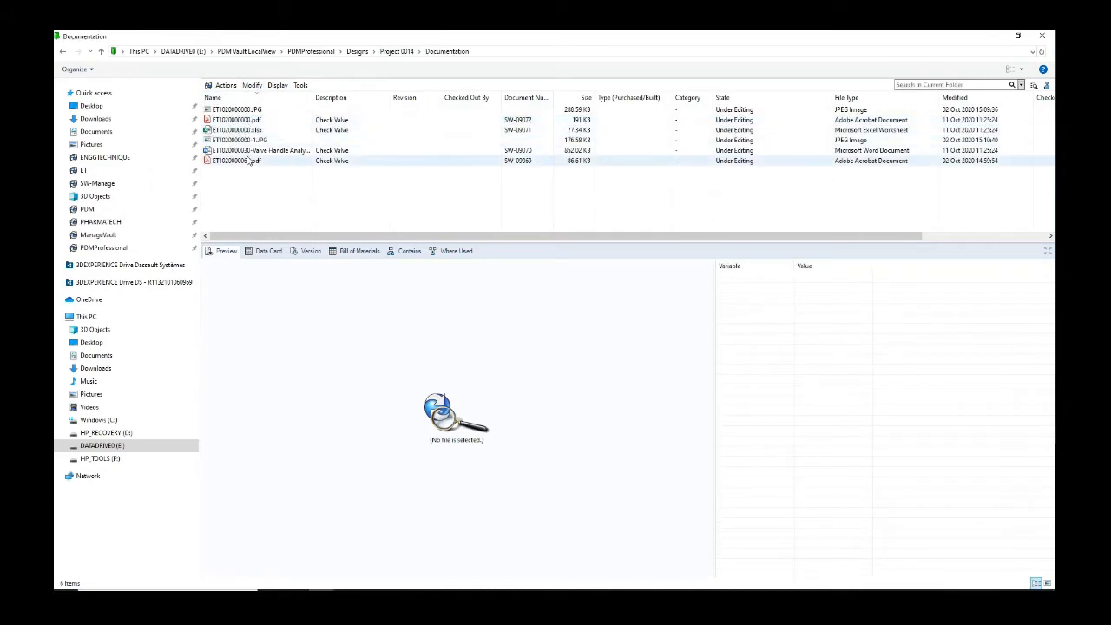
Step: Preview the parts list spreadsheet and the exploded-valve image in the Documentation folder
{"action": "left_click", "coordinate": [251, 130]}
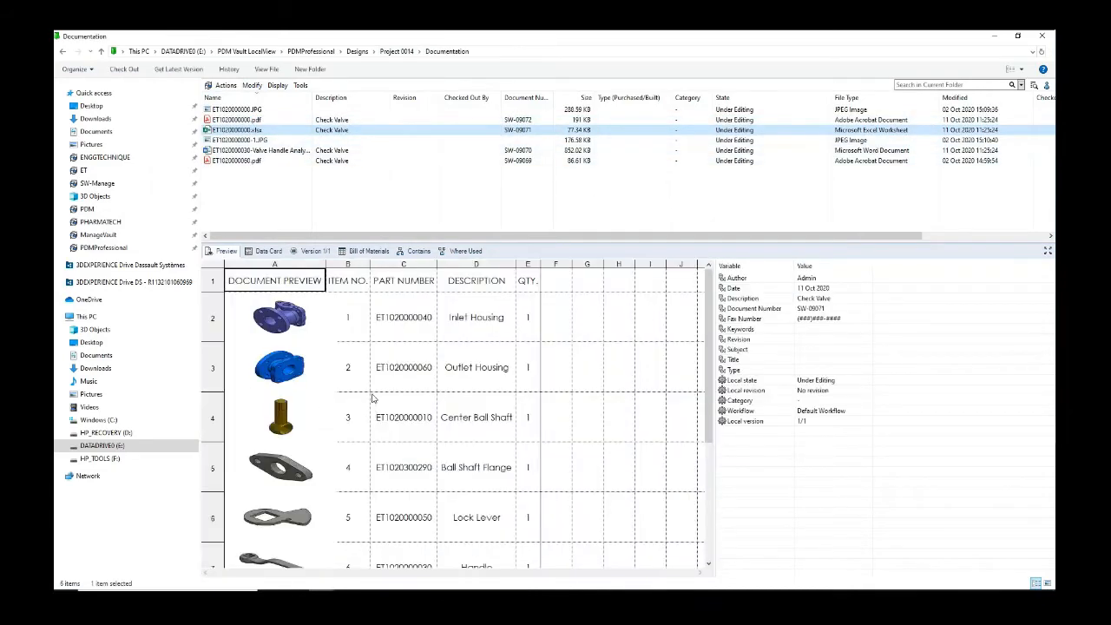
{"action": "scroll", "coordinate": [338, 353], "scroll_direction": "down", "scroll_amount": 5}
{"action": "scroll", "coordinate": [339, 353], "scroll_direction": "up", "scroll_amount": 3}
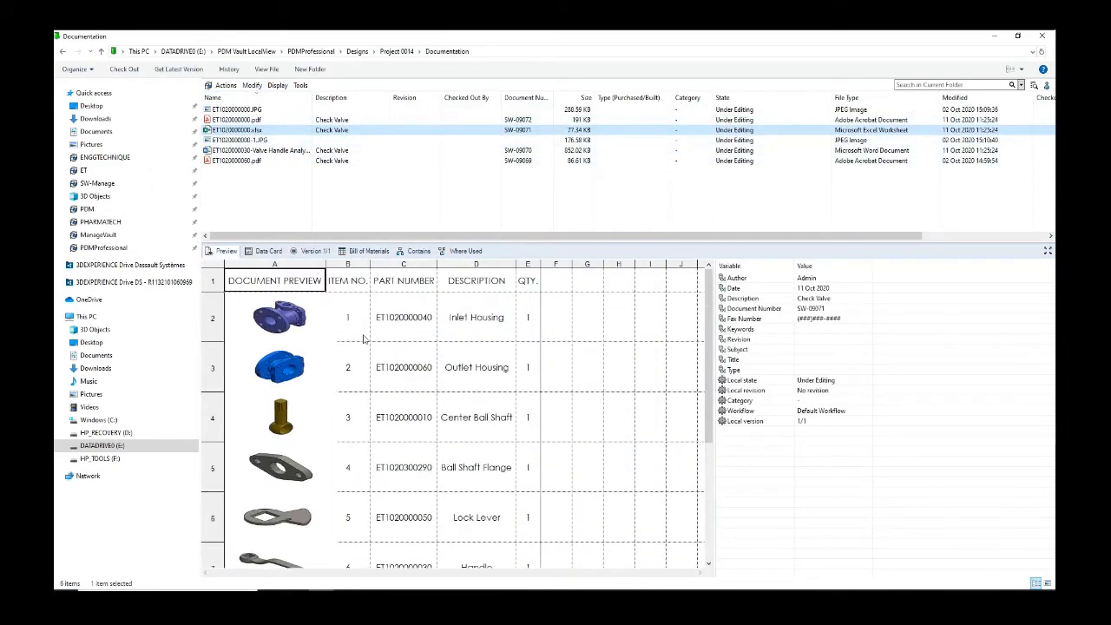
{"action": "left_click", "coordinate": [252, 140]}
{"action": "scroll", "coordinate": [426, 411], "scroll_direction": "down", "scroll_amount": 3}
{"action": "scroll", "coordinate": [424, 377], "scroll_direction": "down", "scroll_amount": 3, "text": "ctrl"}
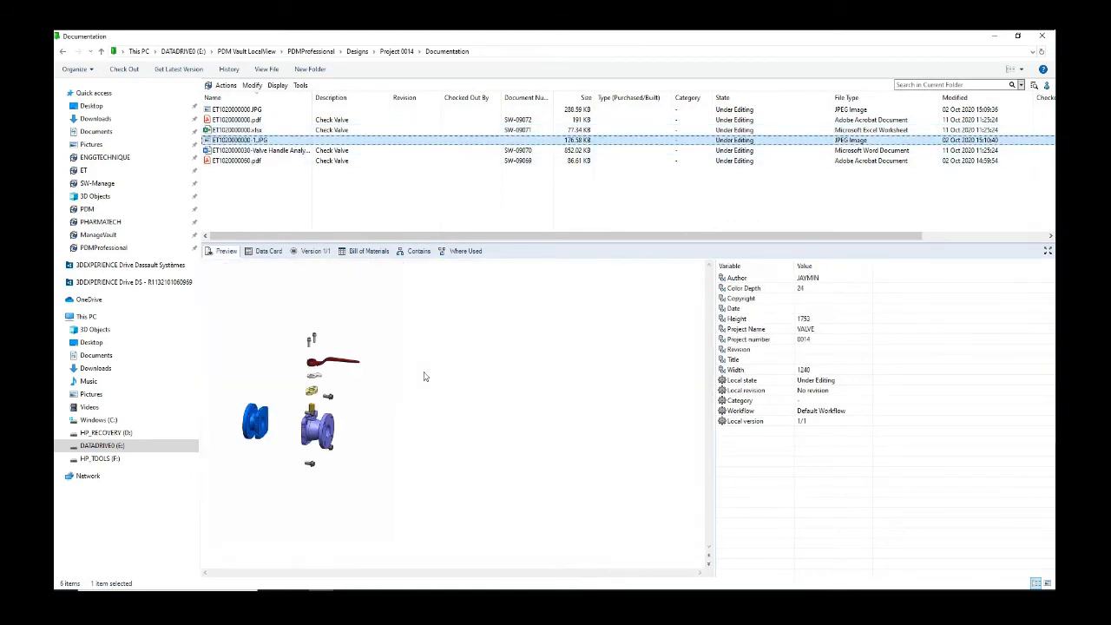
{"action": "scroll", "coordinate": [424, 377], "scroll_direction": "up", "scroll_amount": 1, "text": "ctrl"}
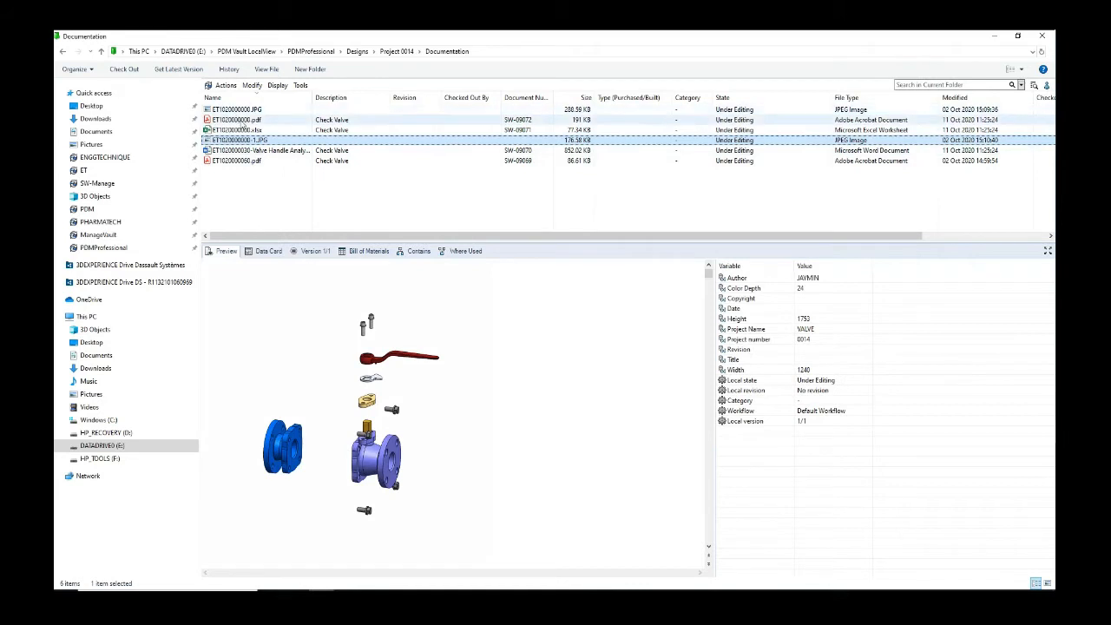
Step: View the valve drawing PDF with bookmarks and tools hidden, then return to Project 0014
{"action": "left_click", "coordinate": [248, 119]}
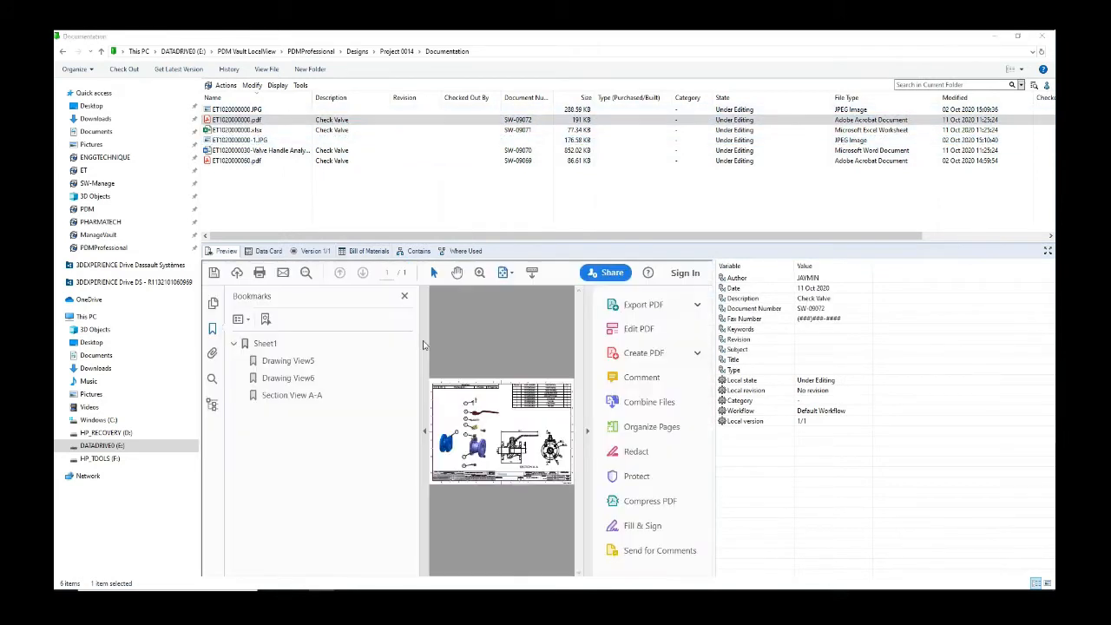
{"action": "left_click", "coordinate": [425, 395]}
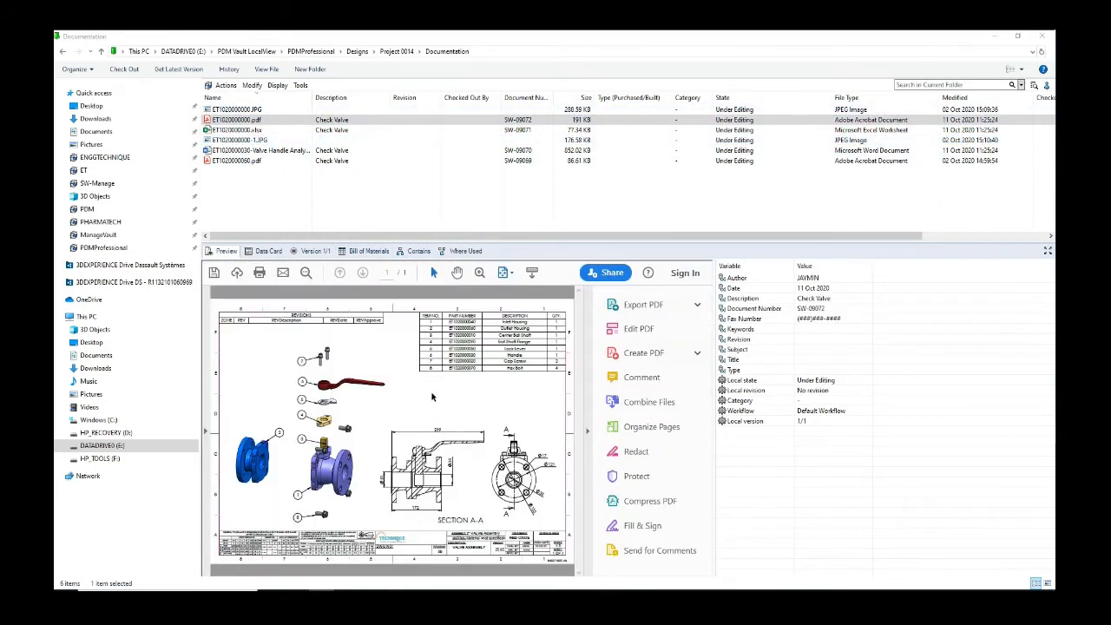
{"action": "left_click", "coordinate": [588, 408]}
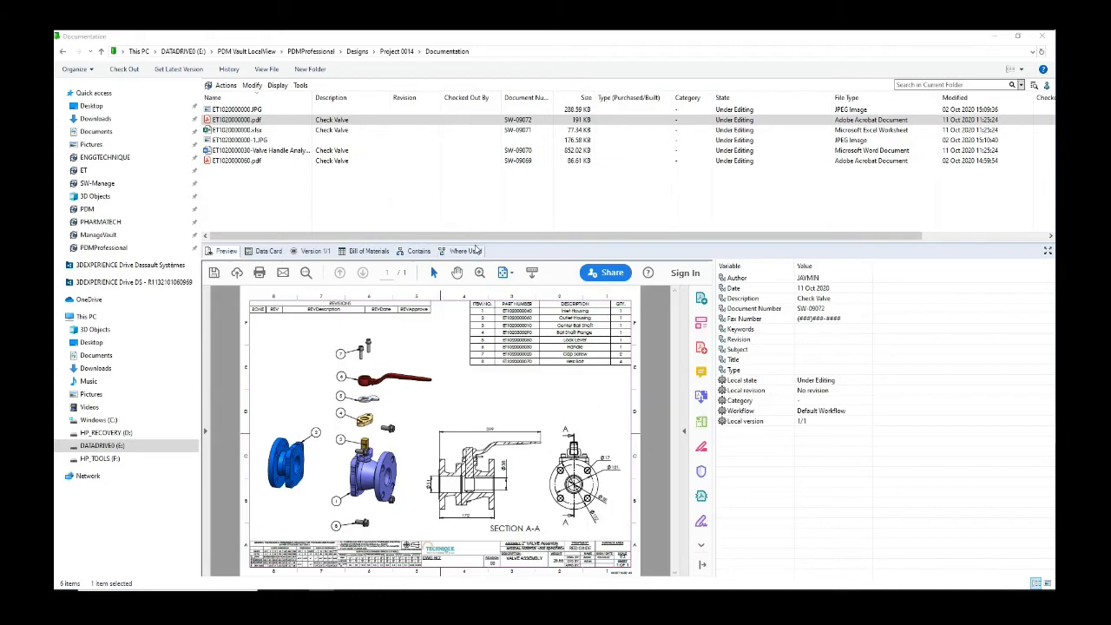
{"action": "left_click_drag", "start_coordinate": [486, 198], "coordinate": [486, 154]}
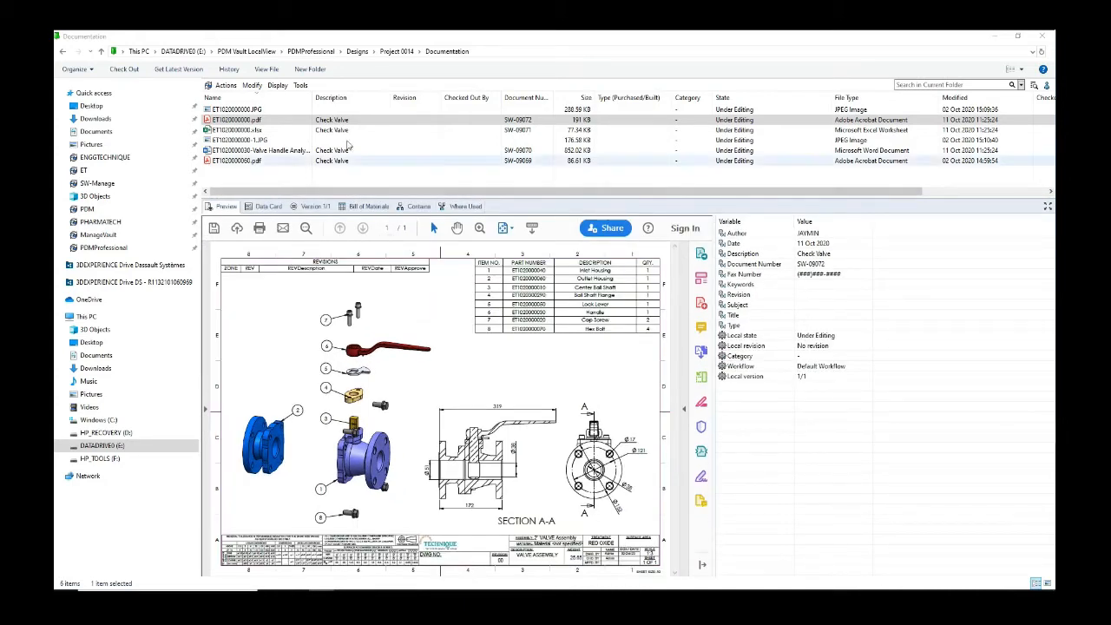
{"action": "left_click", "coordinate": [399, 52]}
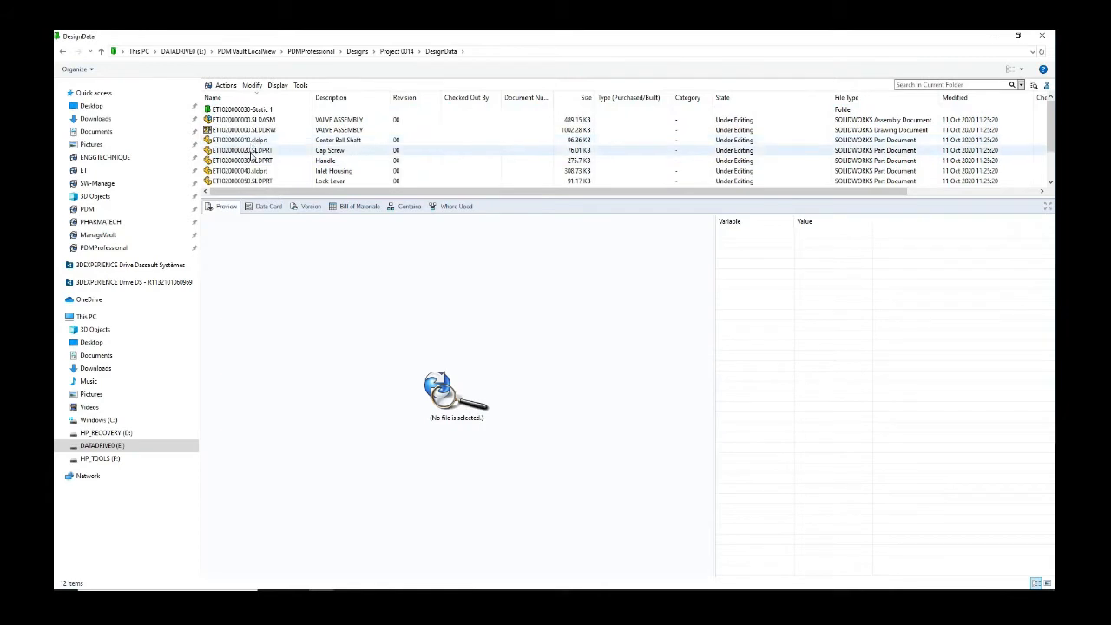
Step: Inspect the Handle part's data card and make the DesignData file list taller
{"action": "left_click", "coordinate": [250, 161]}
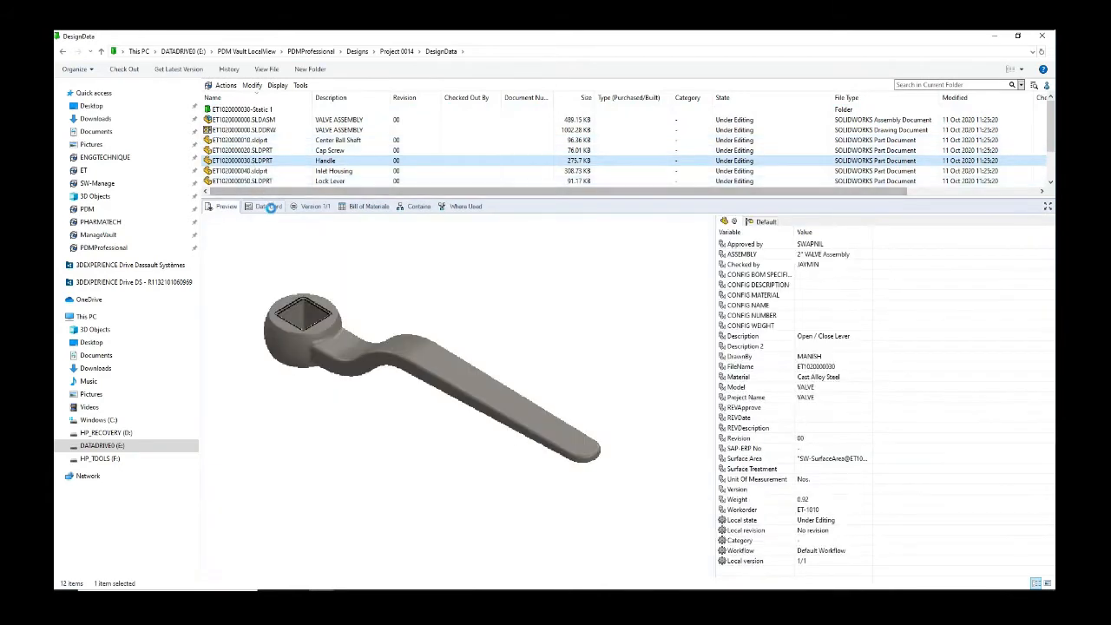
{"action": "left_click", "coordinate": [268, 207]}
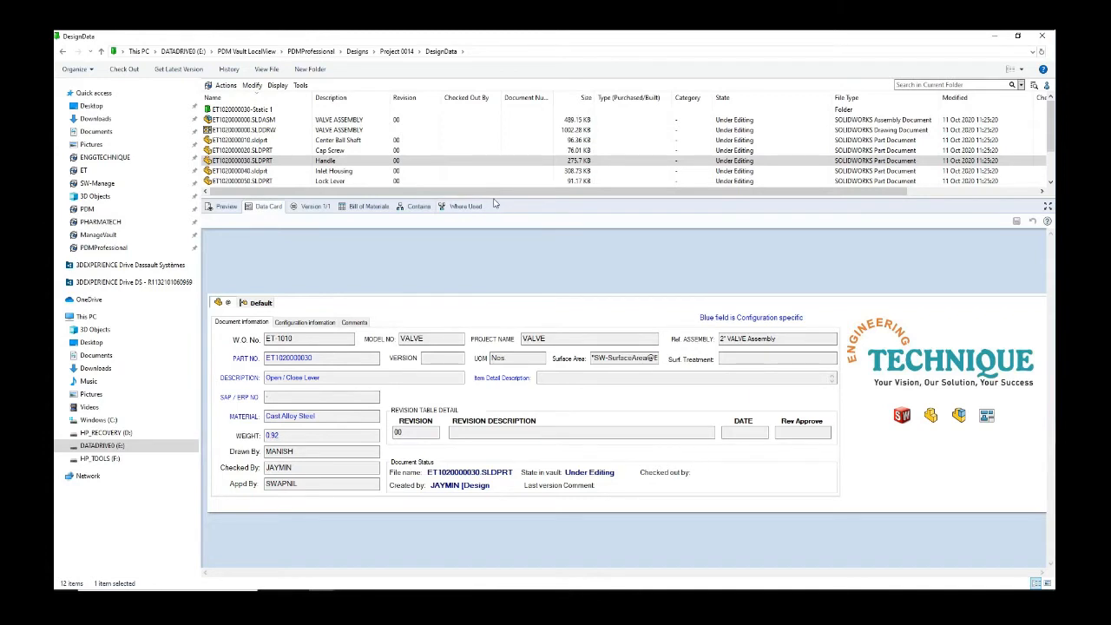
{"action": "left_click_drag", "start_coordinate": [494, 268], "coordinate": [494, 269]}
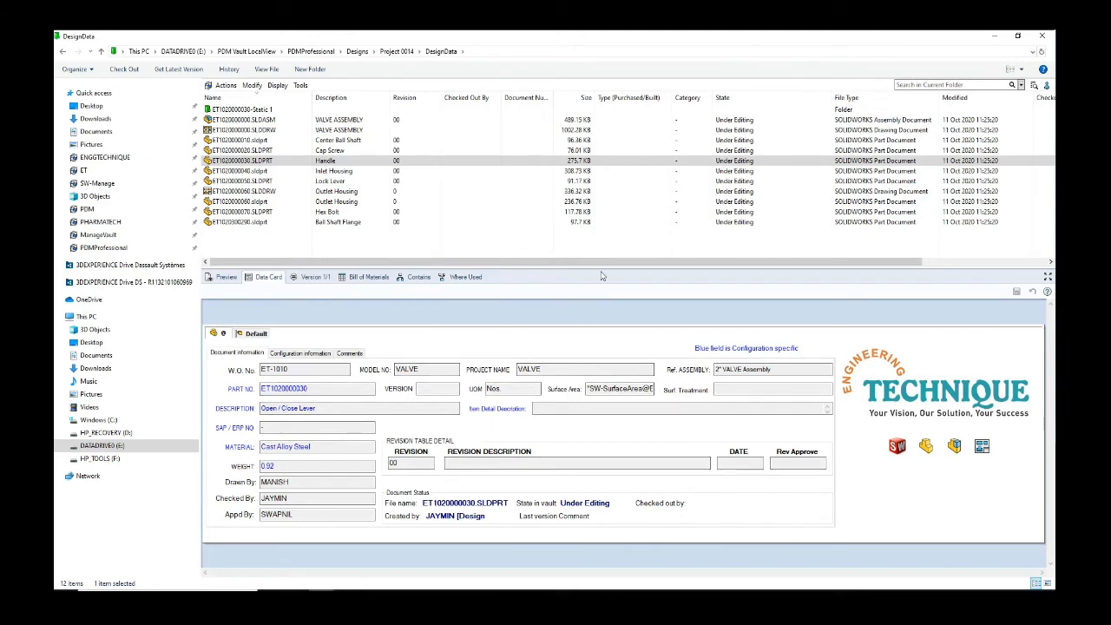
{"action": "left_click_drag", "start_coordinate": [602, 268], "coordinate": [606, 299]}
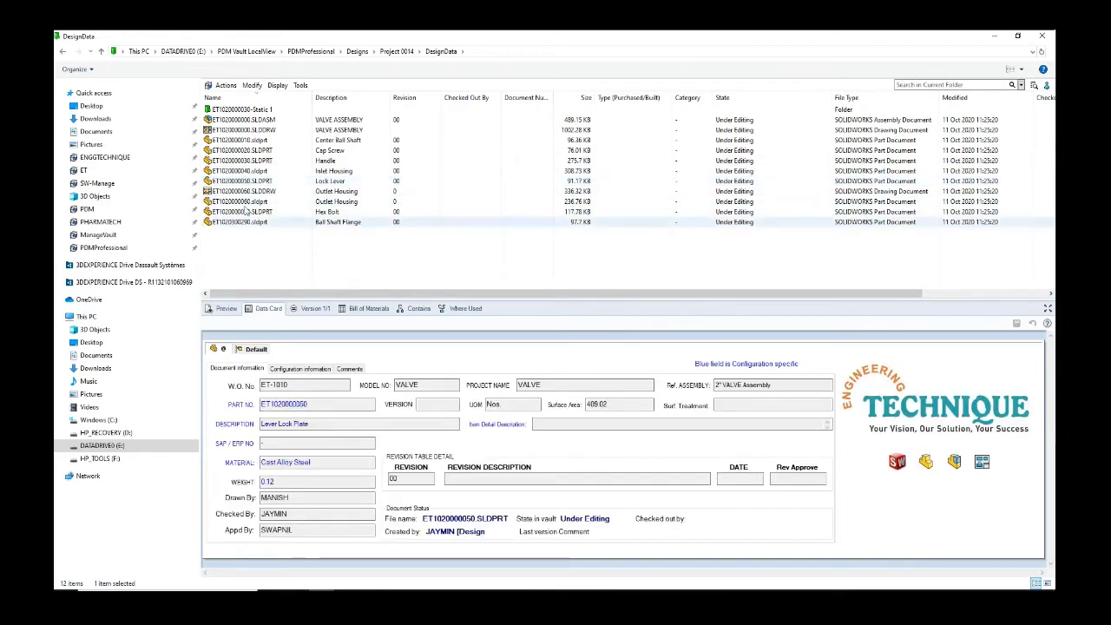
Step: Check the VALVE ASSEMBLY data card and preview, then open ET1020000000.SLDASM in SOLIDWORKS
{"action": "left_click", "coordinate": [257, 120]}
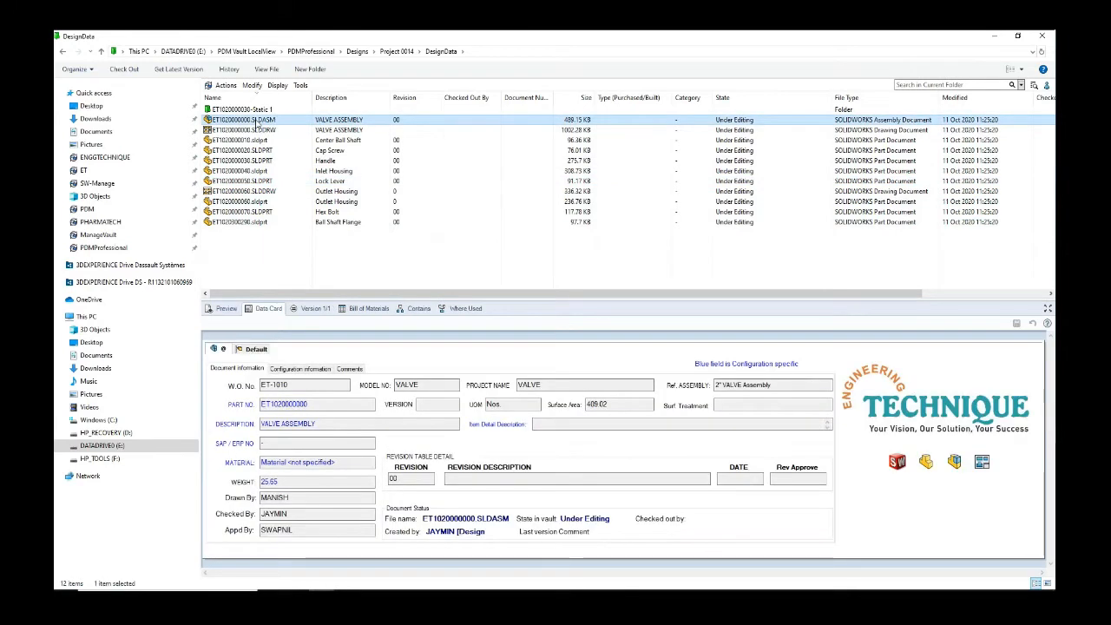
{"action": "left_click", "coordinate": [226, 309]}
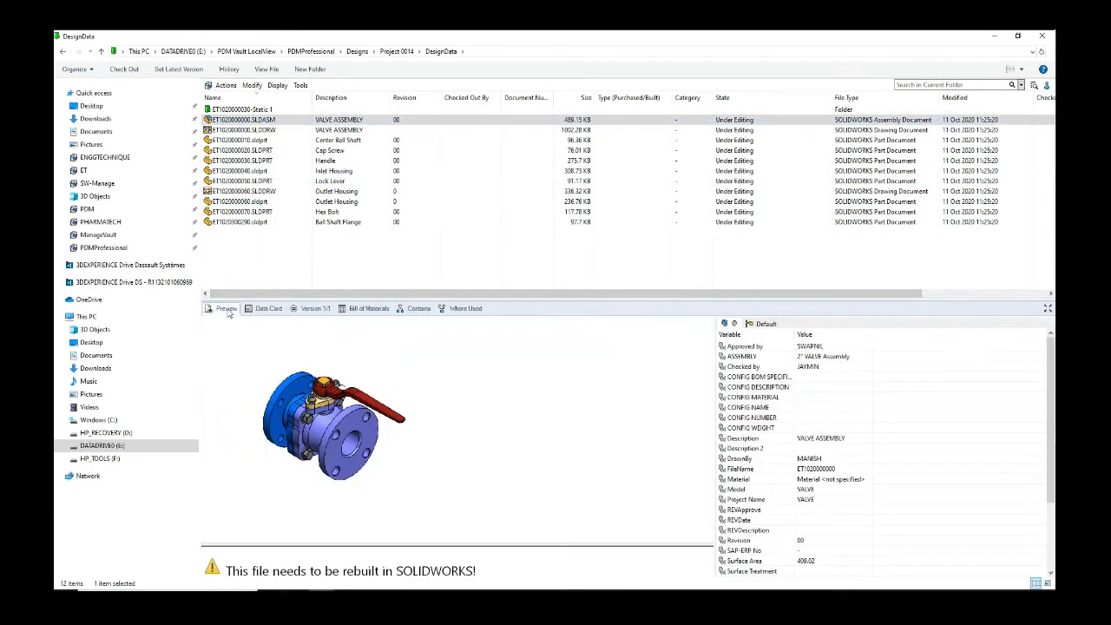
{"action": "left_click", "coordinate": [246, 243]}
{"action": "double_click", "coordinate": [247, 120]}
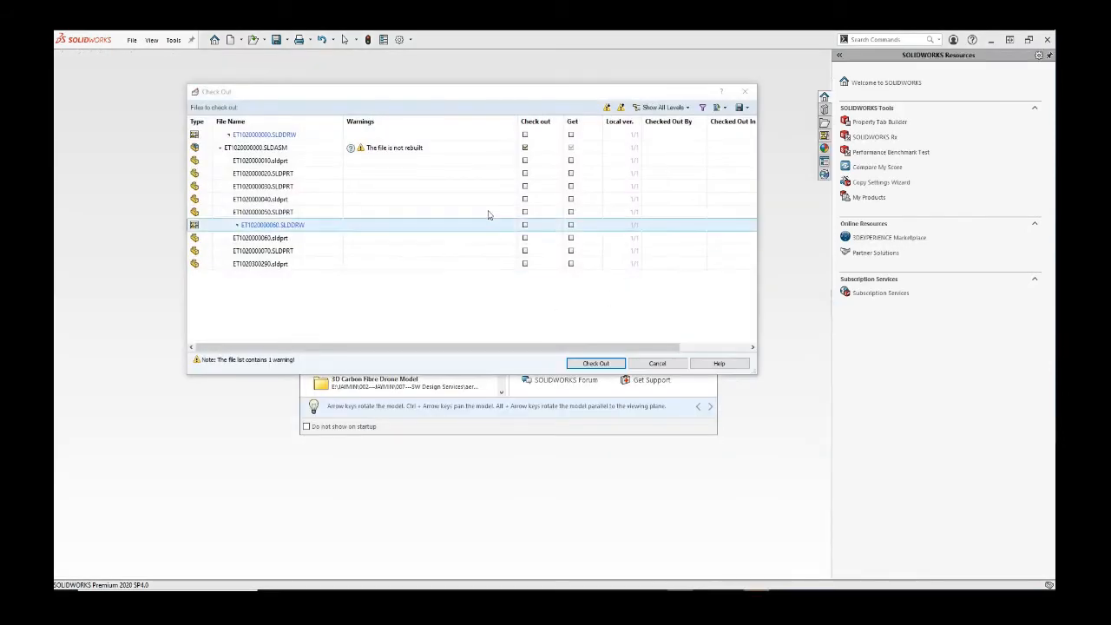
Step: Skip check-out so the assembly opens read-only, and show the PDM pane with its preview
{"action": "left_click", "coordinate": [652, 363]}
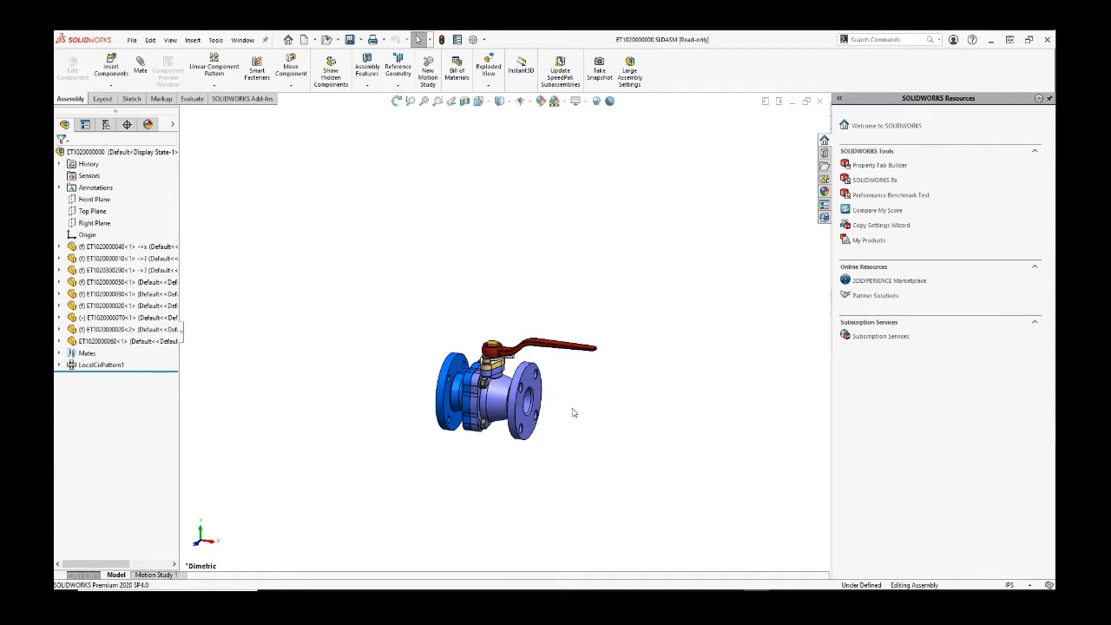
{"action": "scroll", "coordinate": [583, 407], "scroll_direction": "up", "scroll_amount": 2}
{"action": "left_click", "coordinate": [823, 217]}
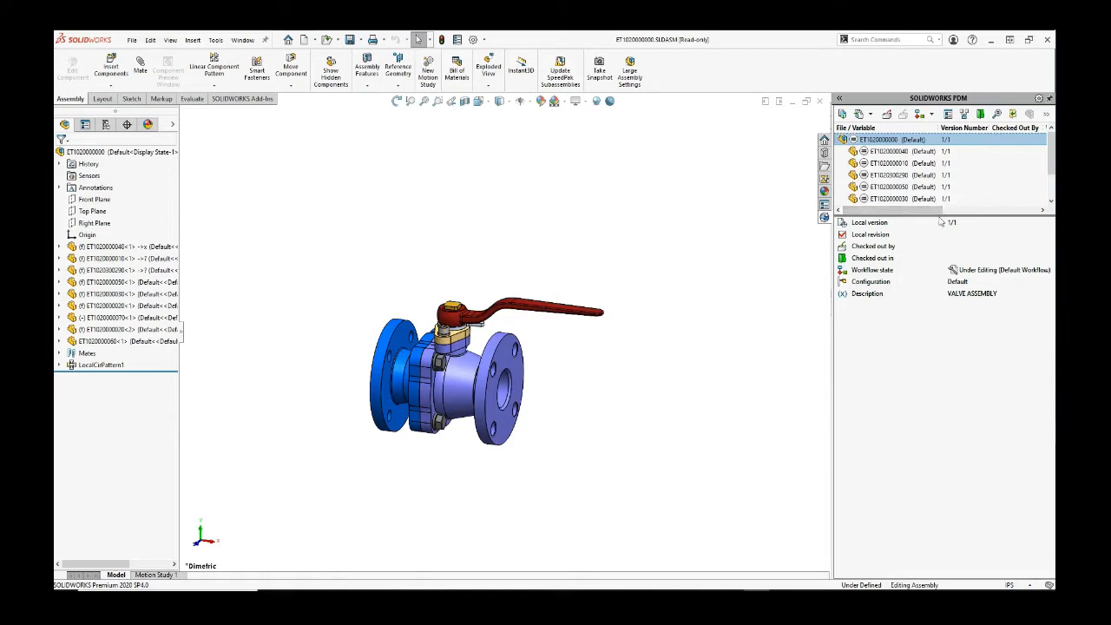
{"action": "left_click_drag", "start_coordinate": [937, 216], "coordinate": [944, 299]}
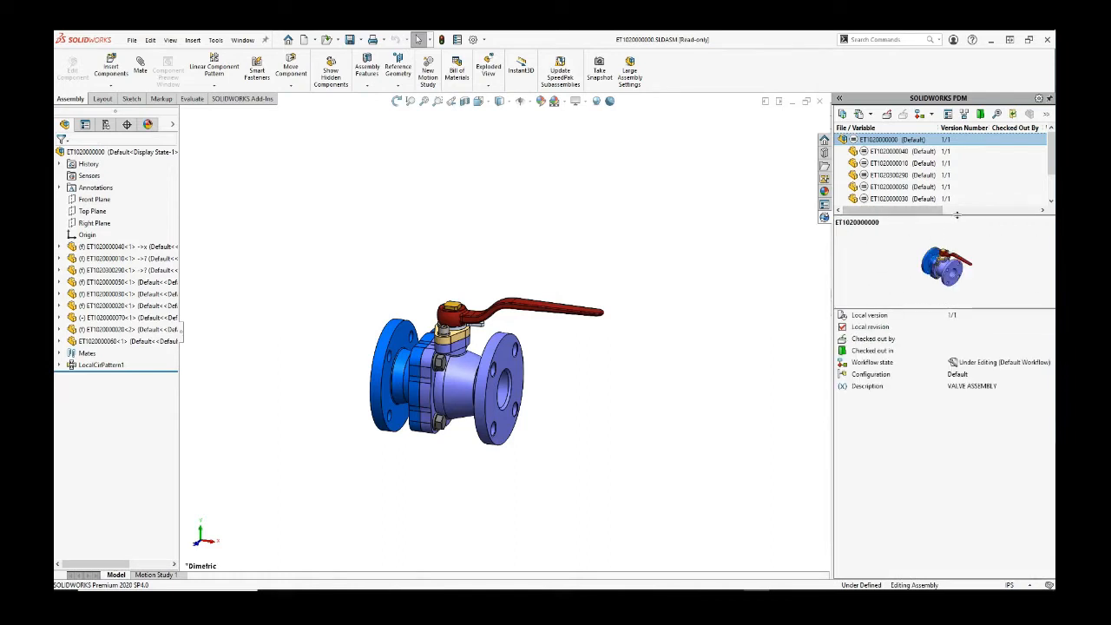
Step: Show all nine files in the PDM list and review the assembly data card (W.O. No. ET-1010, weight 25.65)
{"action": "left_click_drag", "start_coordinate": [956, 215], "coordinate": [960, 268]}
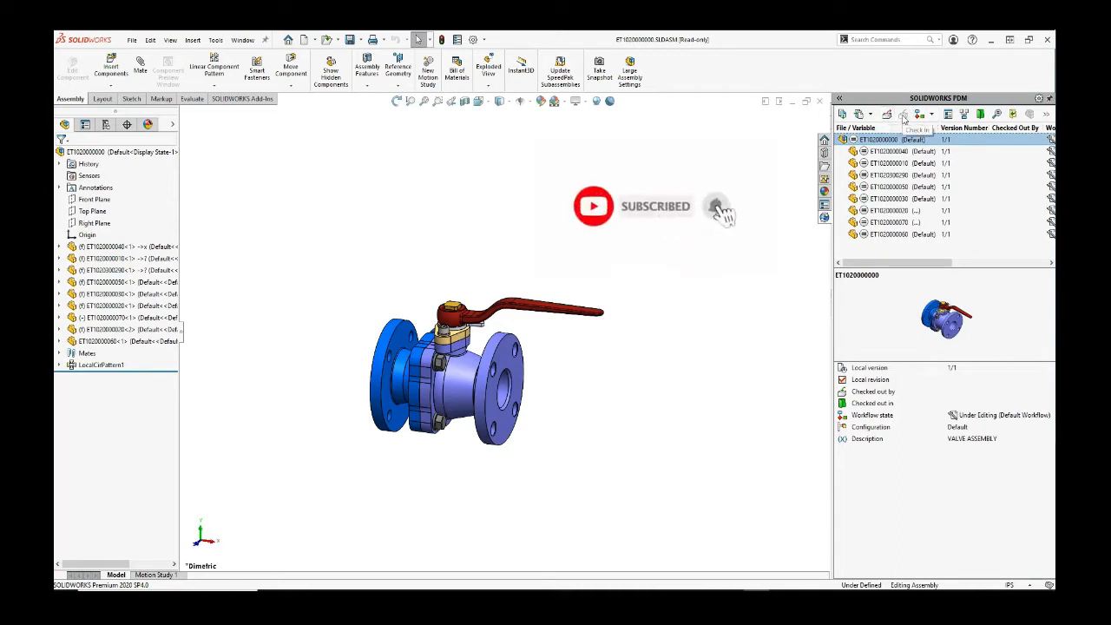
{"action": "left_click", "coordinate": [947, 116]}
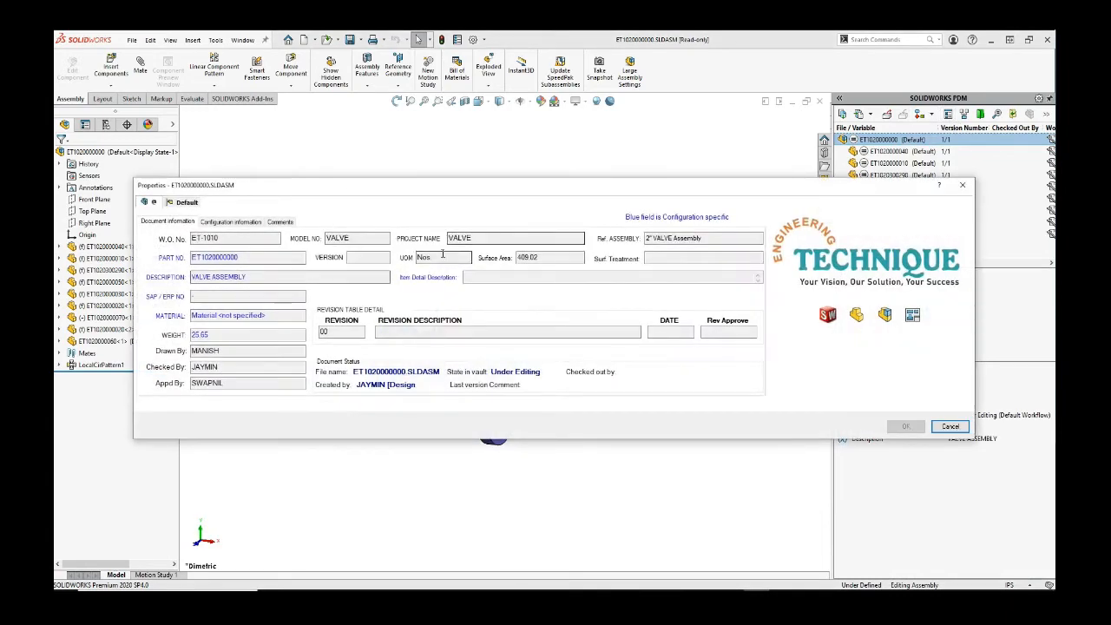
{"action": "left_click", "coordinate": [950, 426]}
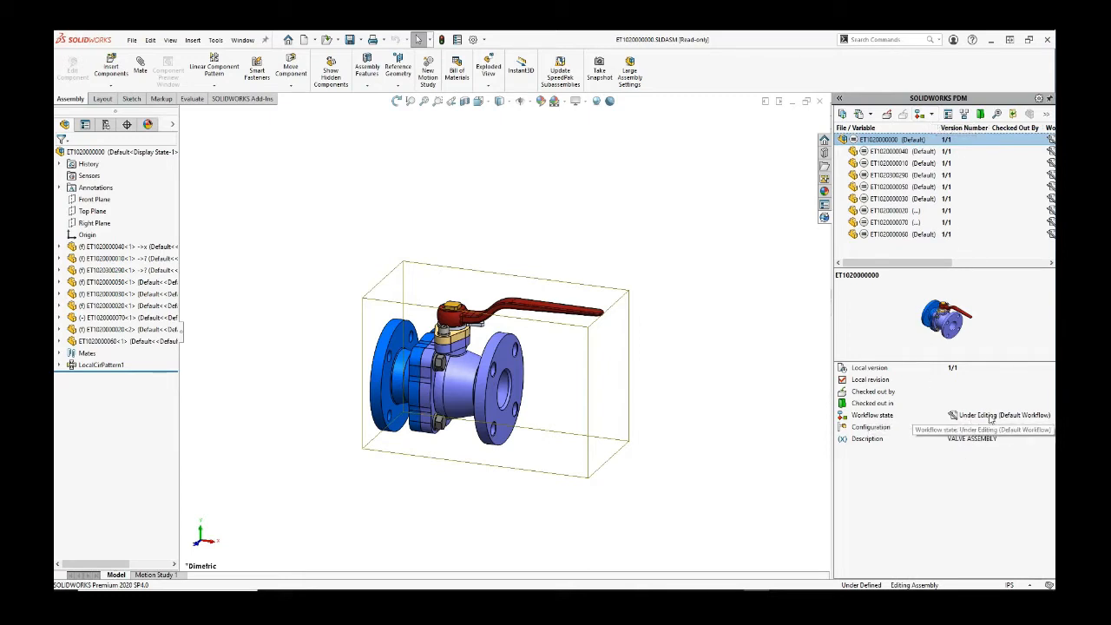
Step: Submit the valve assembly for approval and resize columns to show Waiting for Approval at 2/2
{"action": "left_click", "coordinate": [930, 115]}
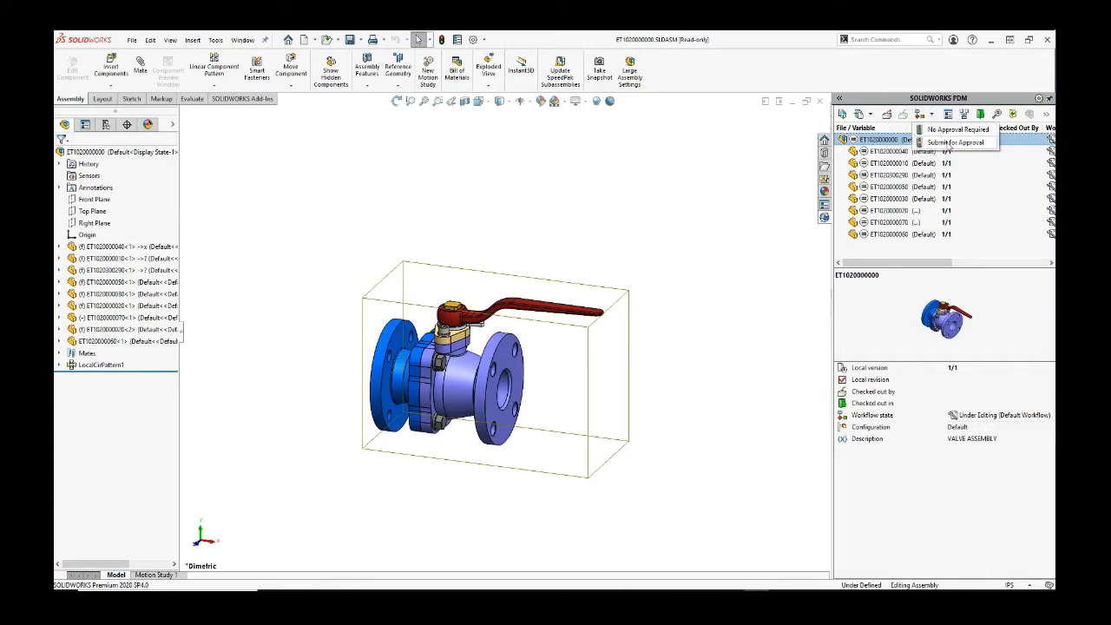
{"action": "left_click", "coordinate": [950, 142]}
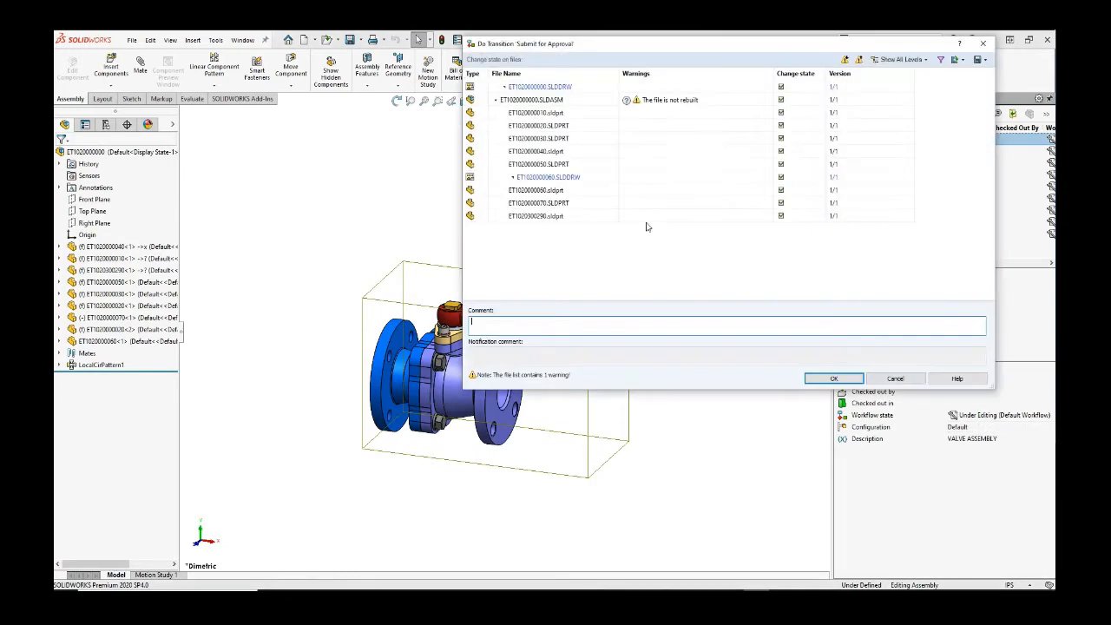
{"action": "left_click", "coordinate": [832, 379]}
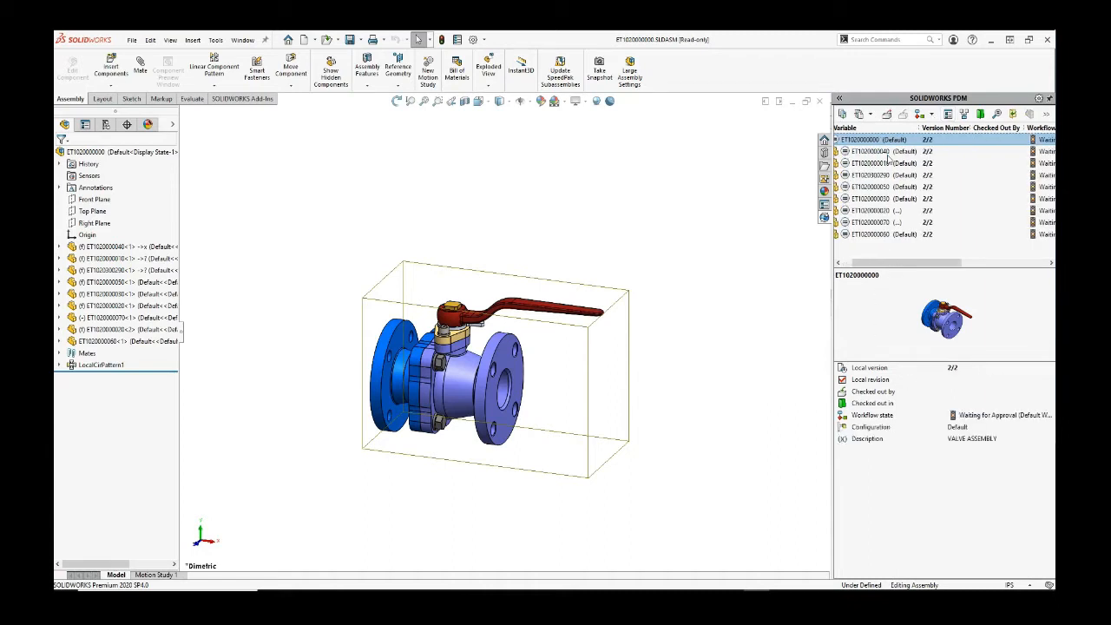
{"action": "left_click_drag", "start_coordinate": [1024, 128], "coordinate": [986, 128]}
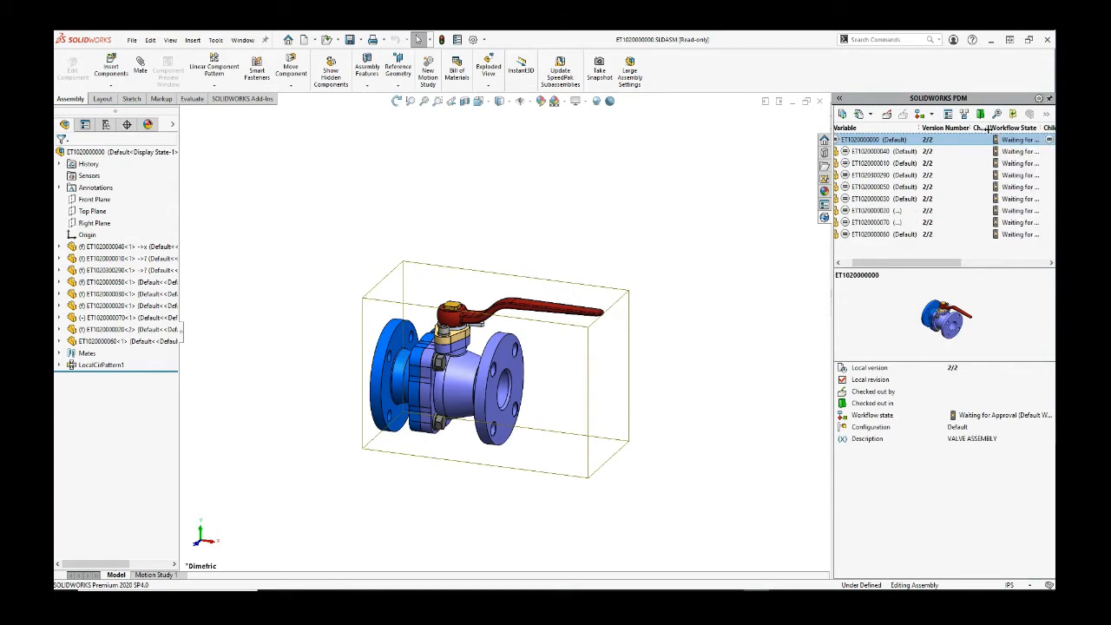
{"action": "double_click", "coordinate": [1041, 127]}
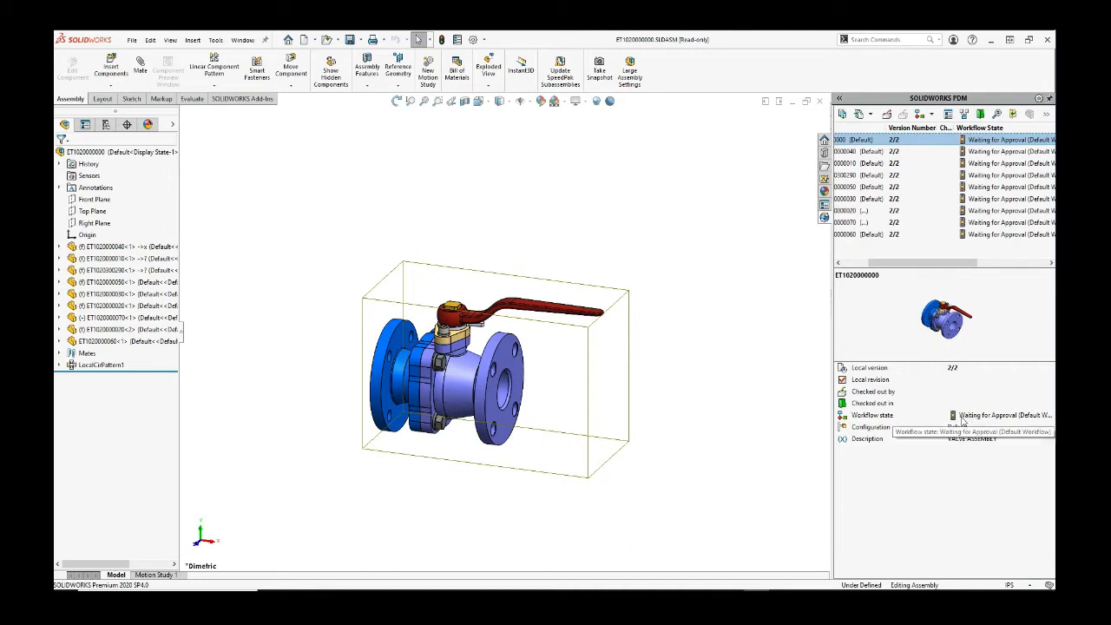
{"action": "left_click_drag", "start_coordinate": [896, 262], "coordinate": [868, 262]}
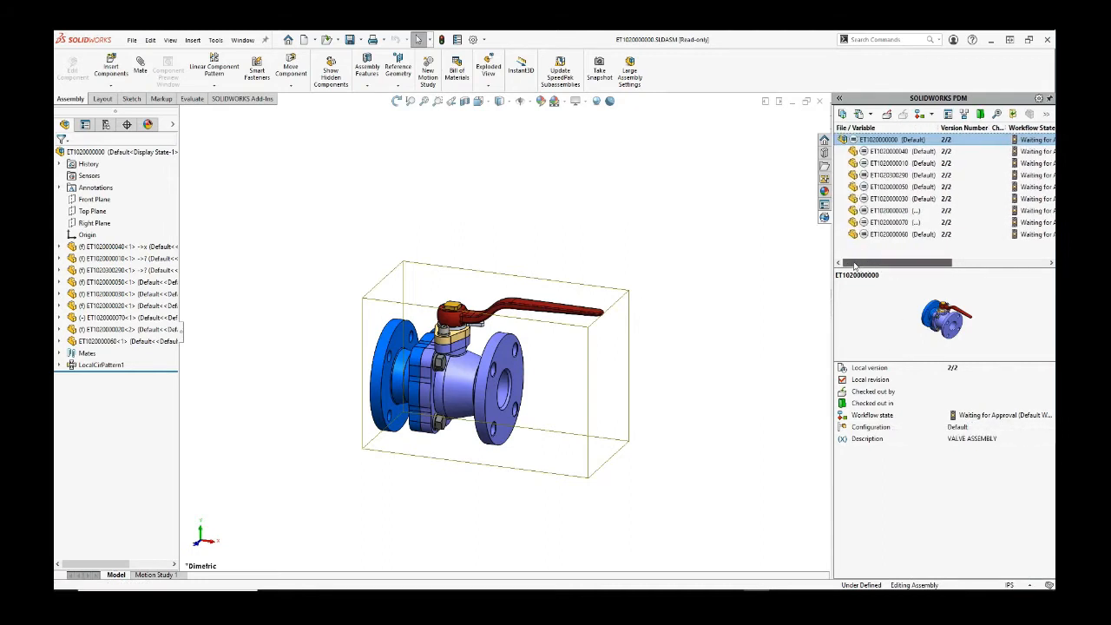
Step: Attempt the Passed Approval transition on the valve assembly, then close the vault panel
{"action": "left_click", "coordinate": [930, 117]}
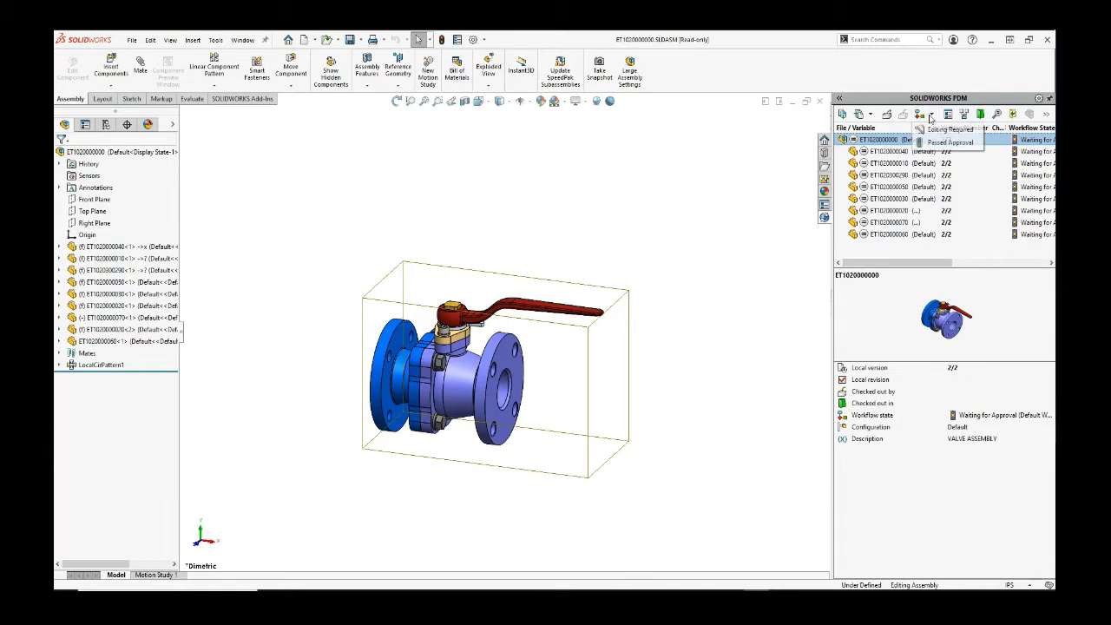
{"action": "left_click", "coordinate": [938, 143]}
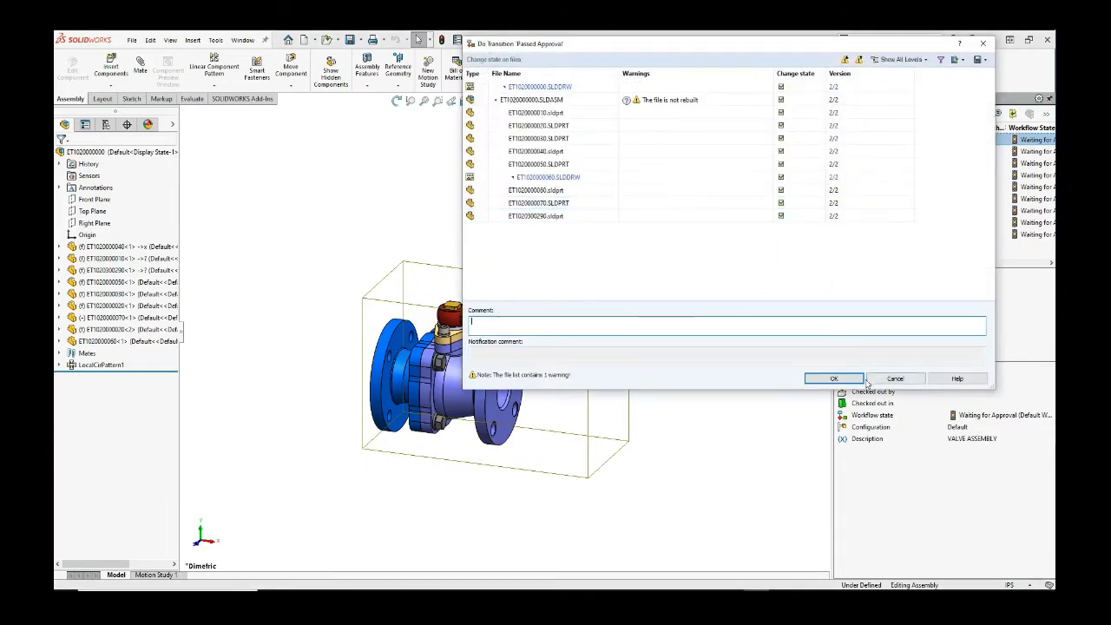
{"action": "left_click", "coordinate": [861, 380]}
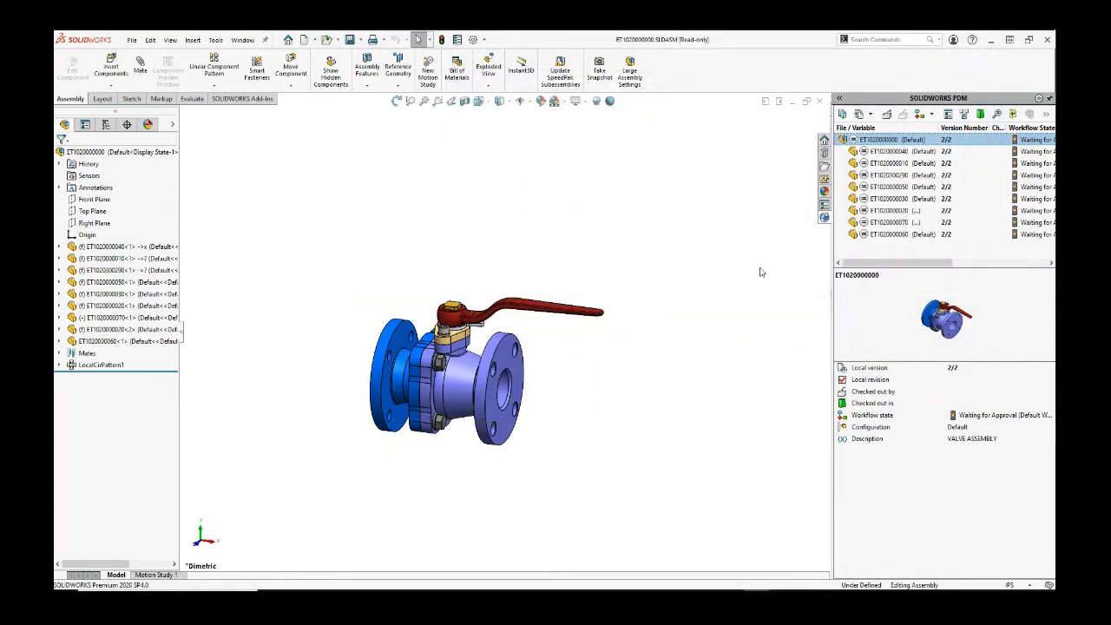
{"action": "left_click_drag", "start_coordinate": [831, 235], "coordinate": [791, 251]}
{"action": "left_click", "coordinate": [1049, 99]}
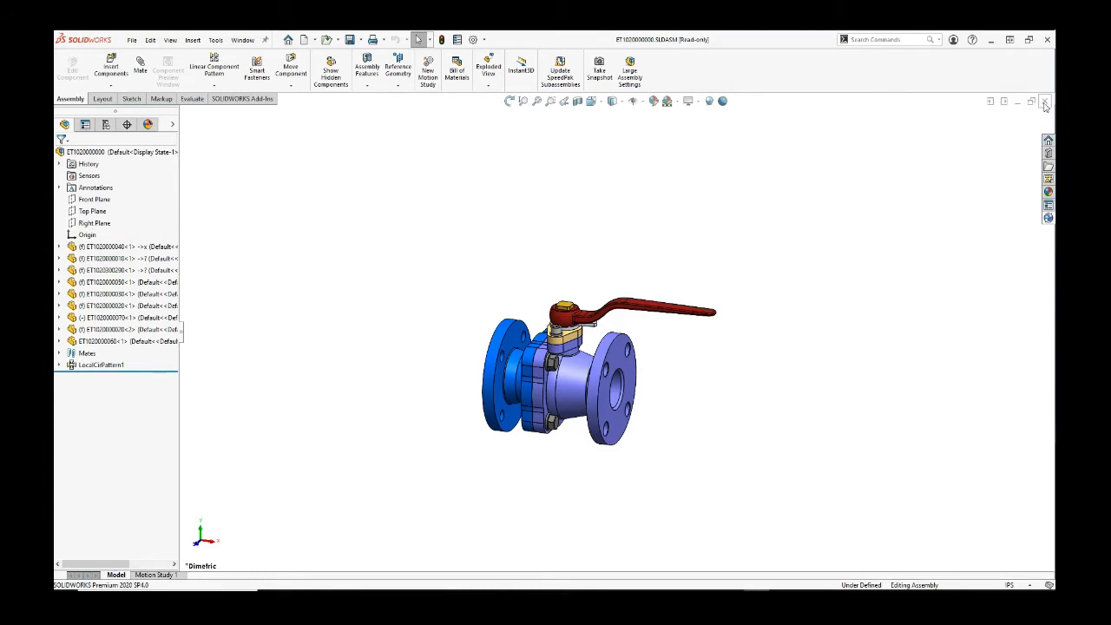
Step: Log off the PDMProfessional vault and log back in as a different user
{"action": "right_click", "coordinate": [922, 589]}
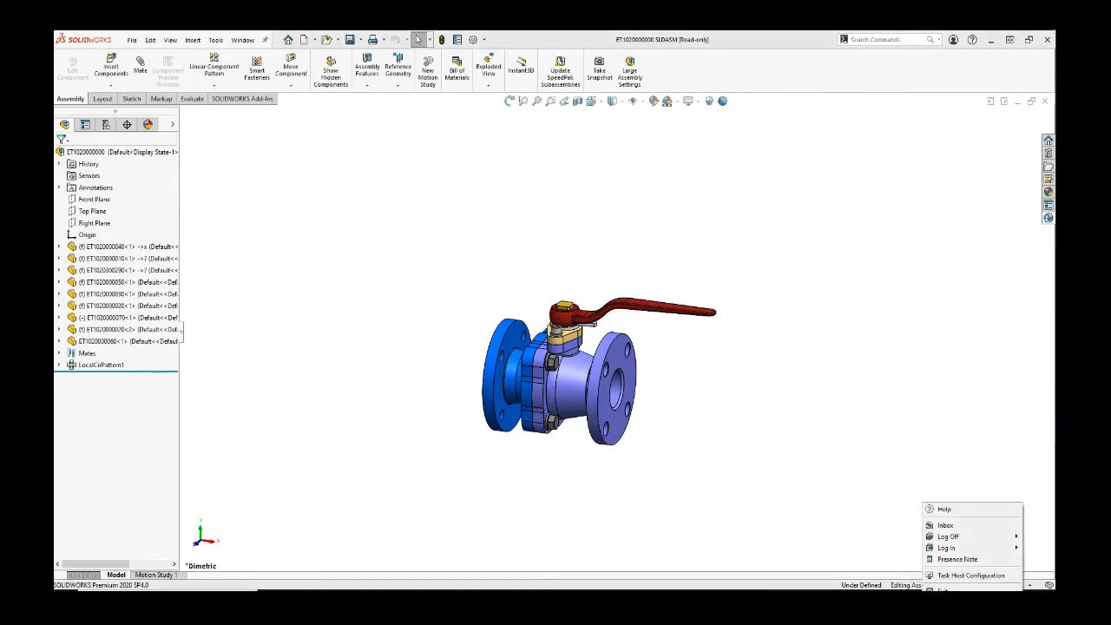
{"action": "mouse_move", "coordinate": [943, 537]}
{"action": "left_click", "coordinate": [876, 536]}
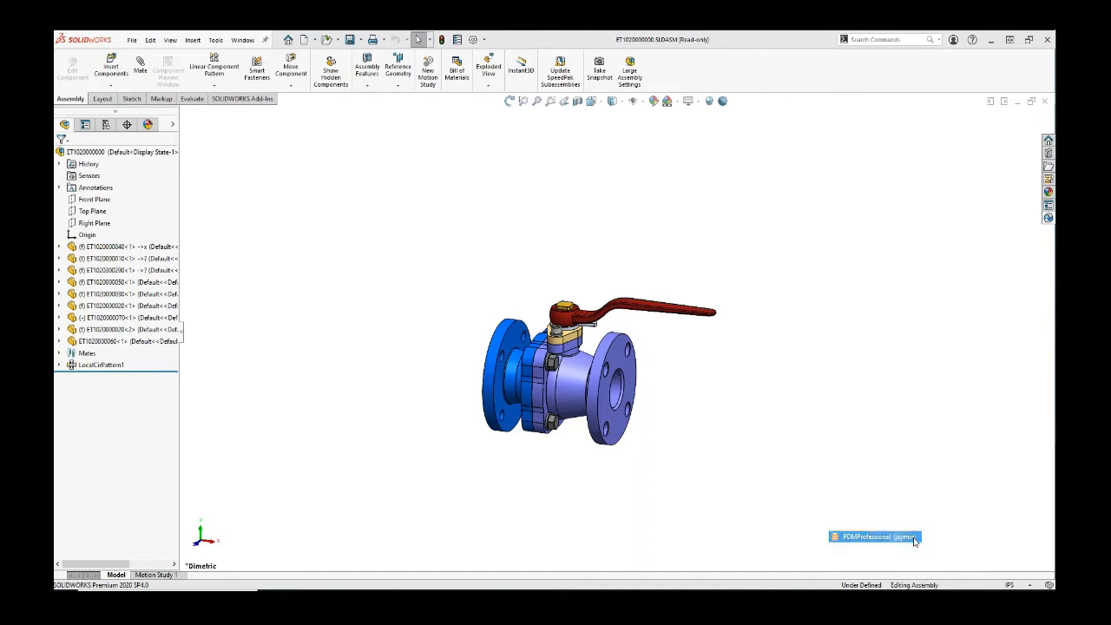
{"action": "right_click", "coordinate": [926, 590]}
{"action": "mouse_move", "coordinate": [949, 558]}
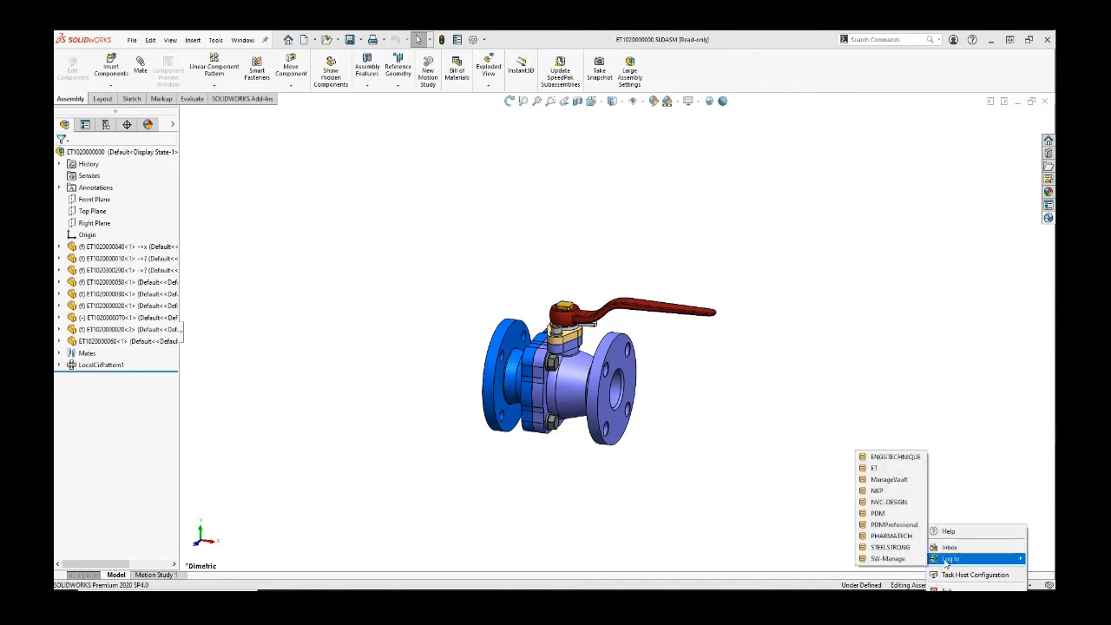
{"action": "left_click", "coordinate": [903, 525]}
{"action": "double_click", "coordinate": [604, 310]}
{"action": "key", "text": "BackSpace"}
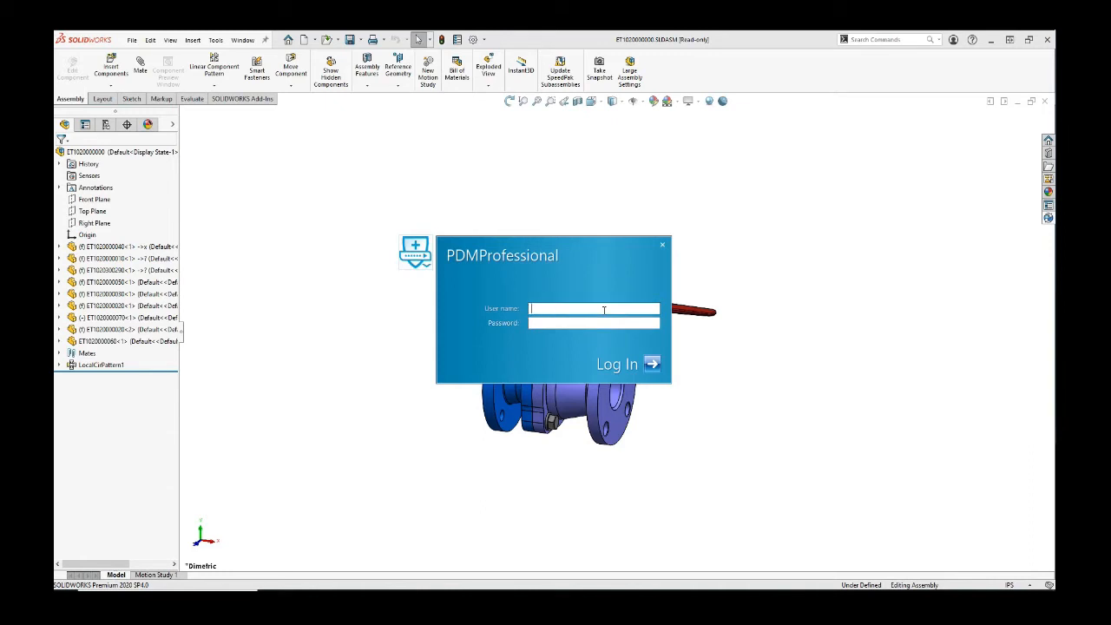
{"action": "key", "text": "Tab"}
{"action": "key", "text": "Return"}
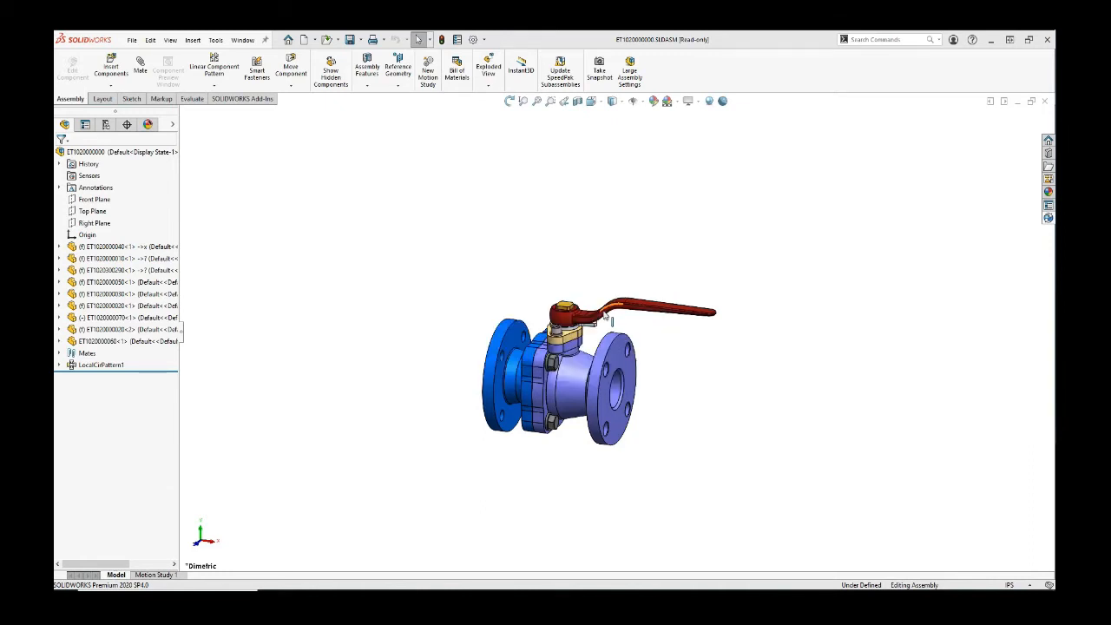
Step: Pass the valve assembly's approval with comment 'Approved' and Adobe PDF output, releasing it at 3/3
{"action": "left_click", "coordinate": [1048, 218]}
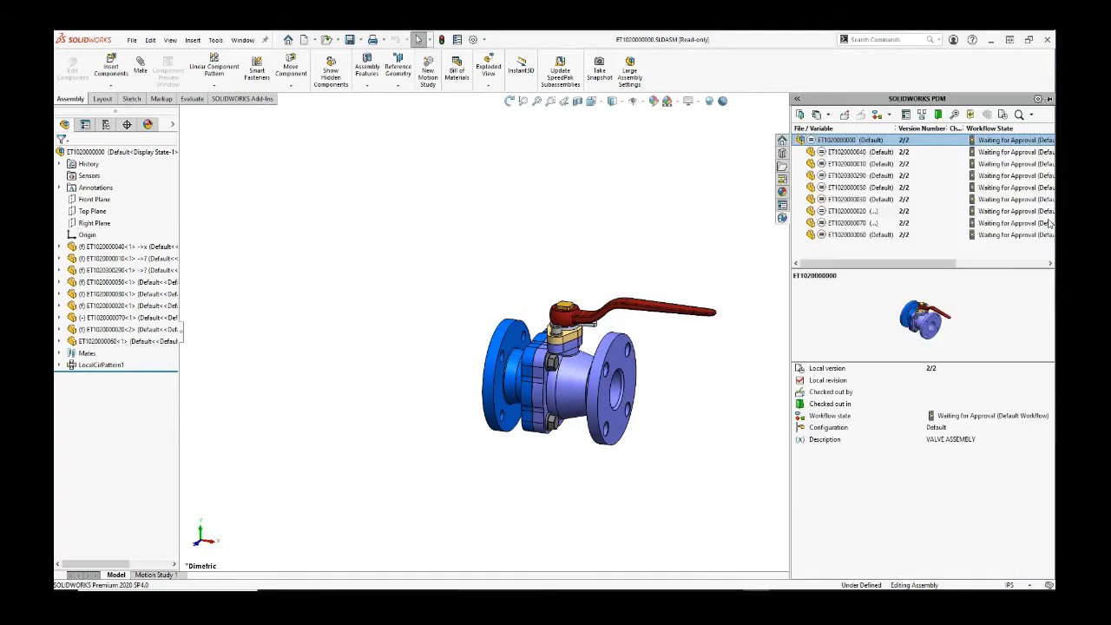
{"action": "left_click", "coordinate": [864, 175]}
{"action": "left_click", "coordinate": [855, 140]}
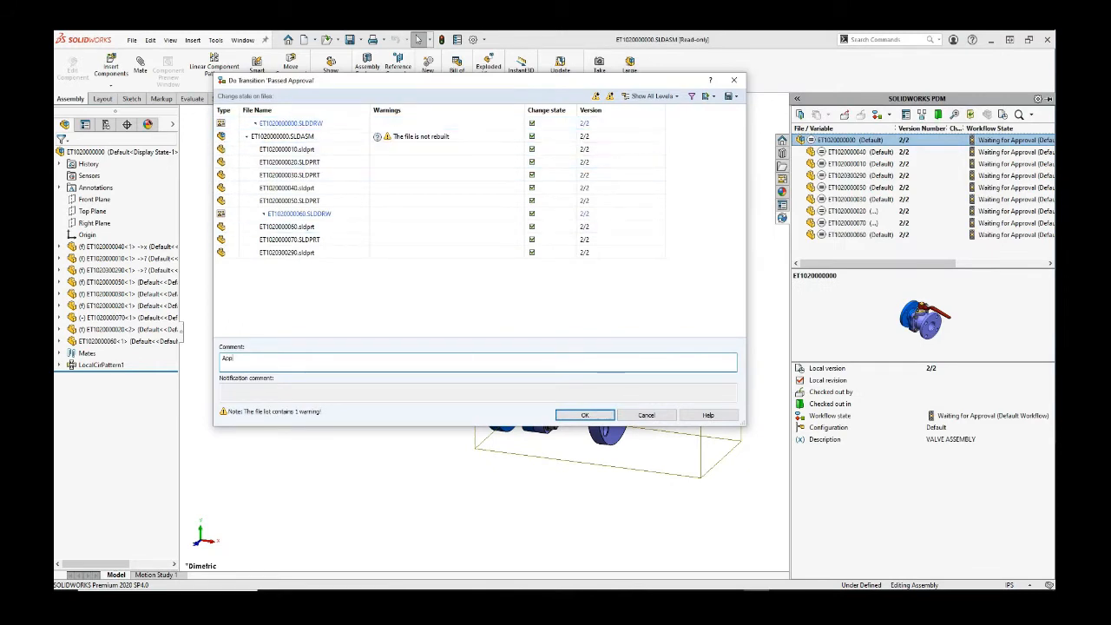
{"action": "type", "text": "ed"}
{"action": "left_click", "coordinate": [581, 414]}
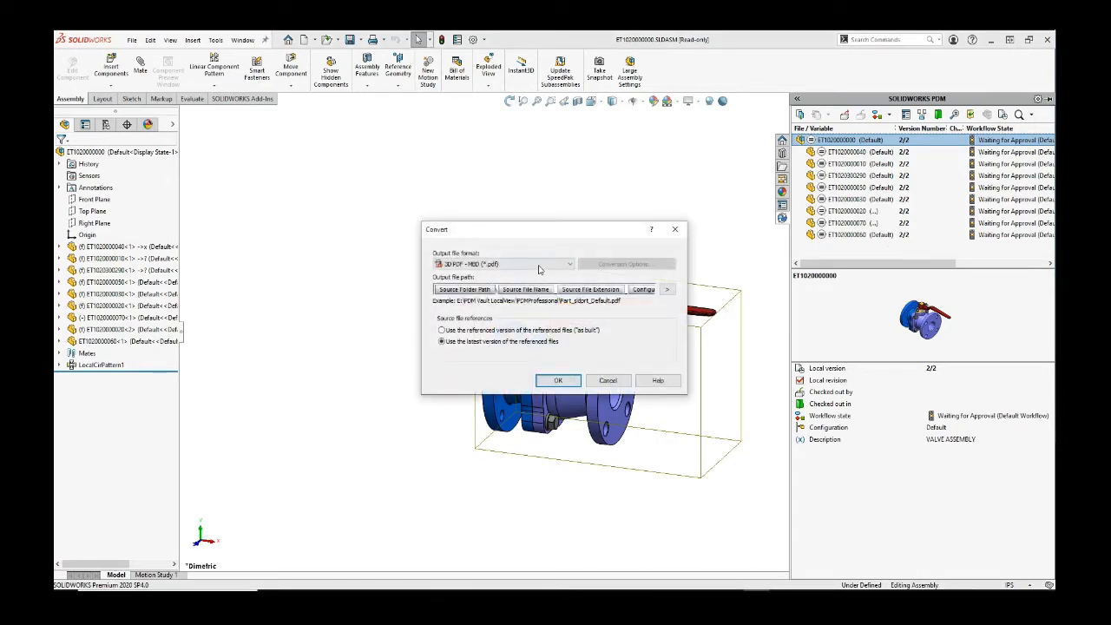
{"action": "left_click", "coordinate": [542, 264]}
{"action": "left_click", "coordinate": [487, 312]}
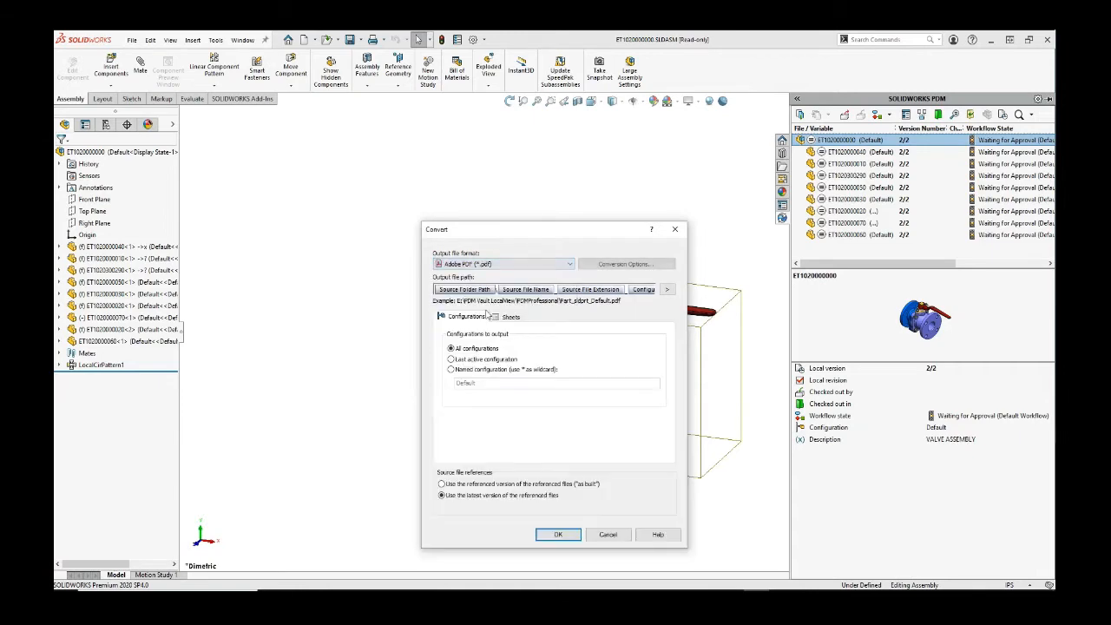
{"action": "left_click_drag", "start_coordinate": [559, 243], "coordinate": [347, 154]}
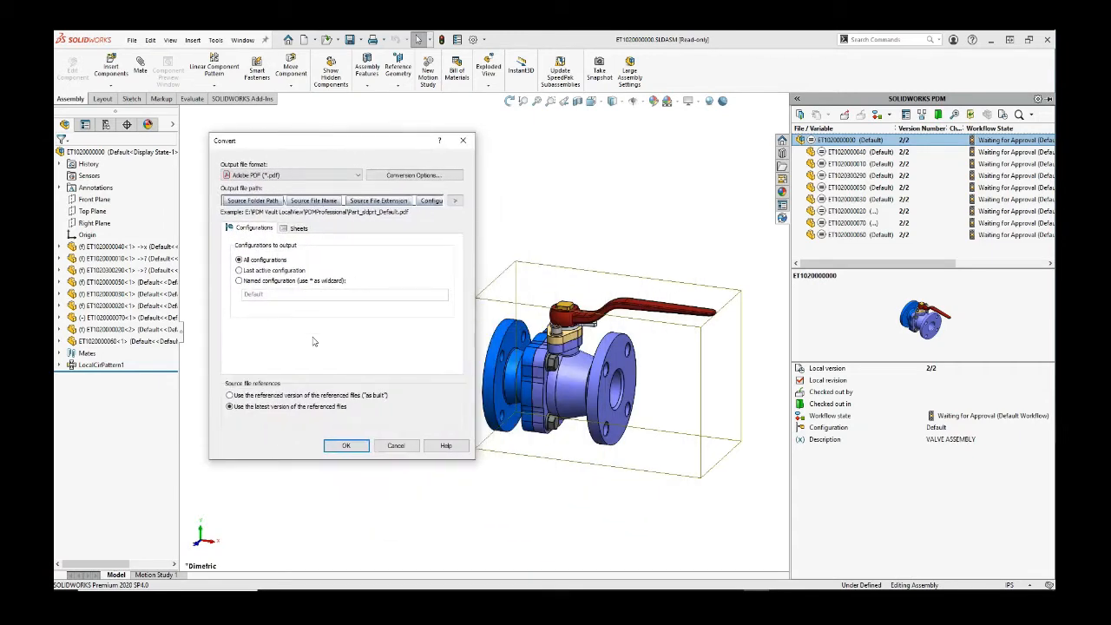
{"action": "left_click", "coordinate": [355, 448]}
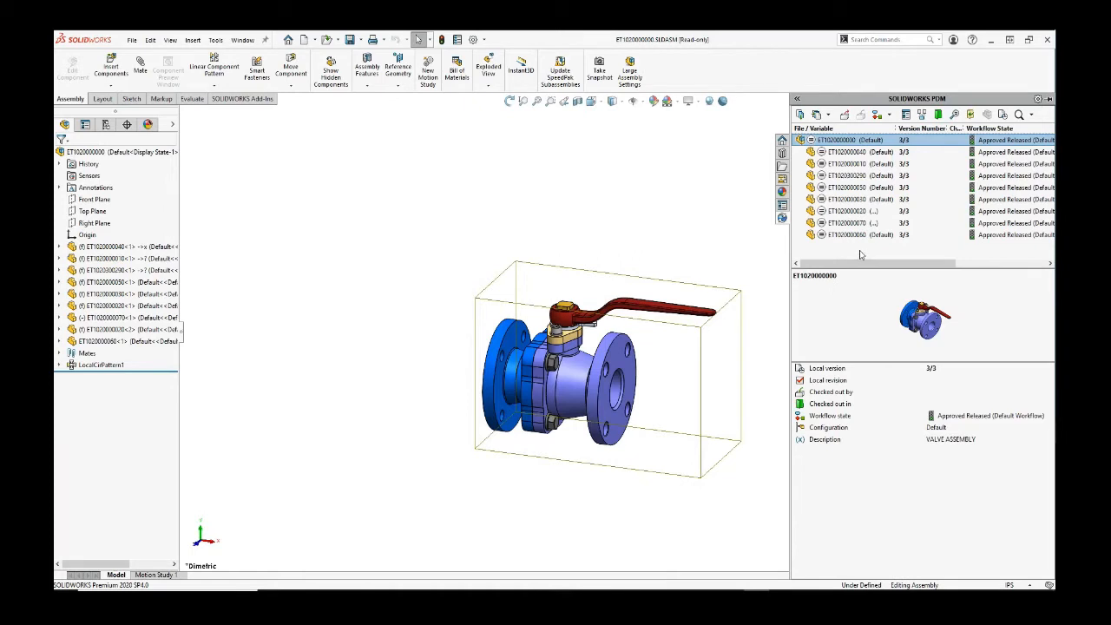
Step: Collapse the vault panel and cut the valve assembly open with a section view
{"action": "left_click", "coordinate": [705, 246]}
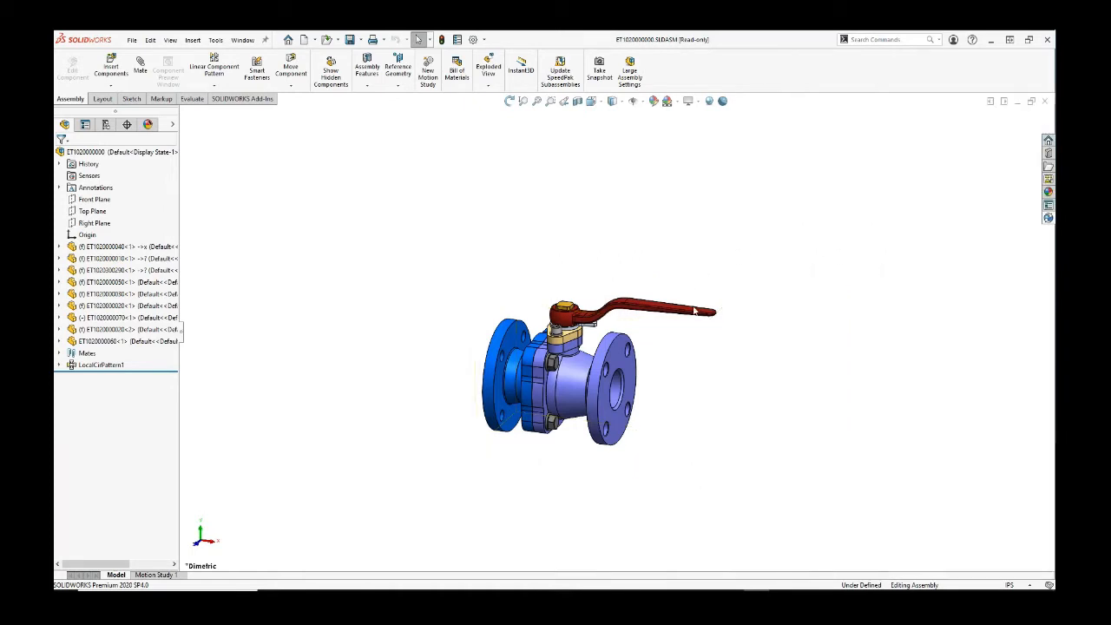
{"action": "scroll", "coordinate": [633, 342], "scroll_direction": "up", "scroll_amount": 3}
{"action": "scroll", "coordinate": [624, 385], "scroll_direction": "down", "scroll_amount": 4}
{"action": "scroll", "coordinate": [580, 244], "scroll_direction": "down", "scroll_amount": 1}
{"action": "scroll", "coordinate": [700, 323], "scroll_direction": "down", "scroll_amount": 1}
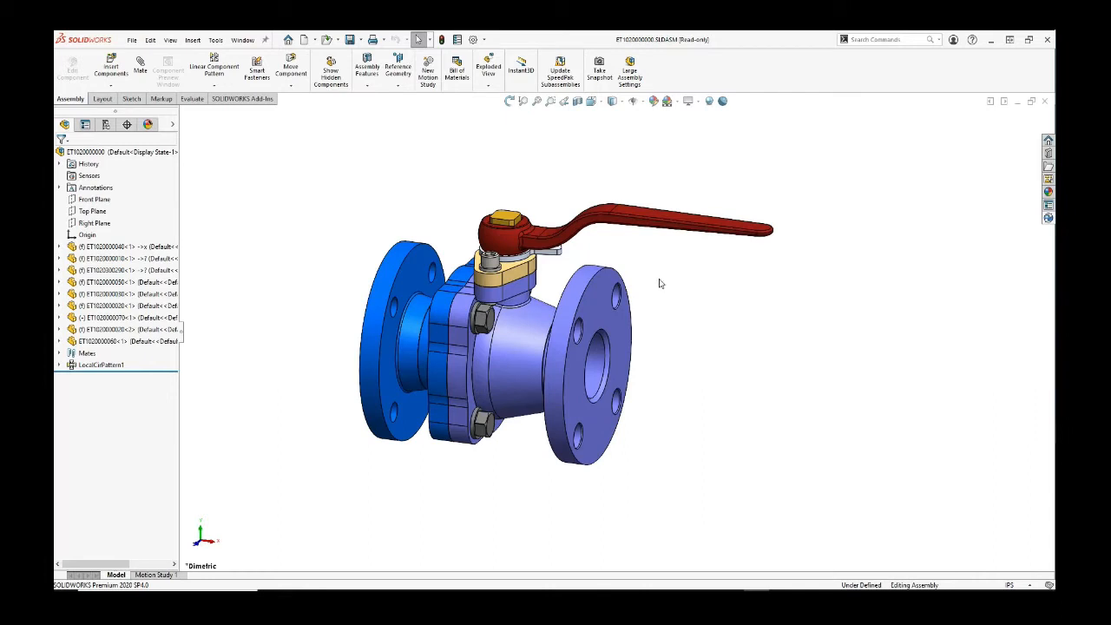
{"action": "left_click", "coordinate": [578, 102]}
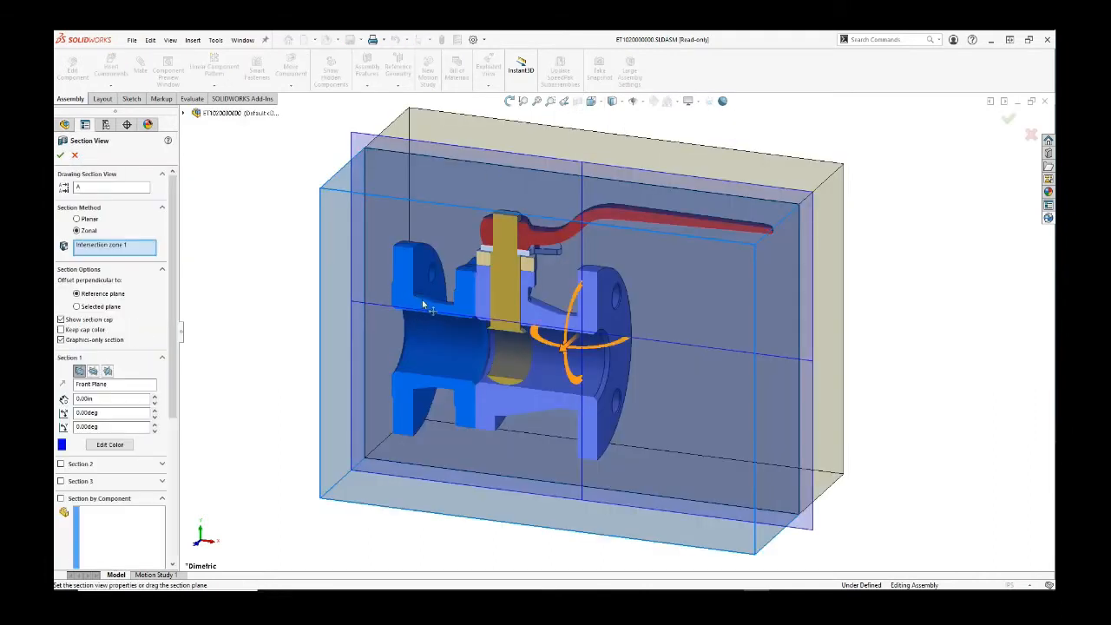
{"action": "left_click", "coordinate": [60, 157]}
{"action": "scroll", "coordinate": [495, 337], "scroll_direction": "down", "scroll_amount": 4}
{"action": "middle_click_drag", "start_coordinate": [524, 284], "coordinate": [506, 259]}
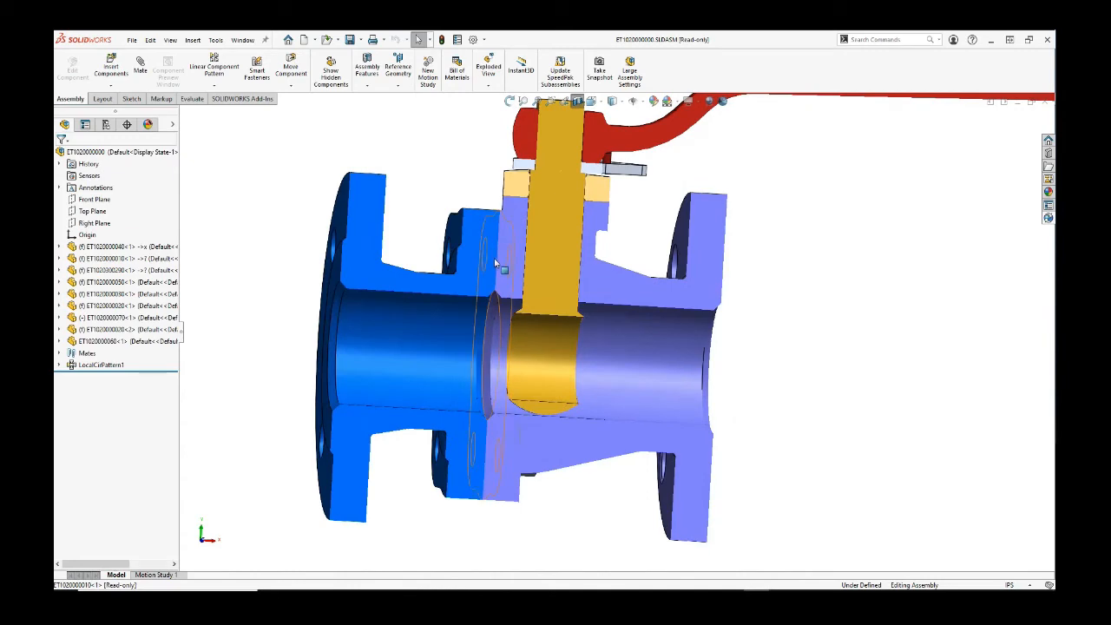
{"action": "scroll", "coordinate": [495, 280], "scroll_direction": "down", "scroll_amount": 3}
{"action": "middle_click_drag", "start_coordinate": [508, 292], "coordinate": [492, 255]}
{"action": "scroll", "coordinate": [492, 255], "scroll_direction": "up", "scroll_amount": 3}
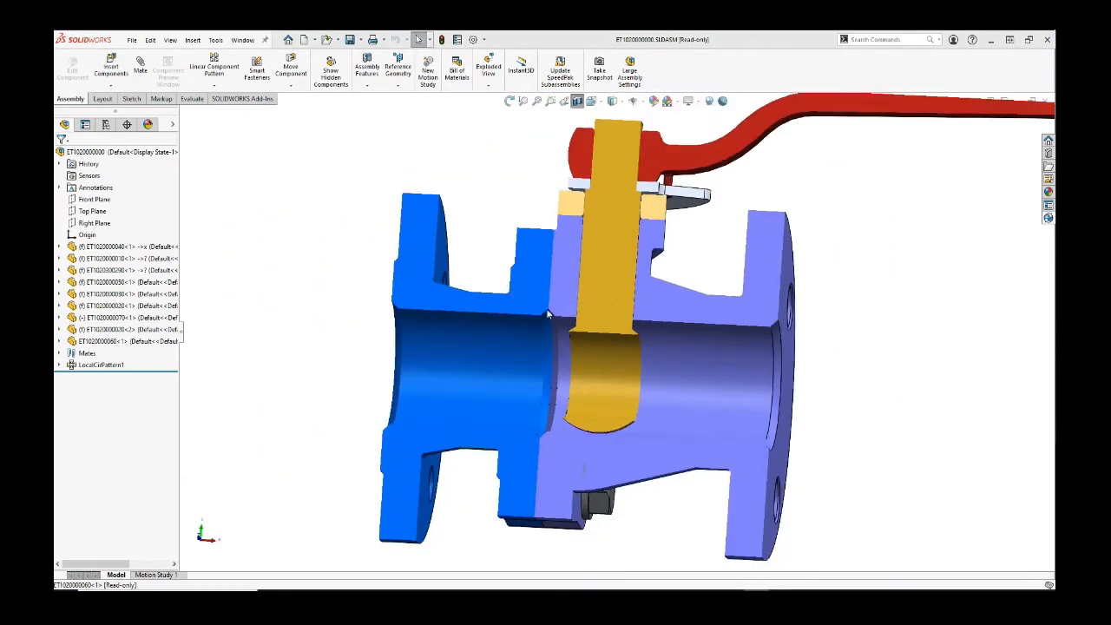
{"action": "scroll", "coordinate": [587, 321], "scroll_direction": "up", "scroll_amount": 2}
{"action": "scroll", "coordinate": [587, 321], "scroll_direction": "down", "scroll_amount": 5}
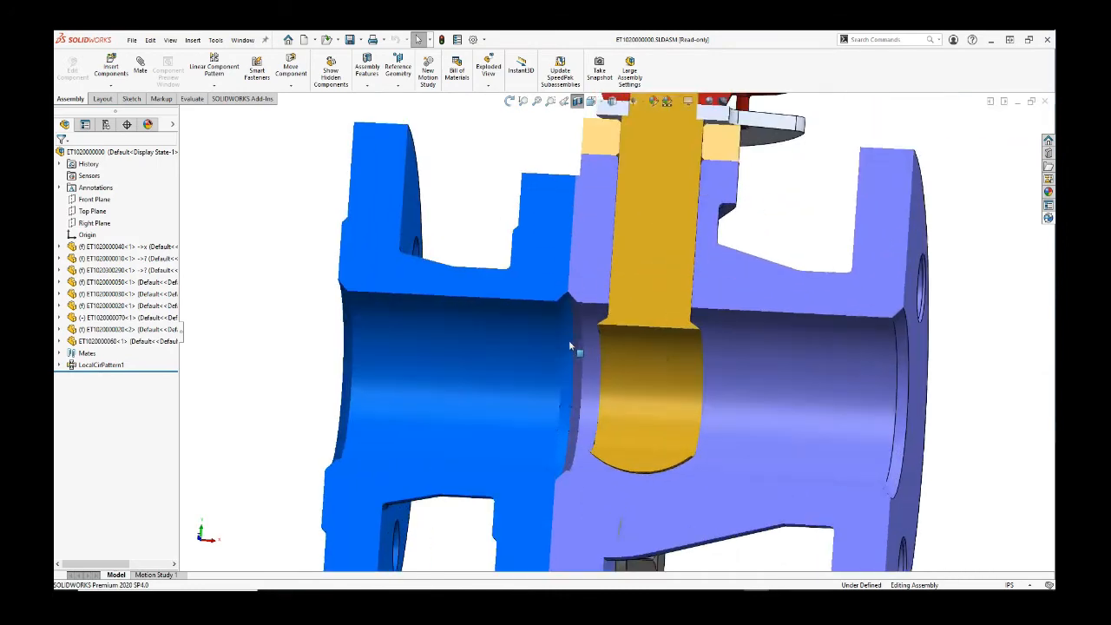
{"action": "middle_click_drag", "start_coordinate": [553, 249], "coordinate": [508, 248]}
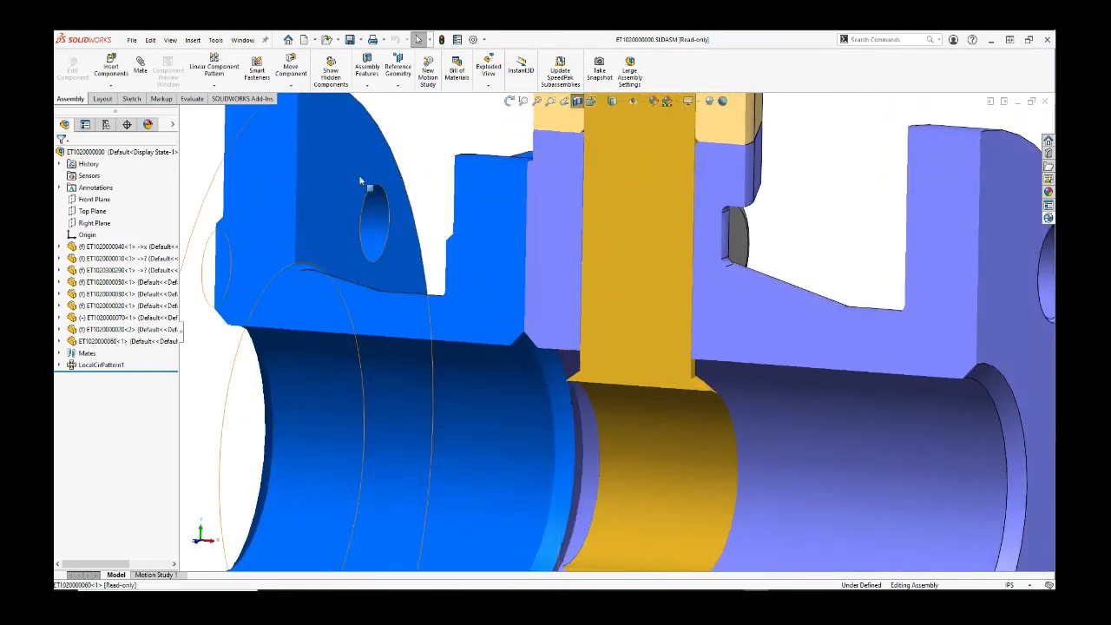
{"action": "scroll", "coordinate": [450, 219], "scroll_direction": "up", "scroll_amount": 3}
{"action": "left_click", "coordinate": [448, 221]}
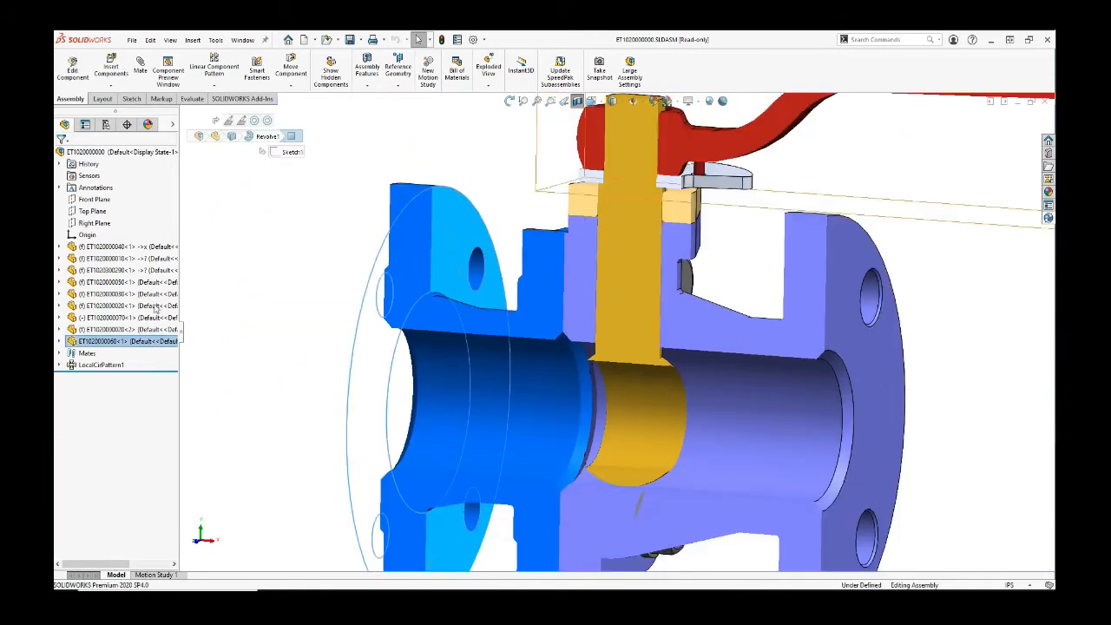
{"action": "left_click", "coordinate": [89, 340]}
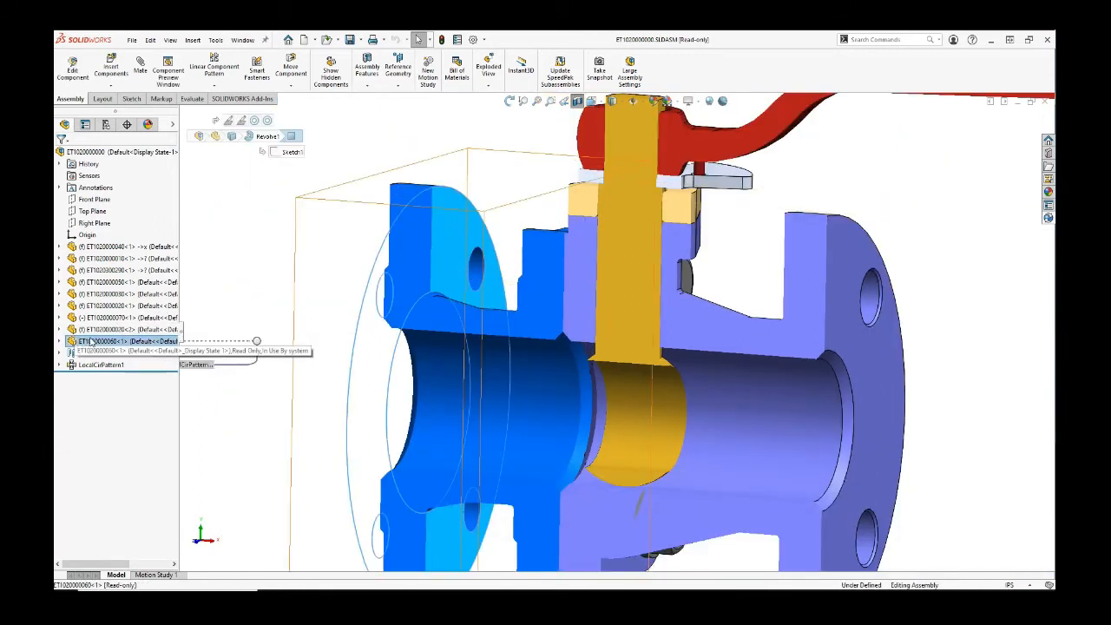
{"action": "left_click", "coordinate": [474, 158]}
{"action": "left_click", "coordinate": [577, 100]}
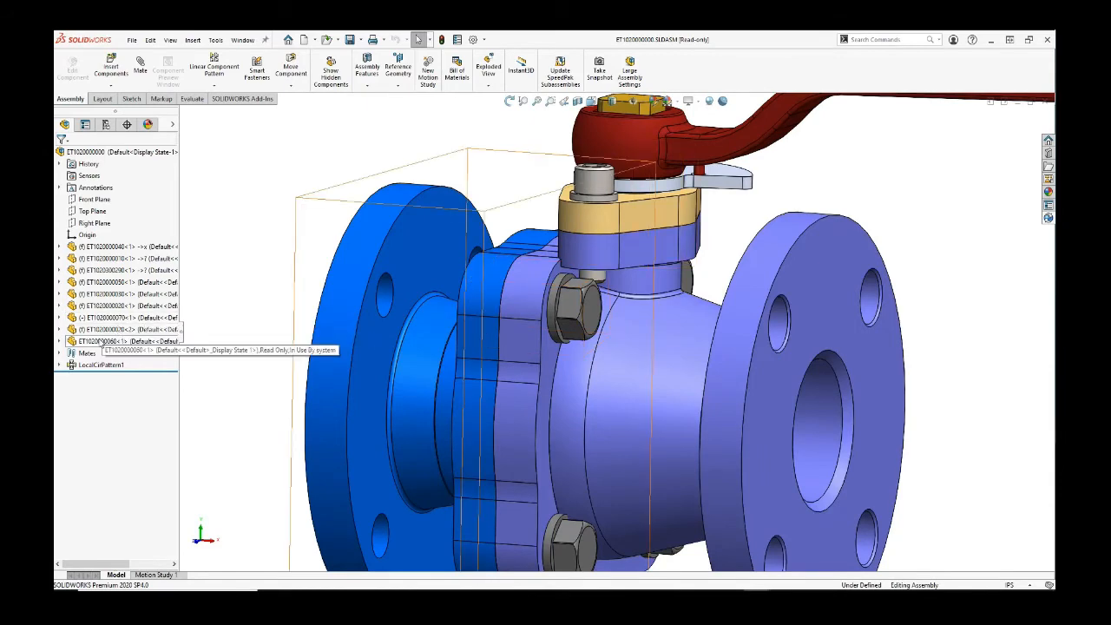
{"action": "left_click", "coordinate": [91, 342]}
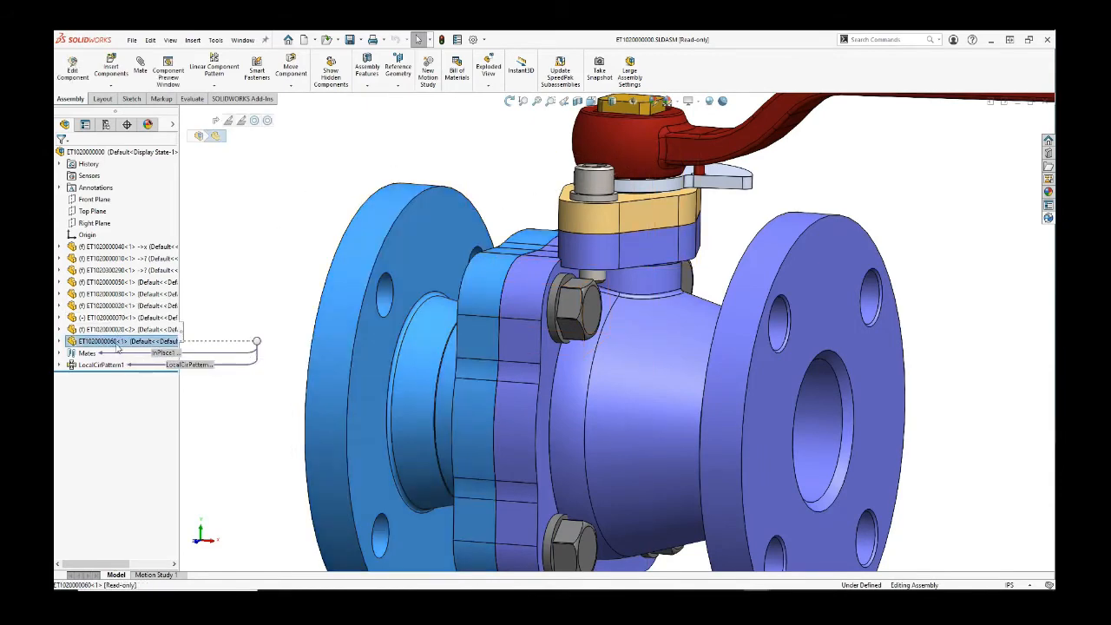
{"action": "left_click", "coordinate": [340, 216]}
{"action": "scroll", "coordinate": [326, 196], "scroll_direction": "up", "scroll_amount": 6}
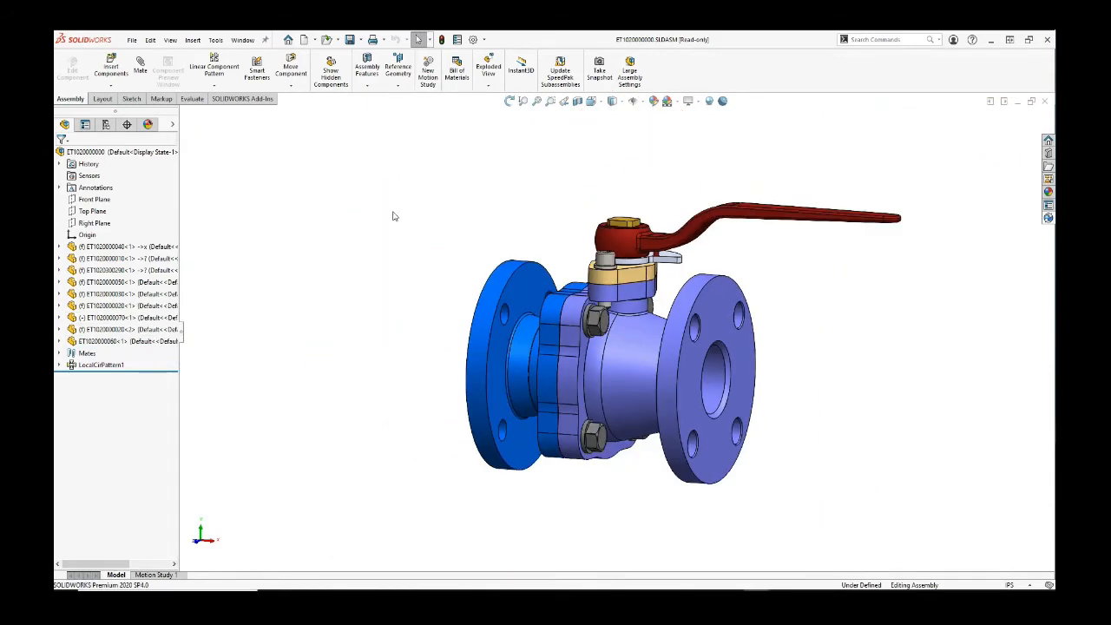
{"action": "scroll", "coordinate": [724, 374], "scroll_direction": "down", "scroll_amount": 4}
{"action": "scroll", "coordinate": [552, 246], "scroll_direction": "up", "scroll_amount": 2}
{"action": "scroll", "coordinate": [597, 227], "scroll_direction": "down", "scroll_amount": 2}
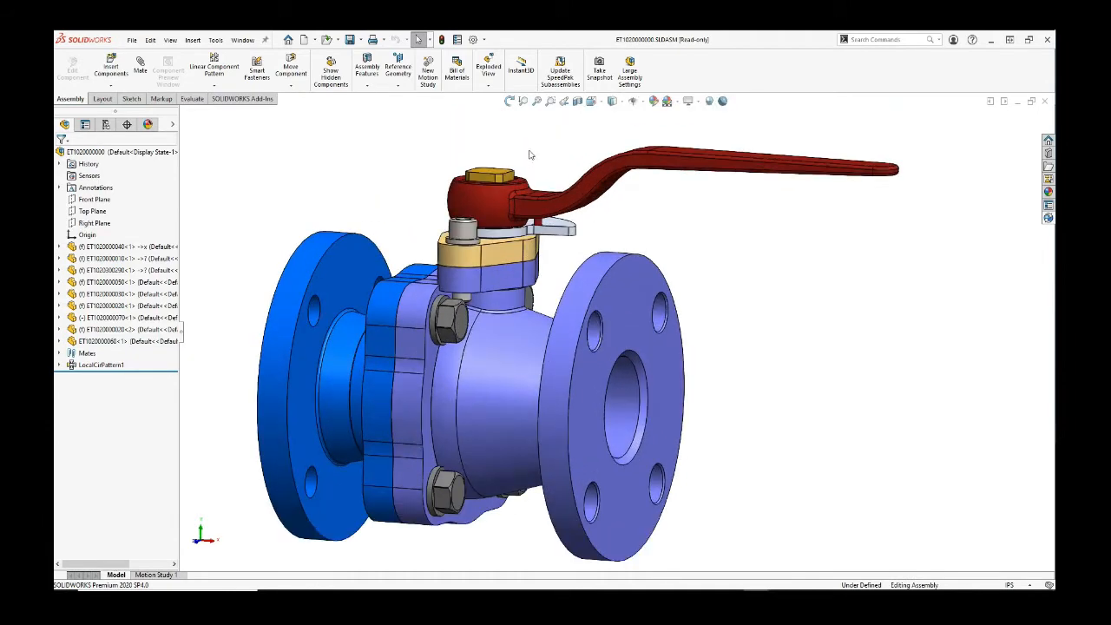
{"action": "scroll", "coordinate": [542, 153], "scroll_direction": "up", "scroll_amount": 3}
{"action": "middle_click_drag", "start_coordinate": [545, 173], "coordinate": [548, 228]}
{"action": "scroll", "coordinate": [589, 302], "scroll_direction": "down", "scroll_amount": 3}
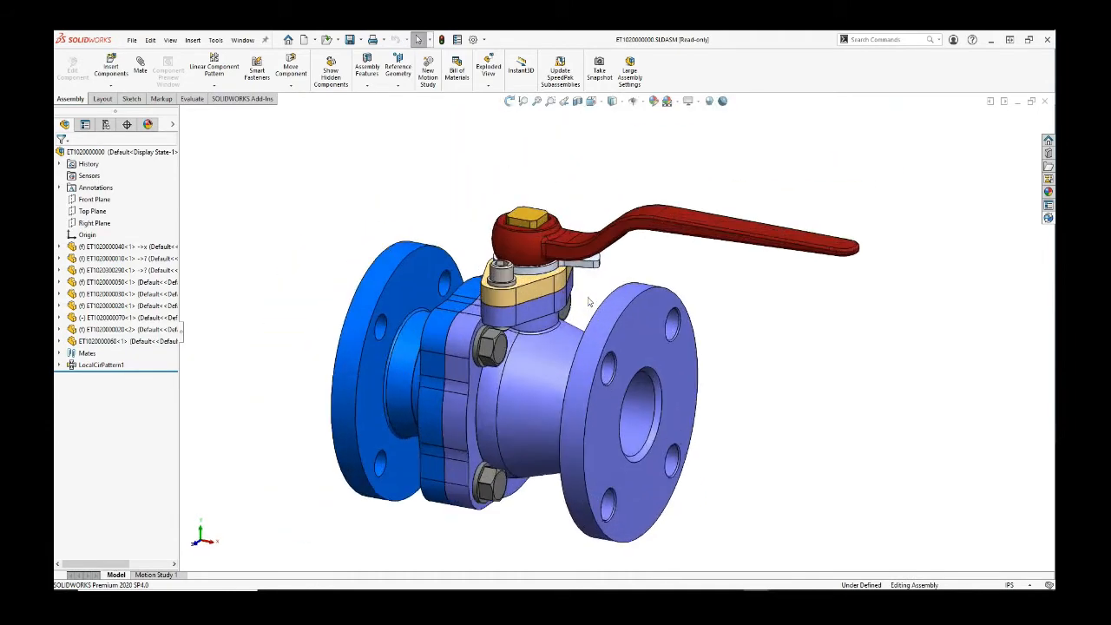
{"action": "scroll", "coordinate": [589, 302], "scroll_direction": "up", "scroll_amount": 3}
{"action": "scroll", "coordinate": [643, 409], "scroll_direction": "down", "scroll_amount": 2}
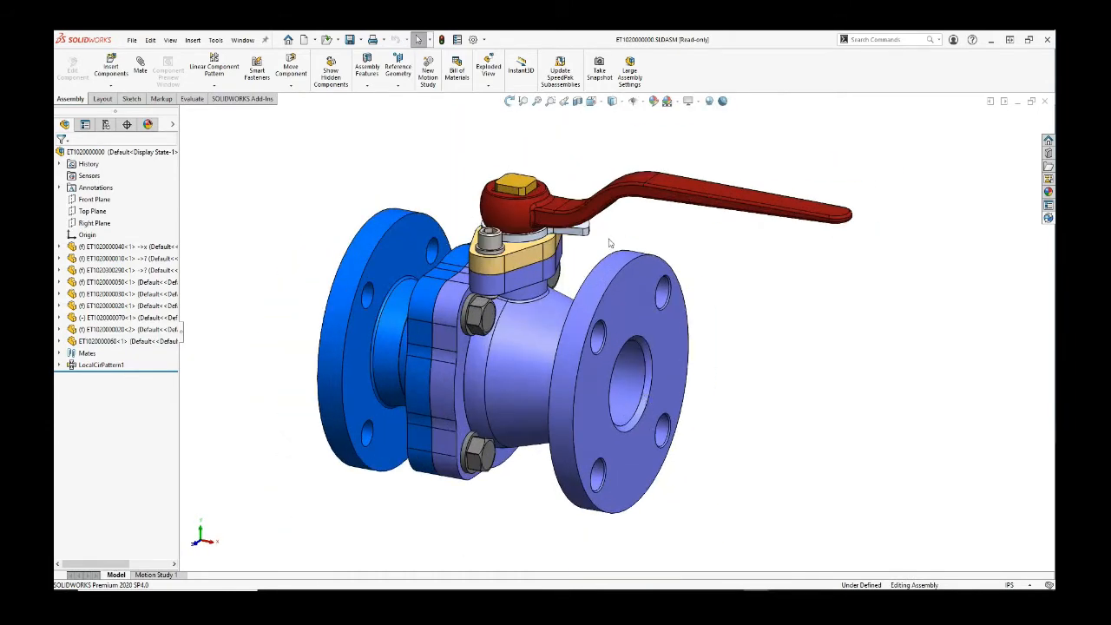
{"action": "left_click", "coordinate": [1048, 217]}
{"action": "left_click", "coordinate": [710, 263]}
Step: Leave the part-code slideshow and switch back to the PDMProfessional vault window
{"action": "scroll", "coordinate": [862, 286], "scroll_direction": "up", "scroll_amount": 2}
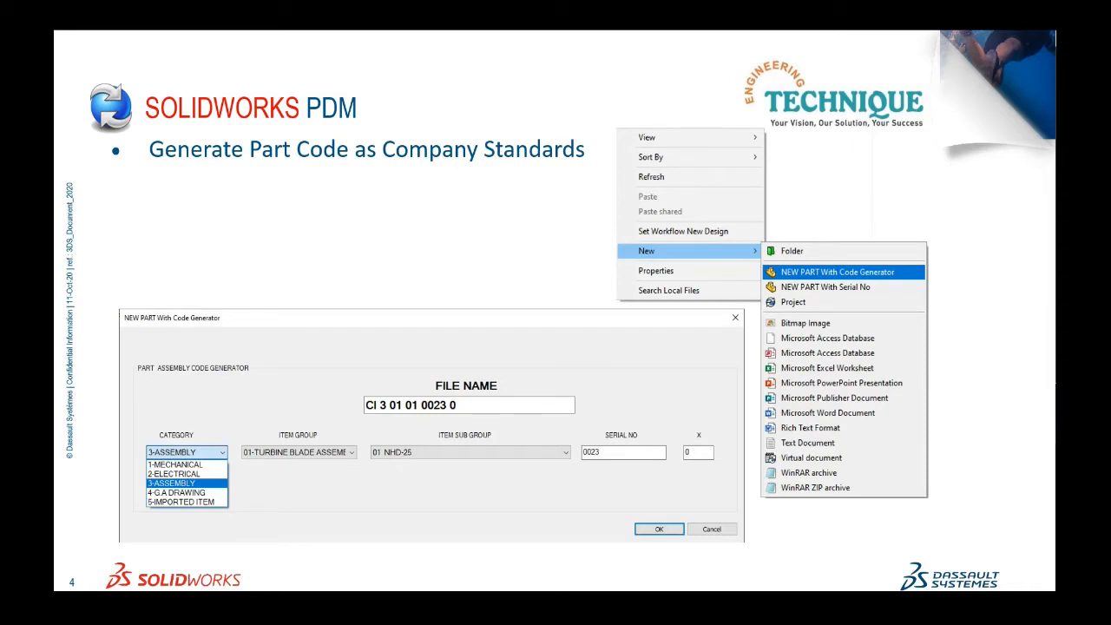
{"action": "key", "text": "alt+Tab"}
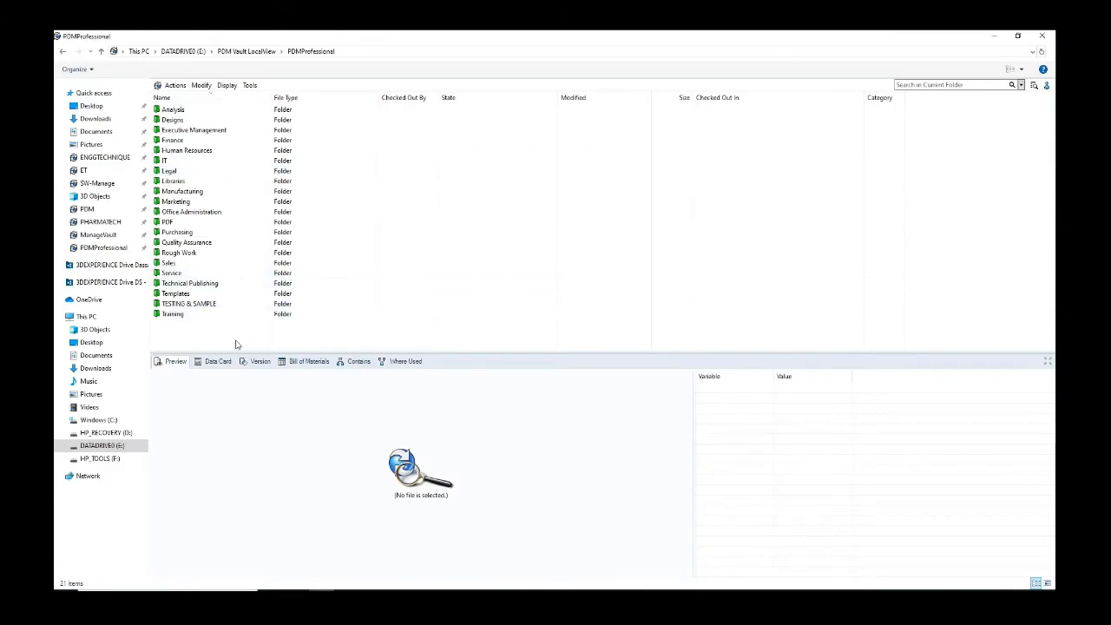
Step: In Libraries > Sealing Component, start a new part from the PART Temp-2020 template
{"action": "double_click", "coordinate": [182, 184]}
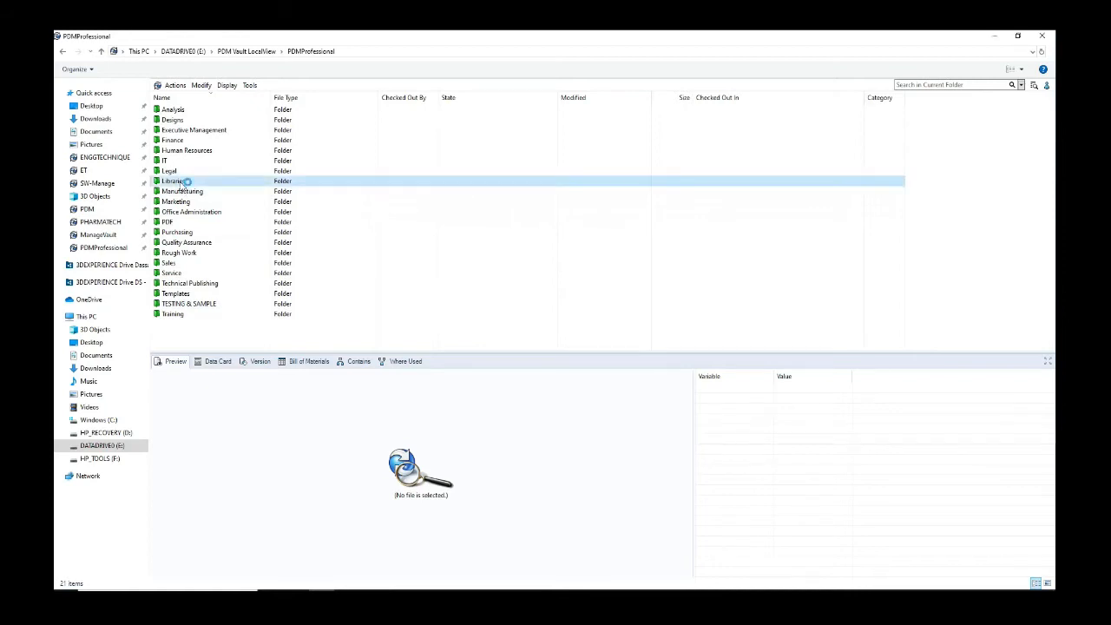
{"action": "left_click", "coordinate": [204, 131]}
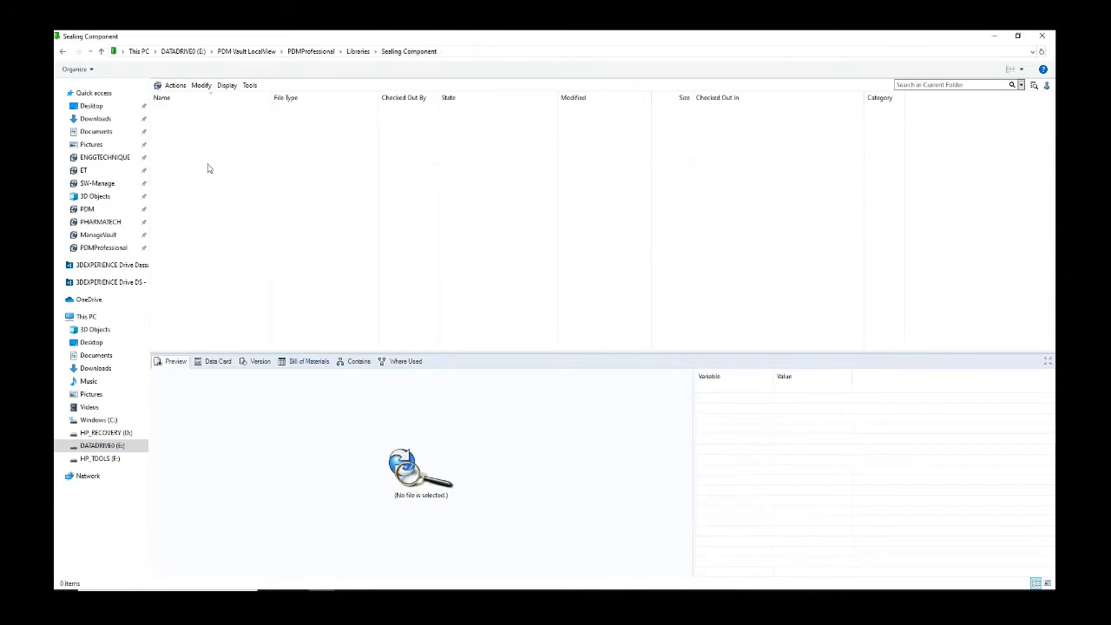
{"action": "right_click", "coordinate": [208, 168]}
{"action": "mouse_move", "coordinate": [249, 245]}
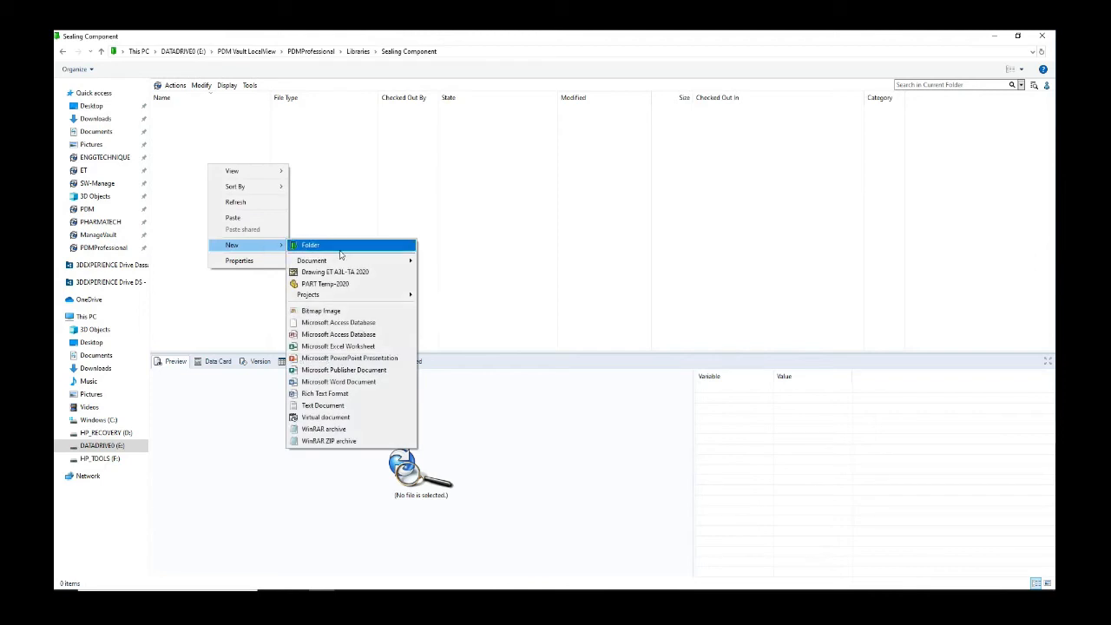
{"action": "left_click", "coordinate": [362, 285]}
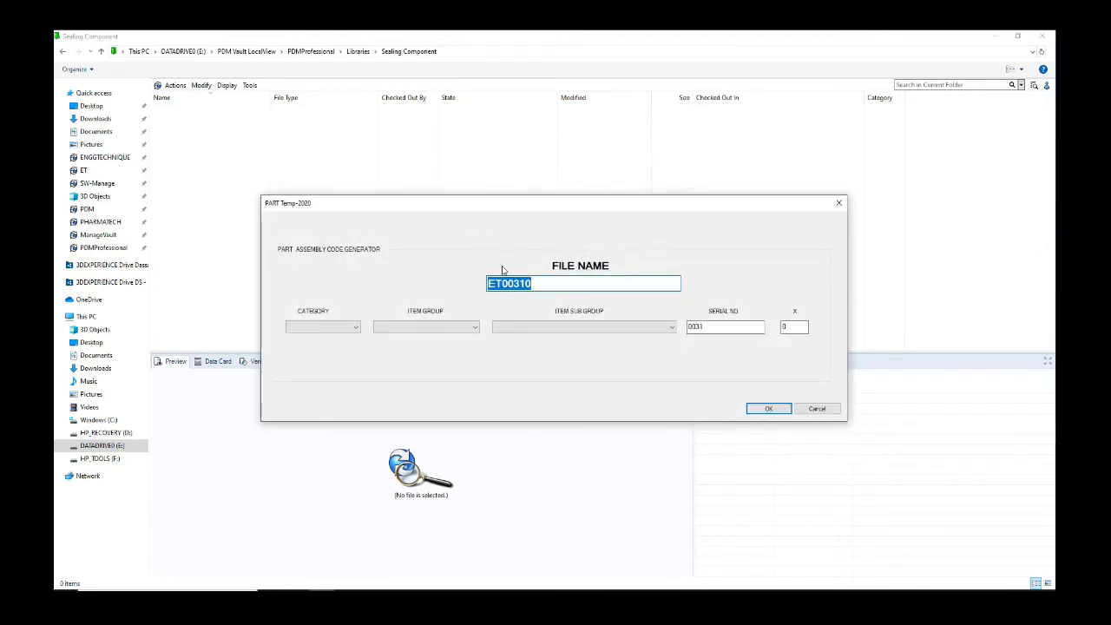
Step: Set the part category to 1-MECHANICAL and the item group to 26 BOUGHTOUT
{"action": "left_click", "coordinate": [353, 328]}
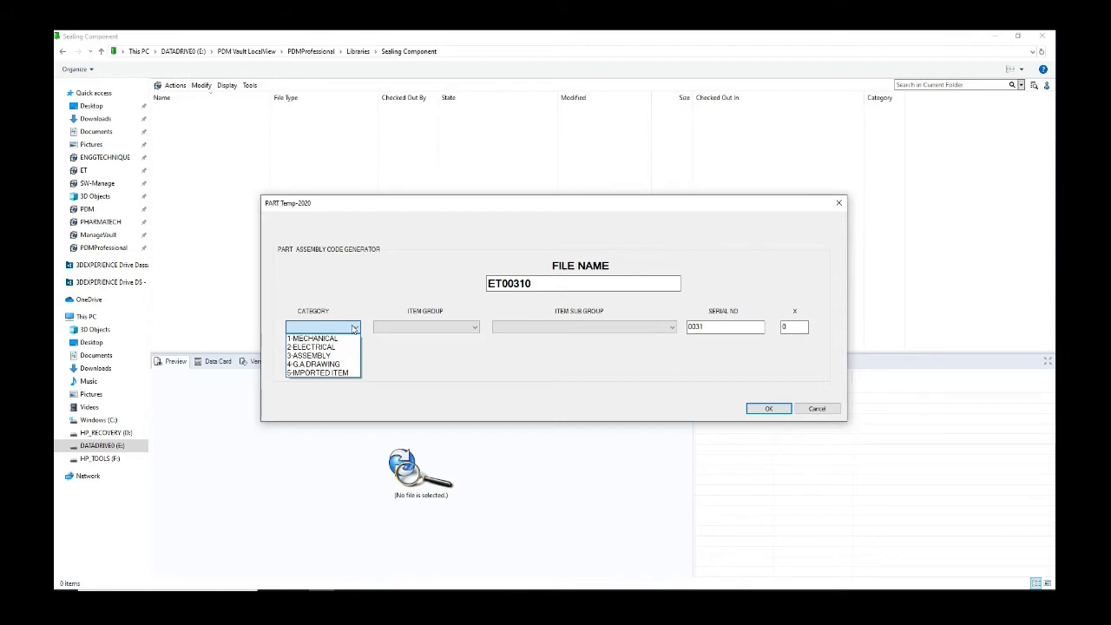
{"action": "left_click", "coordinate": [343, 338]}
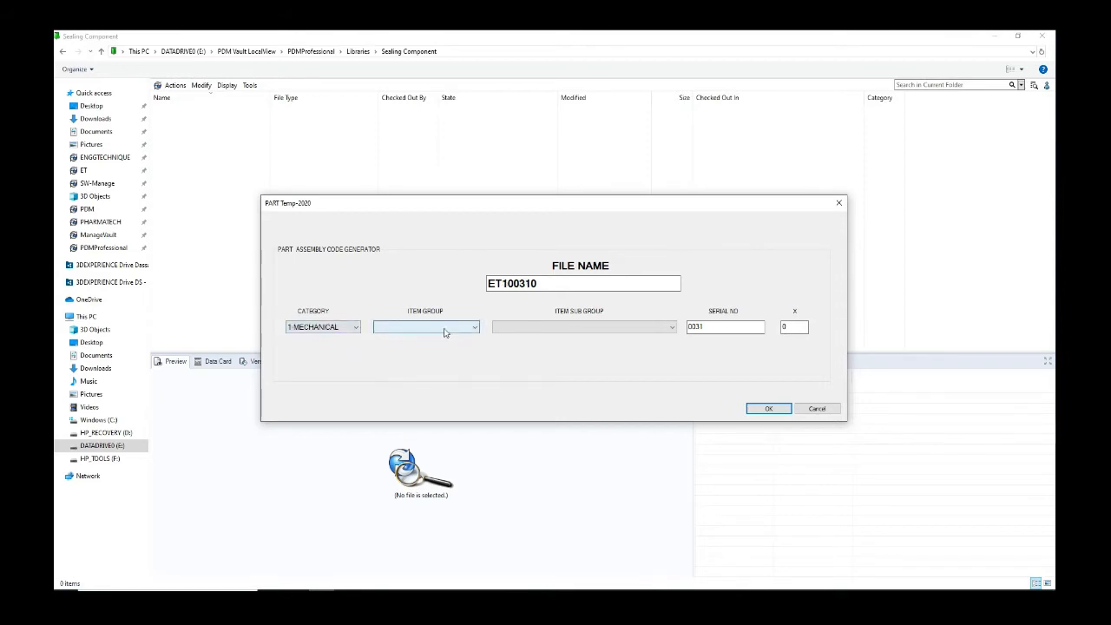
{"action": "left_click_drag", "start_coordinate": [710, 325], "coordinate": [682, 328]}
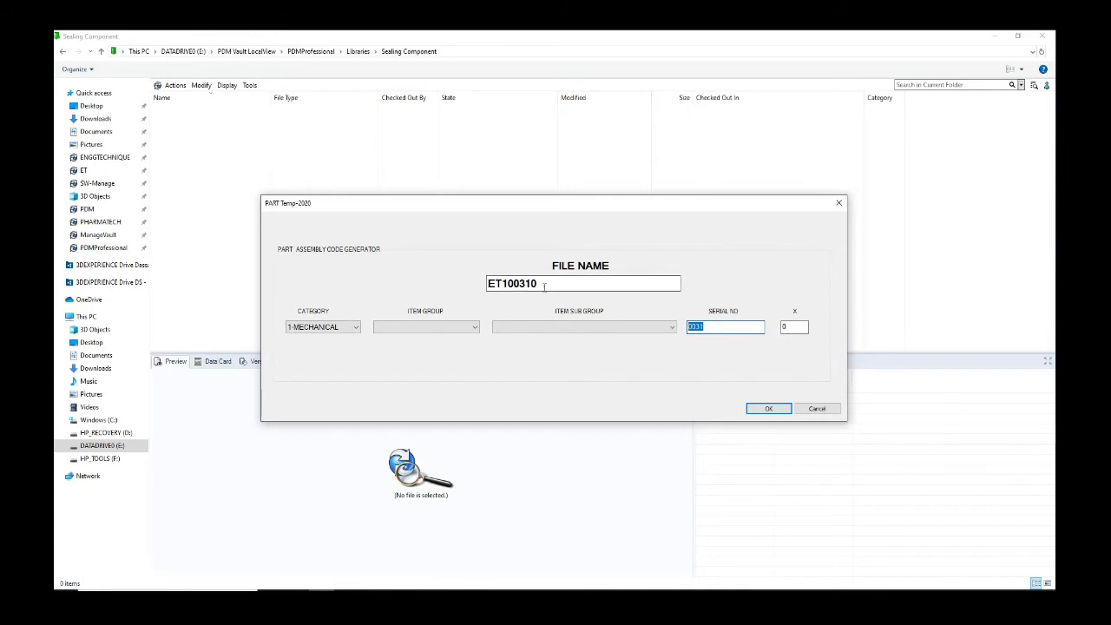
{"action": "left_click_drag", "start_coordinate": [508, 282], "coordinate": [531, 284]}
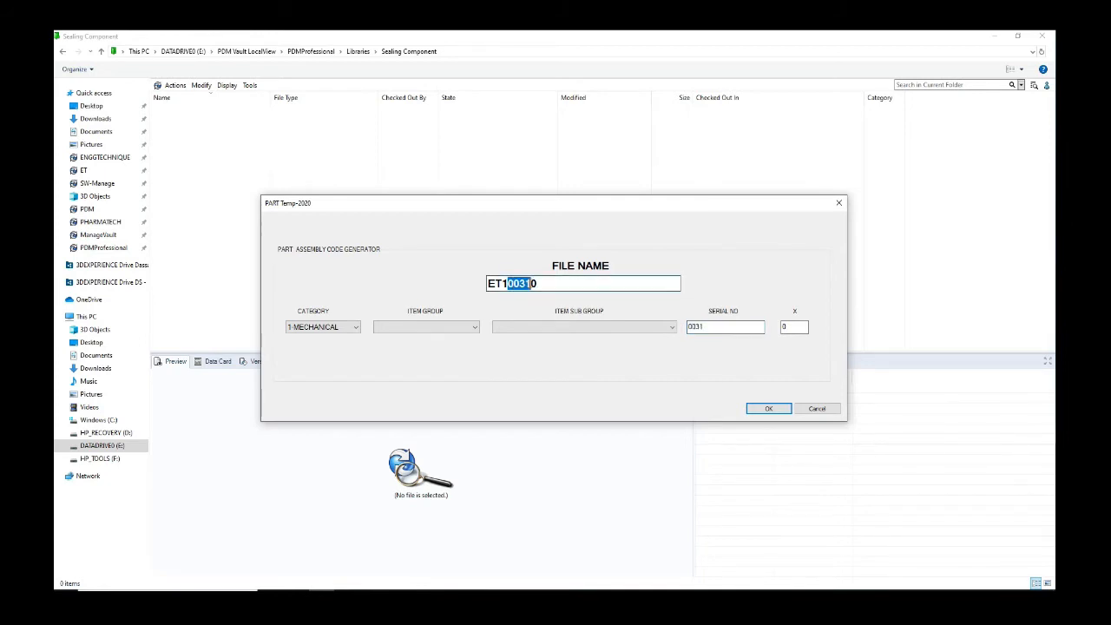
{"action": "left_click", "coordinate": [447, 327]}
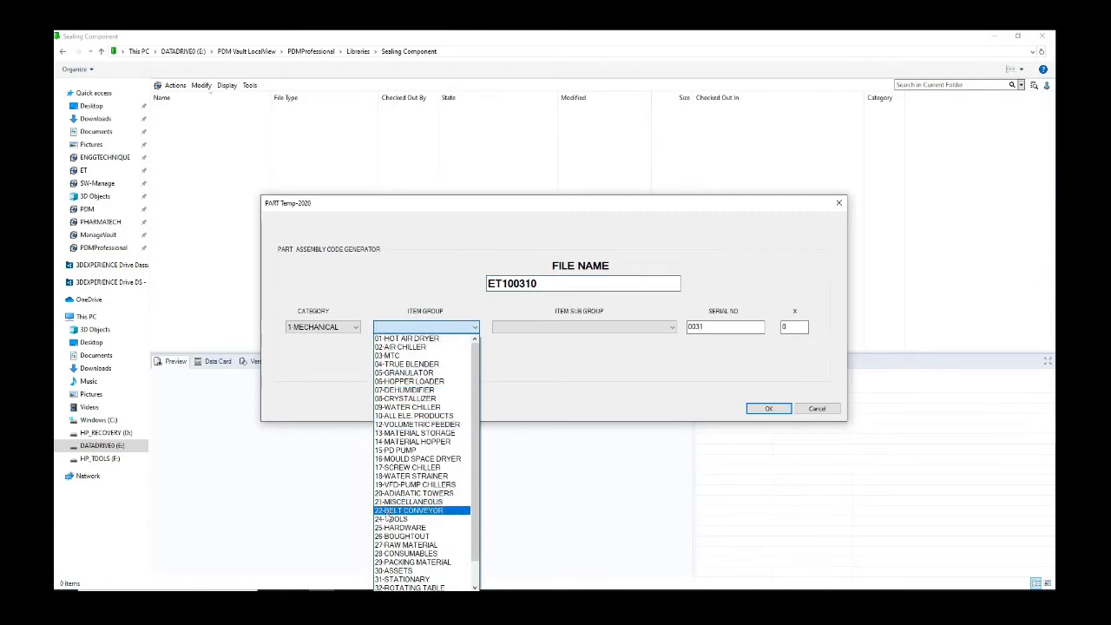
{"action": "left_click", "coordinate": [416, 537]}
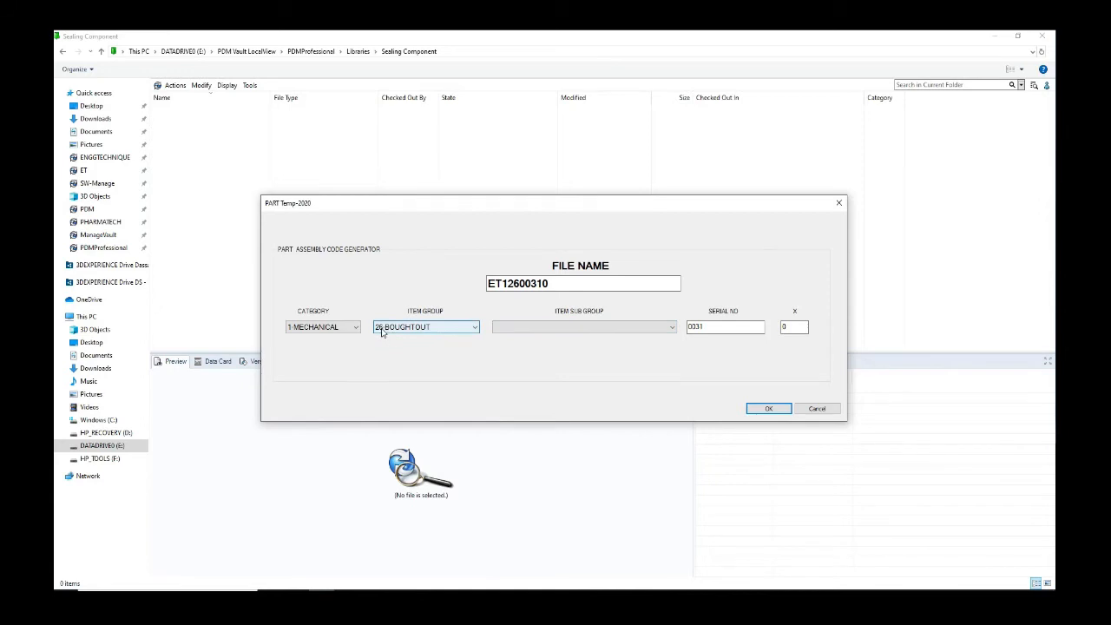
{"action": "left_click_drag", "start_coordinate": [501, 283], "coordinate": [508, 283]}
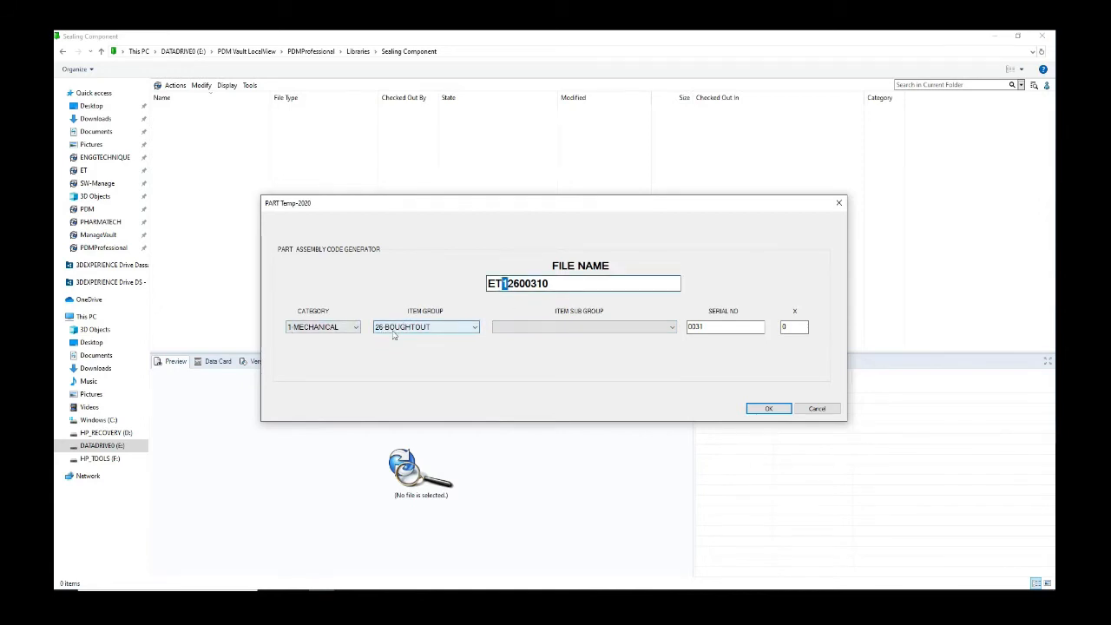
{"action": "left_click_drag", "start_coordinate": [507, 282], "coordinate": [516, 282]}
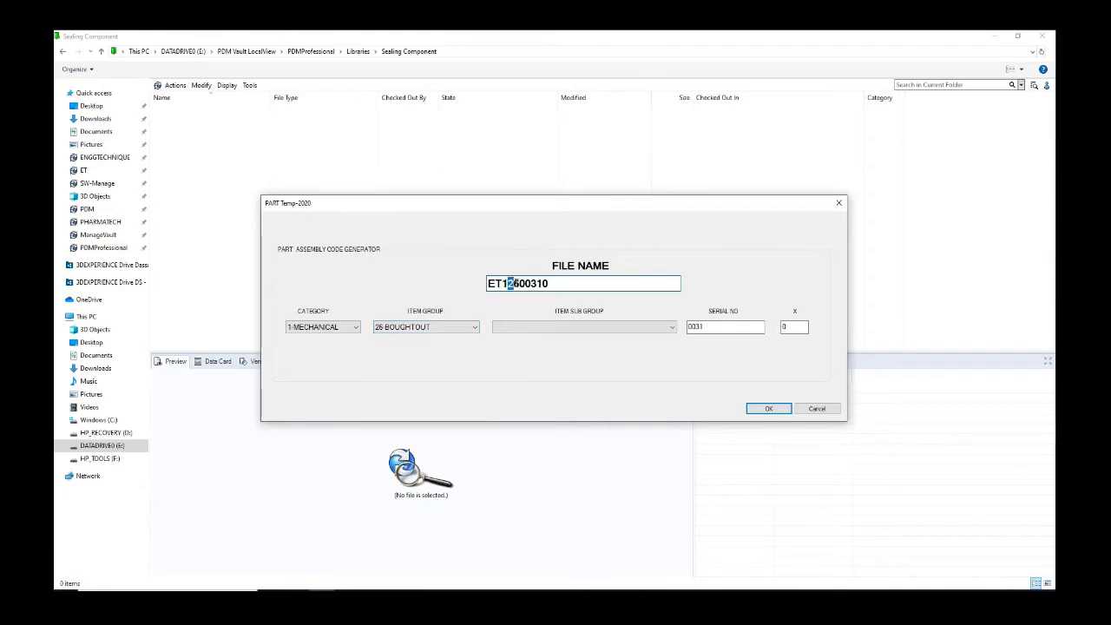
{"action": "left_click", "coordinate": [565, 327]}
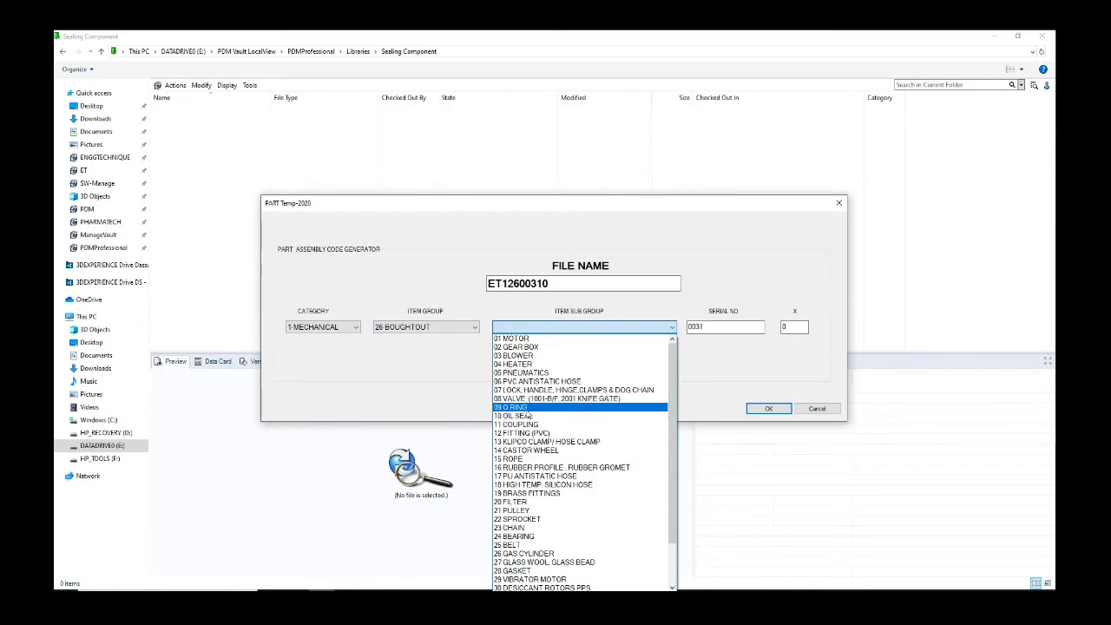
{"action": "left_click", "coordinate": [527, 416]}
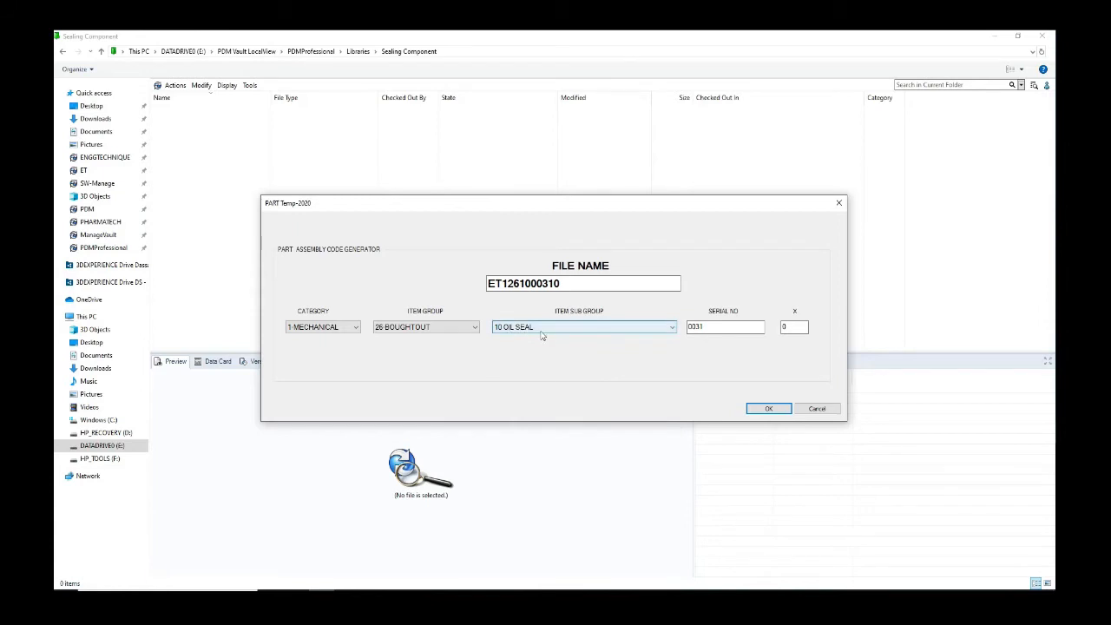
{"action": "left_click", "coordinate": [541, 328]}
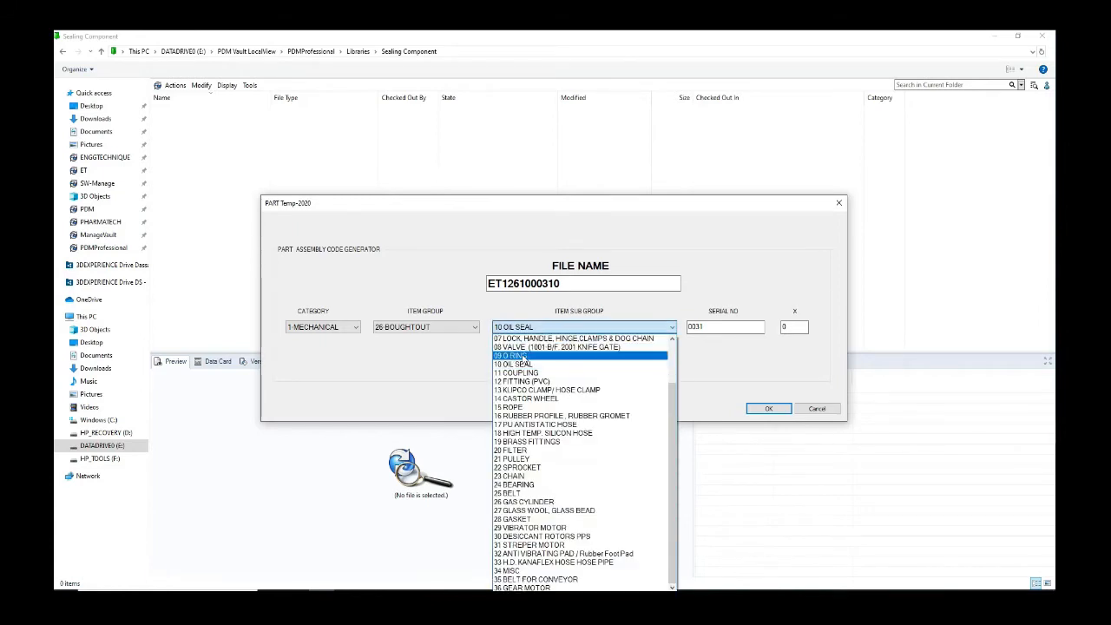
{"action": "left_click", "coordinate": [525, 359]}
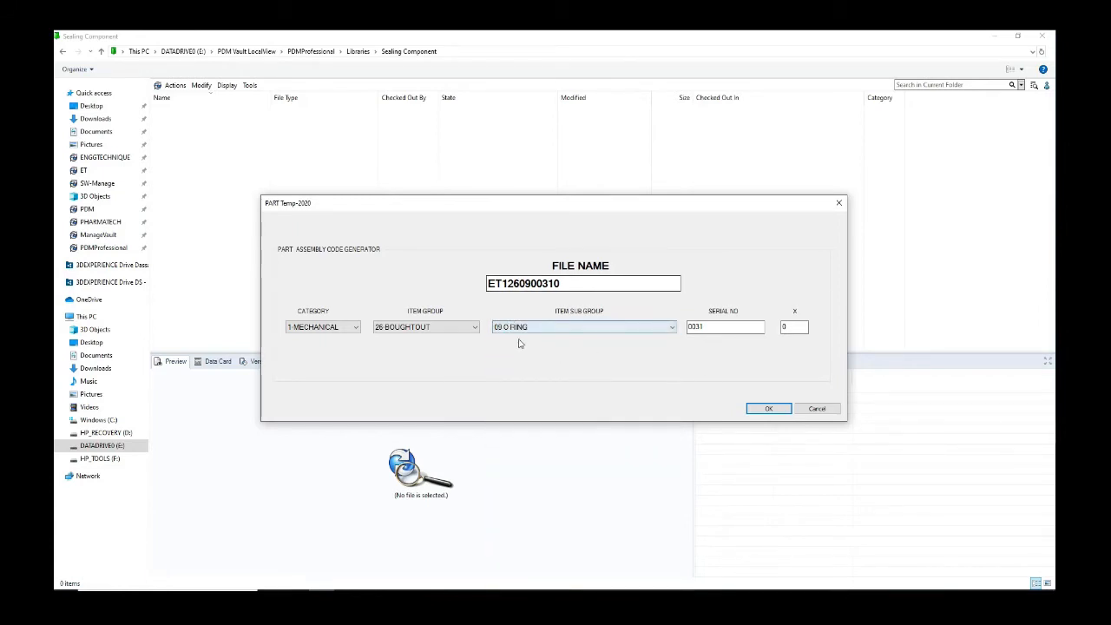
{"action": "left_click", "coordinate": [774, 408]}
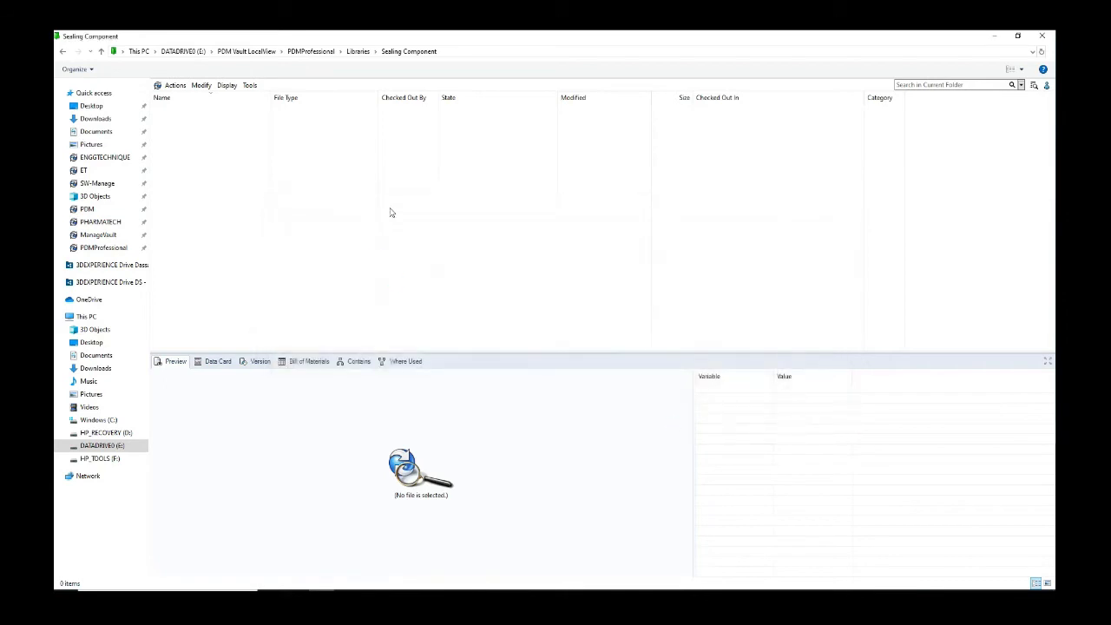
Step: Enter the description 'Seal Ring' and open the new part ET1260900310.SLDPRT in SOLIDWORKS
{"action": "left_click", "coordinate": [256, 297]}
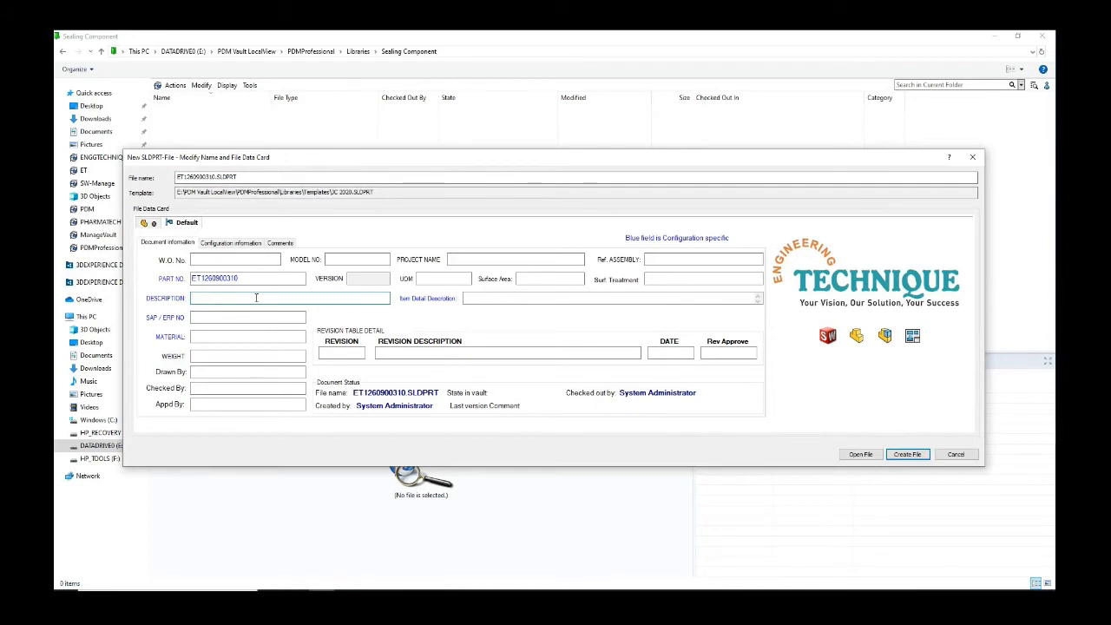
{"action": "type", "text": "Seal Ring"}
{"action": "left_click", "coordinate": [863, 460]}
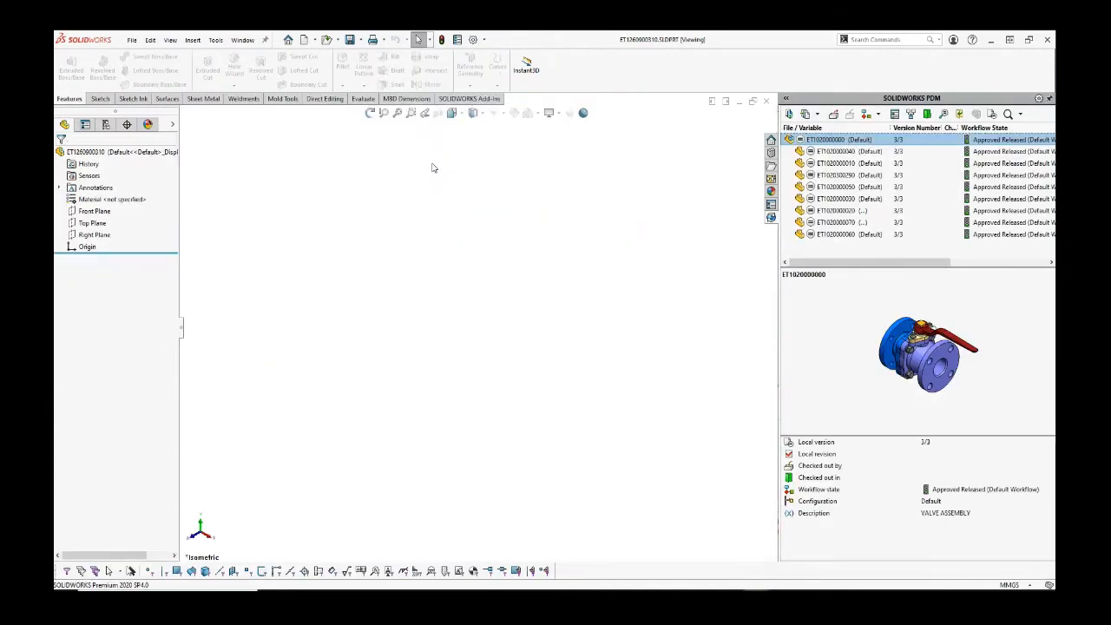
Step: Start a boss extrusion on the Right Plane with concentric Ø60 and Ø65 circles at the origin
{"action": "key", "text": "s"}
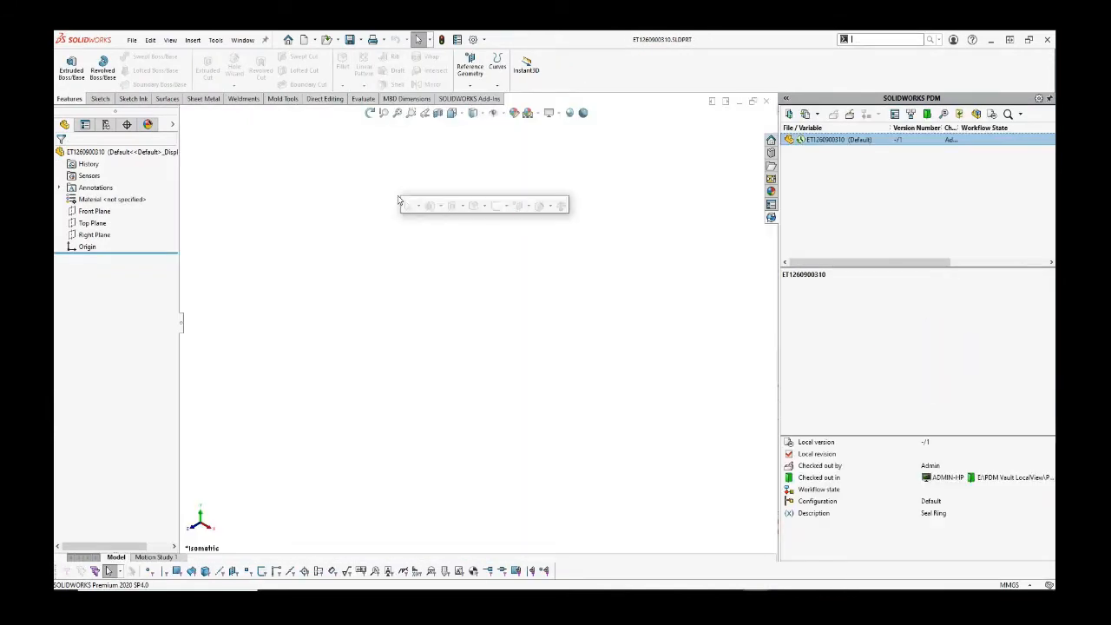
{"action": "left_click", "coordinate": [427, 203]}
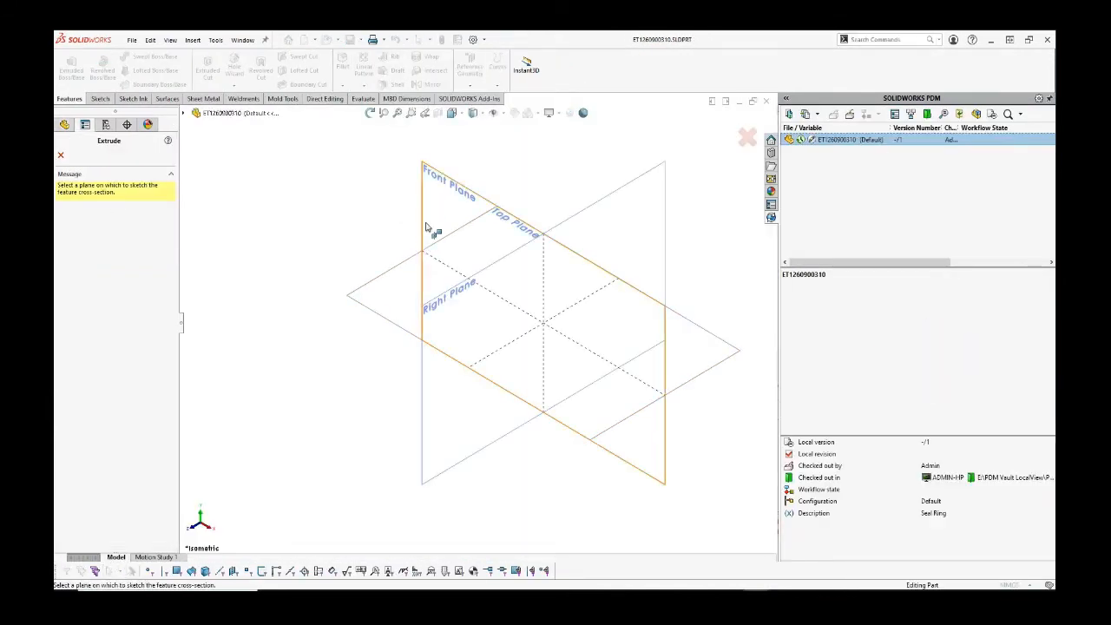
{"action": "left_click", "coordinate": [564, 223]}
{"action": "key", "text": "s"}
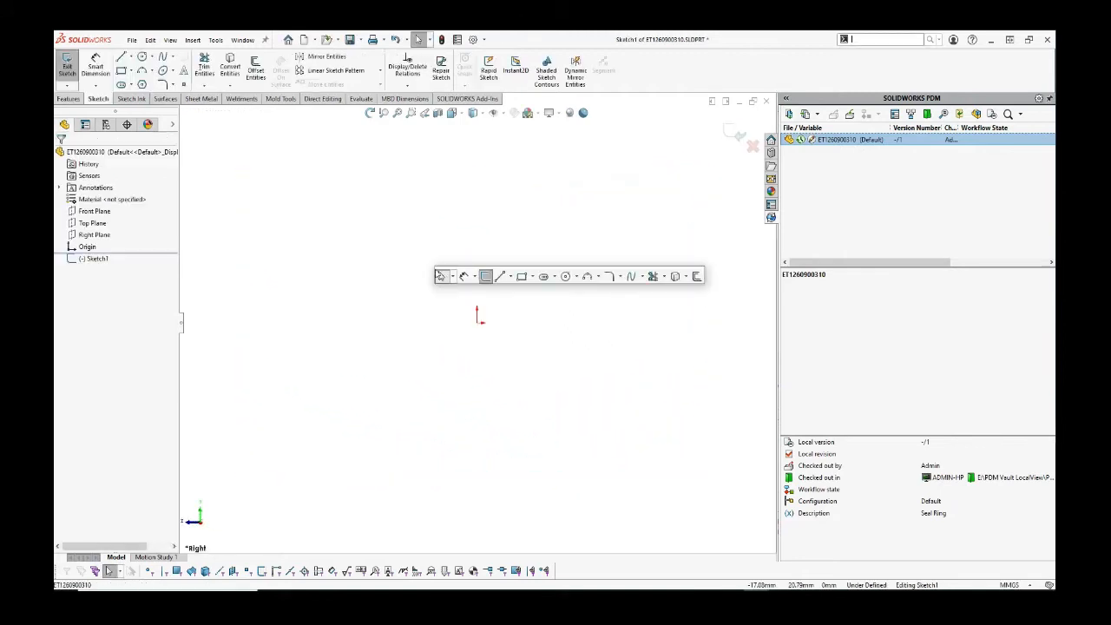
{"action": "left_click", "coordinate": [565, 276]}
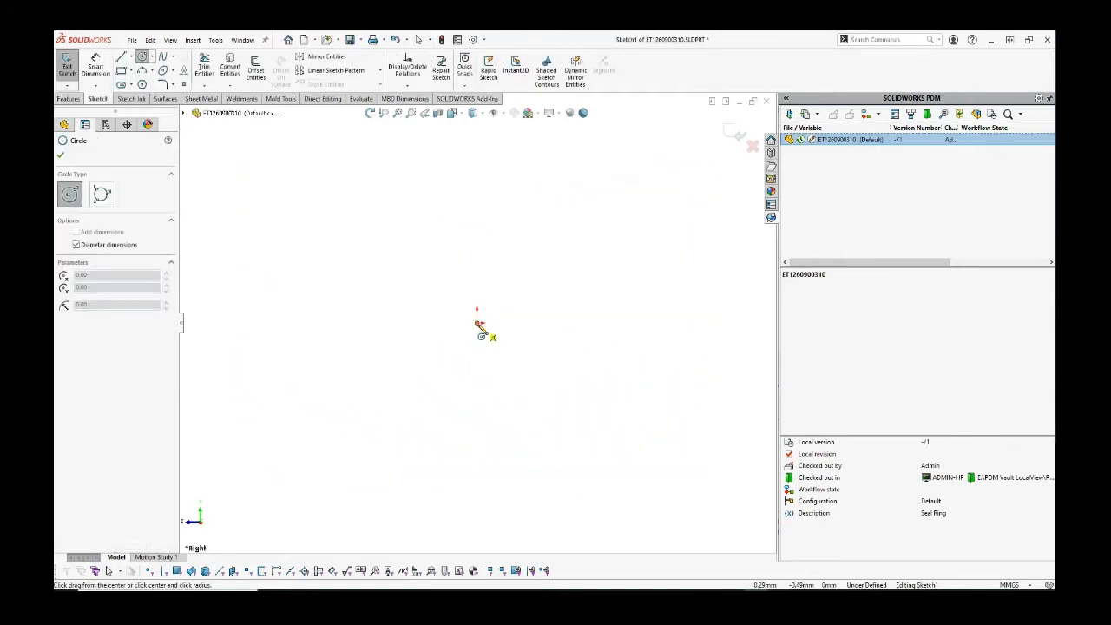
{"action": "left_click", "coordinate": [478, 320]}
{"action": "type", "text": "60"}
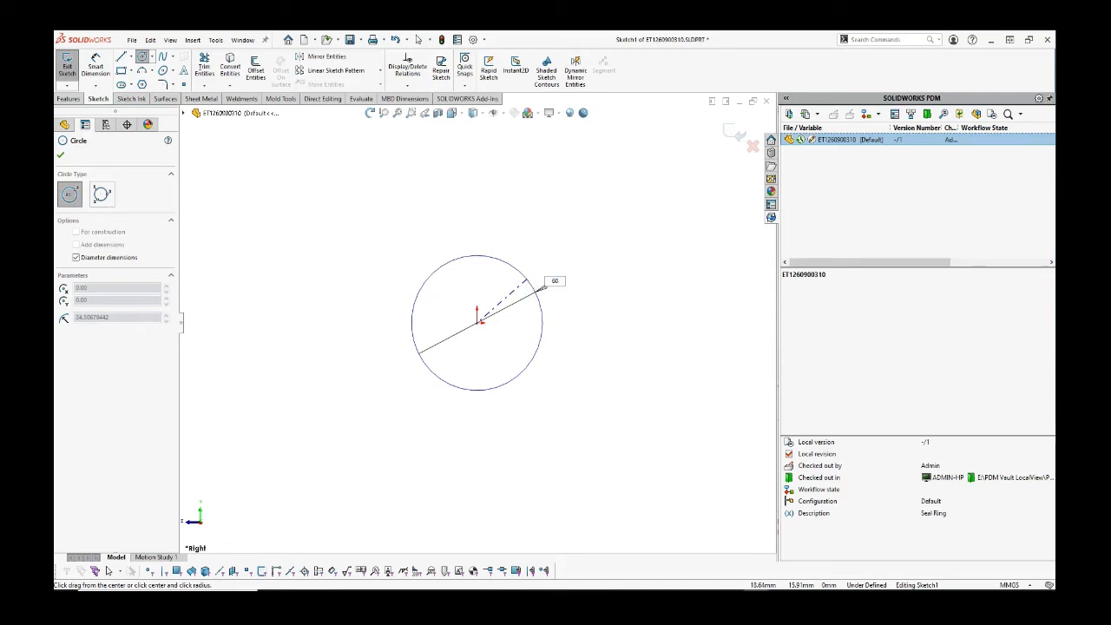
{"action": "key", "text": "Return"}
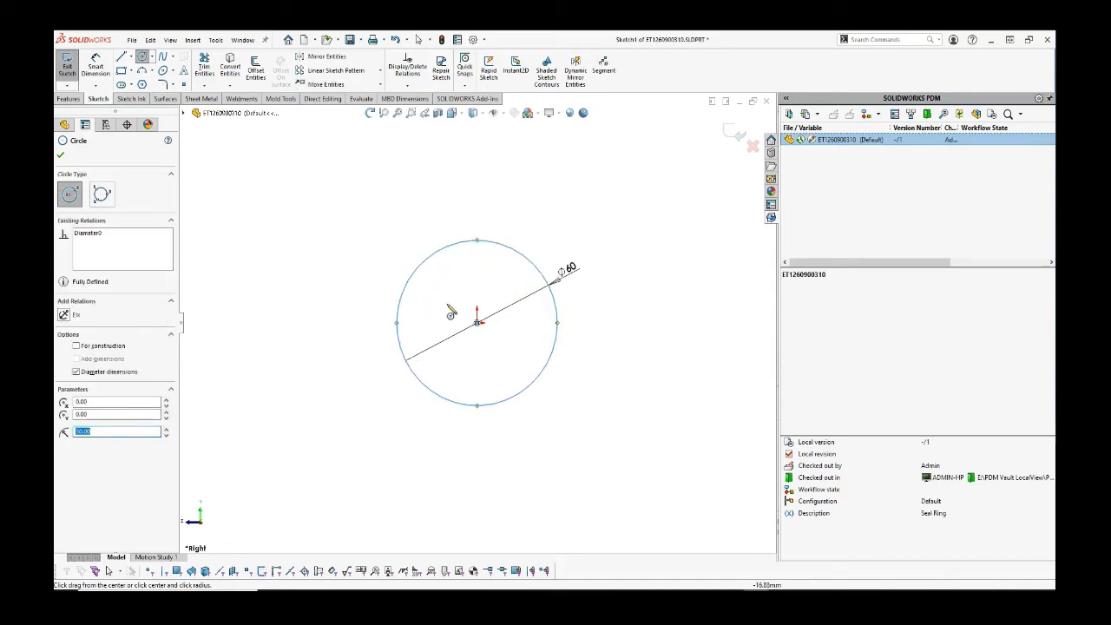
{"action": "left_click", "coordinate": [478, 320]}
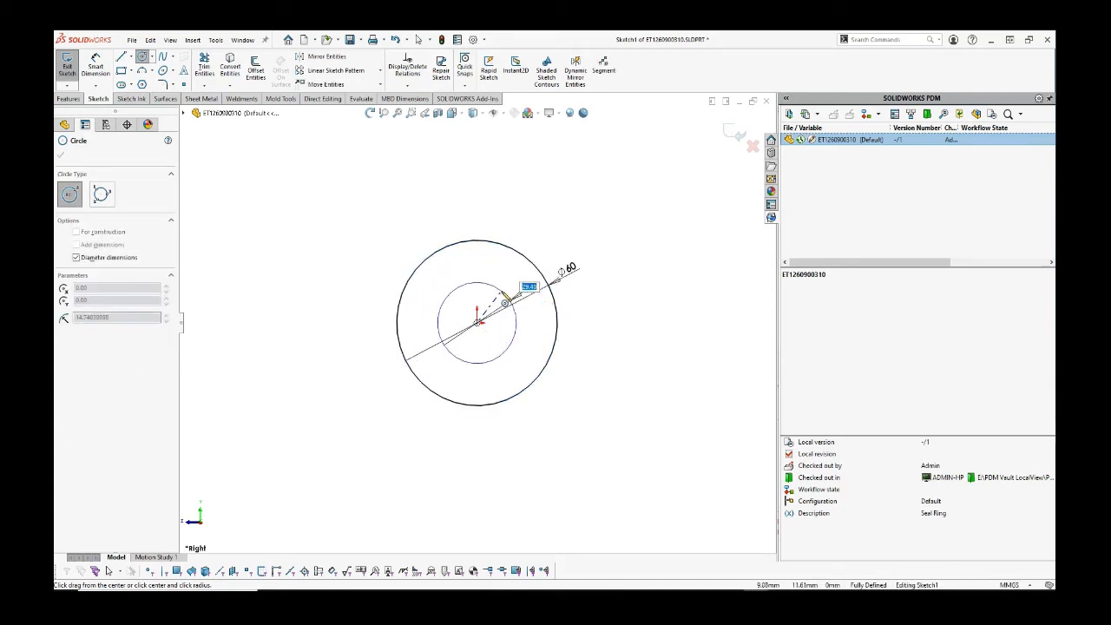
{"action": "type", "text": "65"}
{"action": "key", "text": "Return"}
{"action": "right_click", "coordinate": [499, 280]}
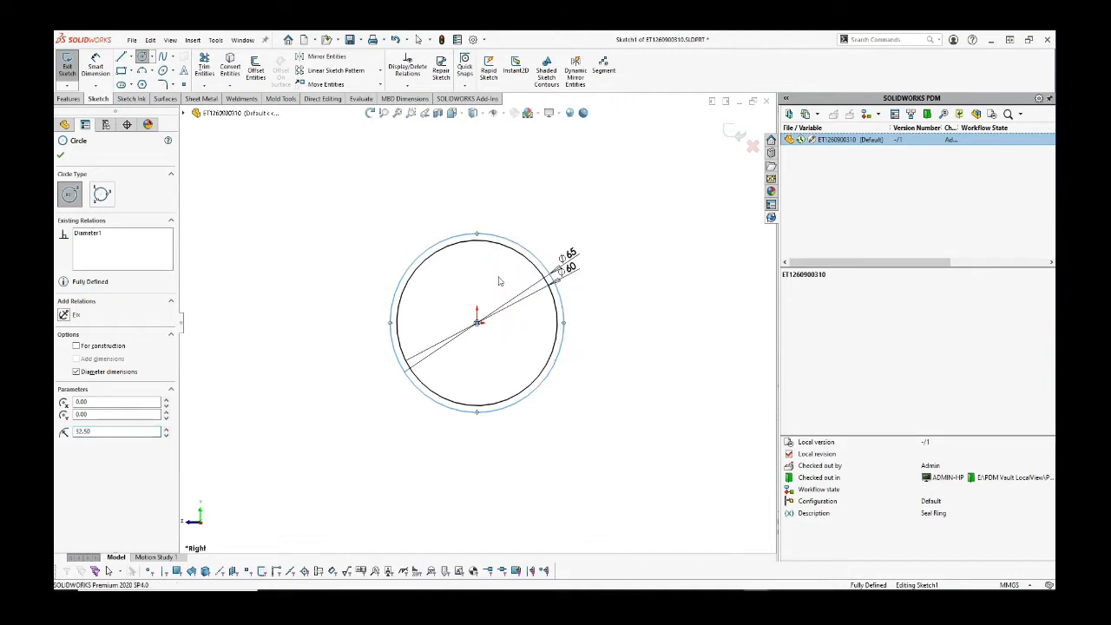
{"action": "left_click", "coordinate": [499, 280]}
Step: Extrude the ring profile to a depth of 1.5 mm
{"action": "key", "text": "s"}
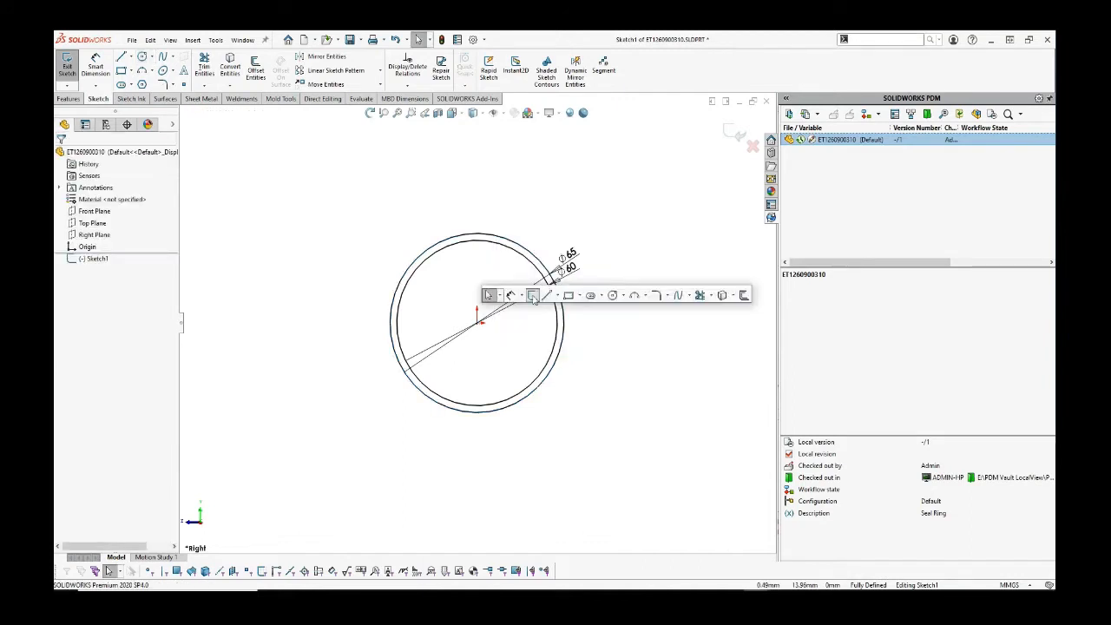
{"action": "key", "text": "f"}
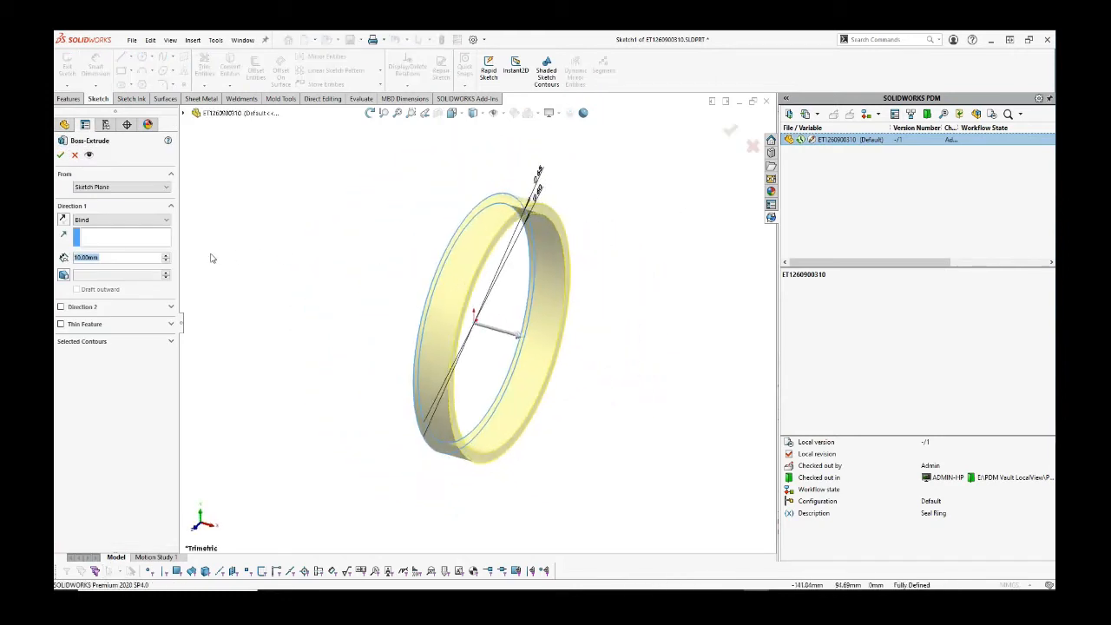
{"action": "type", "text": "1.5"}
{"action": "key", "text": "Return"}
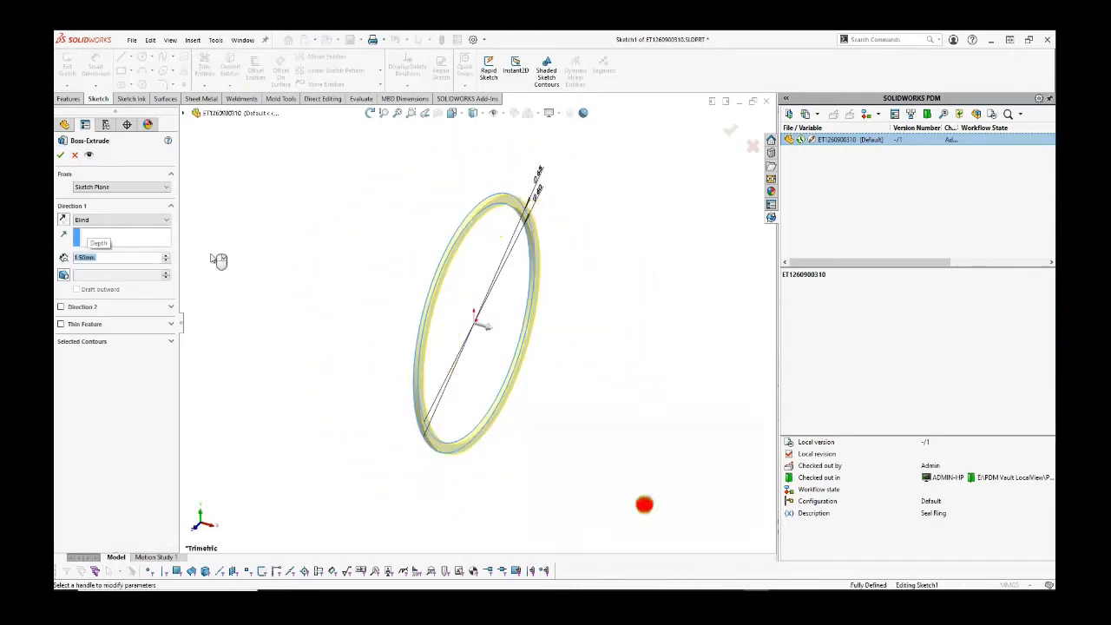
{"action": "left_click", "coordinate": [60, 154]}
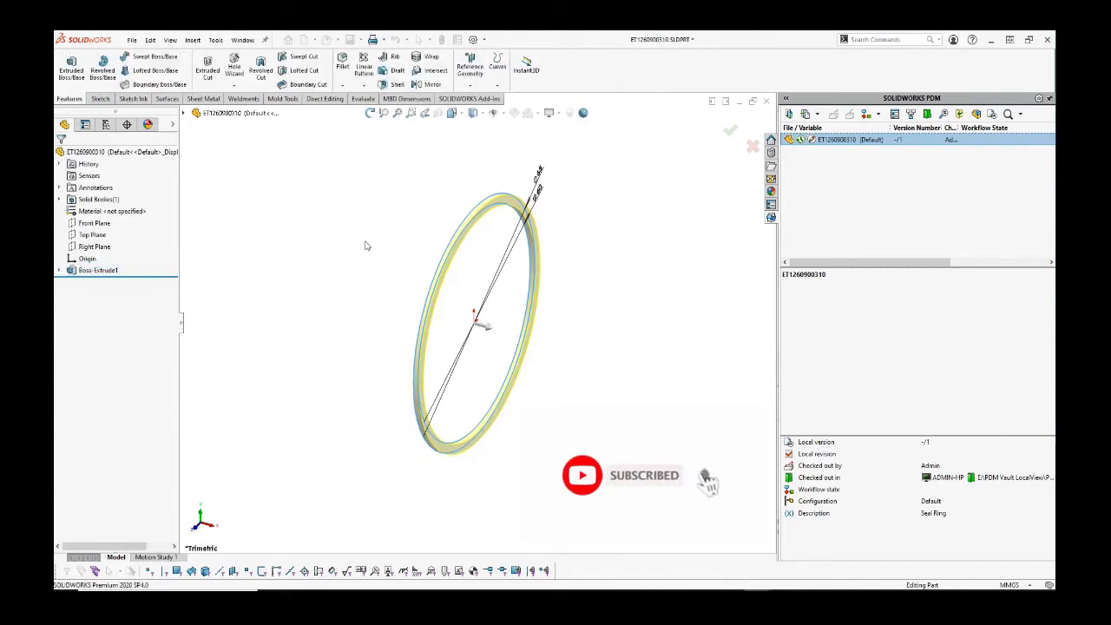
Step: Save the seal ring part and check it into the PDM vault
{"action": "key", "text": "ctrl+s"}
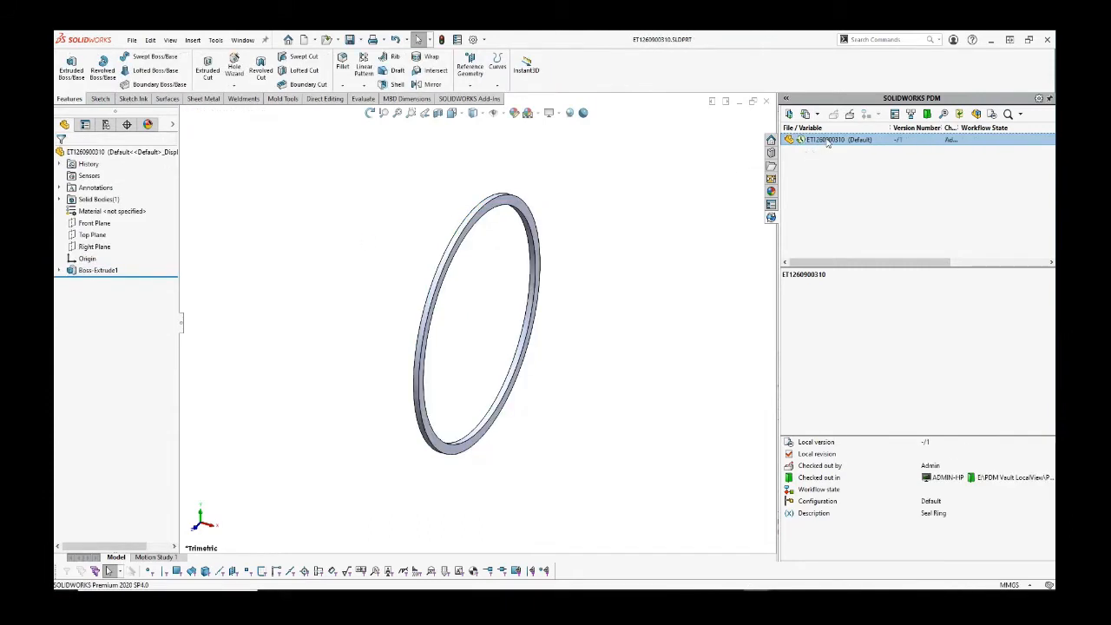
{"action": "left_click", "coordinate": [848, 114]}
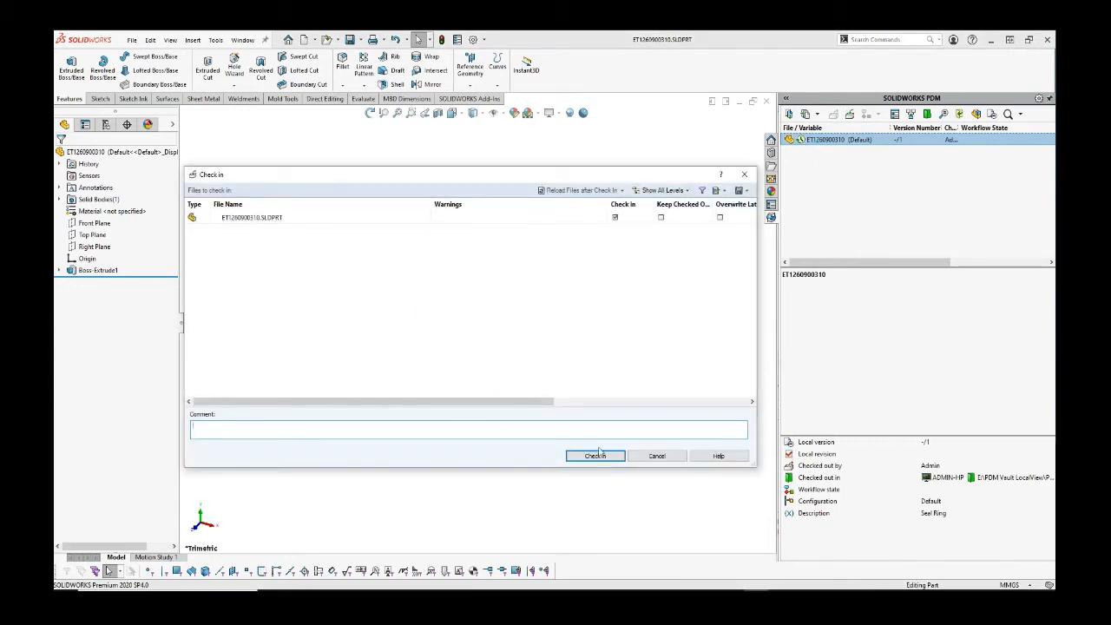
{"action": "left_click", "coordinate": [595, 457]}
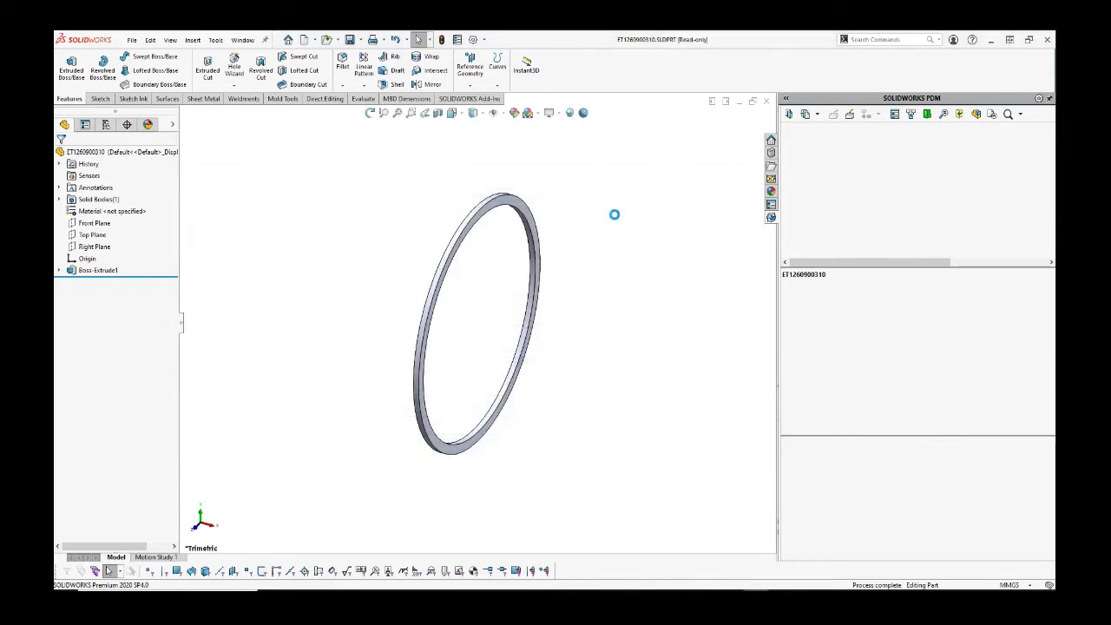
{"action": "key", "text": "ctrl+Tab"}
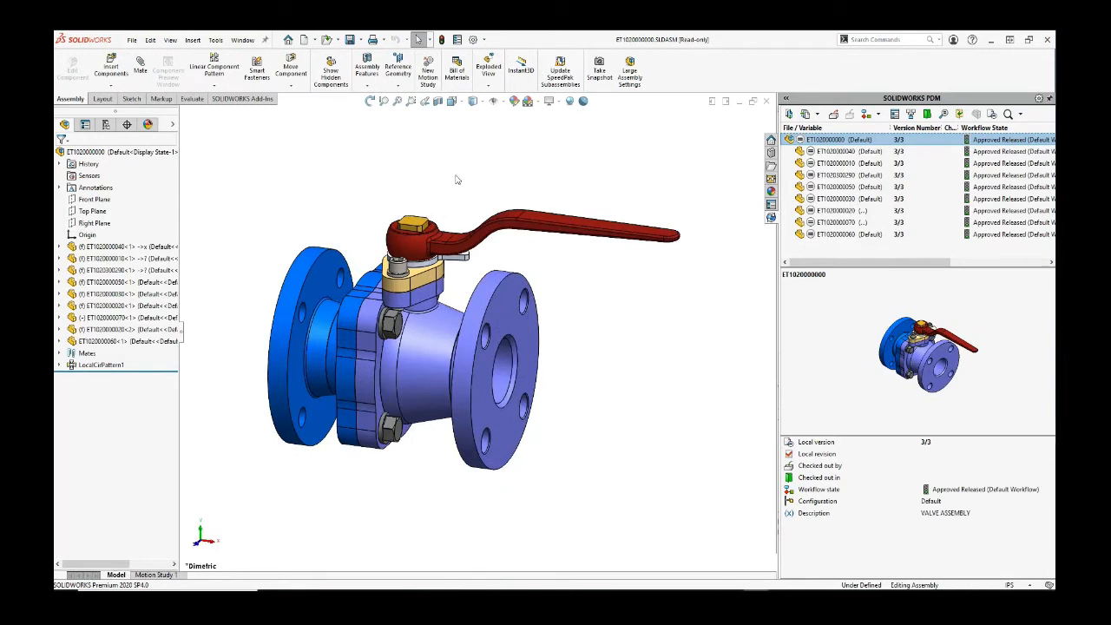
Step: Isolate the flange component in the valve assembly and select the Outlet Housing
{"action": "scroll", "coordinate": [442, 380], "scroll_direction": "down", "scroll_amount": 3}
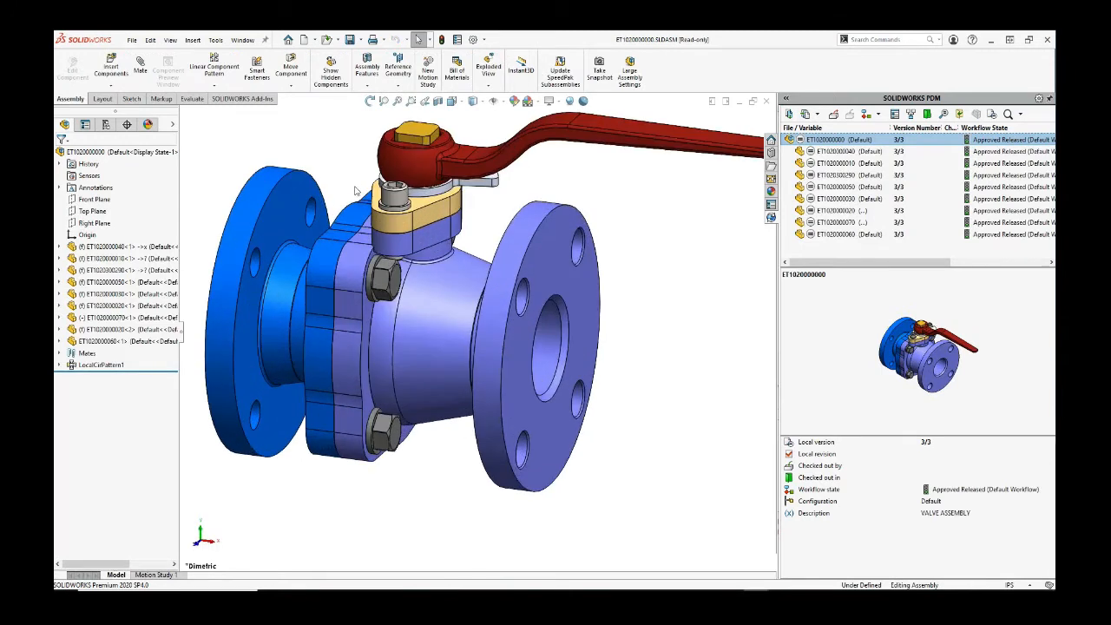
{"action": "right_click", "coordinate": [296, 218]}
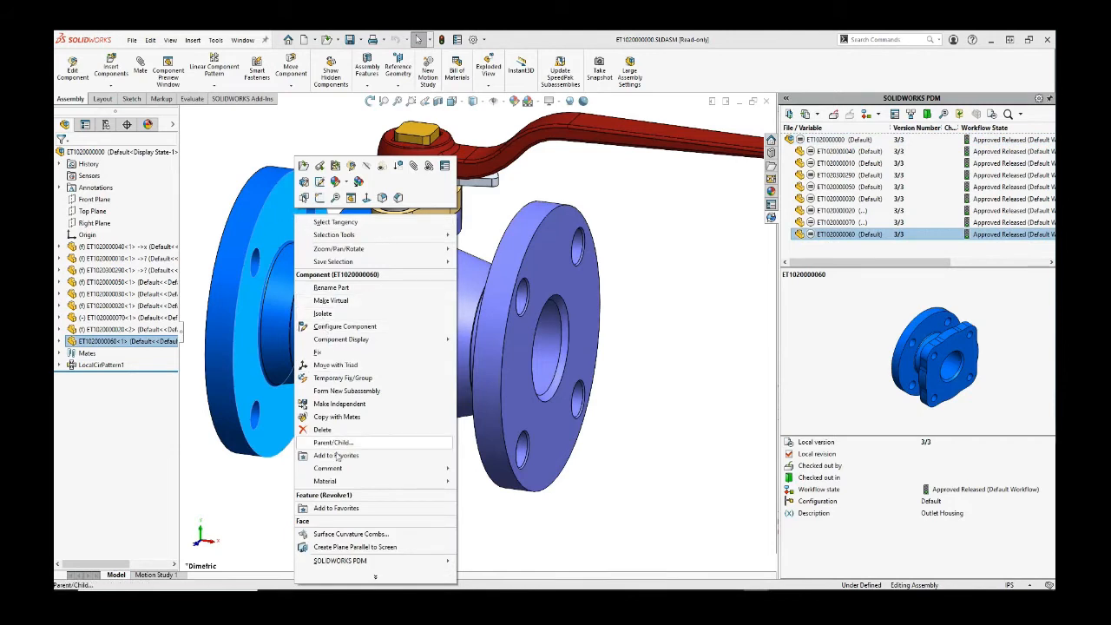
{"action": "left_click", "coordinate": [322, 313]}
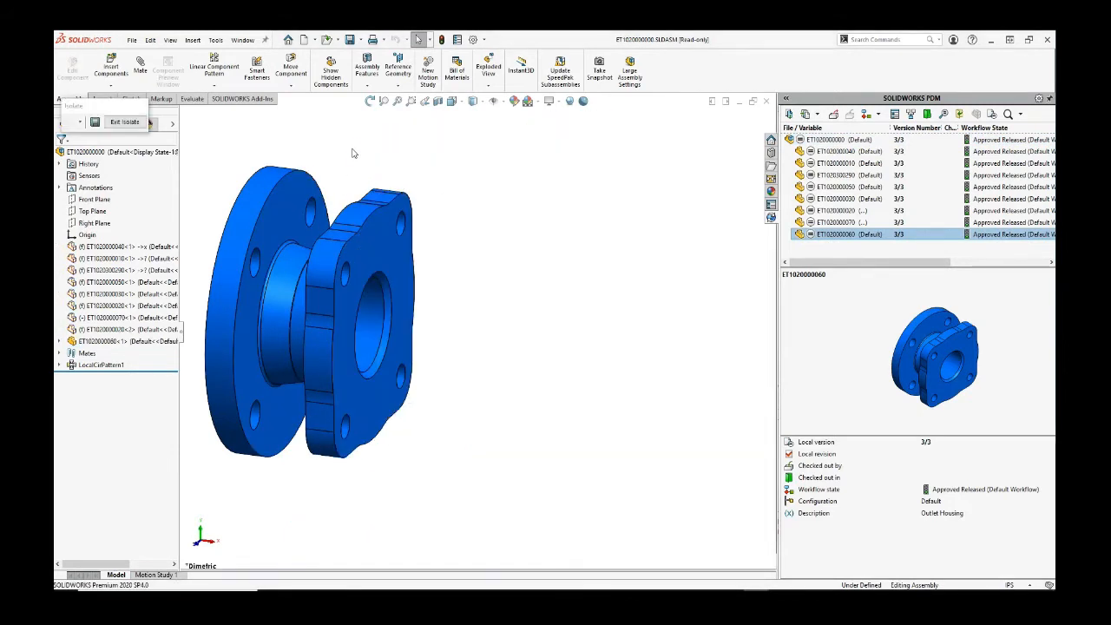
{"action": "scroll", "coordinate": [371, 340], "scroll_direction": "down", "scroll_amount": 3}
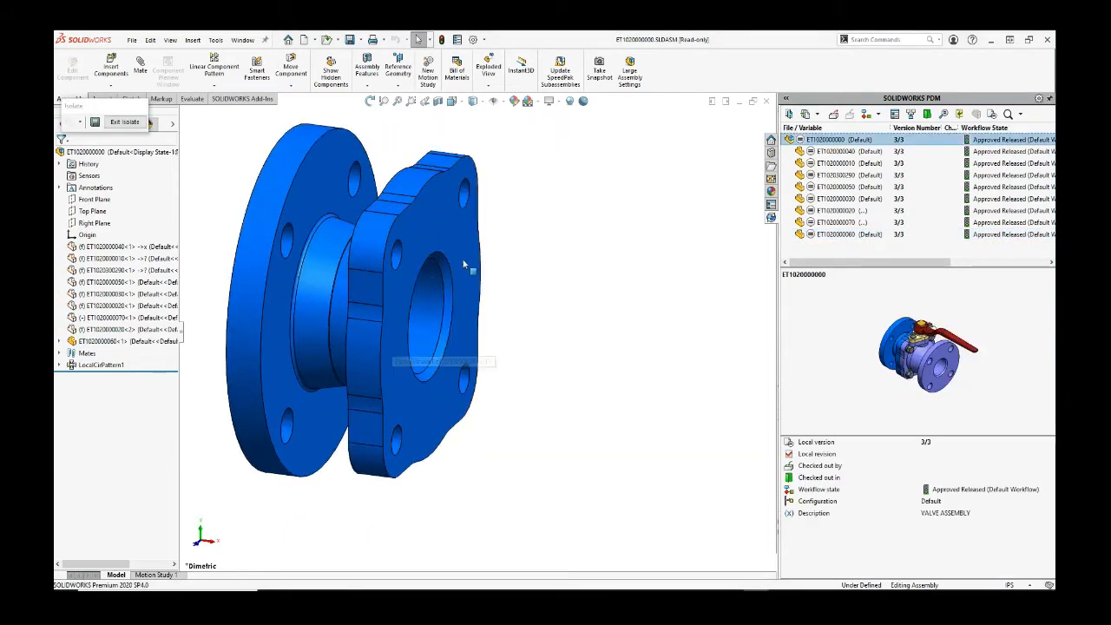
{"action": "scroll", "coordinate": [507, 291], "scroll_direction": "up", "scroll_amount": 2}
{"action": "left_click", "coordinate": [395, 197]}
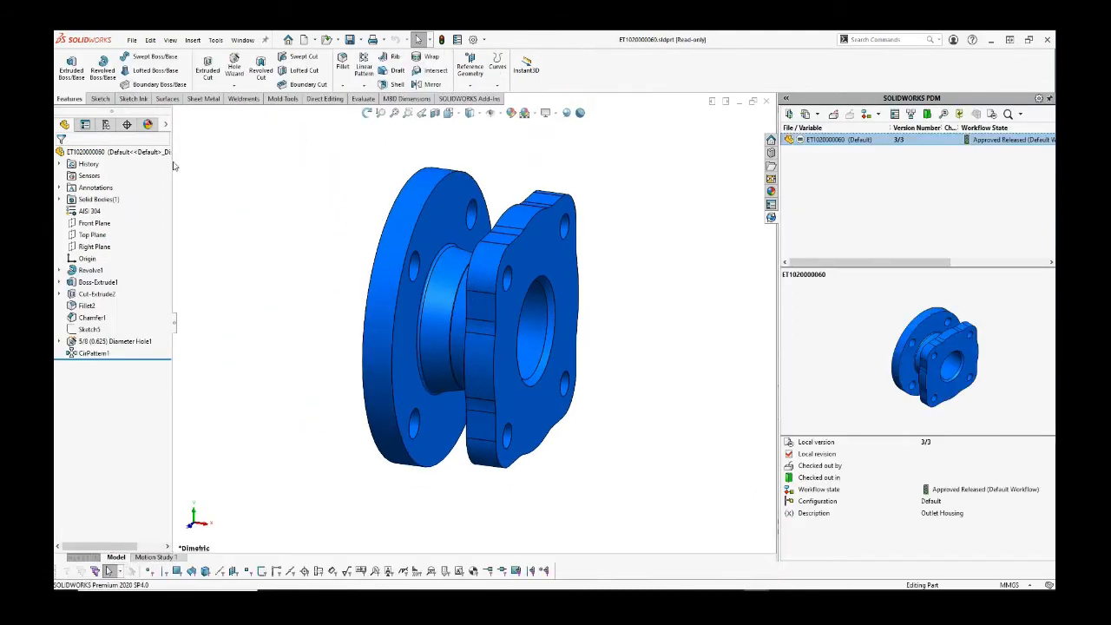
Step: Open the Outlet Housing drawing and check it out together with its part
{"action": "right_click", "coordinate": [129, 153]}
{"action": "left_click", "coordinate": [237, 136]}
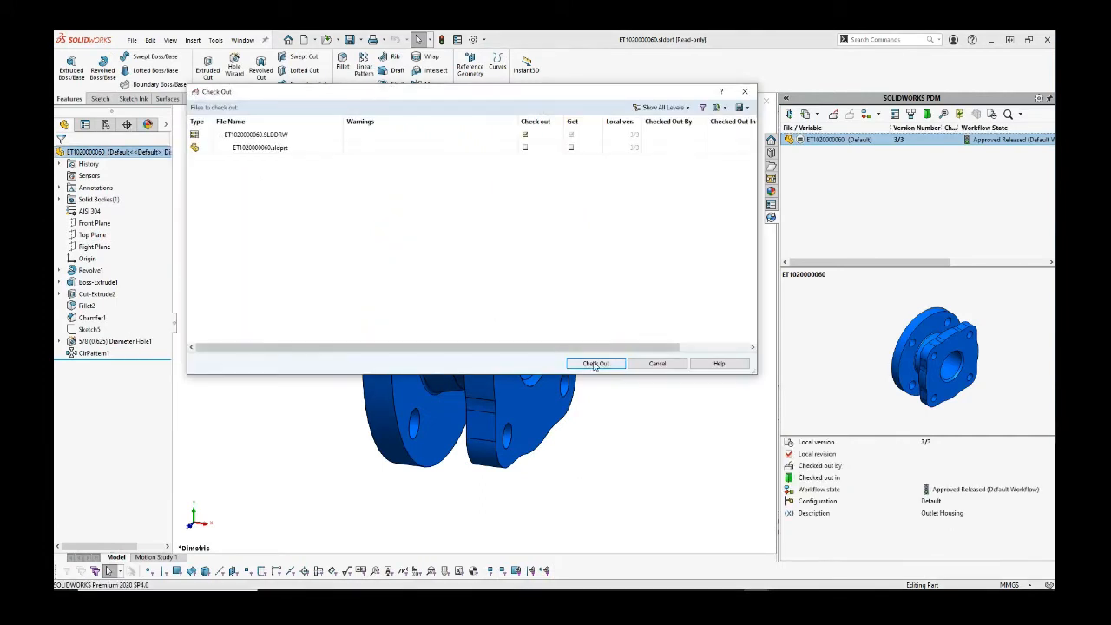
{"action": "left_click", "coordinate": [524, 148]}
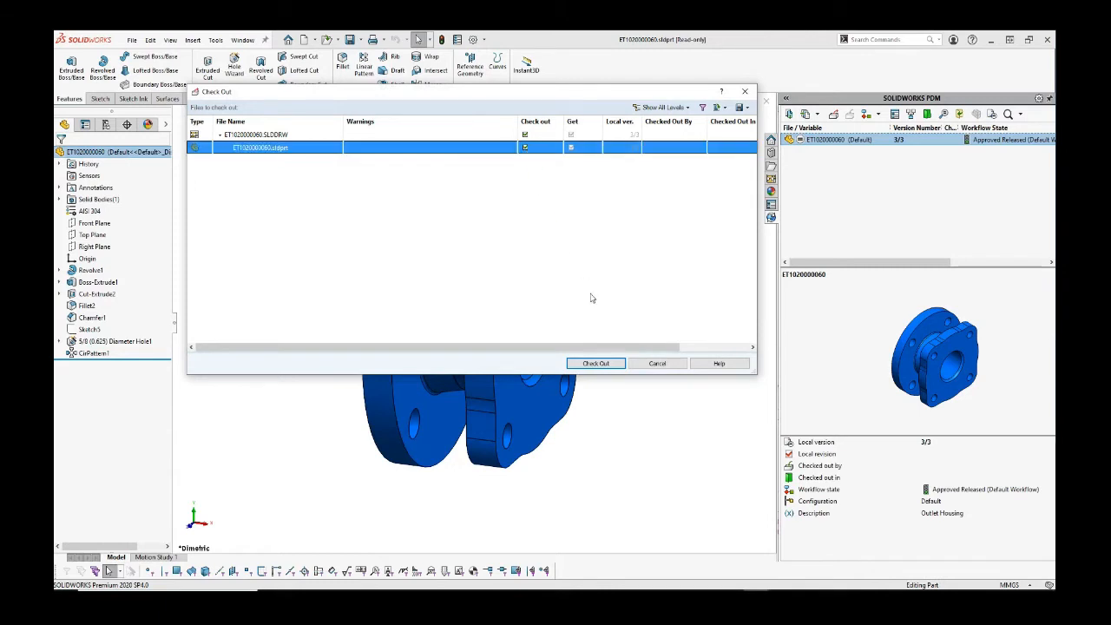
{"action": "left_click", "coordinate": [611, 364]}
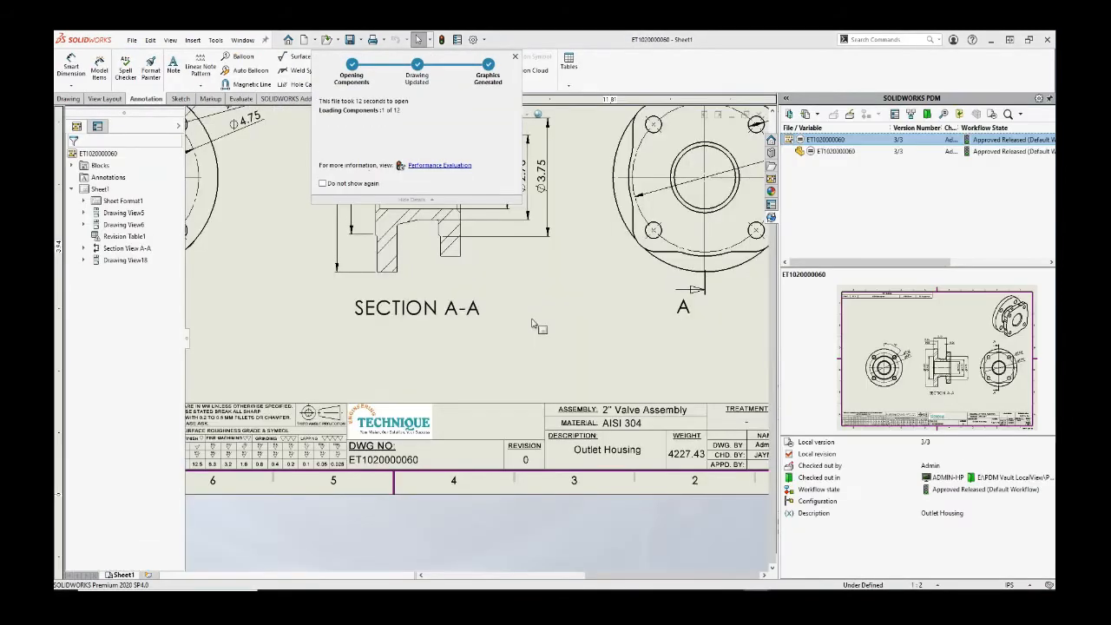
{"action": "scroll", "coordinate": [546, 442], "scroll_direction": "up", "scroll_amount": 5}
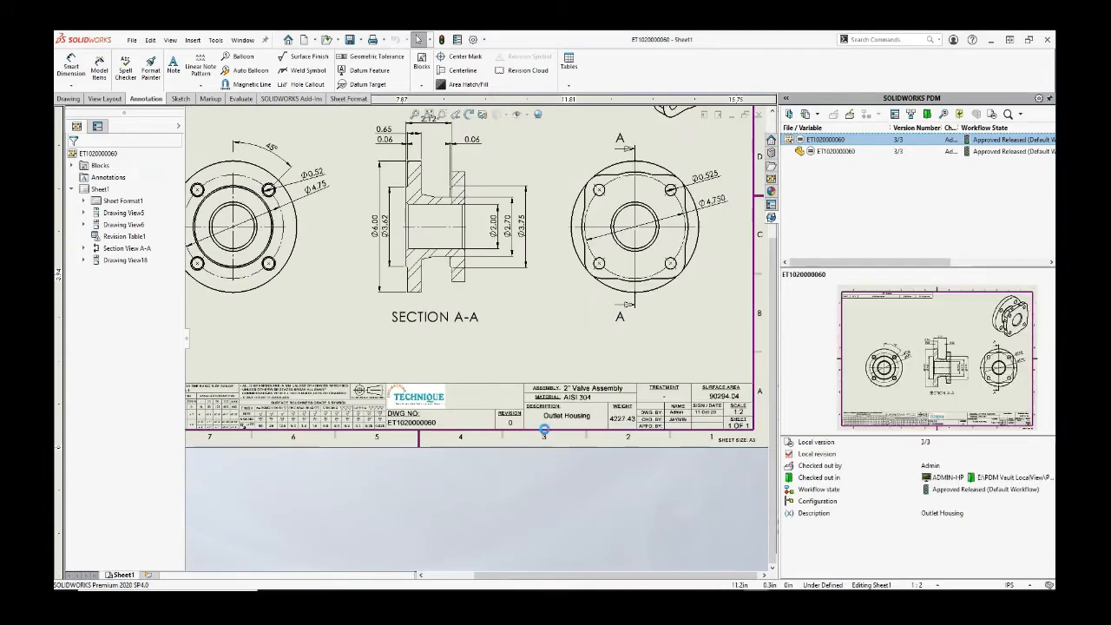
{"action": "key", "text": "f"}
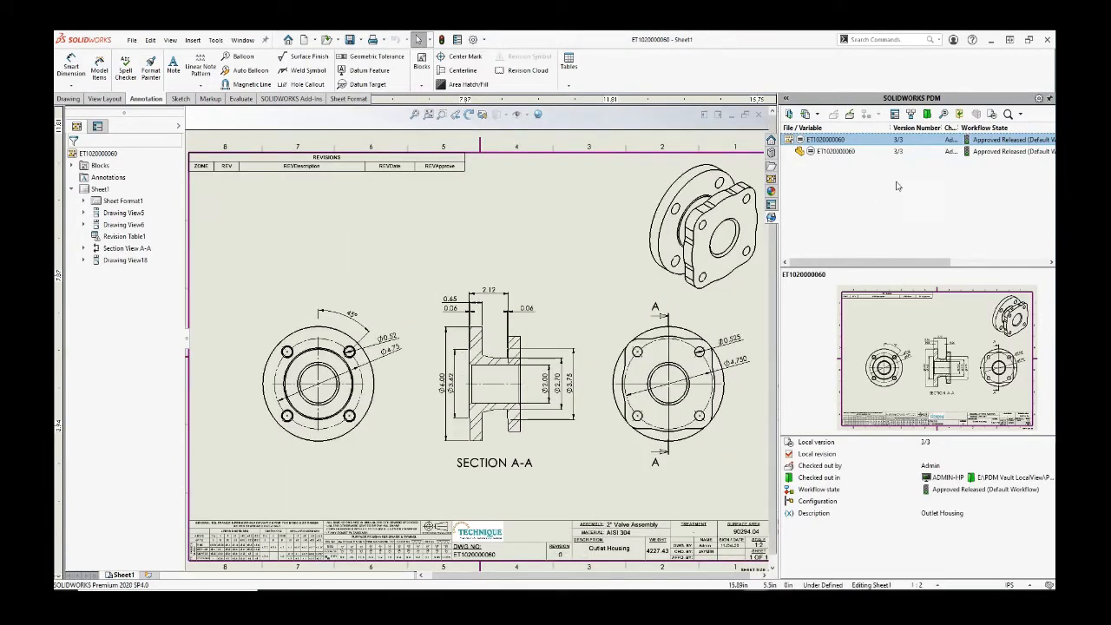
{"action": "left_click_drag", "start_coordinate": [887, 127], "coordinate": [860, 128]}
{"action": "left_click", "coordinate": [852, 117]}
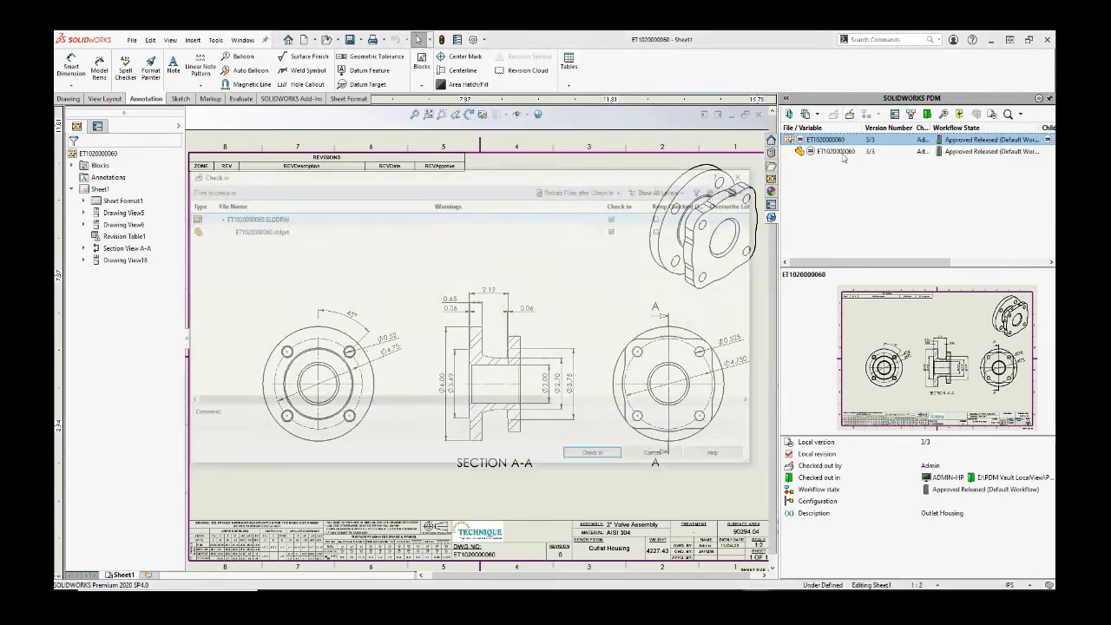
{"action": "left_click", "coordinate": [612, 457]}
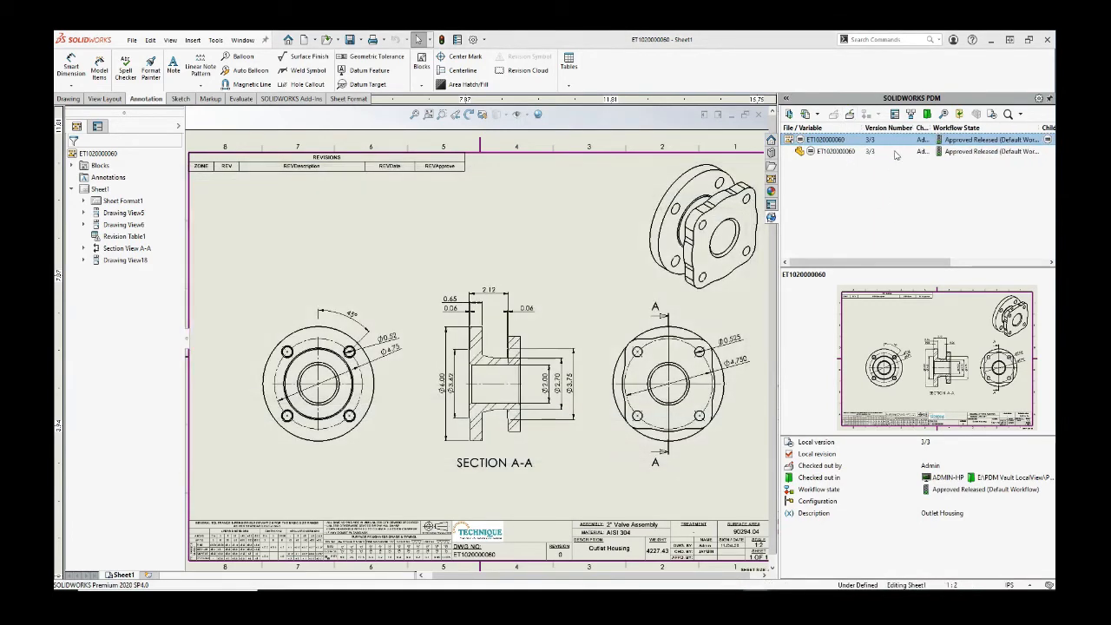
{"action": "left_click", "coordinate": [878, 114]}
Step: Submit the drawing and part for revision with the comment 'Add Groove to assembly Seal ring'
{"action": "left_click", "coordinate": [883, 126]}
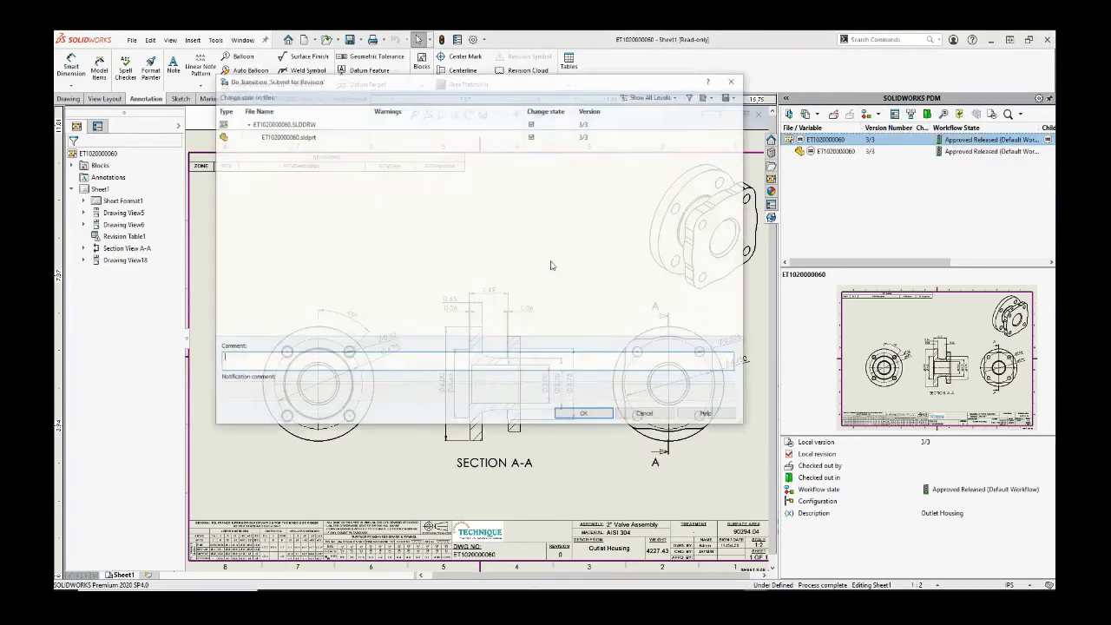
{"action": "left_click", "coordinate": [497, 360]}
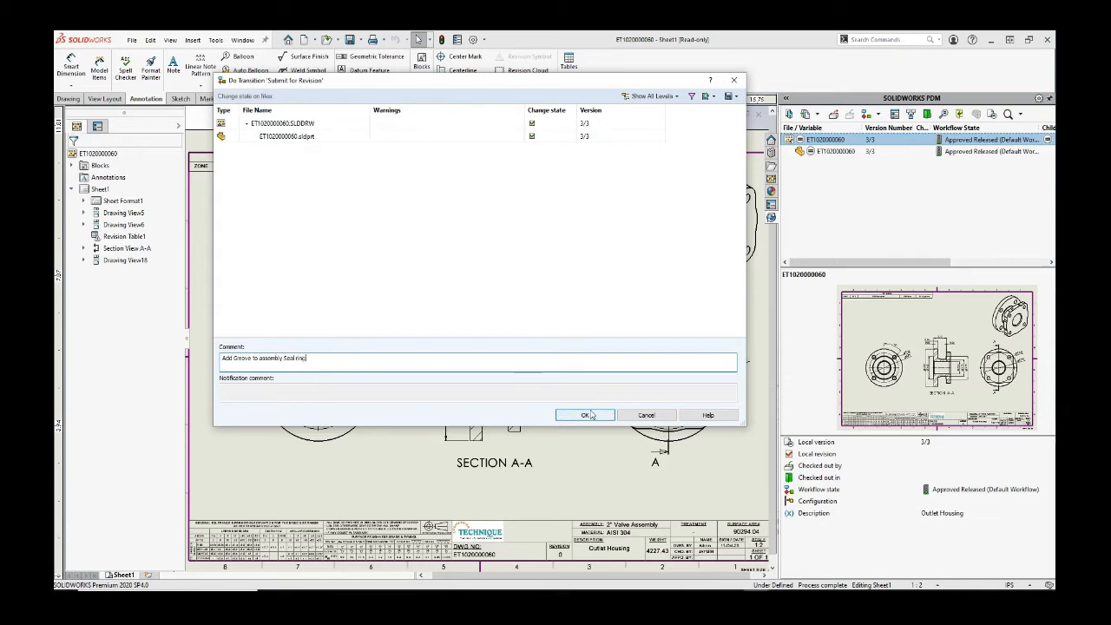
{"action": "left_click_drag", "start_coordinate": [535, 85], "coordinate": [686, 110]}
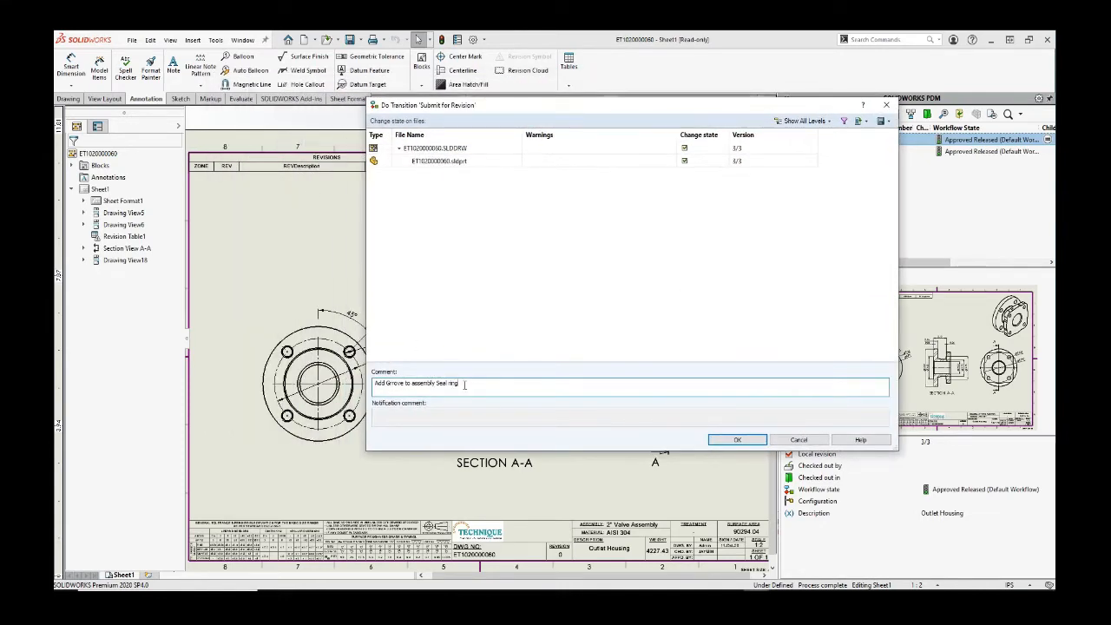
{"action": "left_click", "coordinate": [737, 439]}
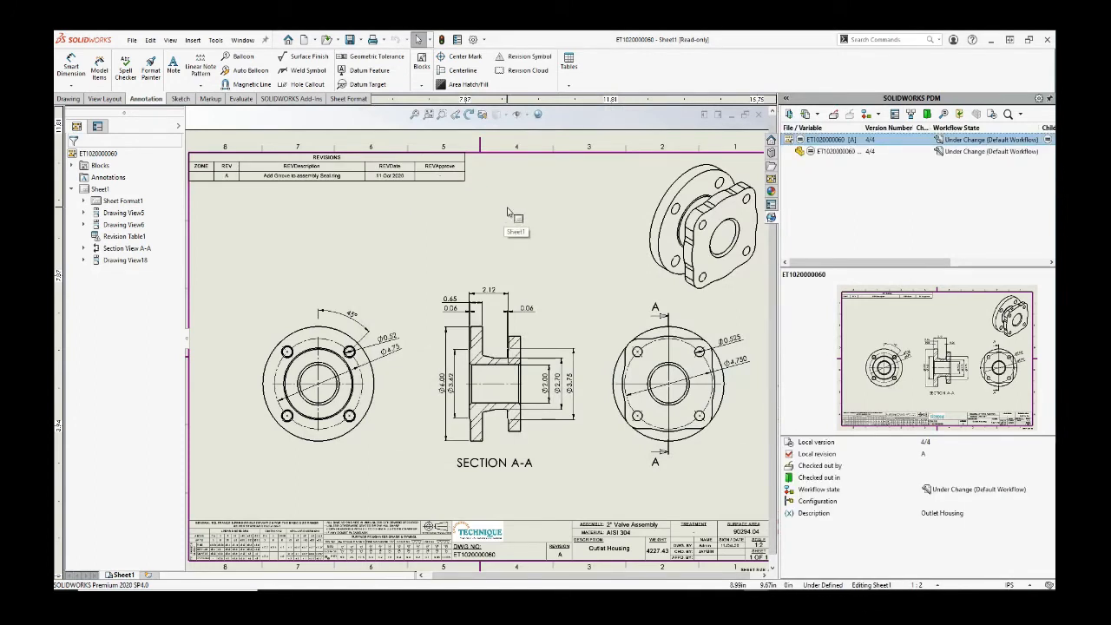
{"action": "key", "text": "f"}
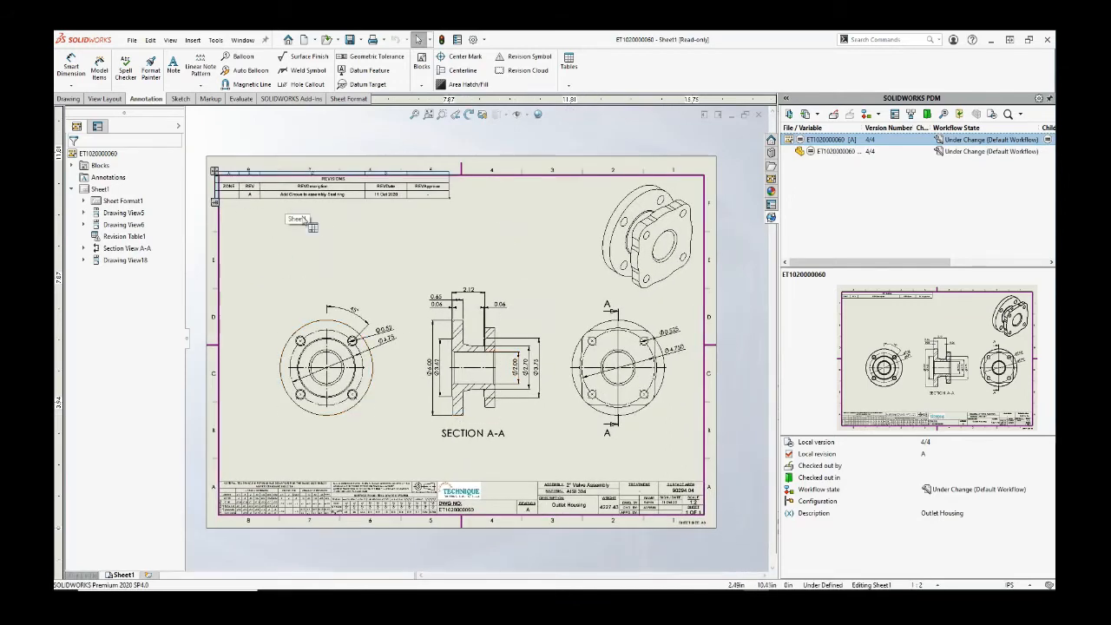
{"action": "scroll", "coordinate": [320, 225], "scroll_direction": "down", "scroll_amount": 2}
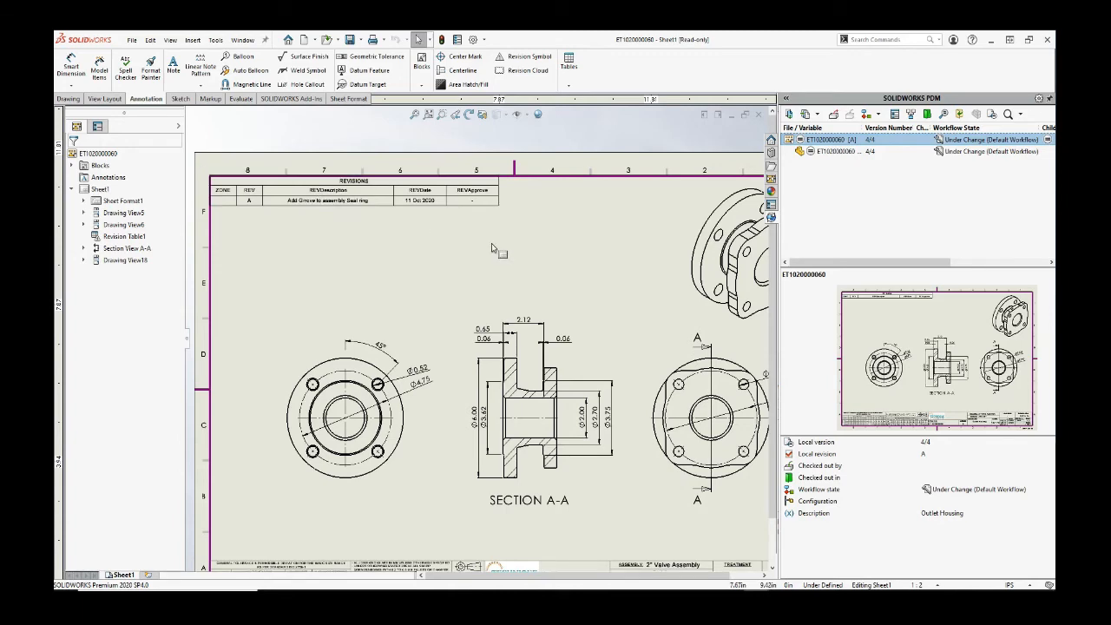
Step: Check out the drawing and part, then open ET1020000060.sldprt from the isometric view
{"action": "middle_click_drag", "start_coordinate": [498, 250], "coordinate": [458, 218], "text": "ctrl"}
{"action": "key", "text": "f"}
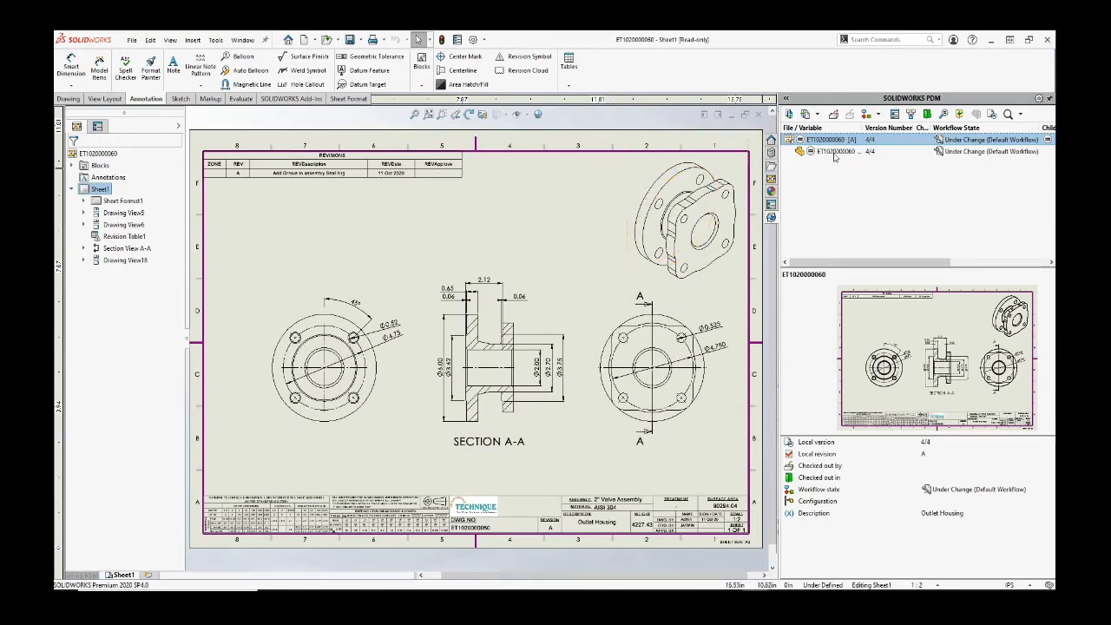
{"action": "left_click", "coordinate": [836, 116]}
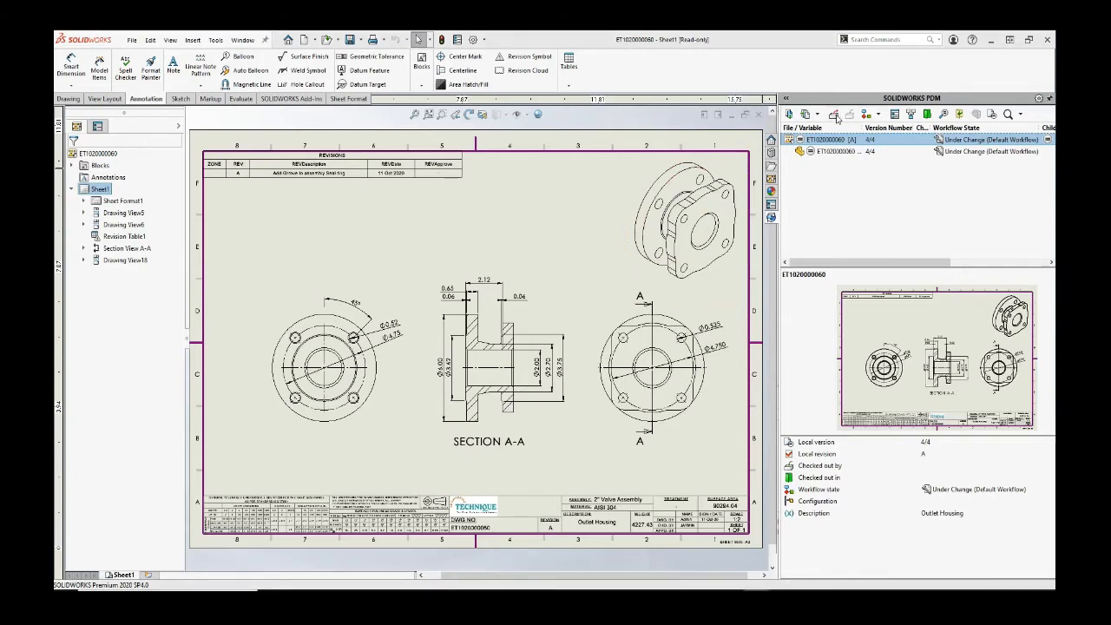
{"action": "left_click", "coordinate": [524, 148]}
{"action": "left_click", "coordinate": [595, 363]}
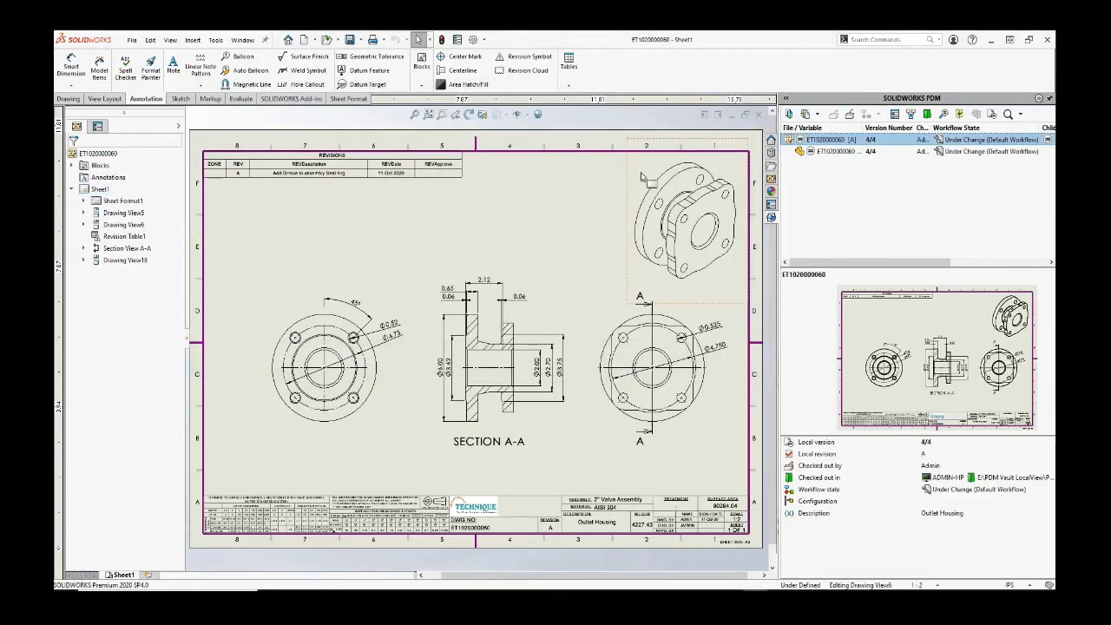
{"action": "left_click", "coordinate": [661, 167]}
{"action": "left_click", "coordinate": [671, 141]}
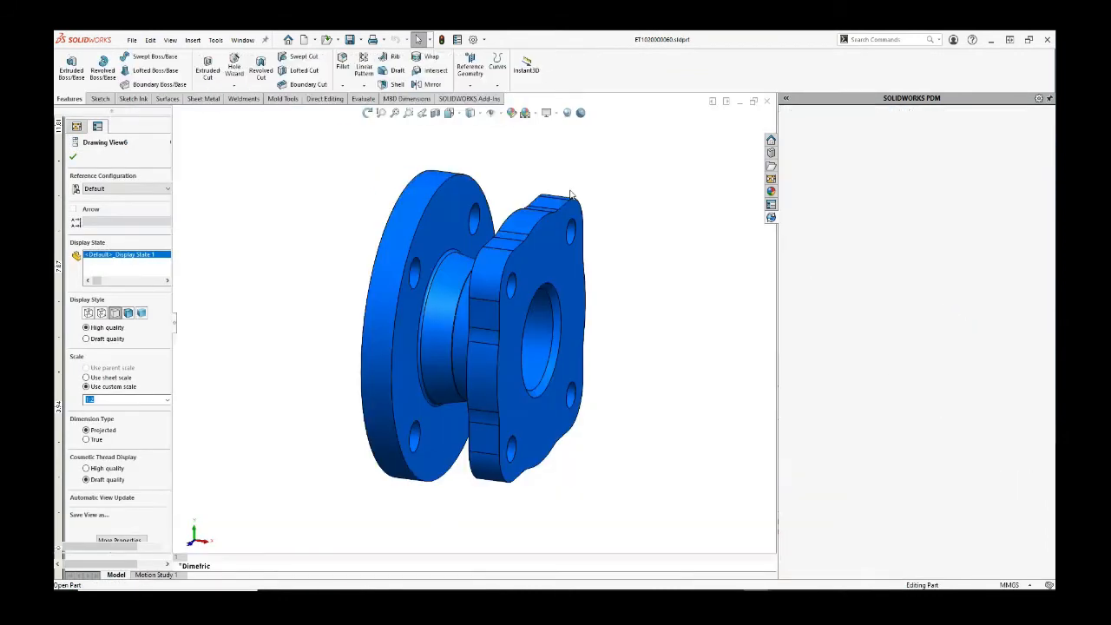
Step: Sketch concentric Ø65.5 and Ø60 circles at the origin on the square flange face
{"action": "left_click", "coordinate": [541, 259]}
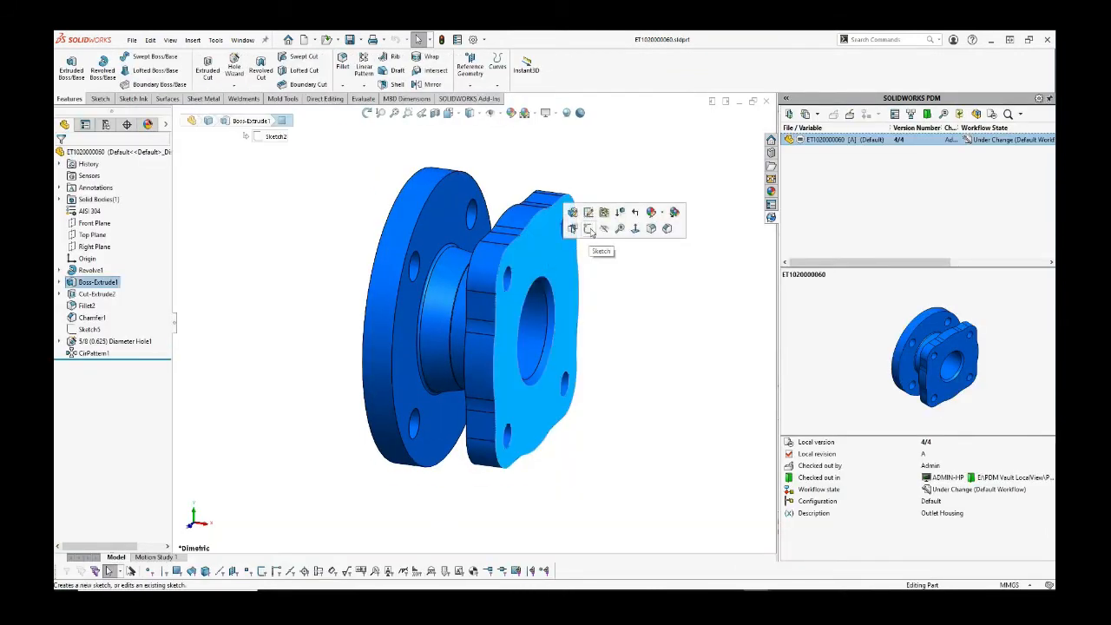
{"action": "left_click", "coordinate": [599, 250]}
{"action": "left_click", "coordinate": [244, 188]}
{"action": "key", "text": "s"}
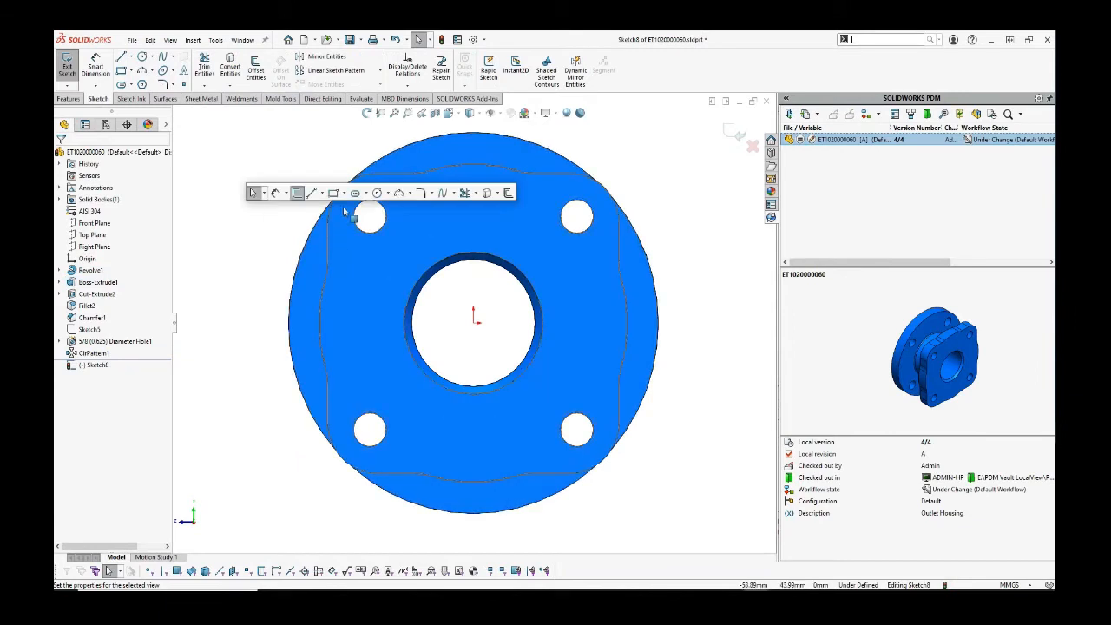
{"action": "left_click", "coordinate": [376, 191]}
{"action": "left_click", "coordinate": [475, 319]}
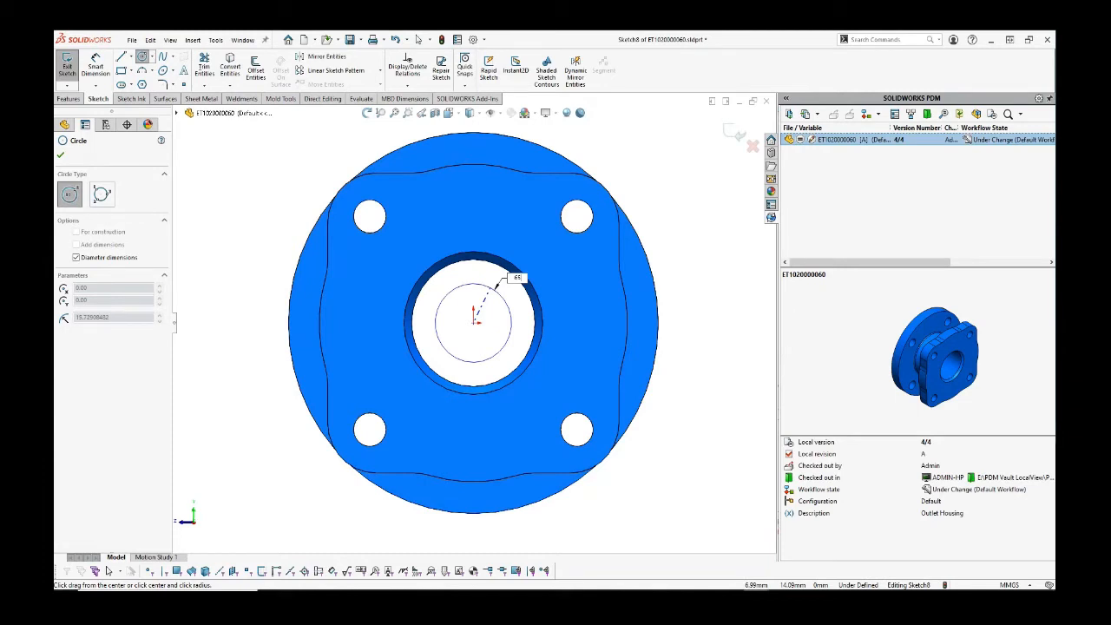
{"action": "left_click", "coordinate": [514, 254]}
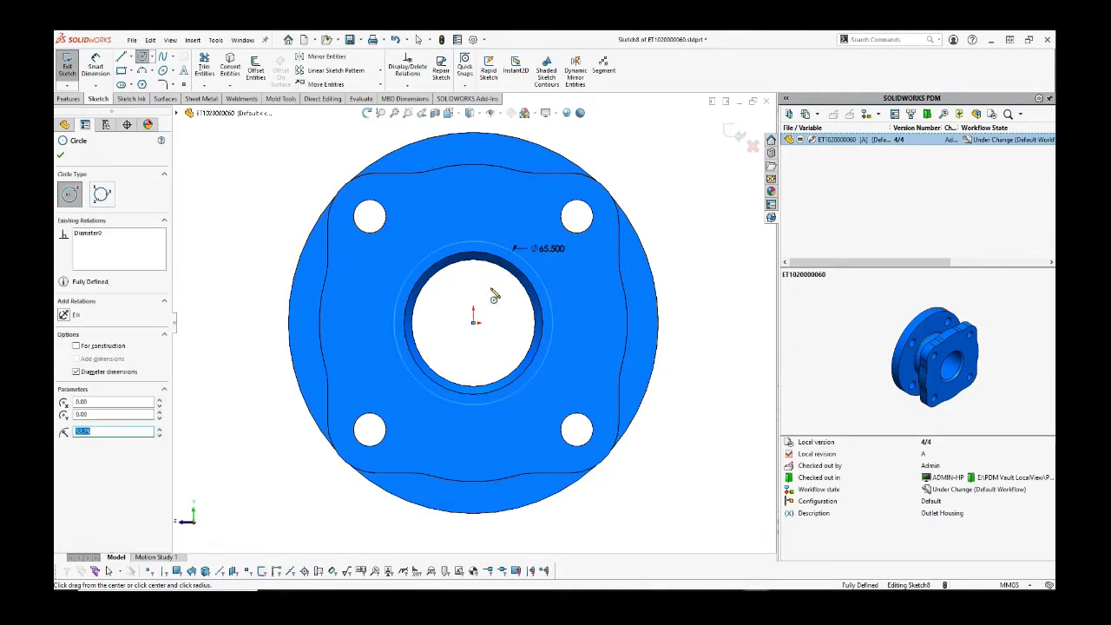
{"action": "left_click", "coordinate": [473, 322]}
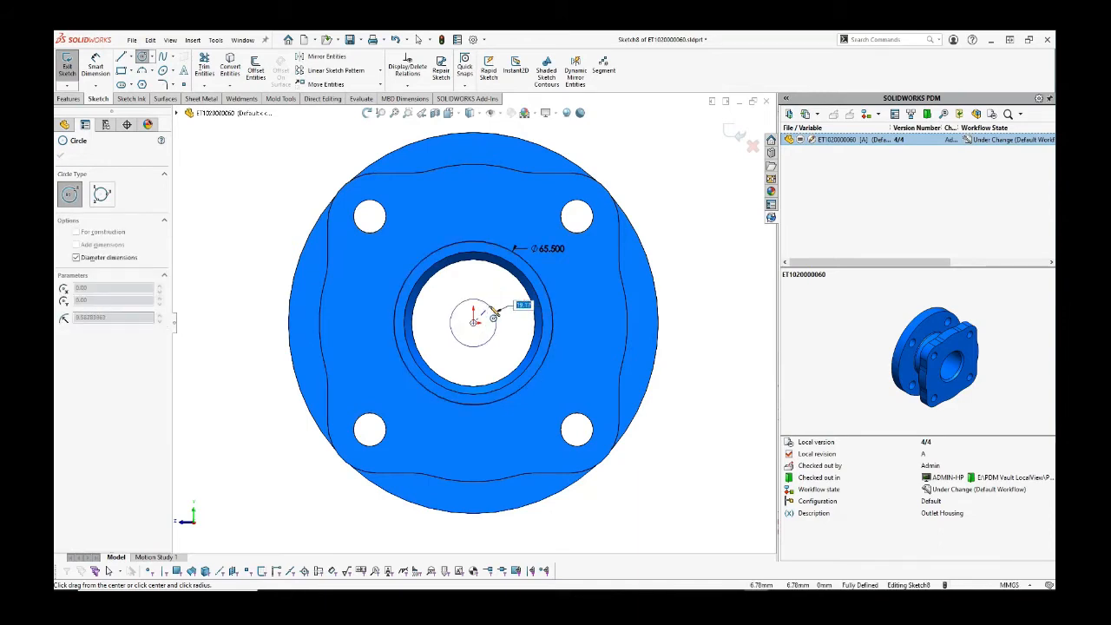
{"action": "type", "text": "60"}
{"action": "key", "text": "Return"}
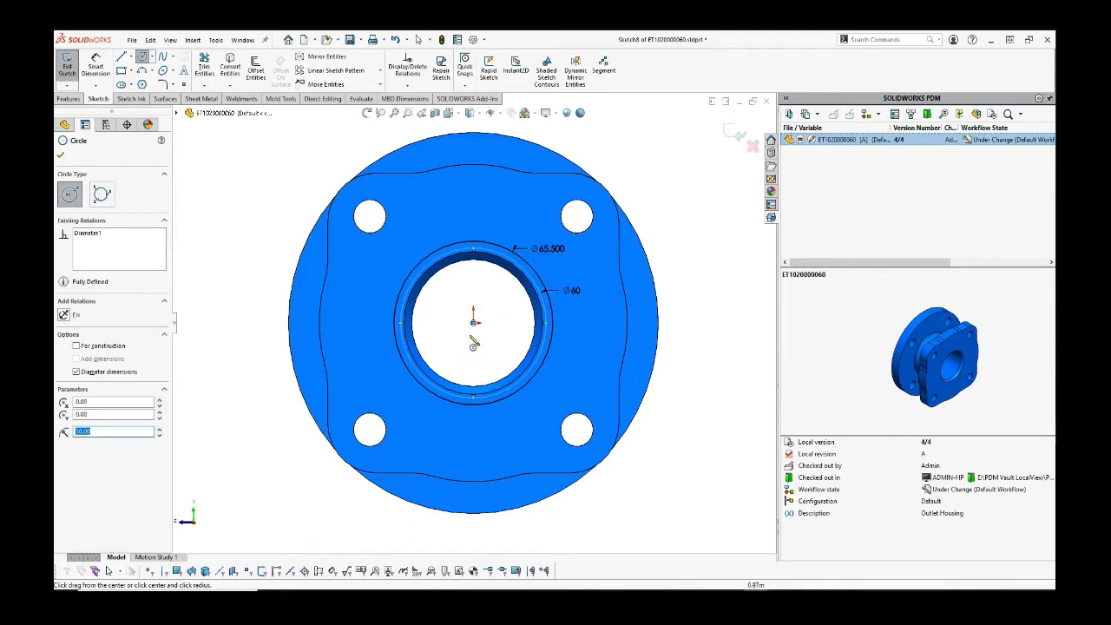
{"action": "right_click", "coordinate": [483, 314]}
{"action": "left_click", "coordinate": [483, 314]}
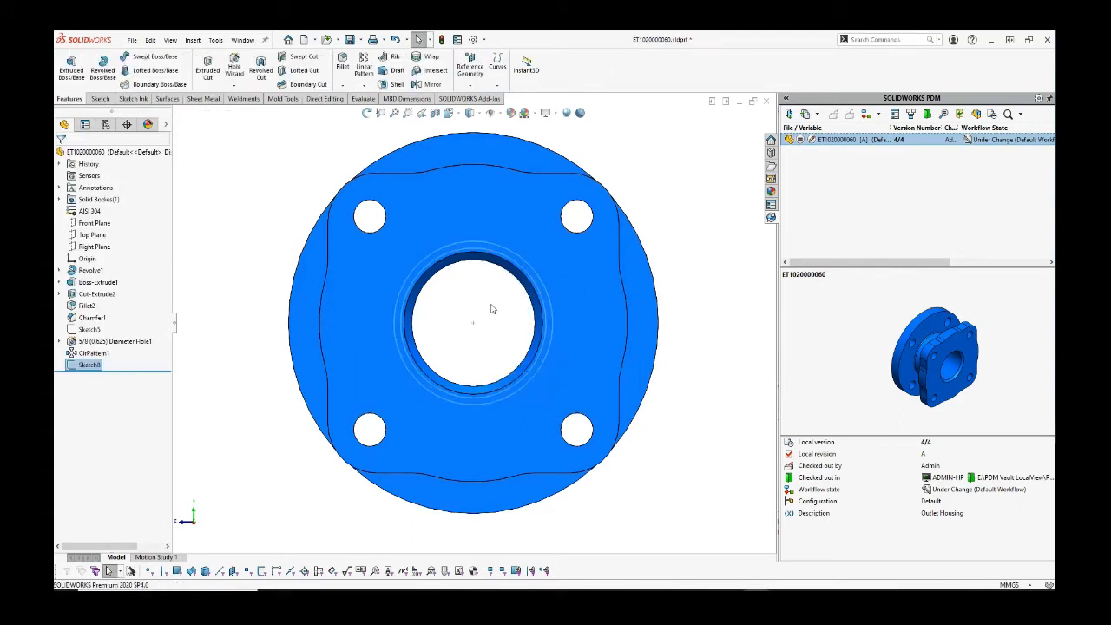
Step: Cut the groove 1 mm deep with a blind extruded cut
{"action": "left_click", "coordinate": [200, 81]}
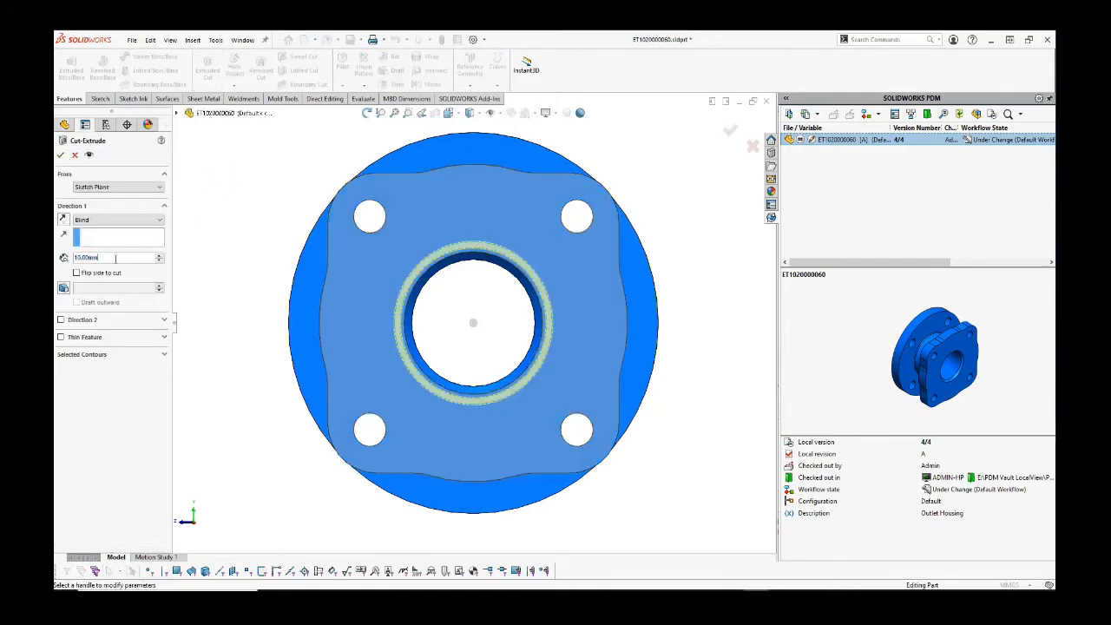
{"action": "type", "text": "1"}
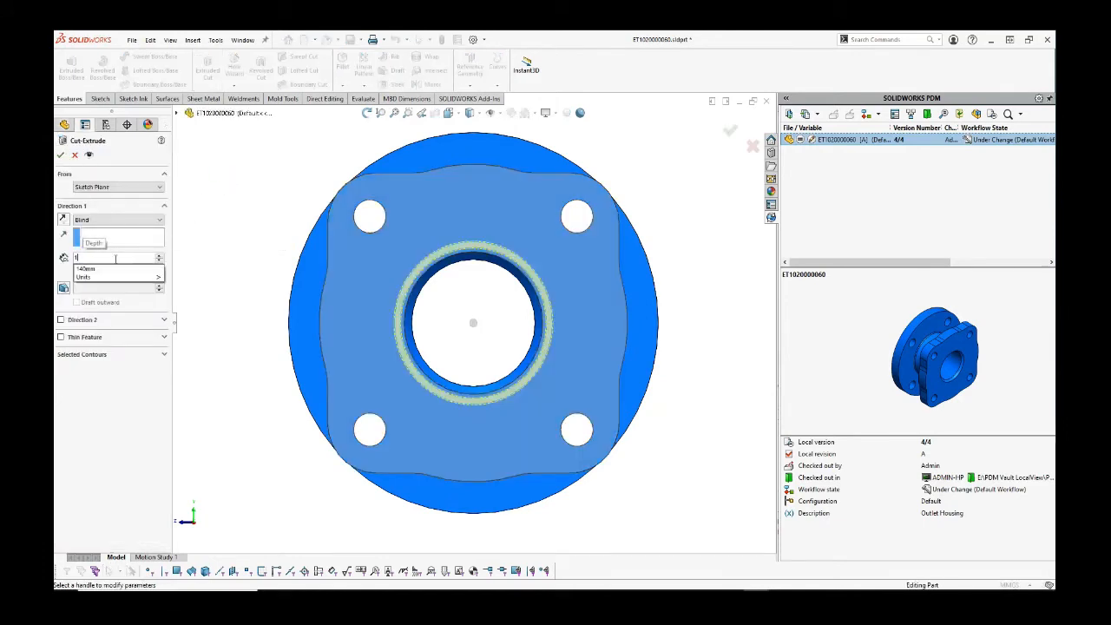
{"action": "key", "text": "Return"}
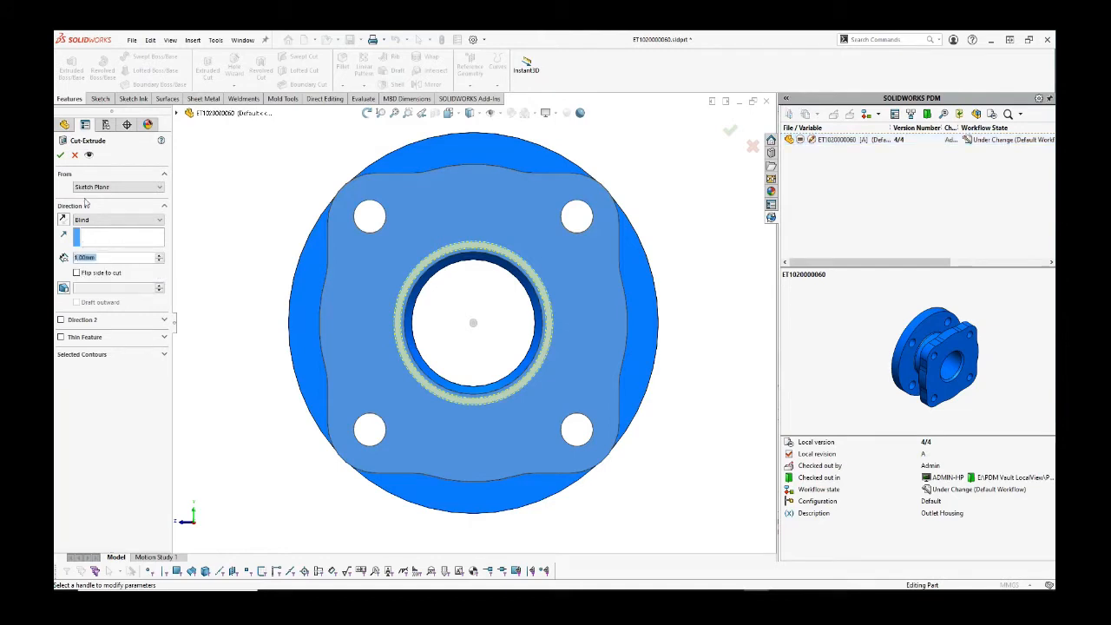
{"action": "left_click", "coordinate": [60, 154]}
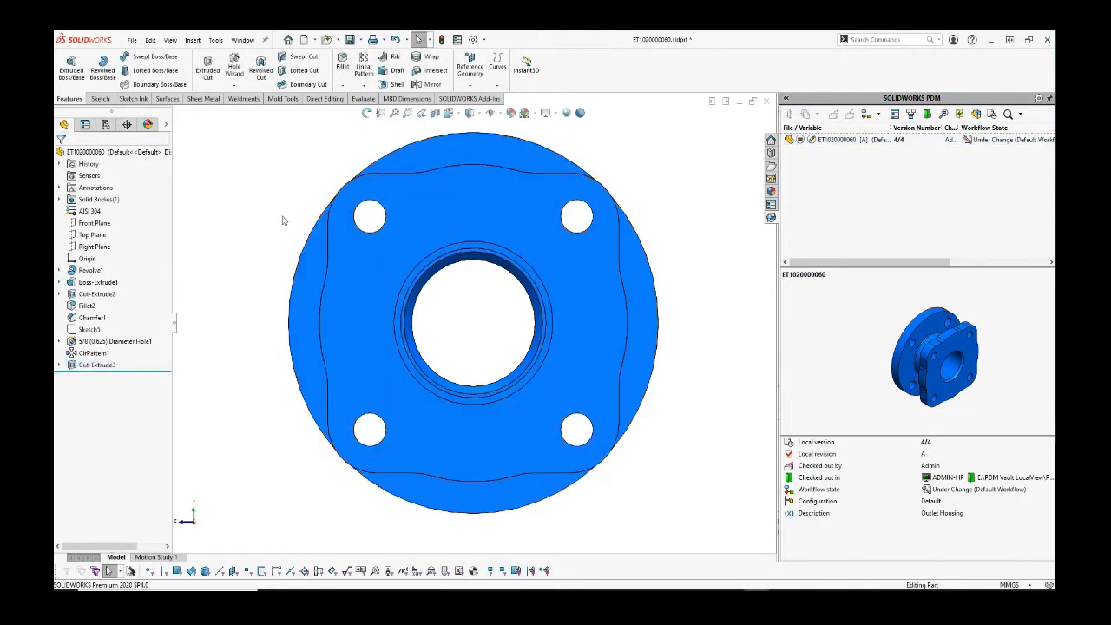
{"action": "left_click", "coordinate": [283, 216]}
{"action": "scroll", "coordinate": [437, 295], "scroll_direction": "up", "scroll_amount": 3}
{"action": "middle_click_drag", "start_coordinate": [436, 295], "coordinate": [507, 323]}
{"action": "scroll", "coordinate": [506, 323], "scroll_direction": "down", "scroll_amount": 4}
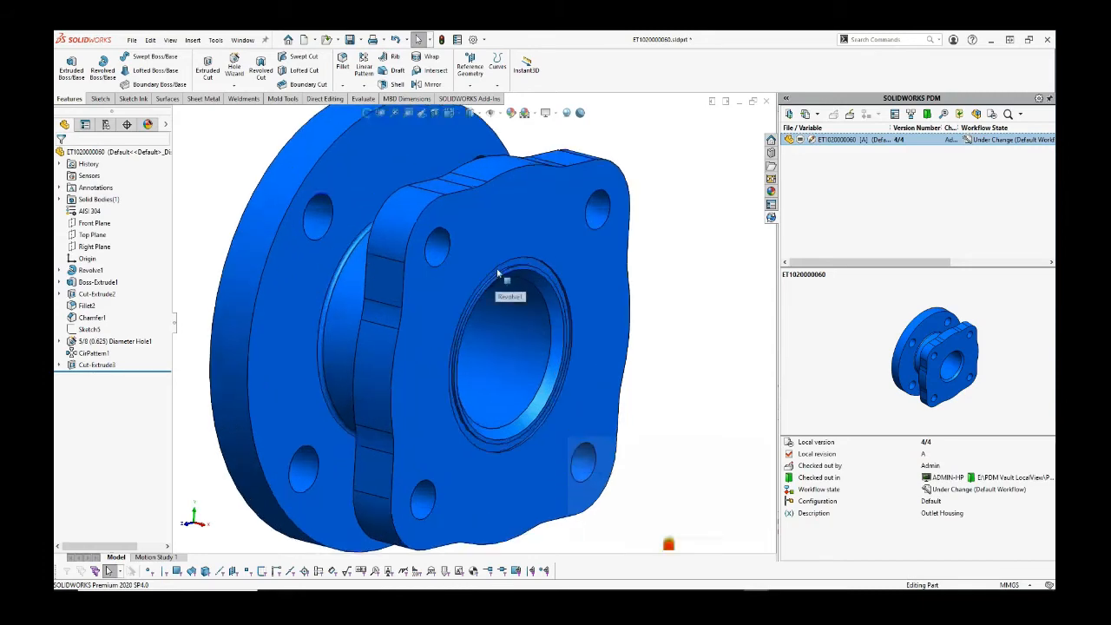
{"action": "scroll", "coordinate": [497, 274], "scroll_direction": "down", "scroll_amount": 1}
{"action": "scroll", "coordinate": [669, 171], "scroll_direction": "up", "scroll_amount": 2}
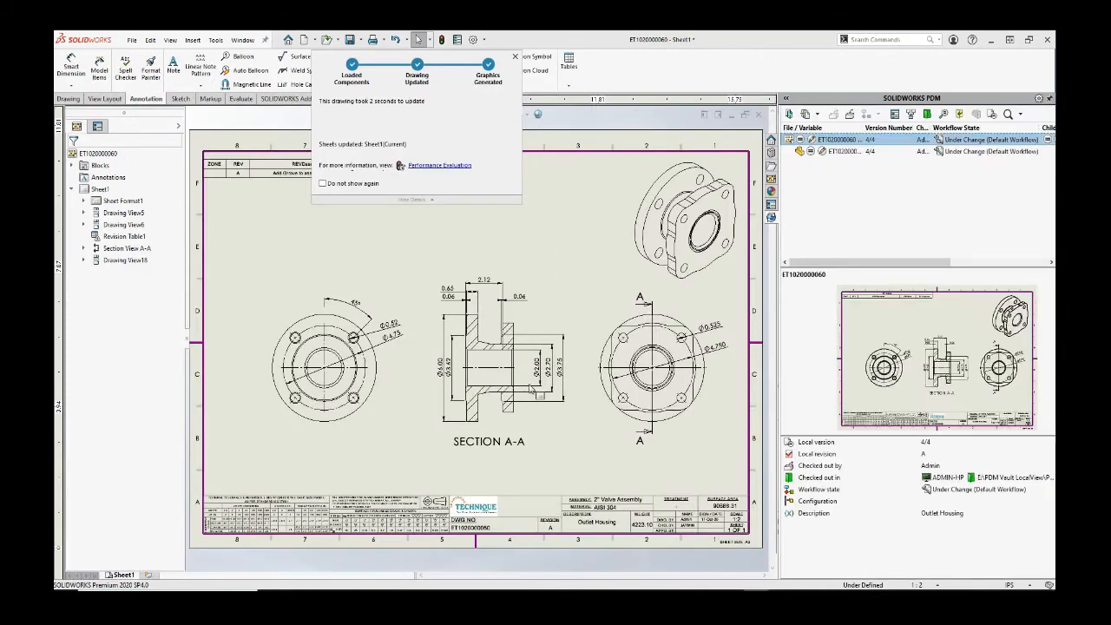
Step: Move the Ø2.00 dimension nearer the bore and add the 0.03 groove width dimension
{"action": "scroll", "coordinate": [517, 368], "scroll_direction": "down", "scroll_amount": 10}
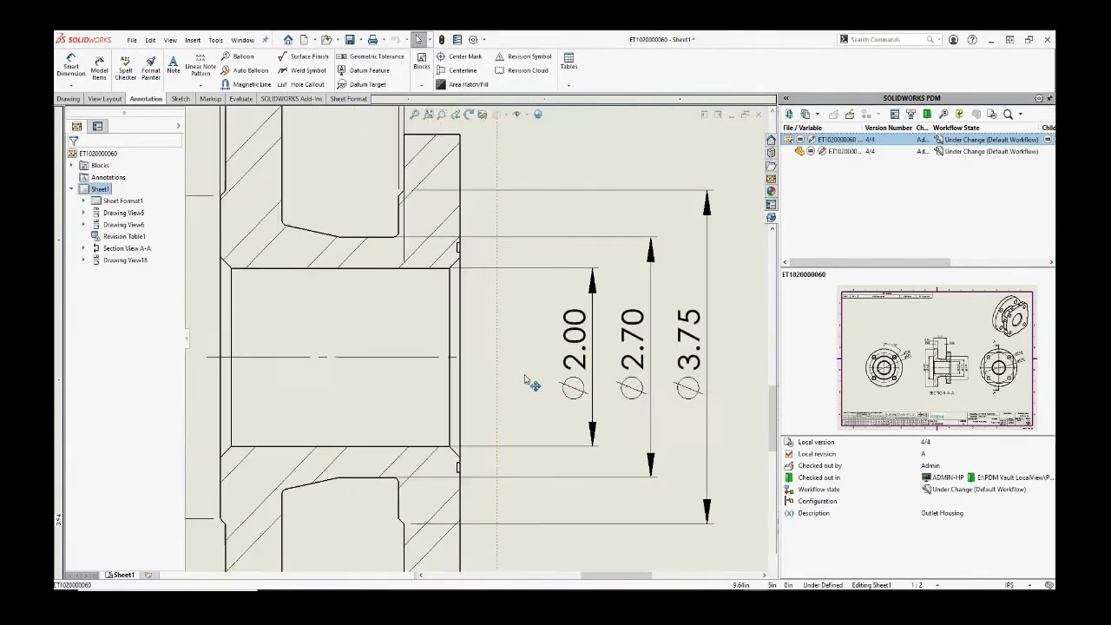
{"action": "left_click", "coordinate": [536, 347]}
{"action": "left_click_drag", "start_coordinate": [536, 347], "coordinate": [483, 352]}
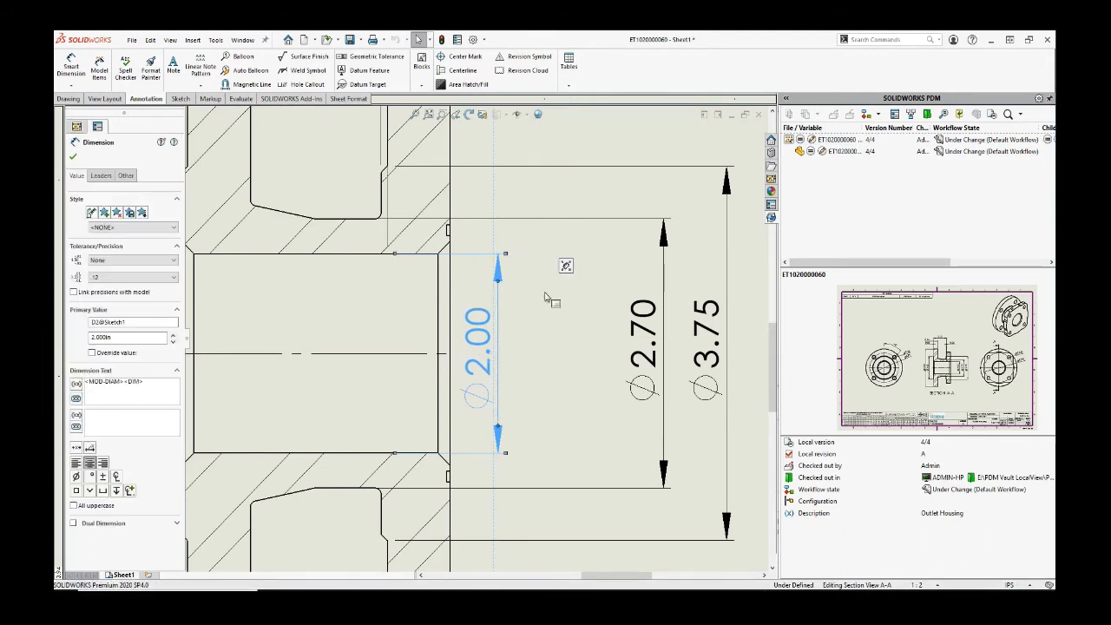
{"action": "left_click", "coordinate": [509, 251]}
{"action": "left_click", "coordinate": [71, 65]}
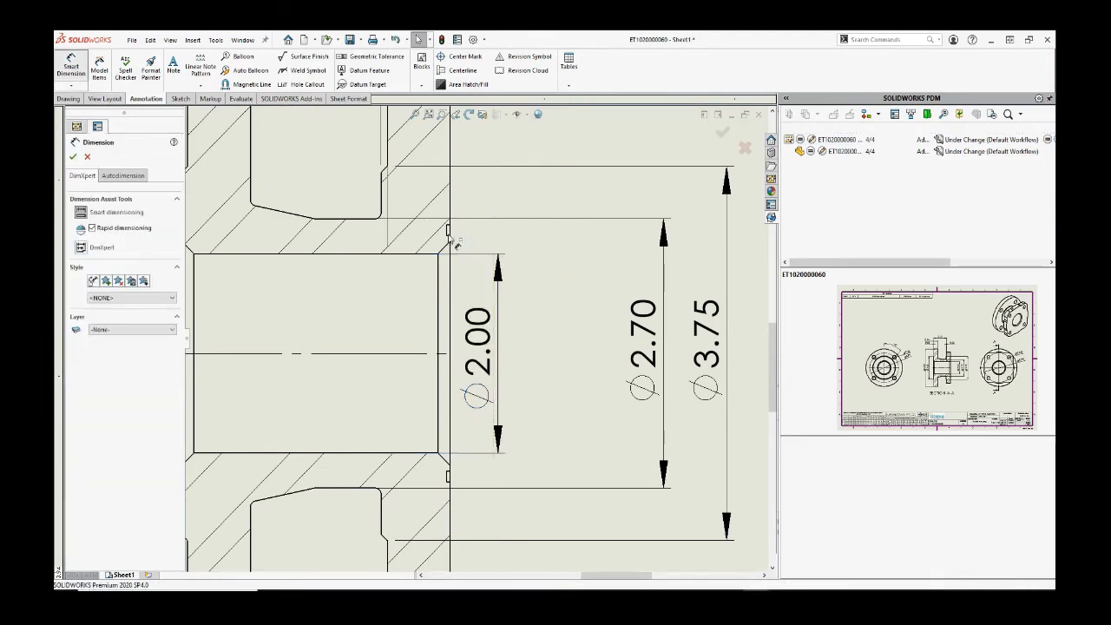
{"action": "left_click", "coordinate": [445, 236]}
{"action": "left_click", "coordinate": [448, 217]}
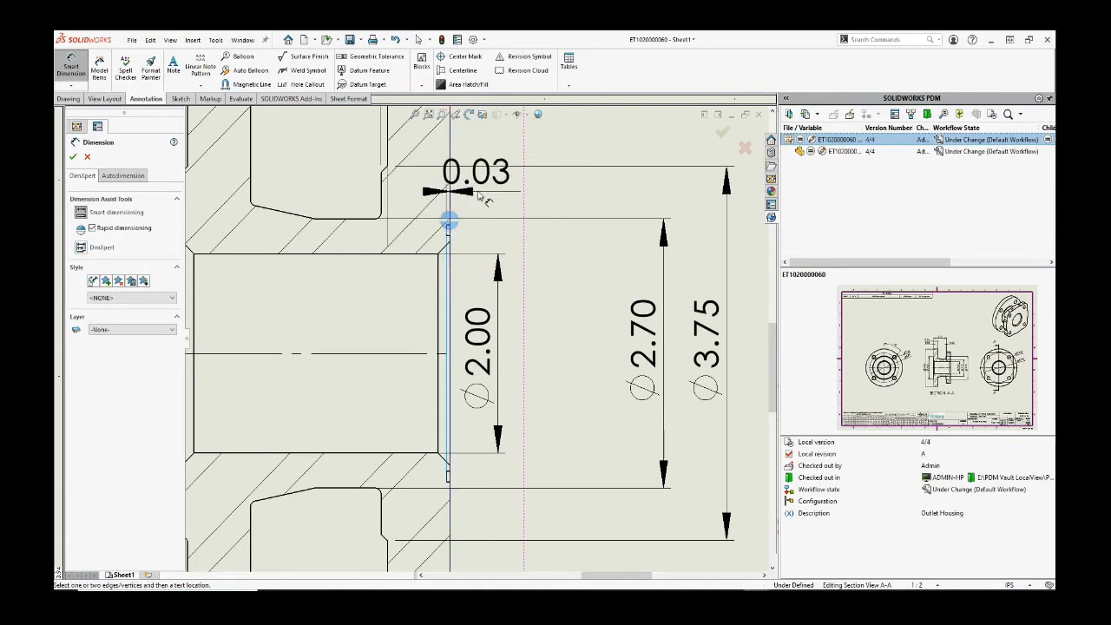
{"action": "left_click", "coordinate": [474, 264]}
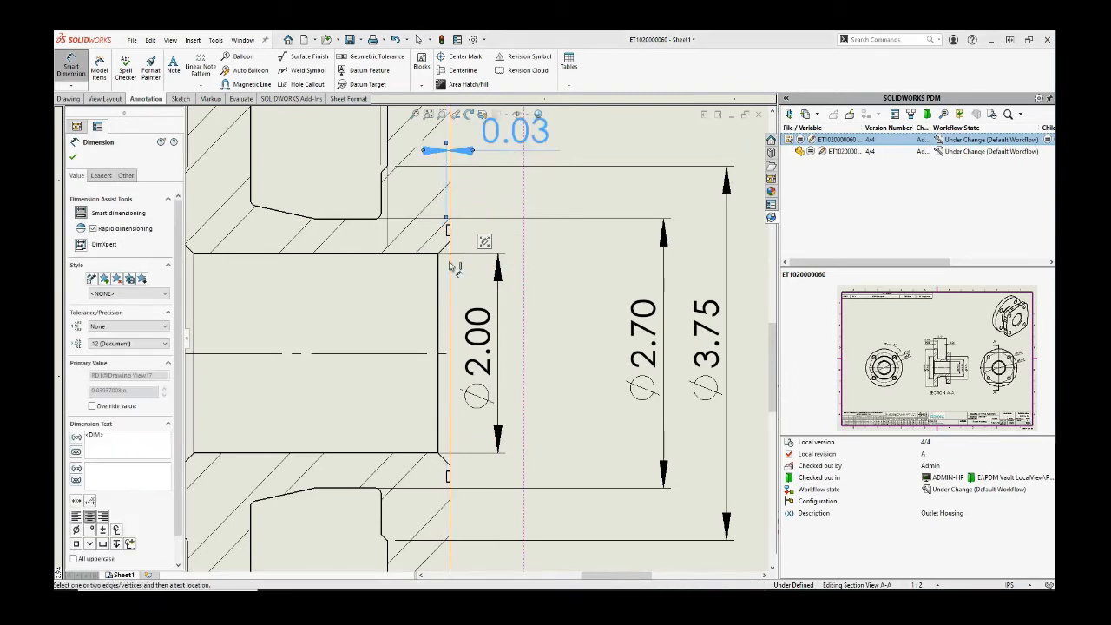
Step: Add the Ø2.36 and Ø2.57 groove diameter dimensions in Section A-A
{"action": "left_click", "coordinate": [447, 234]}
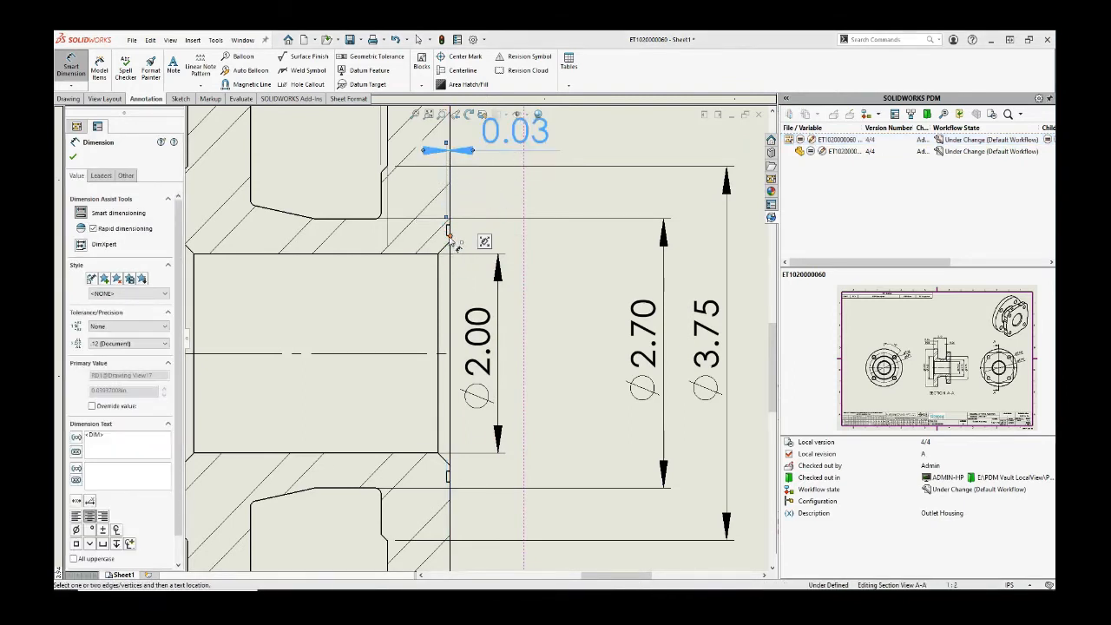
{"action": "left_click", "coordinate": [448, 473]}
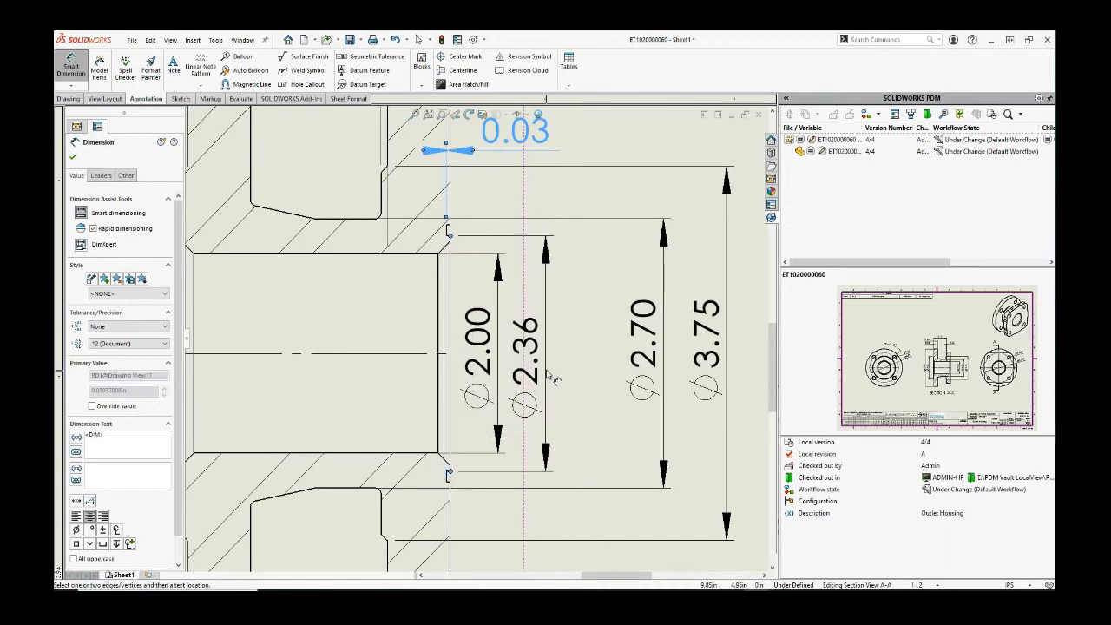
{"action": "left_click", "coordinate": [548, 357]}
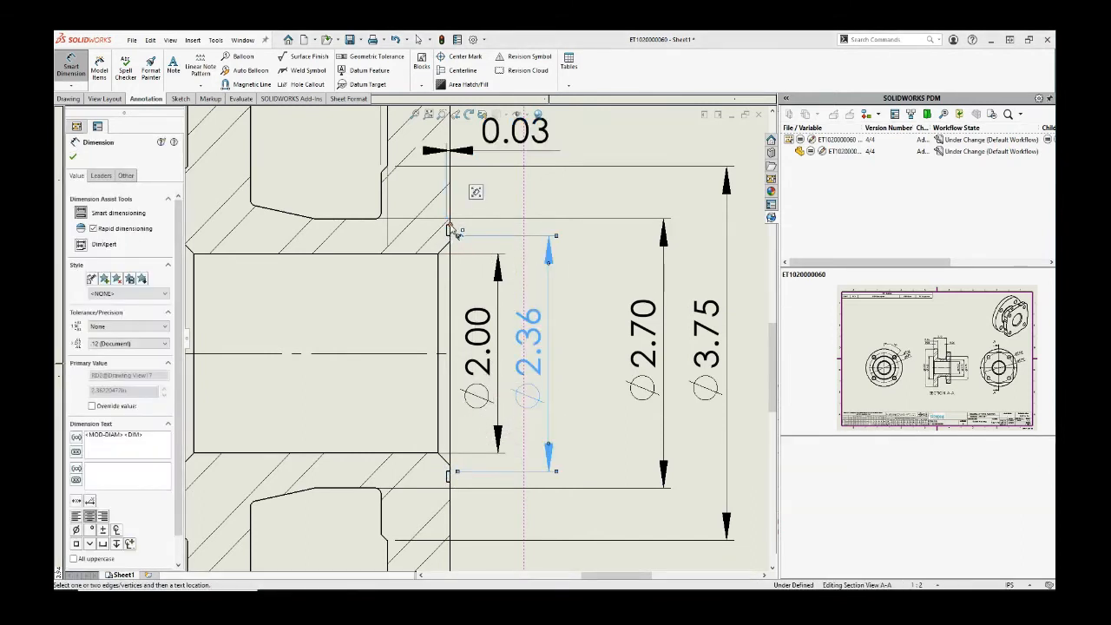
{"action": "left_click", "coordinate": [452, 483]}
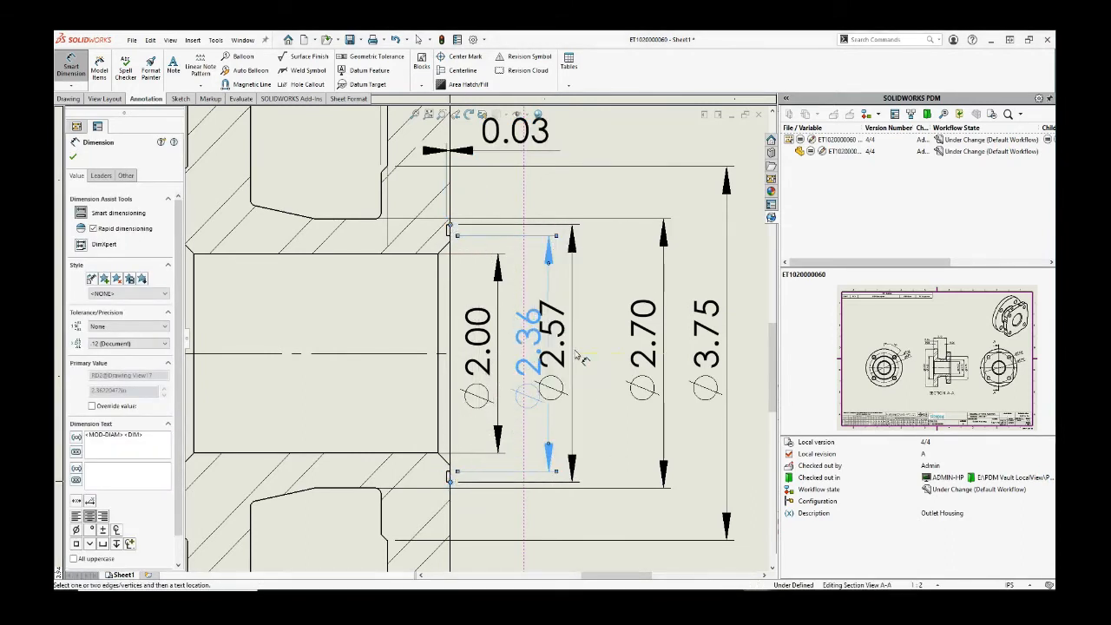
{"action": "left_click", "coordinate": [559, 417]}
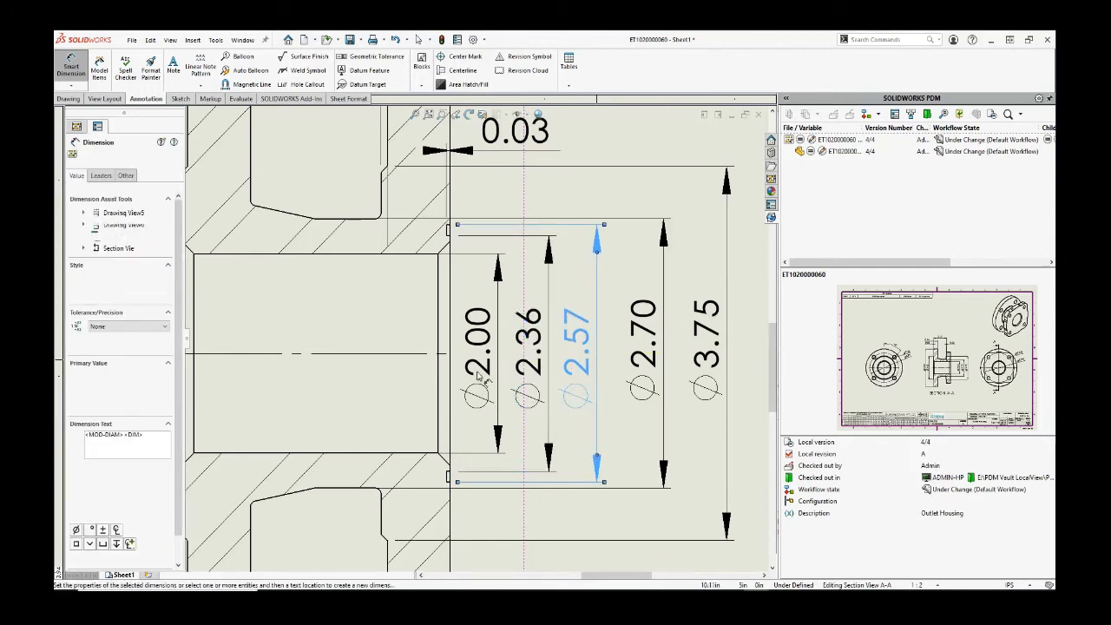
{"action": "scroll", "coordinate": [475, 339], "scroll_direction": "up", "scroll_amount": 5}
{"action": "key", "text": "Escape"}
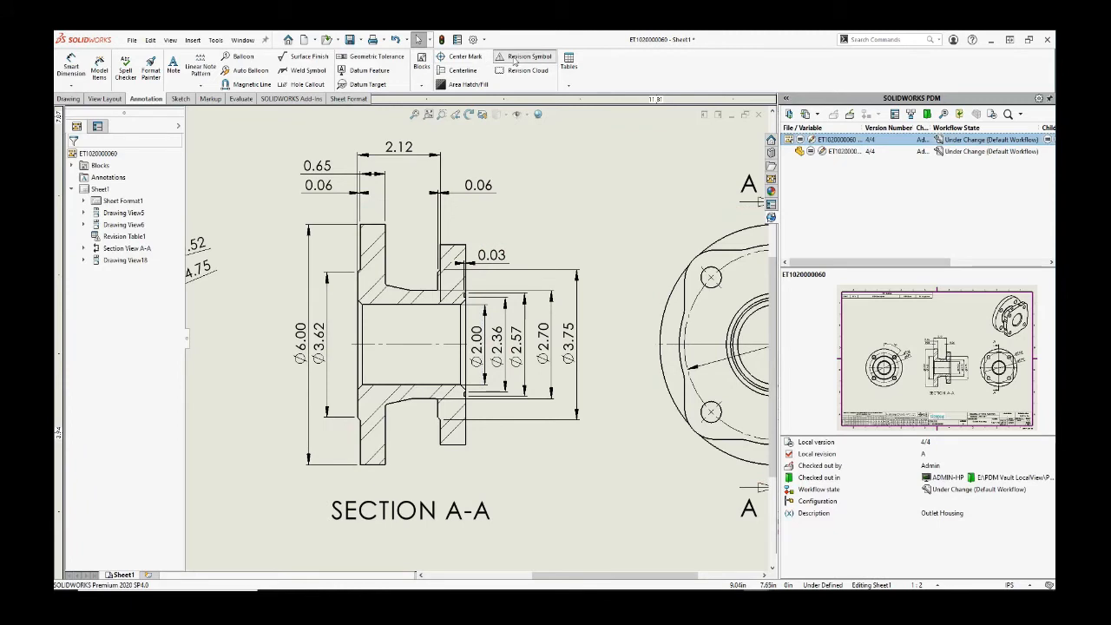
Step: Place a revision symbol beside the 0.03 dimension and fit the sheet in view
{"action": "left_click", "coordinate": [529, 249]}
{"action": "key", "text": "Escape"}
{"action": "scroll", "coordinate": [562, 251], "scroll_direction": "up", "scroll_amount": 4}
{"action": "middle_click_drag", "start_coordinate": [504, 245], "coordinate": [550, 255]}
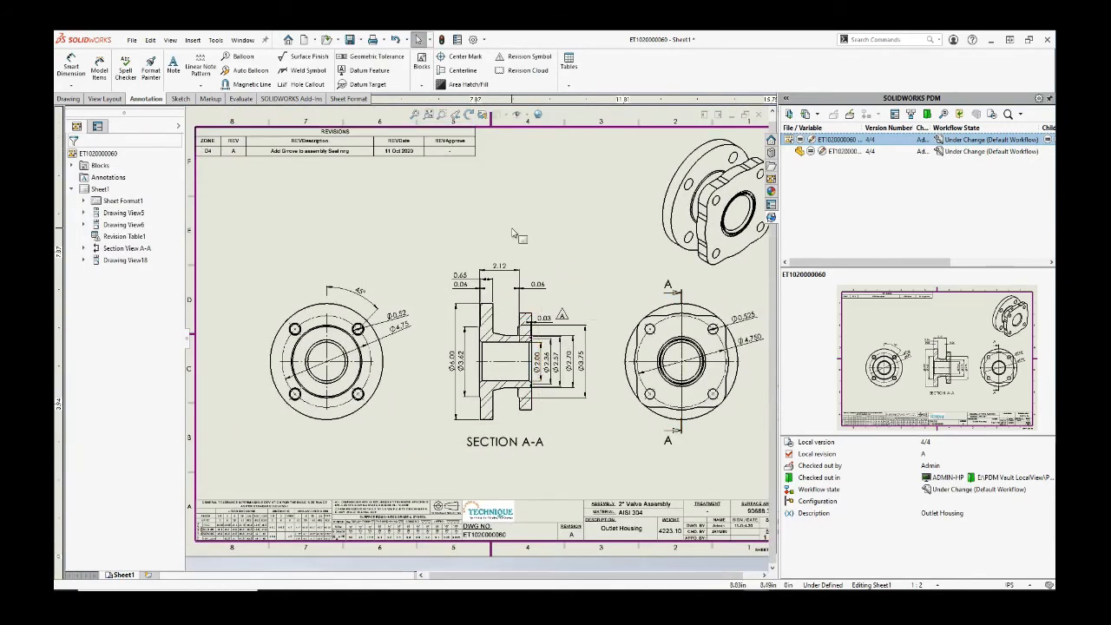
{"action": "scroll", "coordinate": [512, 233], "scroll_direction": "up", "scroll_amount": 1}
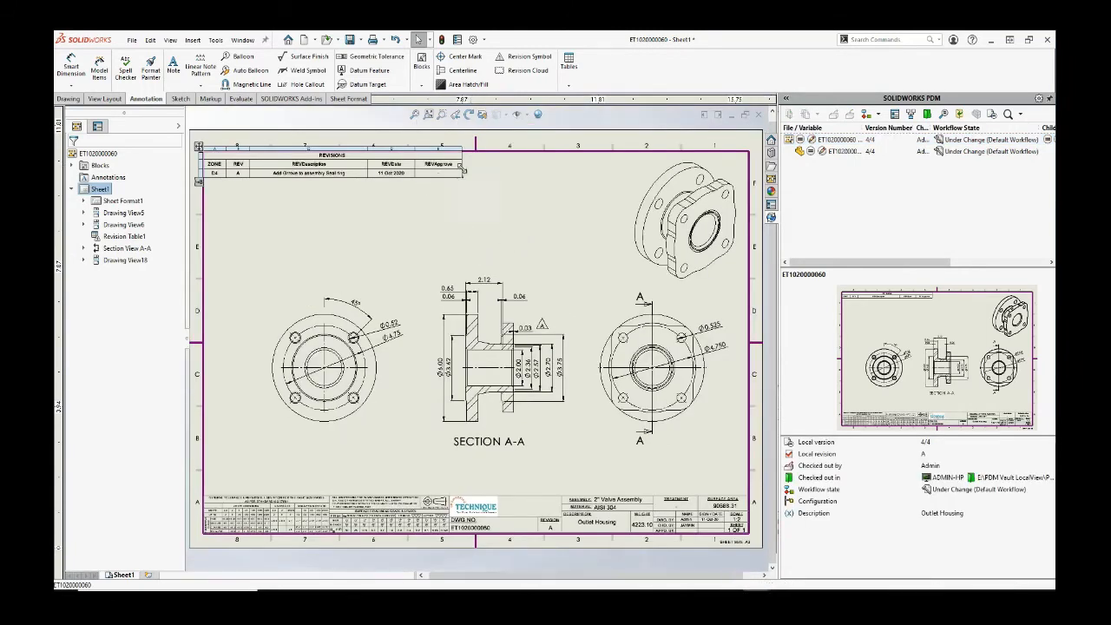
Step: Widen the PDM pane's checked-out and file name columns and select the drawing
{"action": "left_click_drag", "start_coordinate": [931, 128], "coordinate": [956, 127]}
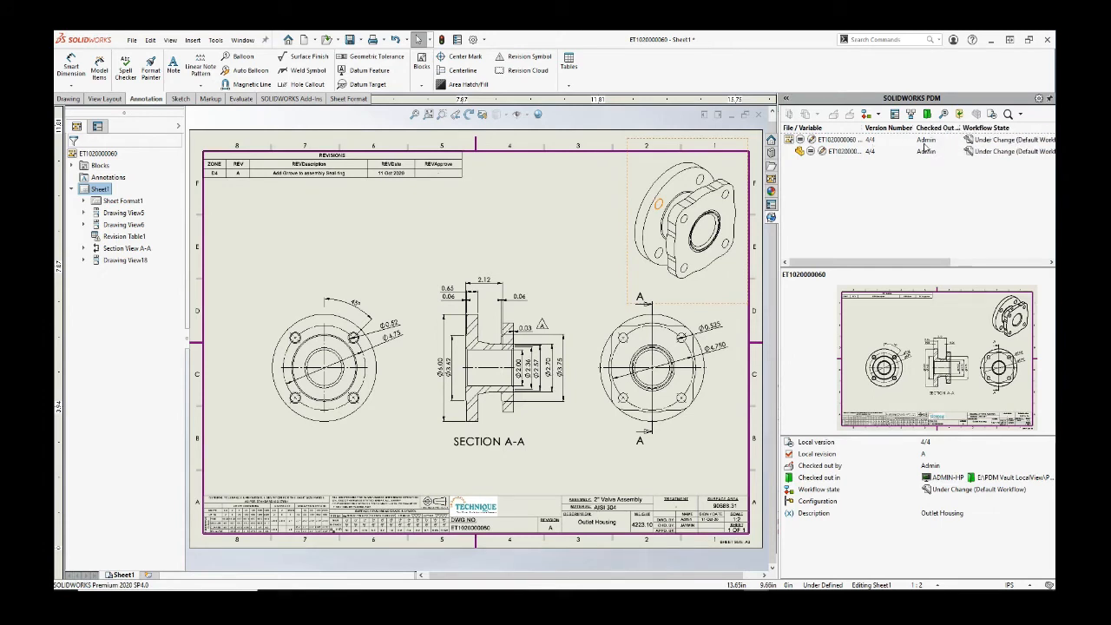
{"action": "left_click_drag", "start_coordinate": [864, 127], "coordinate": [879, 132]}
{"action": "left_click", "coordinate": [845, 142]}
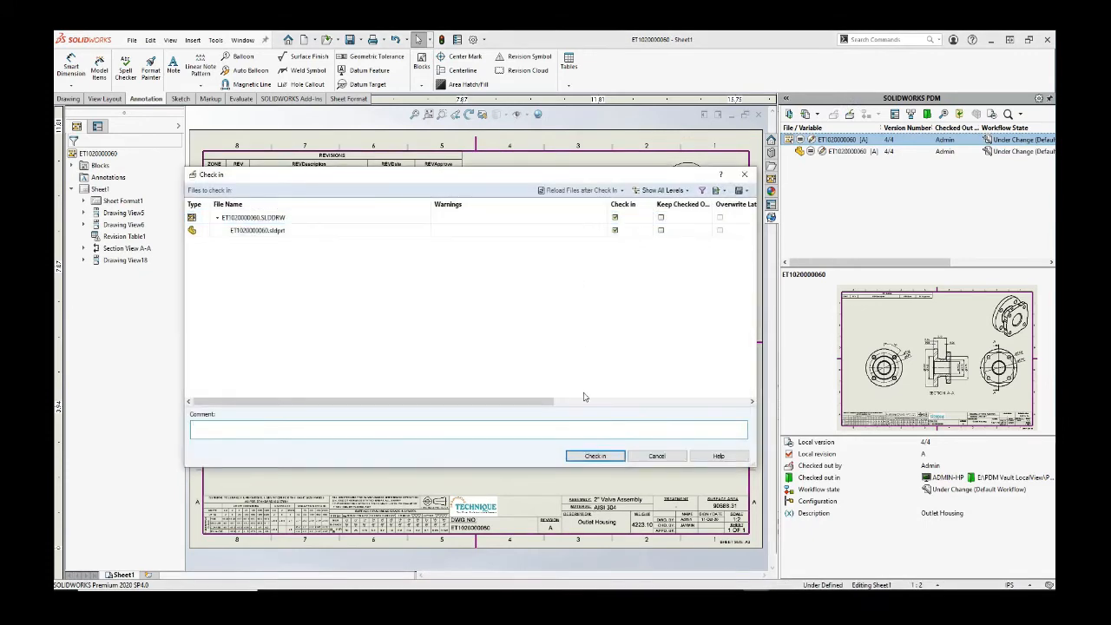
Step: Check in the drawing and part, then apply the Submit Change for Approval transition
{"action": "left_click", "coordinate": [590, 454]}
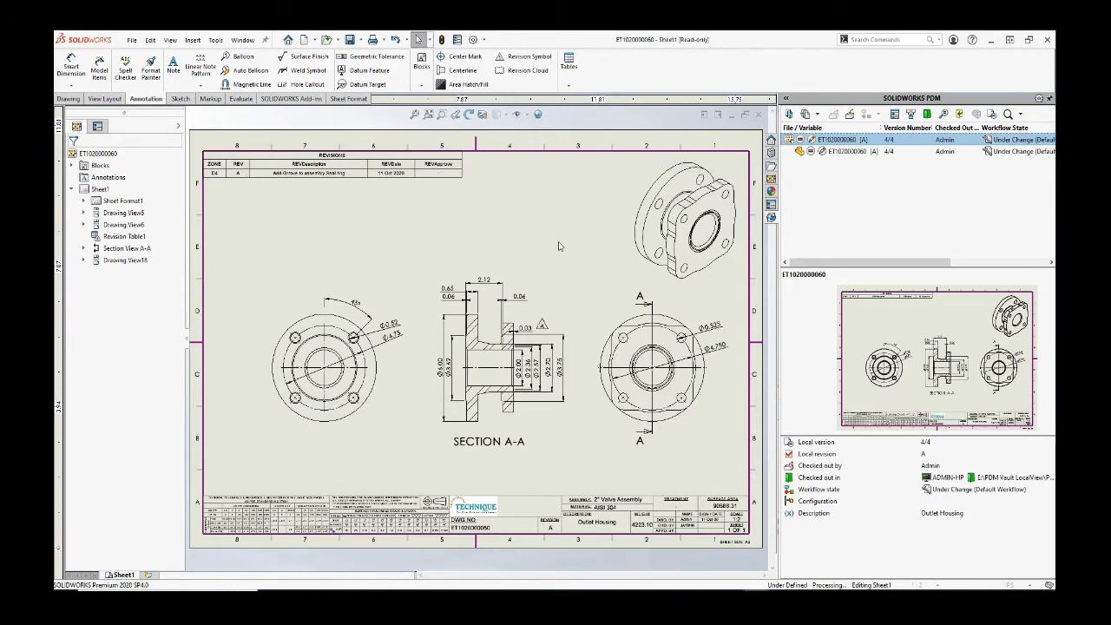
{"action": "left_click", "coordinate": [878, 116]}
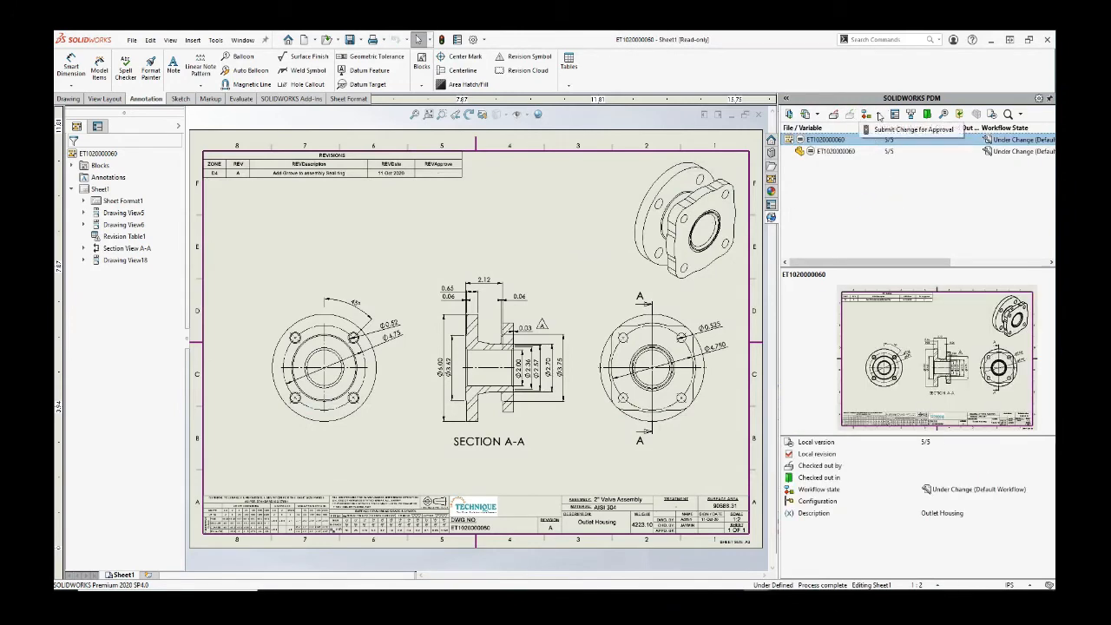
{"action": "left_click", "coordinate": [910, 129]}
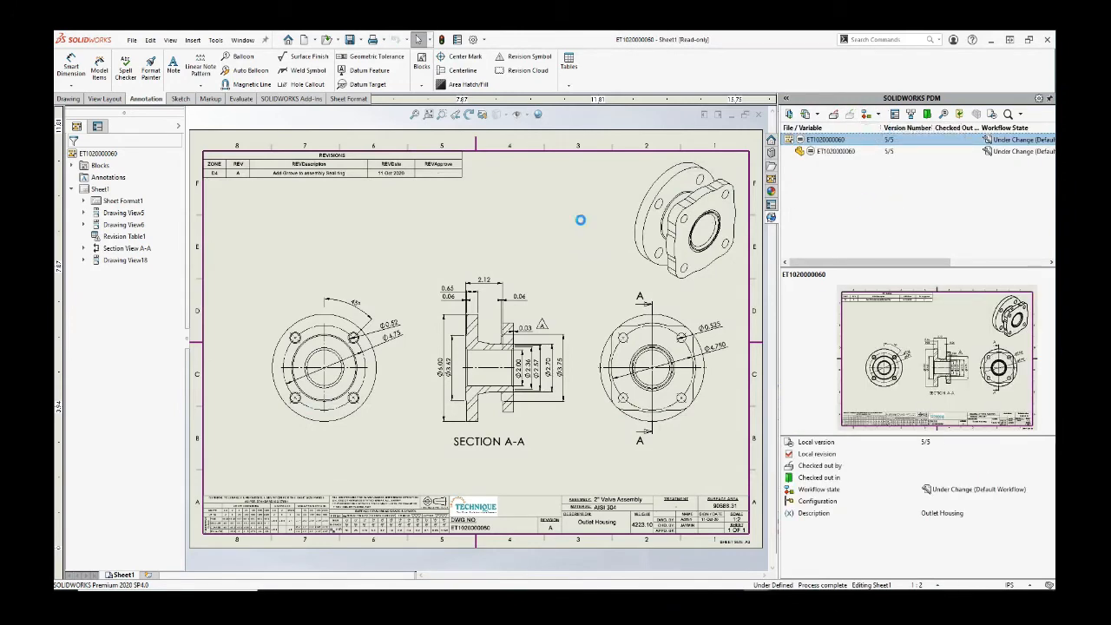
{"action": "left_click", "coordinate": [736, 440]}
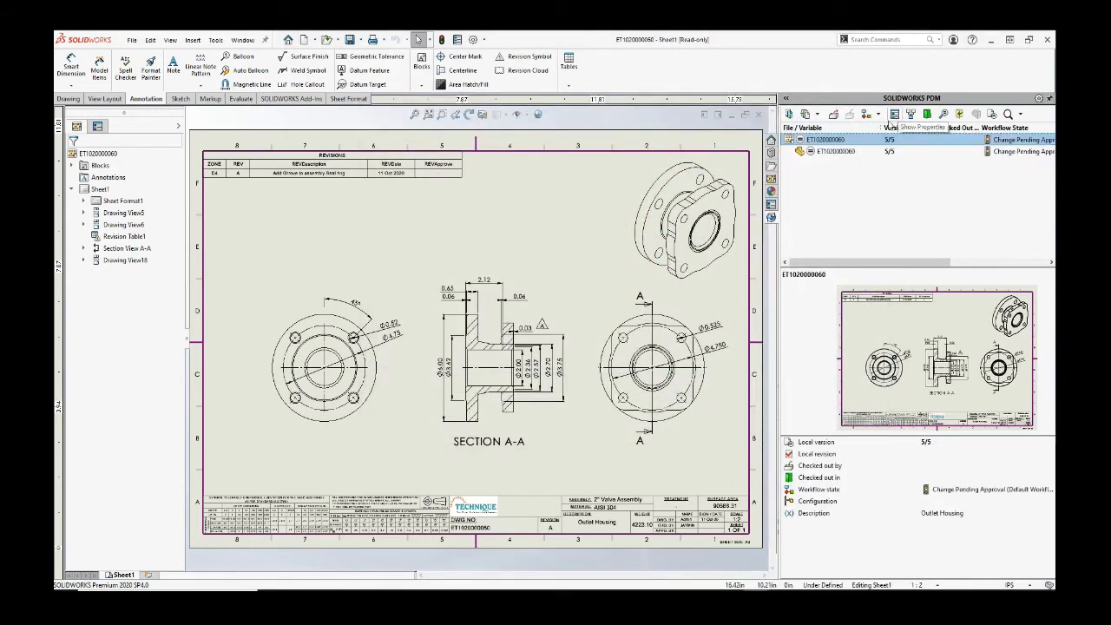
Step: Log the admin user off the vault from the PDM tray icon
{"action": "right_click", "coordinate": [926, 595]}
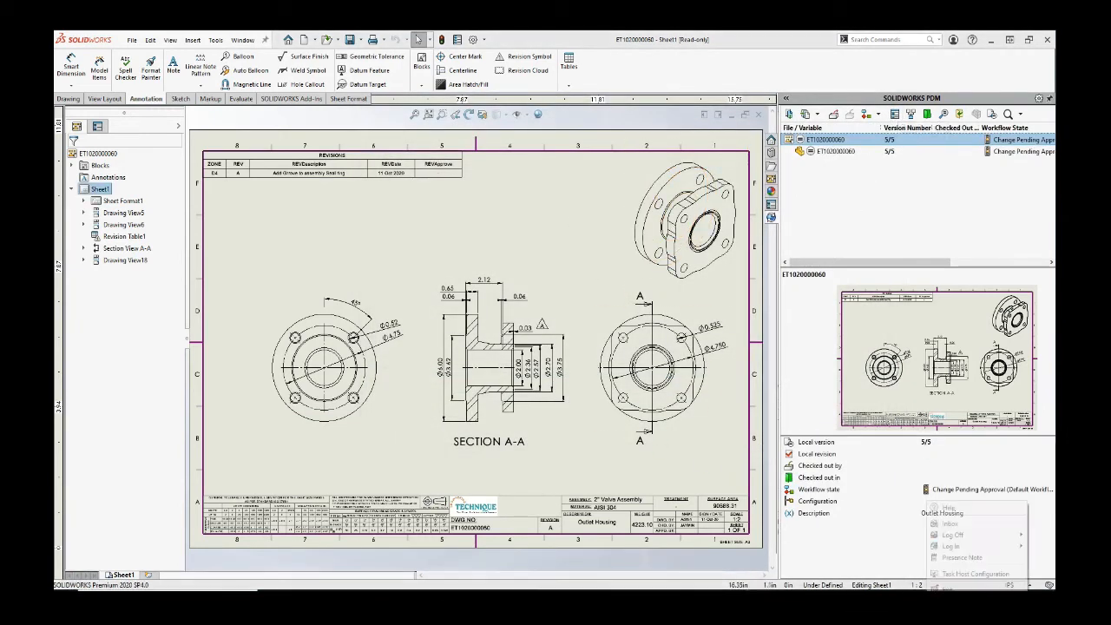
{"action": "mouse_move", "coordinate": [947, 535]}
{"action": "left_click", "coordinate": [903, 536]}
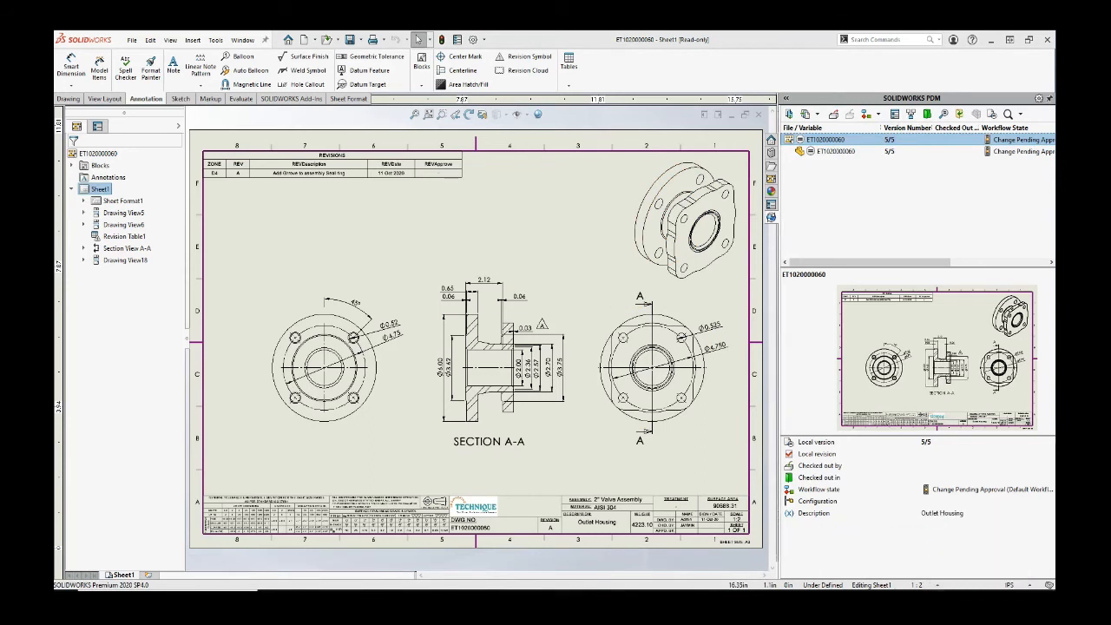
Step: Log in to PDMProfessional as the approver and approve the change with 'Change Approved'
{"action": "right_click", "coordinate": [926, 595]}
{"action": "mouse_move", "coordinate": [947, 559]}
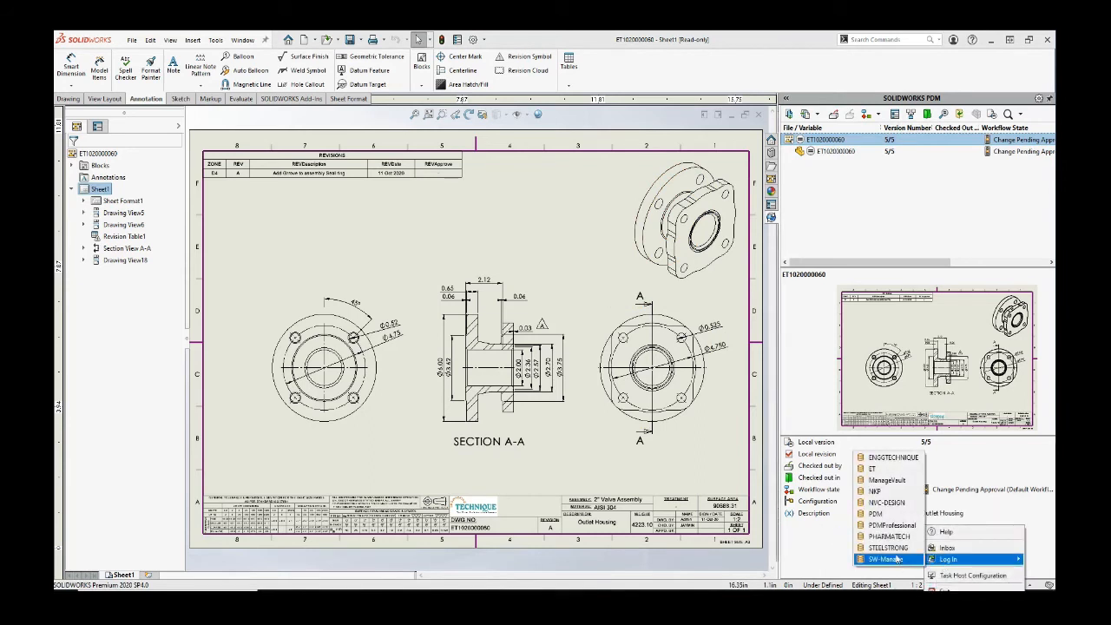
{"action": "left_click", "coordinate": [892, 526]}
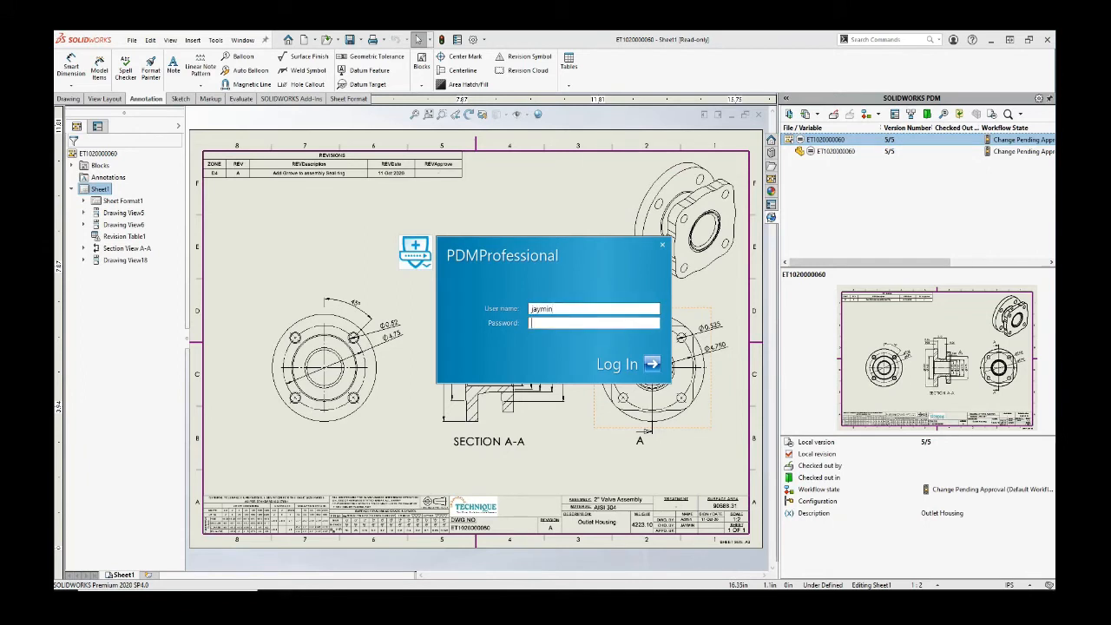
{"action": "key", "text": "Return"}
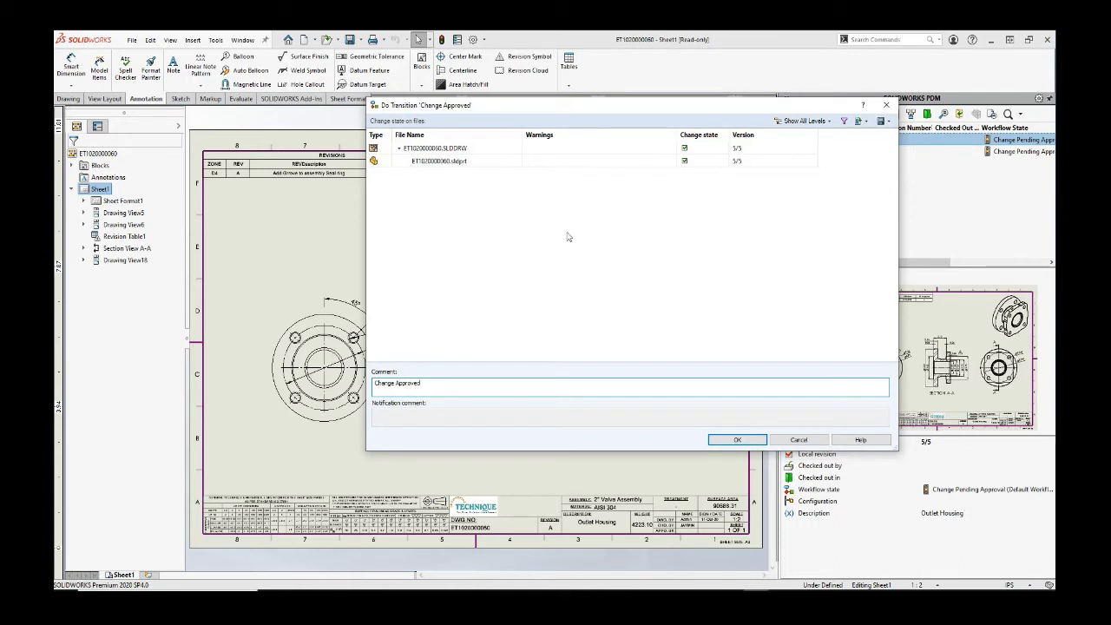
{"action": "left_click", "coordinate": [737, 440]}
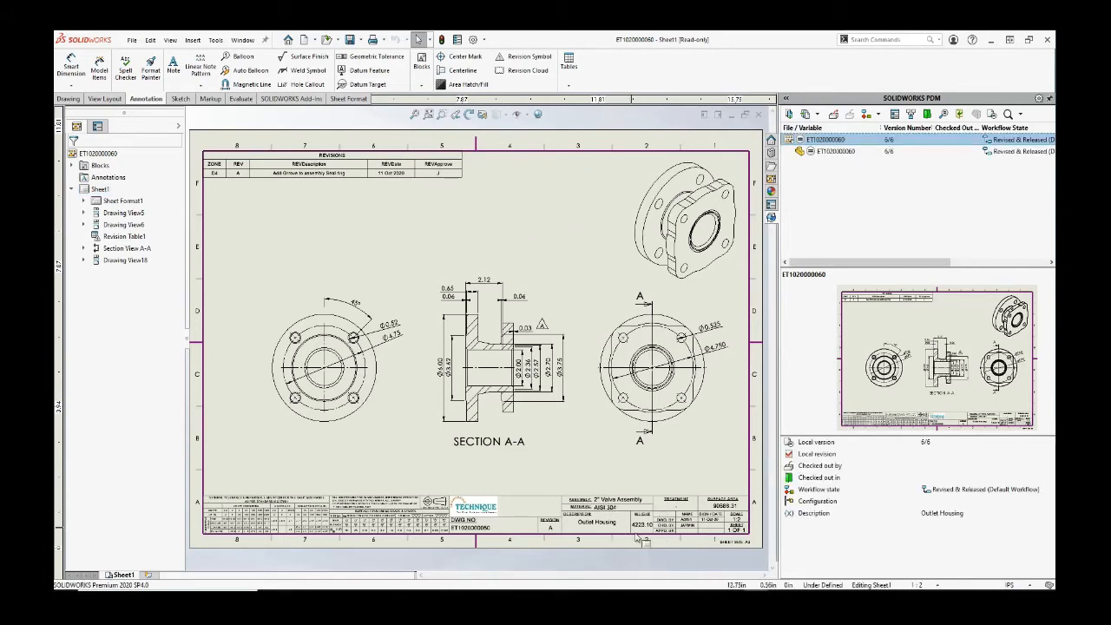
Step: Zoom in to check the REVApprove entry in the revision table, then fit the sheet
{"action": "scroll", "coordinate": [534, 260], "scroll_direction": "down", "scroll_amount": 4}
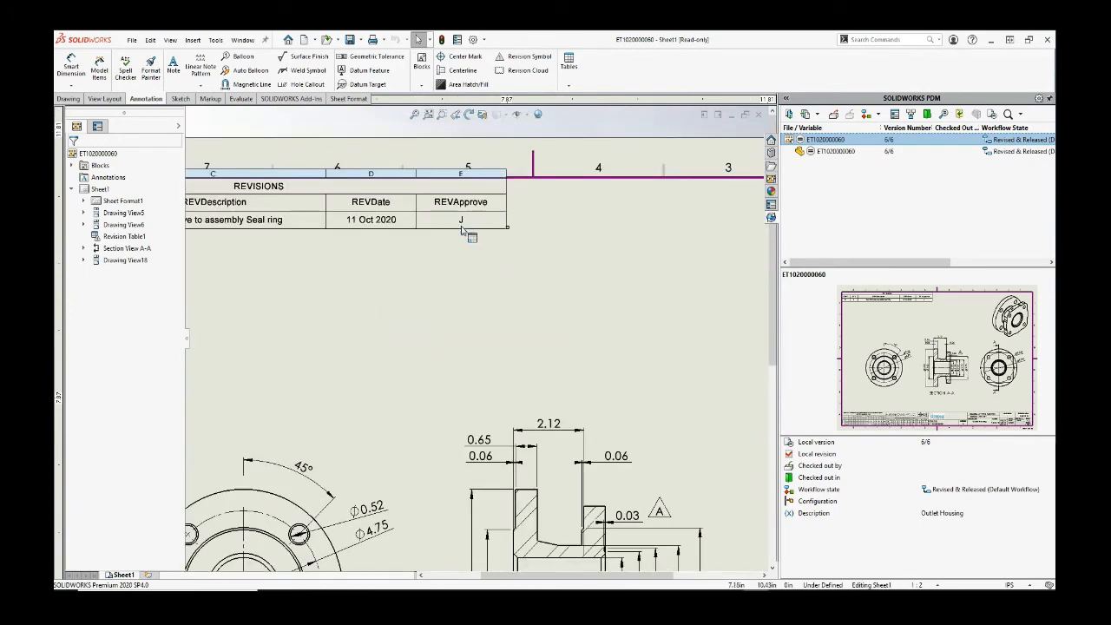
{"action": "key", "text": "f"}
{"action": "left_click", "coordinate": [508, 232]}
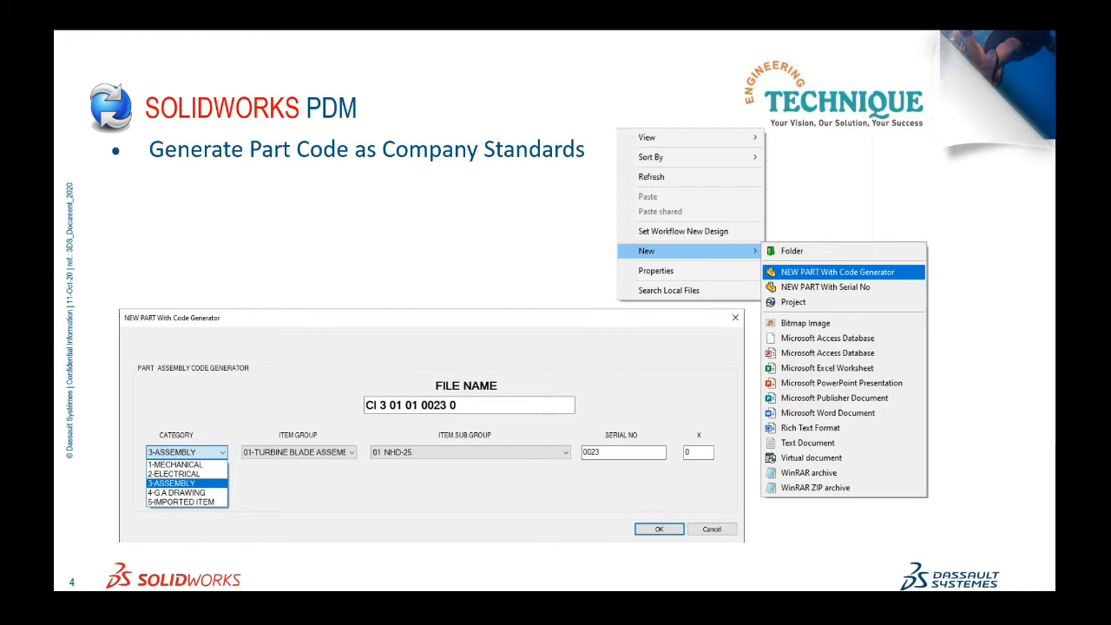
Step: Advance the slideshow to the next slide
{"action": "key", "text": "Right"}
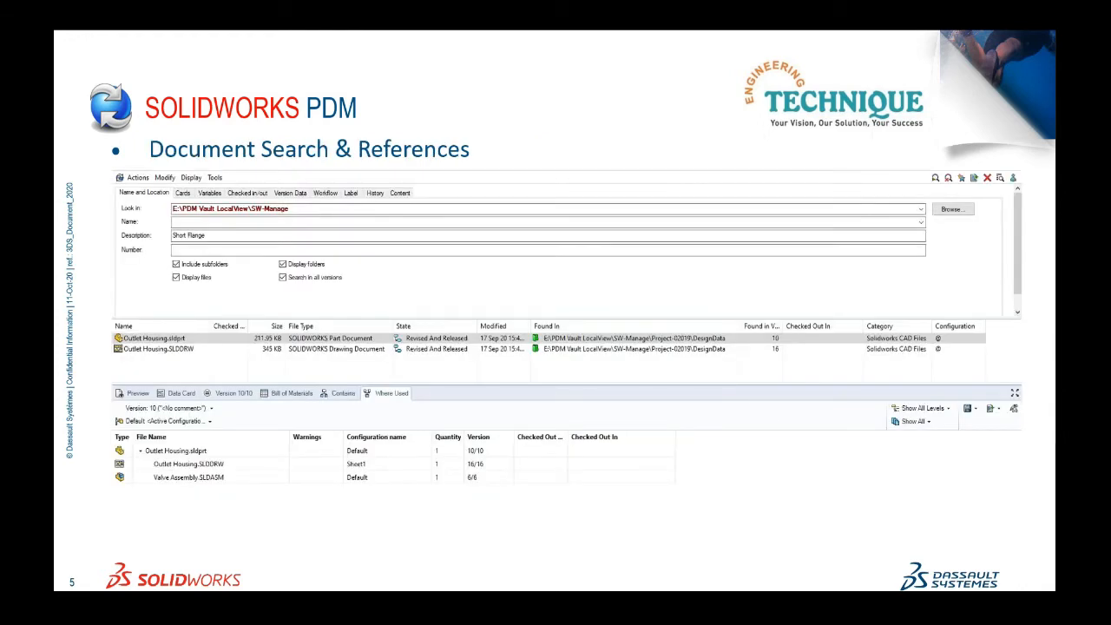
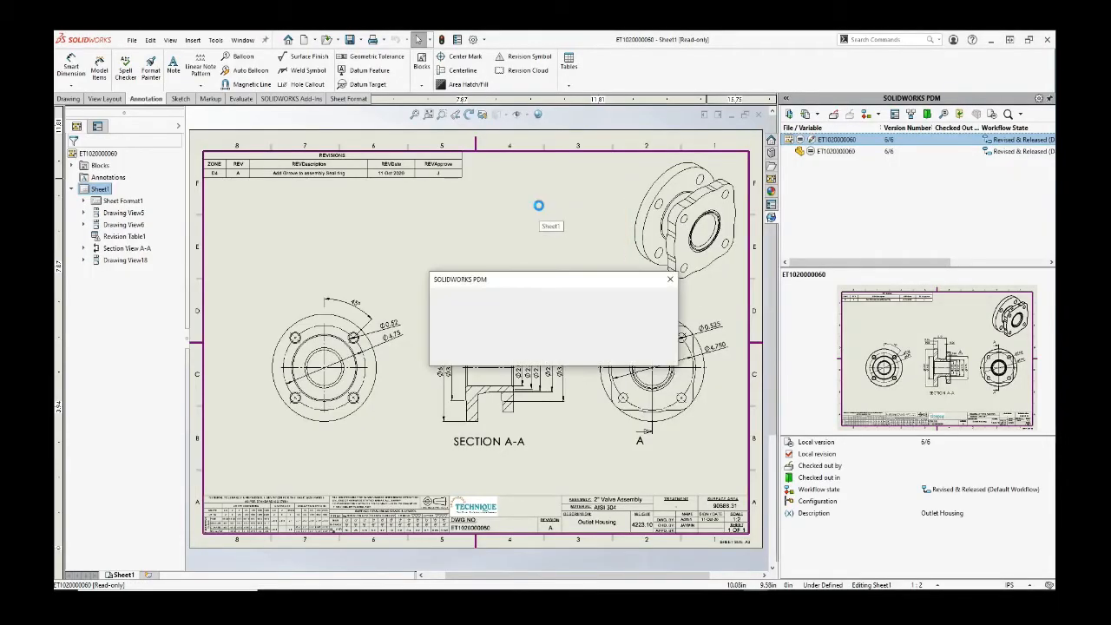
Step: Dismiss the PDM warning and fit the whole drawing sheet in view
{"action": "key", "text": "Return"}
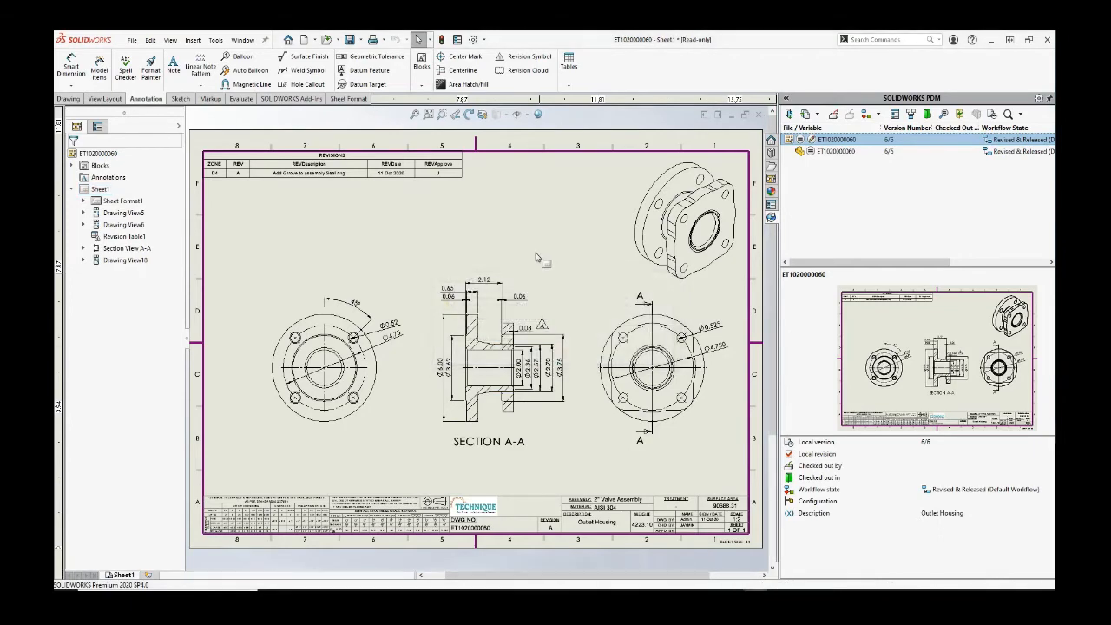
{"action": "key", "text": "f"}
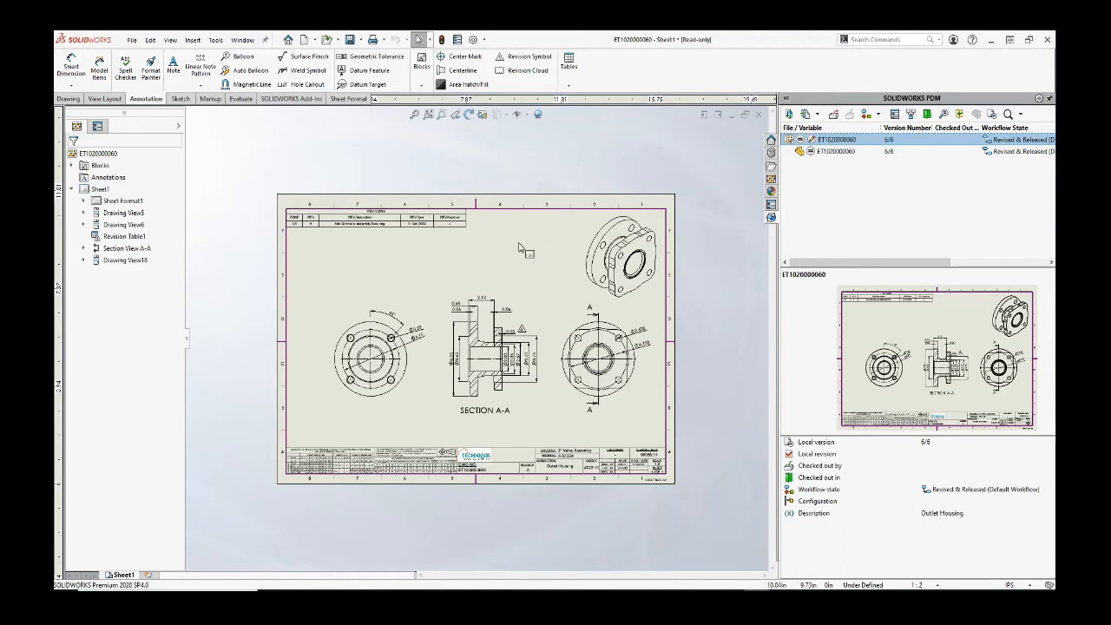
{"action": "scroll", "coordinate": [520, 230], "scroll_direction": "up", "scroll_amount": 2}
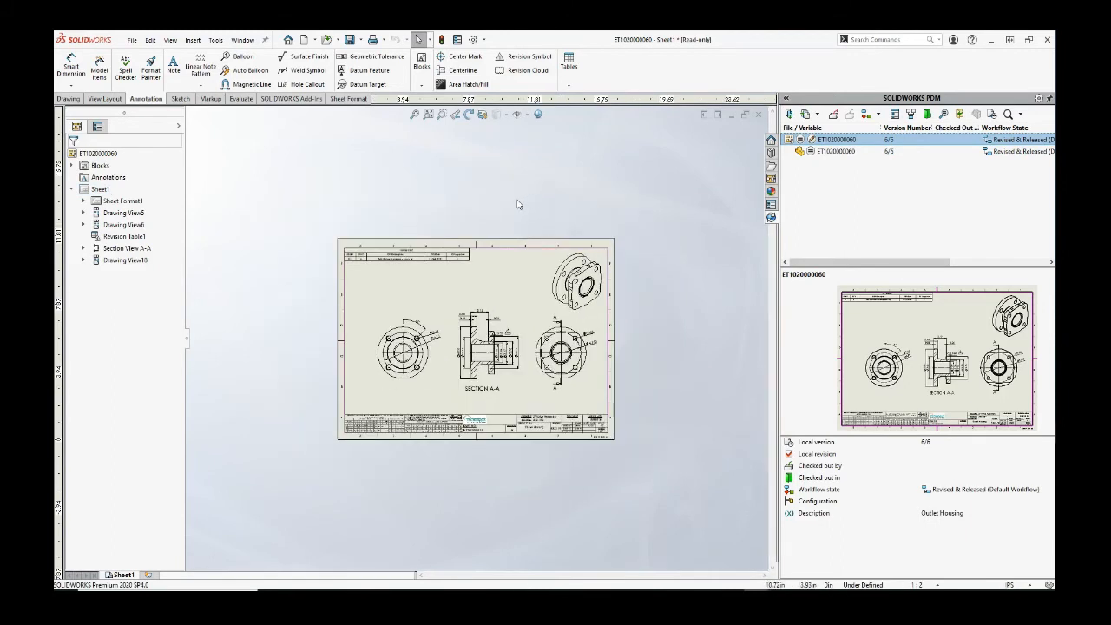
Step: Exit Isolate on the ball valve assembly to show every component, then return to the drawing and File Explorer
{"action": "key", "text": "ctrl+Tab"}
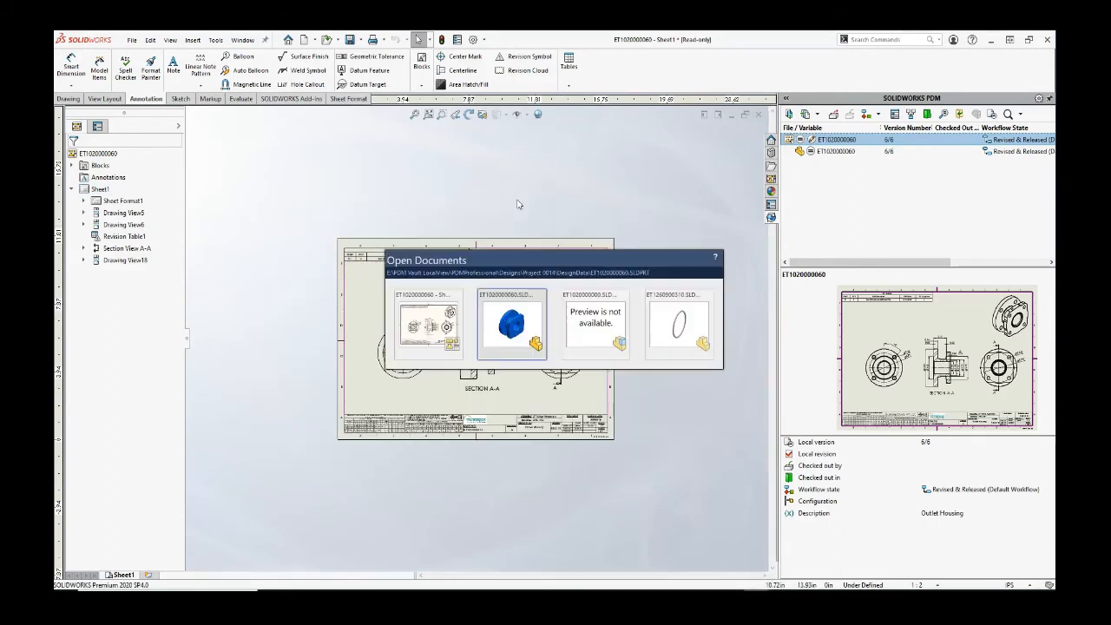
{"action": "left_click", "coordinate": [576, 328]}
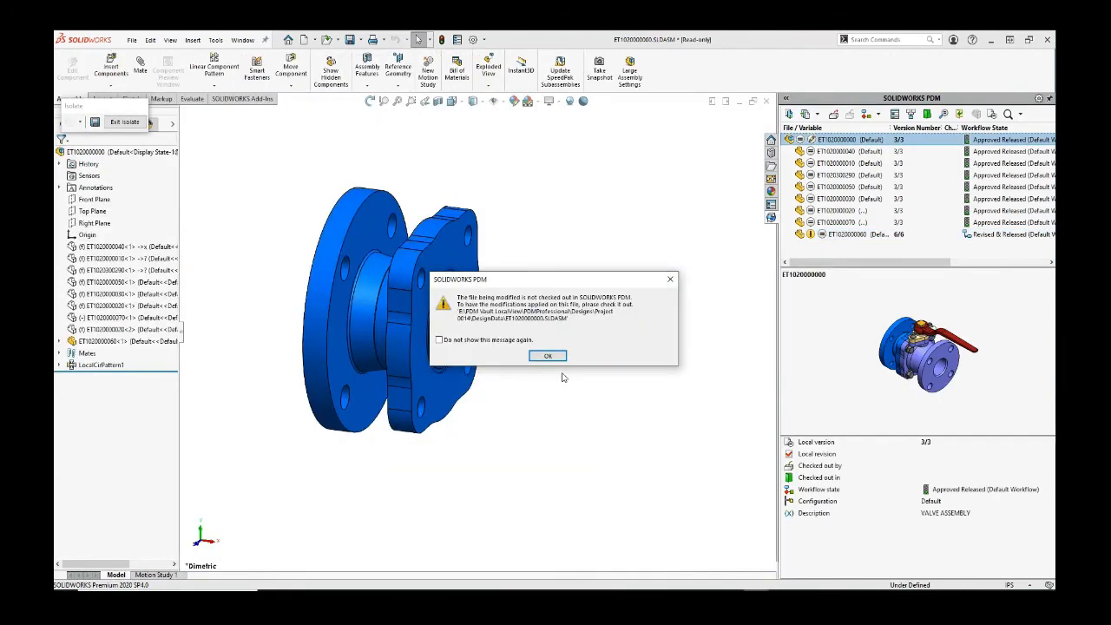
{"action": "left_click", "coordinate": [548, 357]}
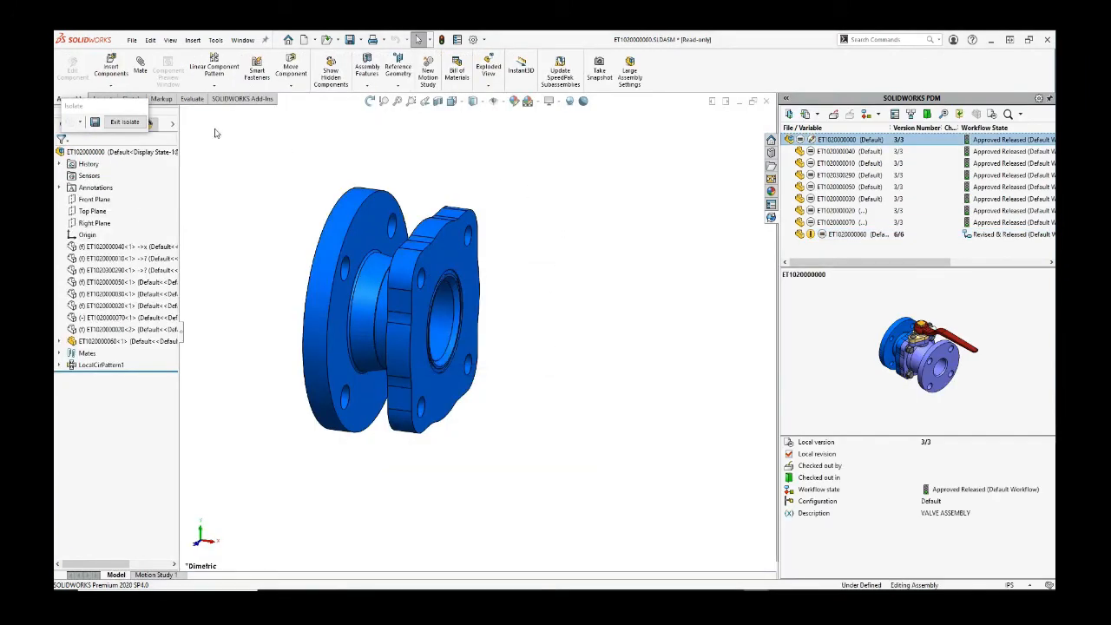
{"action": "left_click", "coordinate": [139, 123]}
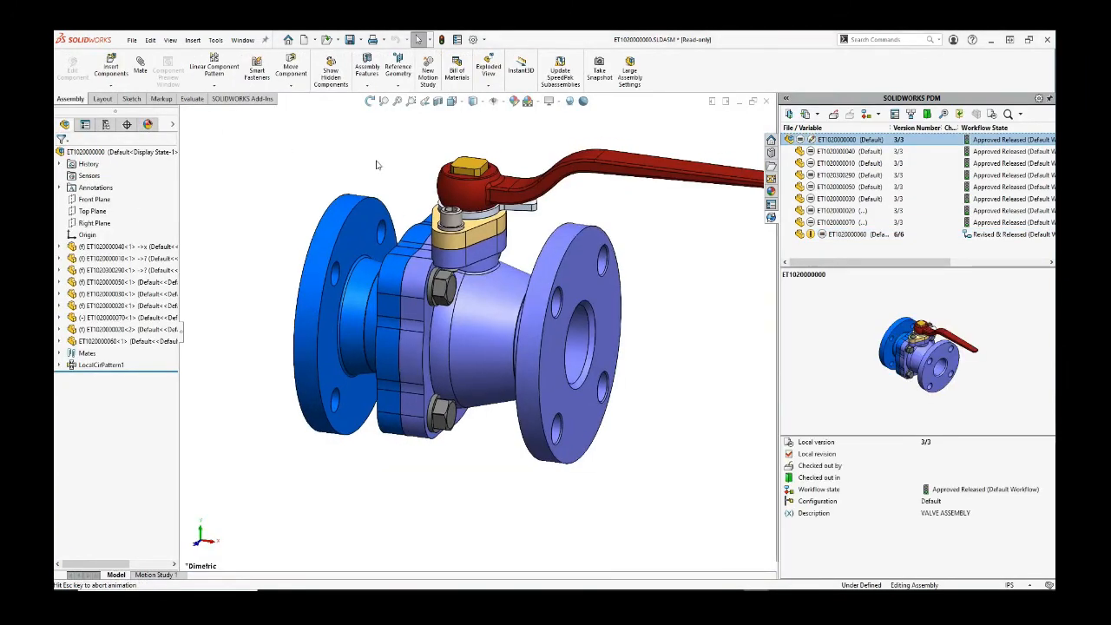
{"action": "key", "text": "ctrl+Tab"}
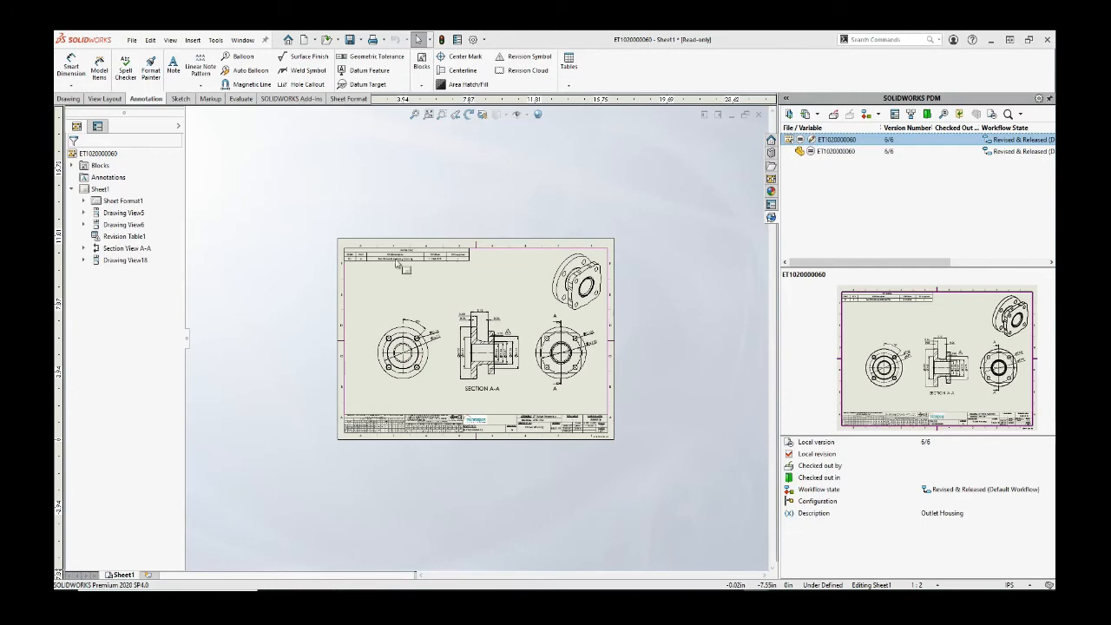
{"action": "key", "text": "super+e"}
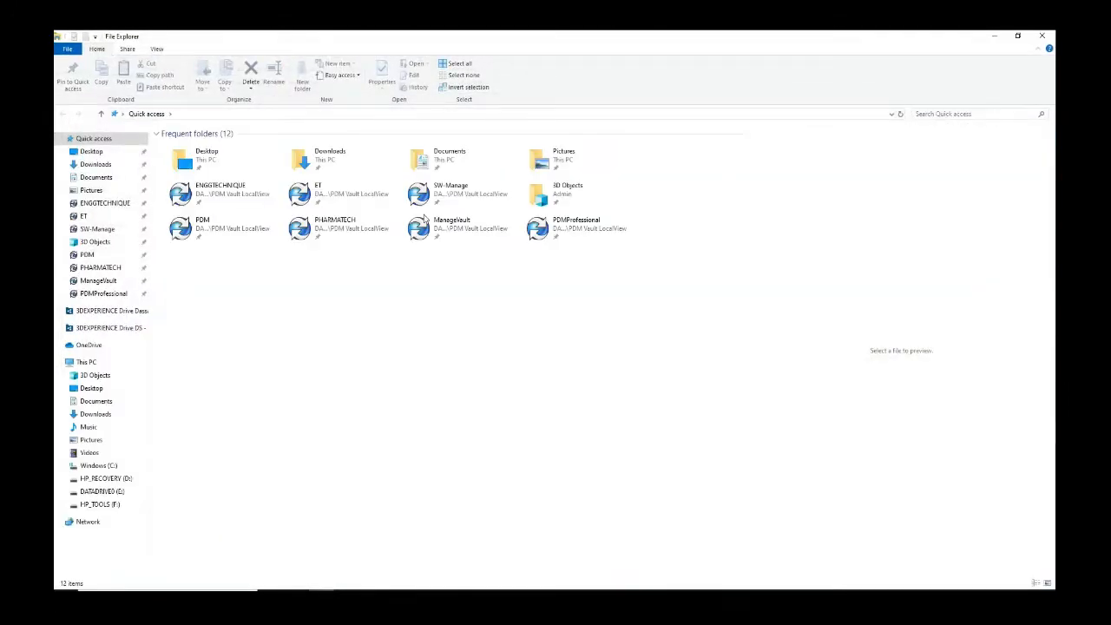
Step: Open the PDMProfessional vault and start a Complete Search
{"action": "left_click", "coordinate": [94, 294]}
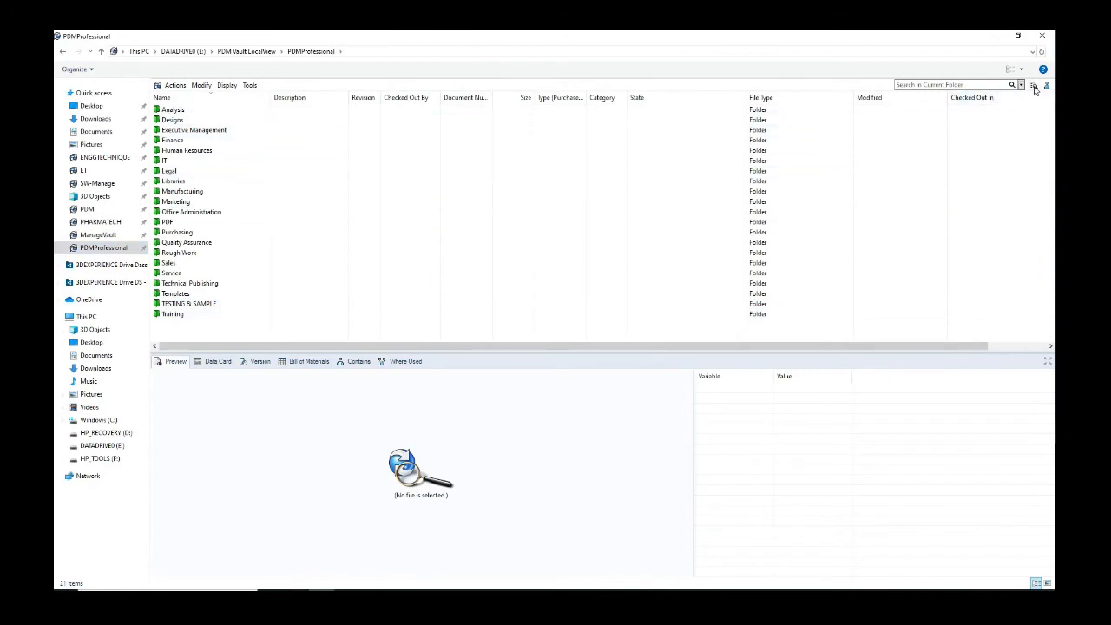
{"action": "left_click", "coordinate": [1020, 84]}
{"action": "left_click", "coordinate": [1020, 101]}
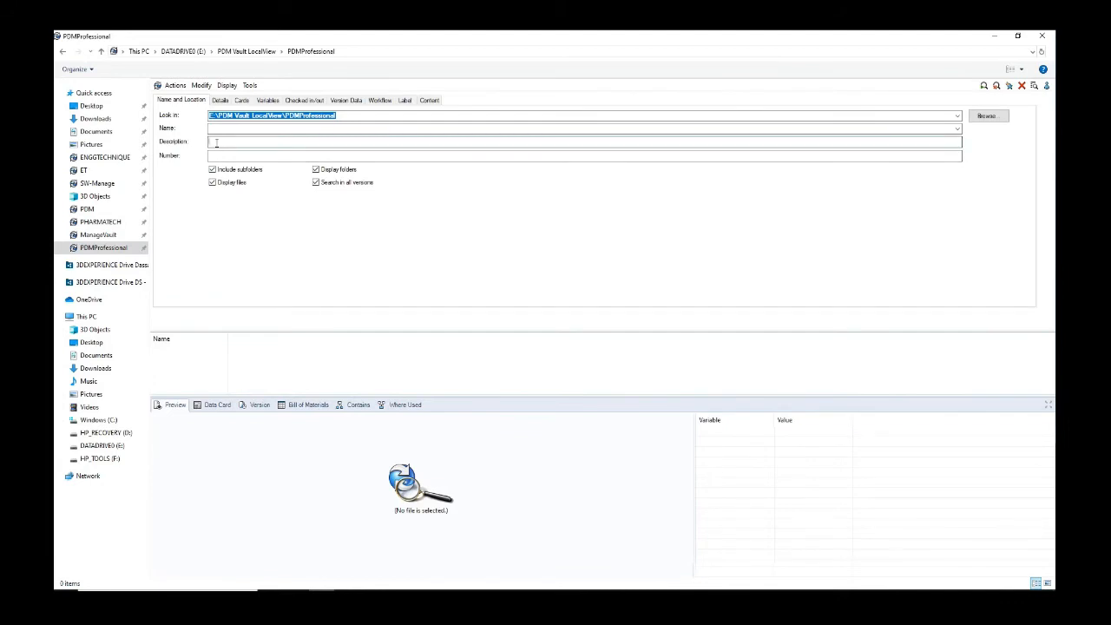
Step: Search SOLIDWORKS CAD Files cards for DESCRIPTION 'Ring Seal' and select the Seal Ring result
{"action": "left_click", "coordinate": [242, 100]}
{"action": "left_click", "coordinate": [530, 116]}
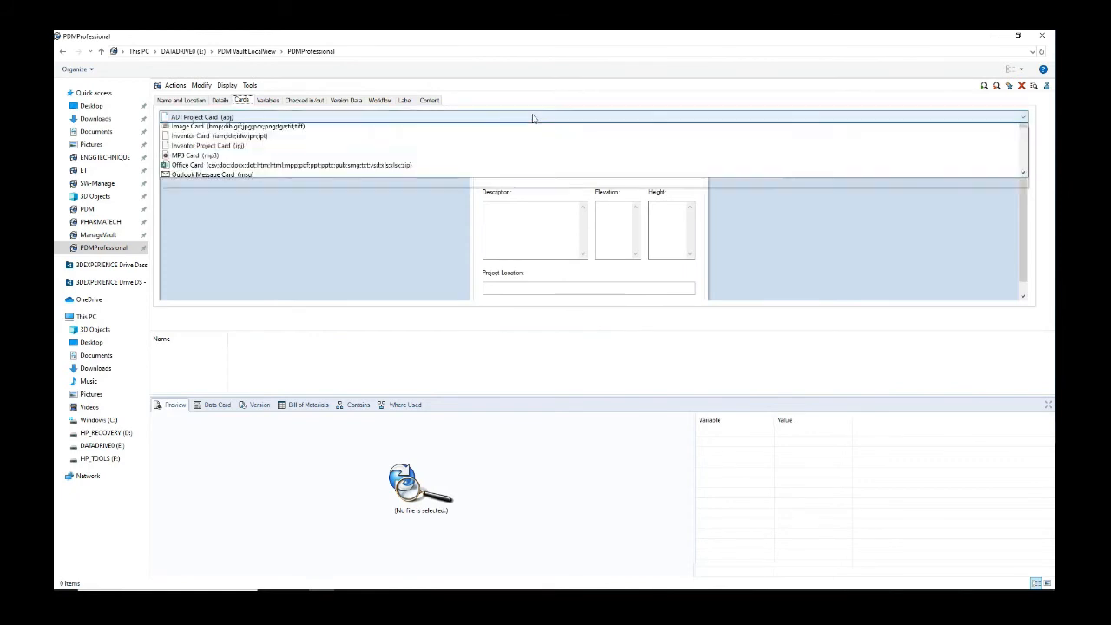
{"action": "scroll", "coordinate": [278, 188], "scroll_direction": "down", "scroll_amount": 3}
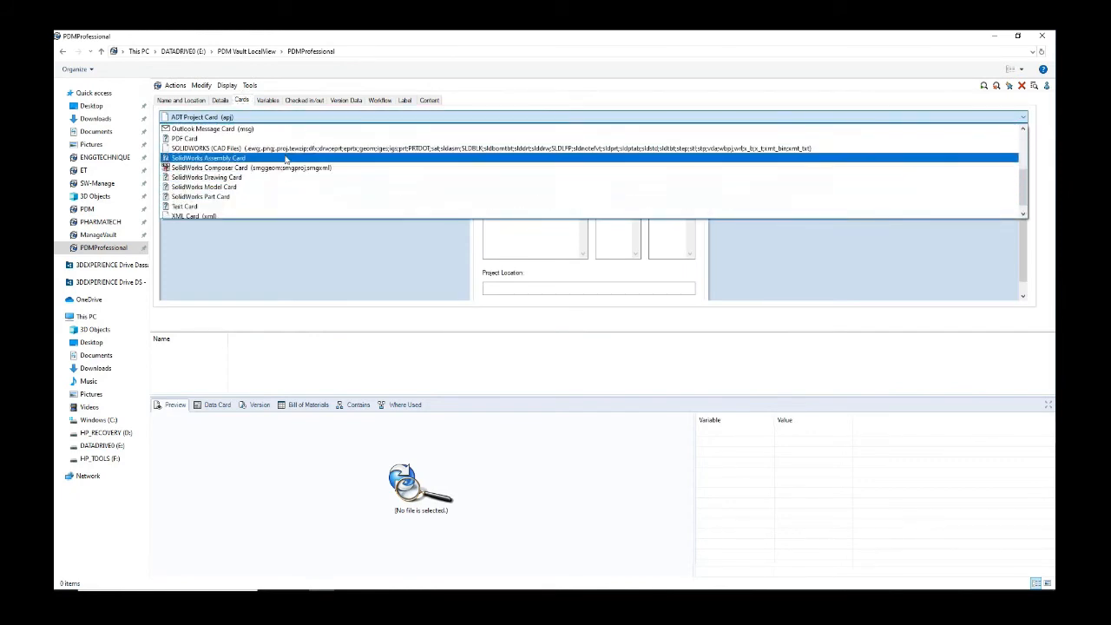
{"action": "left_click", "coordinate": [286, 154]}
{"action": "left_click", "coordinate": [266, 192]}
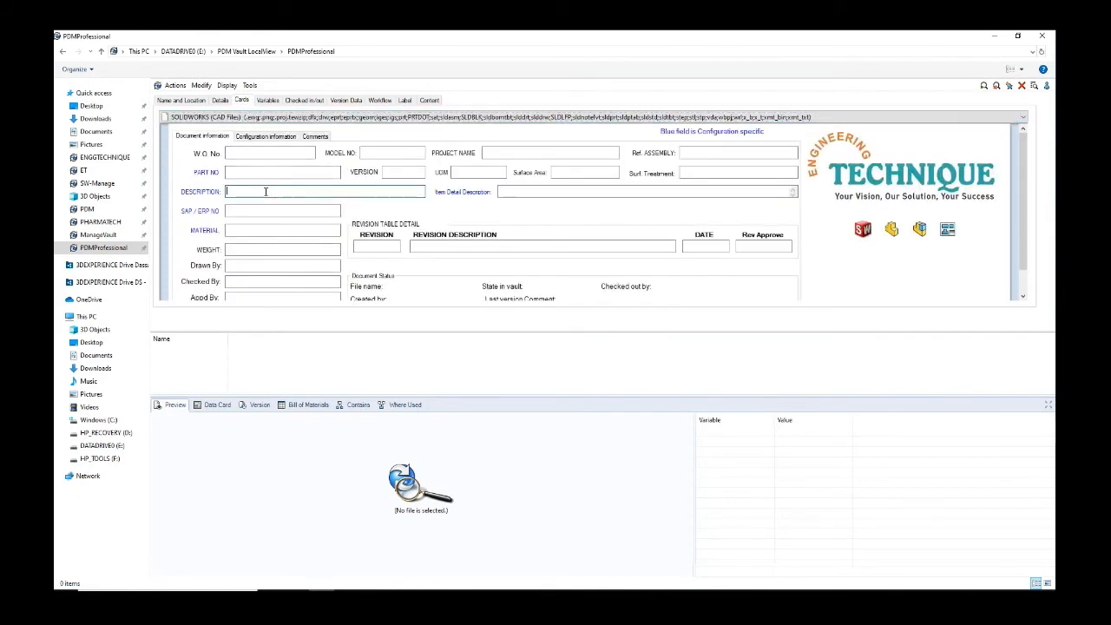
{"action": "type", "text": "Ring Seal"}
{"action": "left_click", "coordinate": [983, 86]}
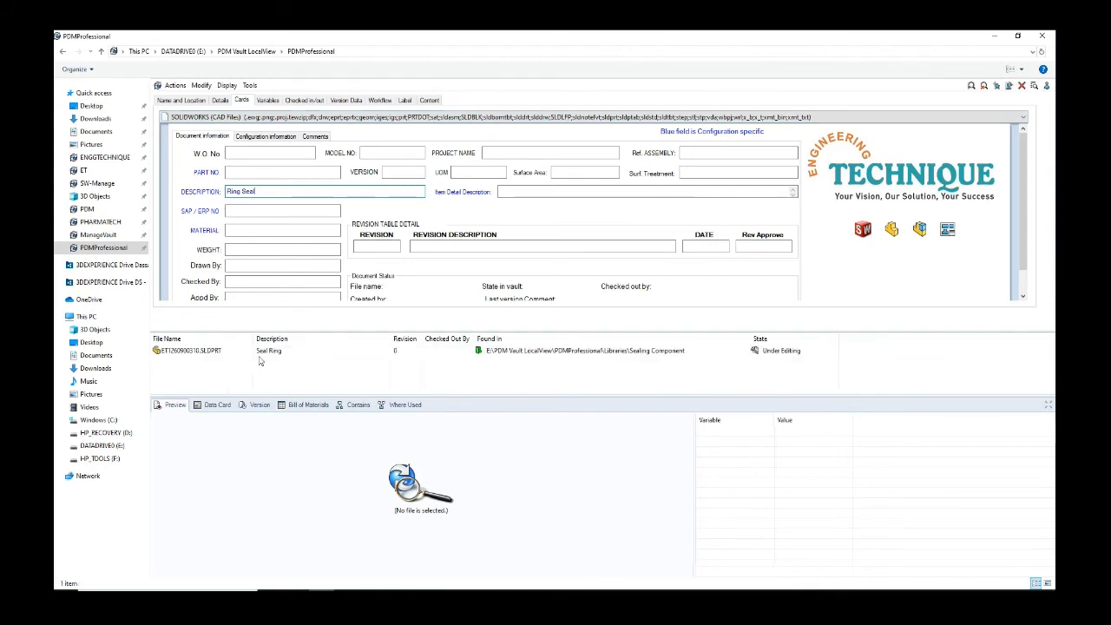
{"action": "left_click", "coordinate": [199, 352]}
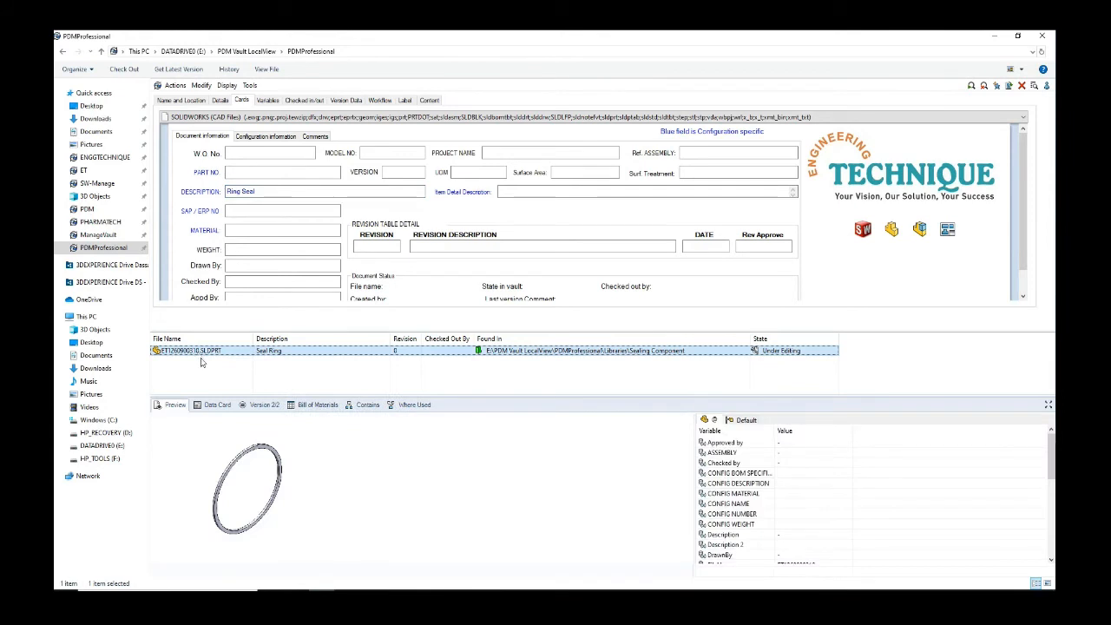
{"action": "left_click", "coordinate": [269, 102]}
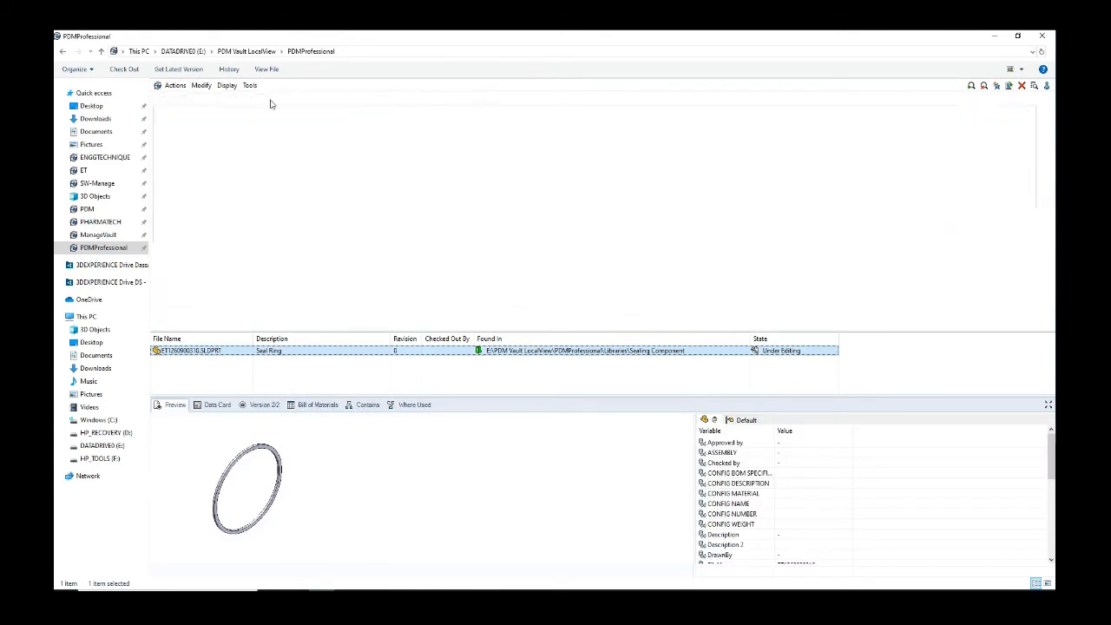
Step: Browse the Checked in/out user list and Workflow state list without choosing any values
{"action": "left_click", "coordinate": [304, 99]}
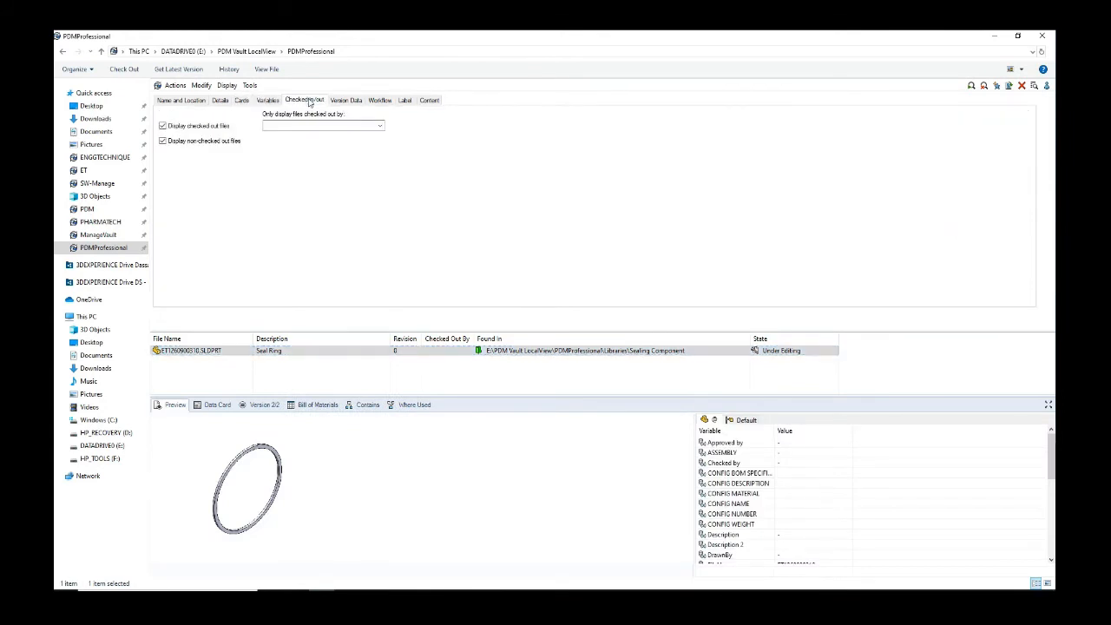
{"action": "left_click", "coordinate": [379, 125]}
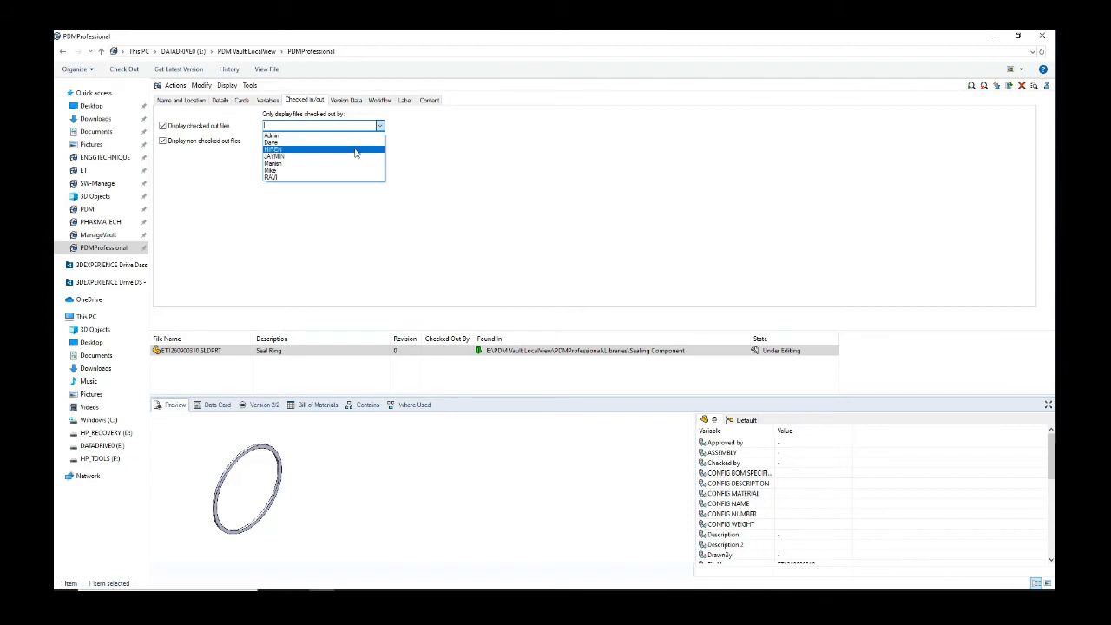
{"action": "left_click", "coordinate": [379, 125]}
{"action": "left_click", "coordinate": [378, 101]}
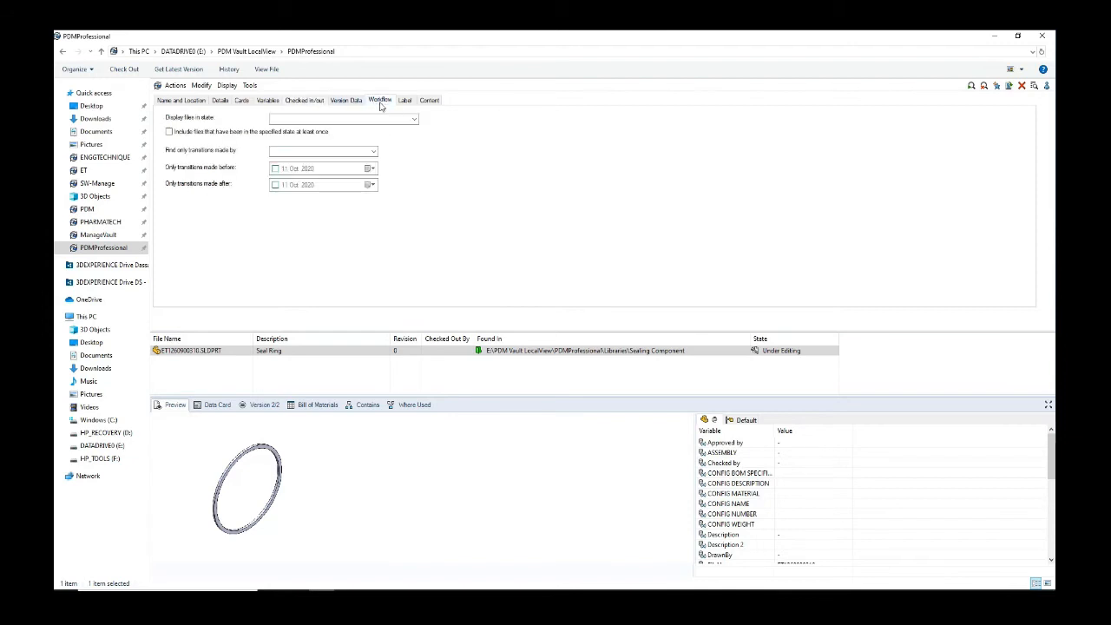
{"action": "left_click", "coordinate": [407, 120]}
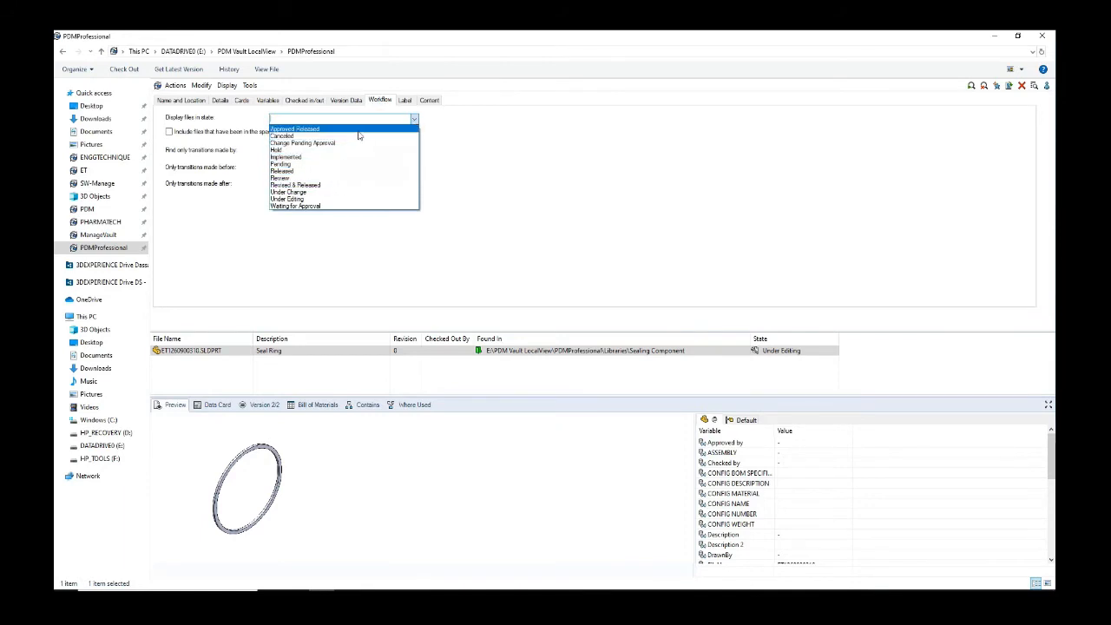
{"action": "left_click", "coordinate": [414, 119]}
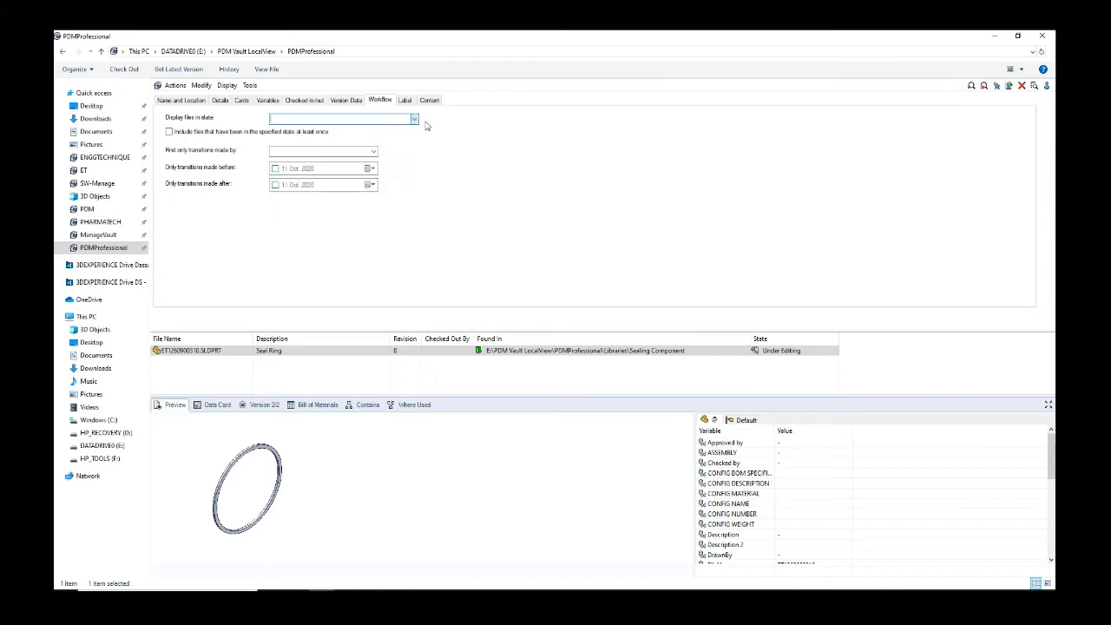
Step: Glance at the Details and Cards criteria, then reselect the Seal Ring result on Name and Location
{"action": "left_click", "coordinate": [185, 103]}
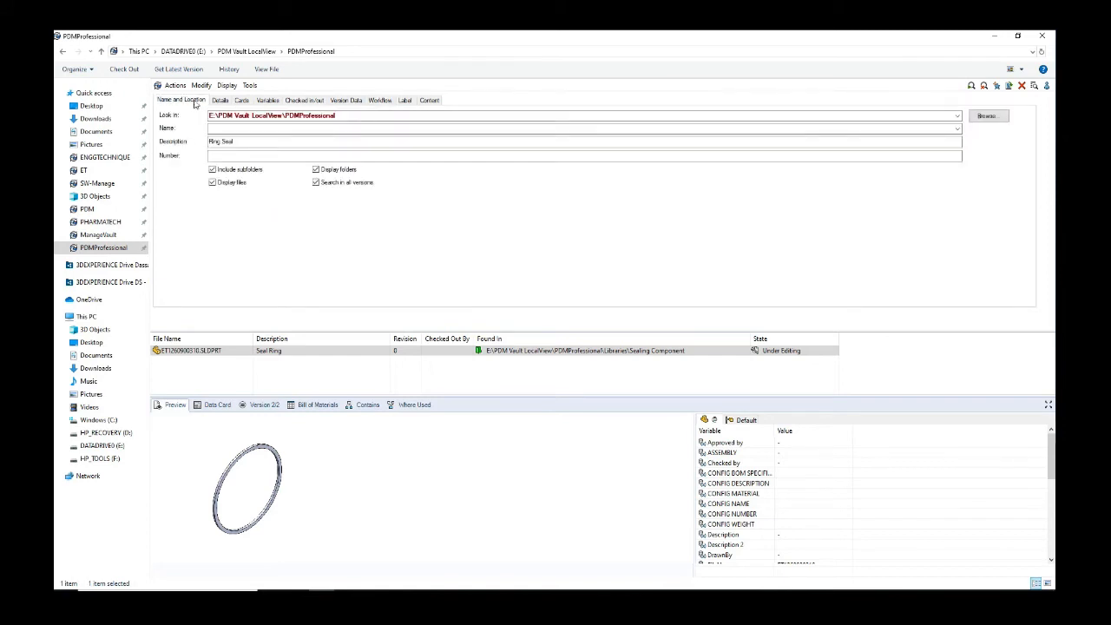
{"action": "left_click", "coordinate": [219, 101]}
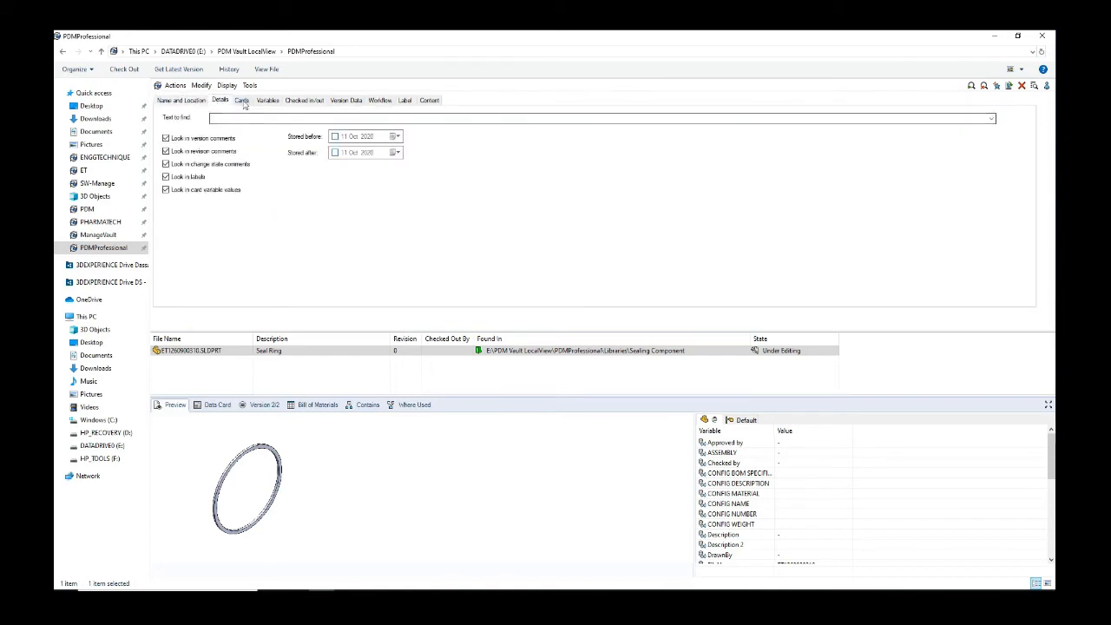
{"action": "left_click", "coordinate": [242, 100]}
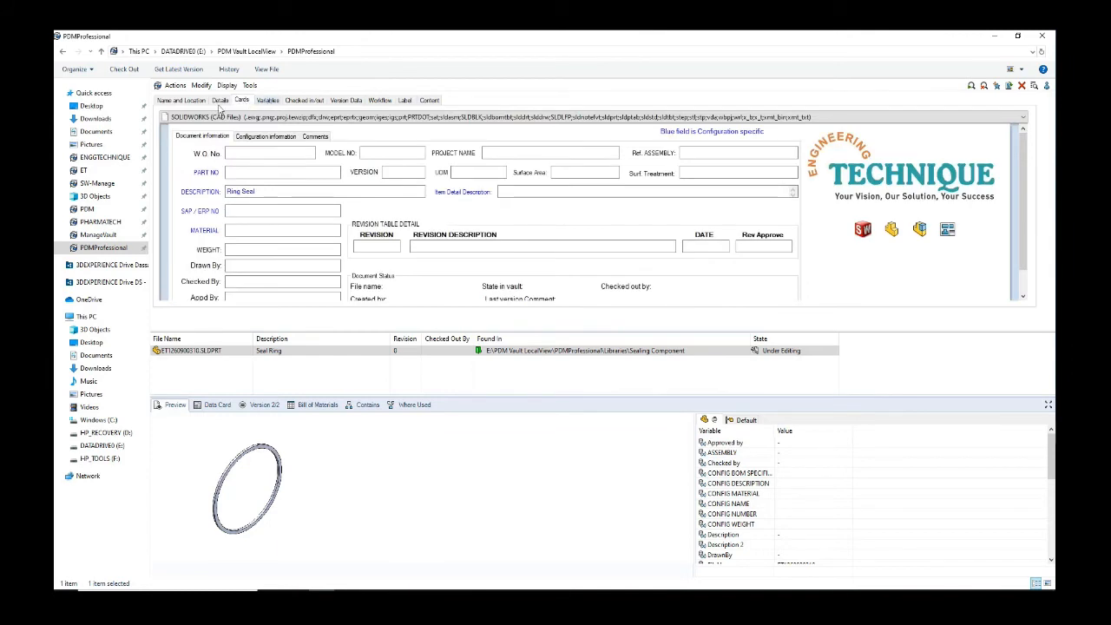
{"action": "left_click", "coordinate": [186, 103]}
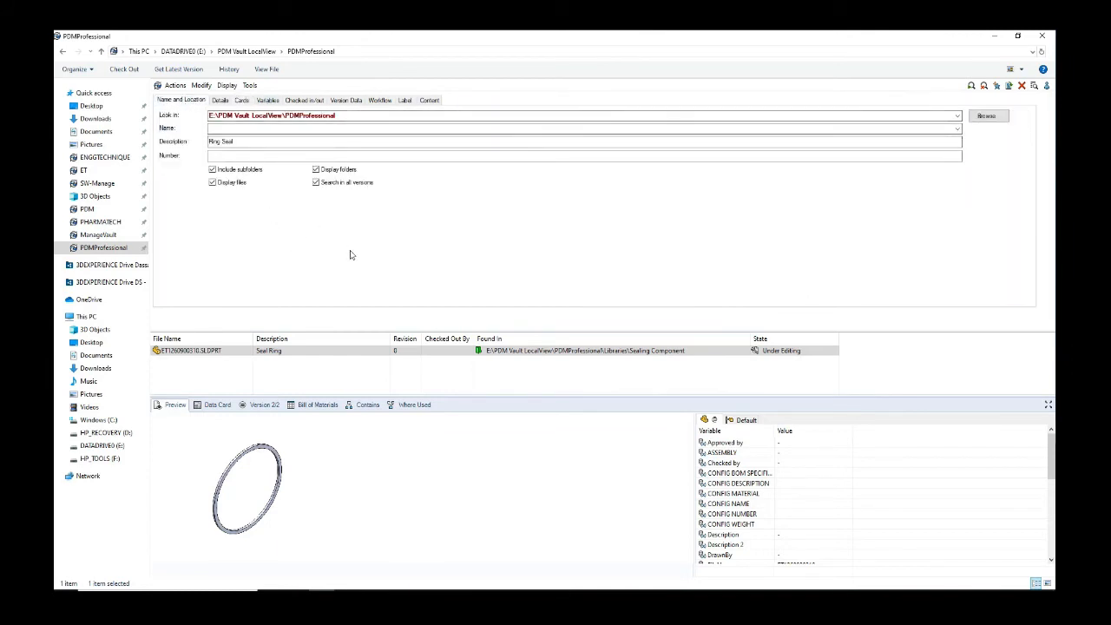
{"action": "left_click", "coordinate": [312, 375]}
{"action": "left_click", "coordinate": [209, 352]}
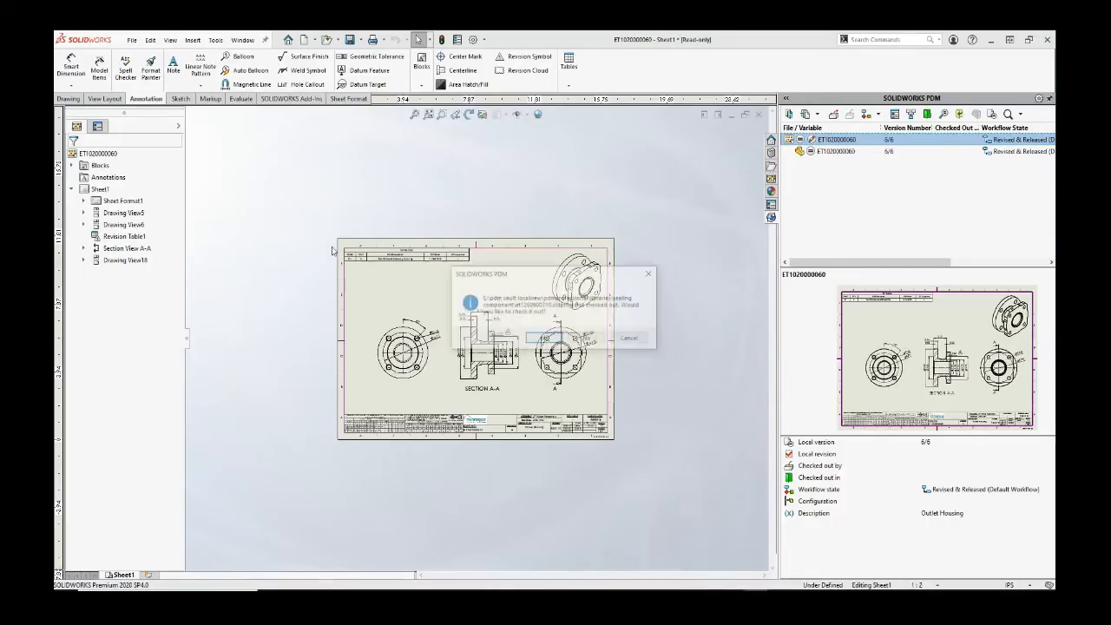
{"action": "left_click", "coordinate": [555, 340]}
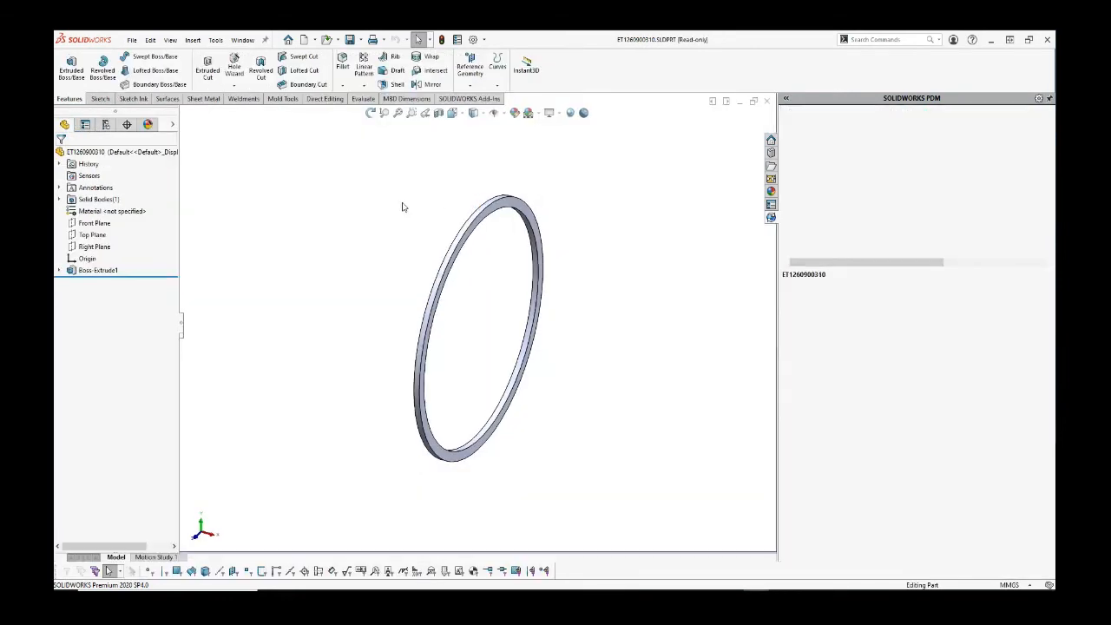
{"action": "key", "text": "ctrl+Tab"}
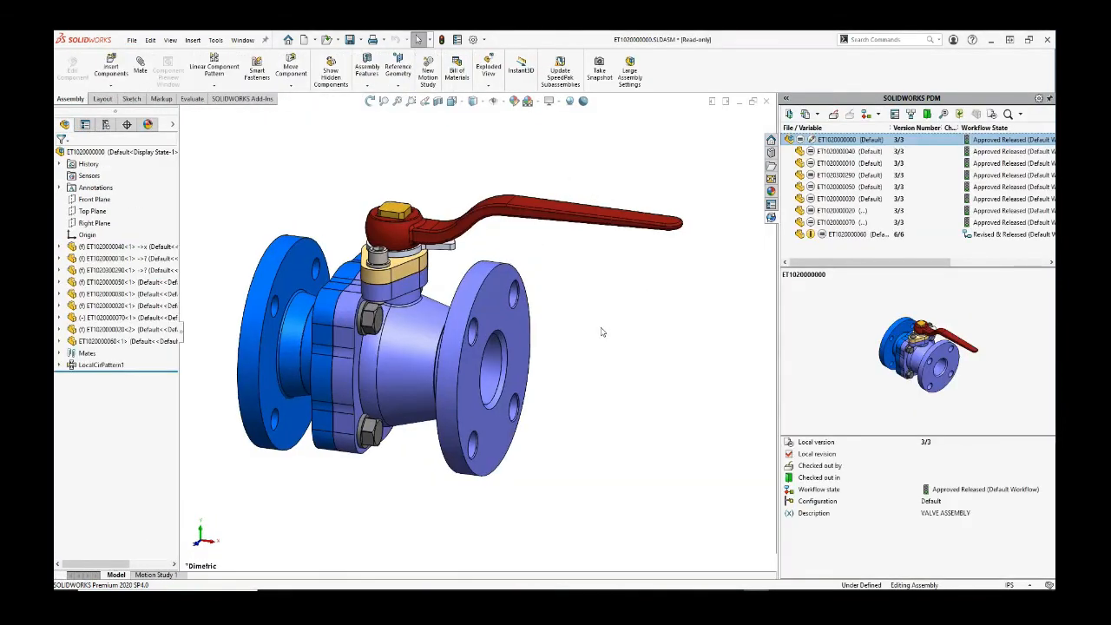
{"action": "left_click", "coordinate": [835, 114]}
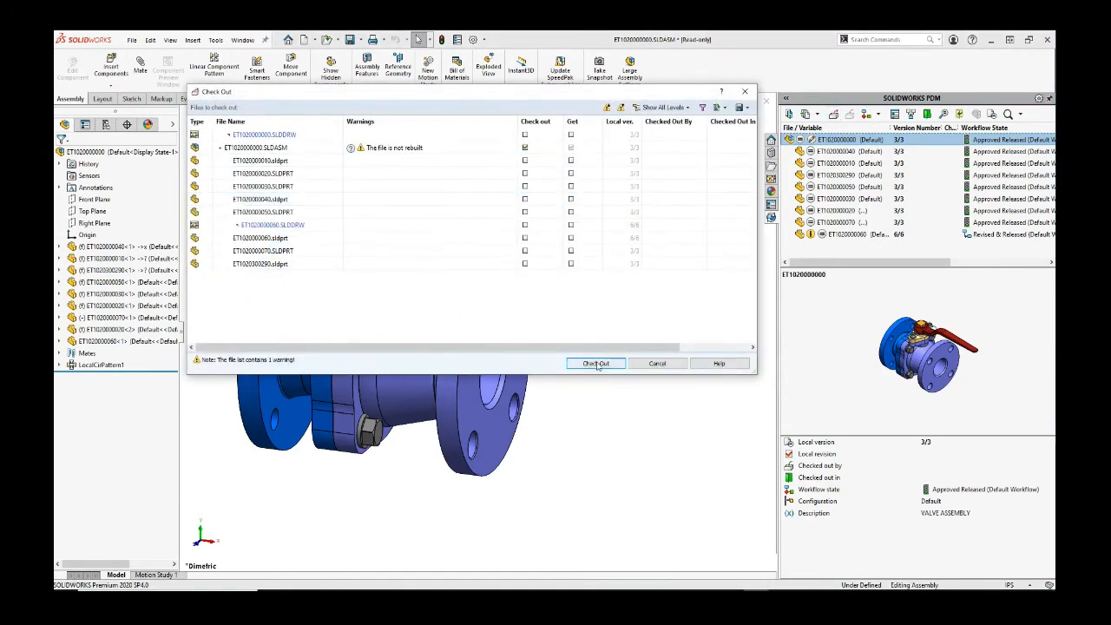
{"action": "left_click", "coordinate": [610, 368]}
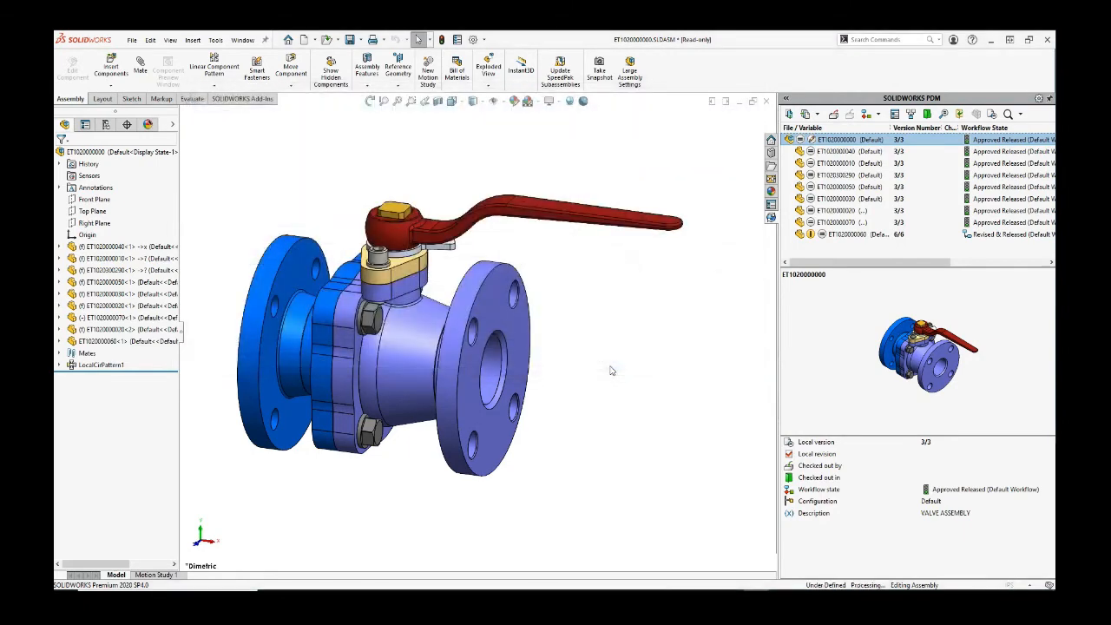
{"action": "left_click", "coordinate": [813, 235]}
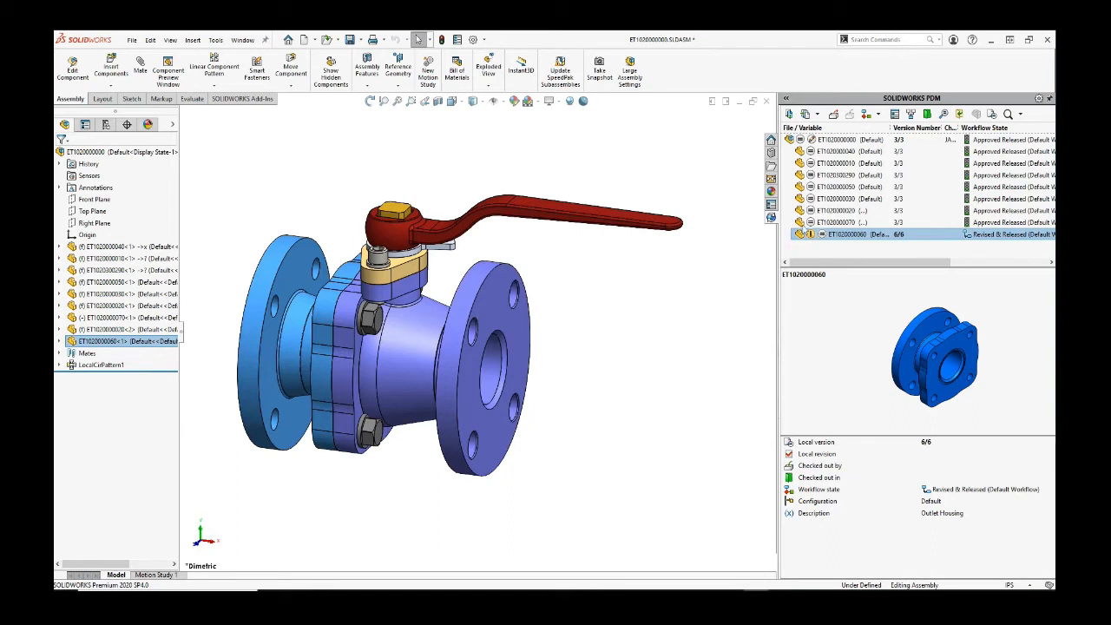
{"action": "left_click", "coordinate": [788, 114]}
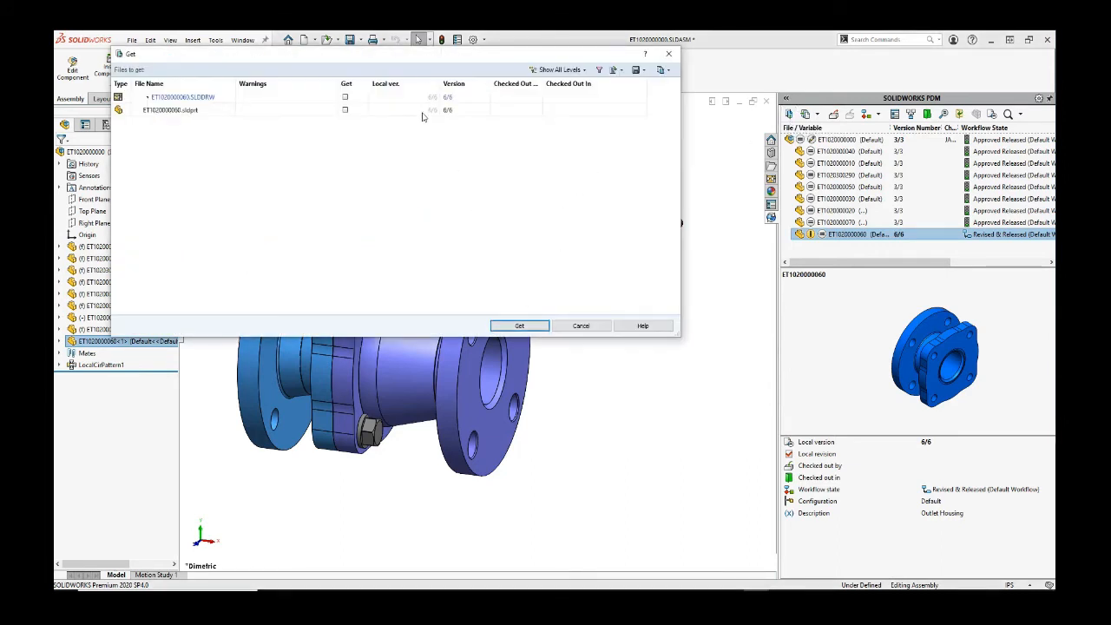
{"action": "left_click", "coordinate": [345, 97]}
{"action": "left_click", "coordinate": [346, 110]}
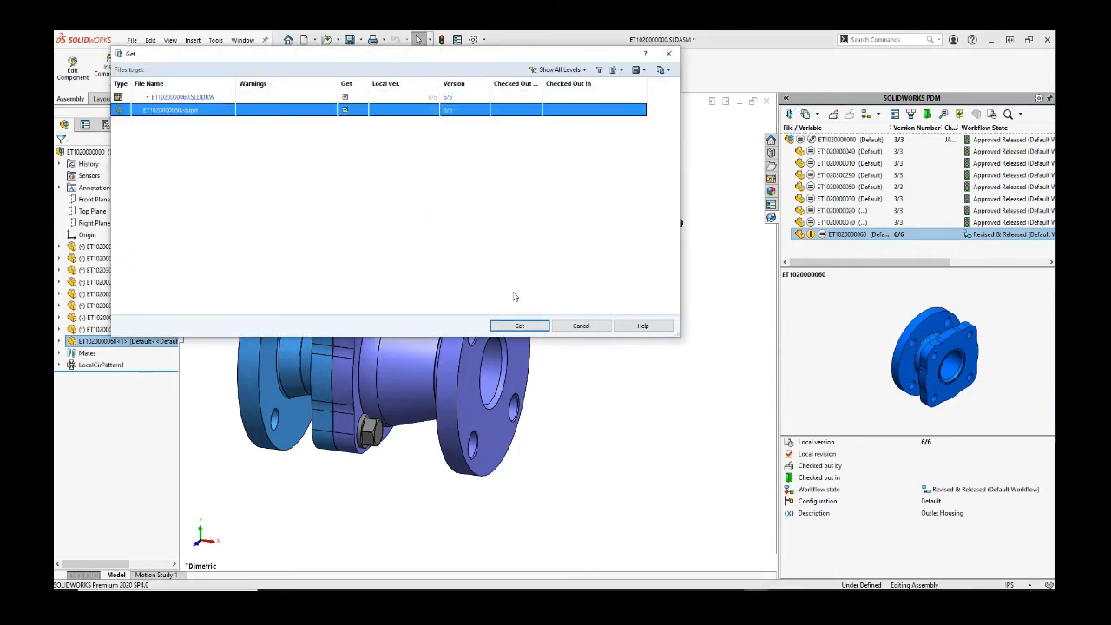
{"action": "left_click", "coordinate": [518, 326]}
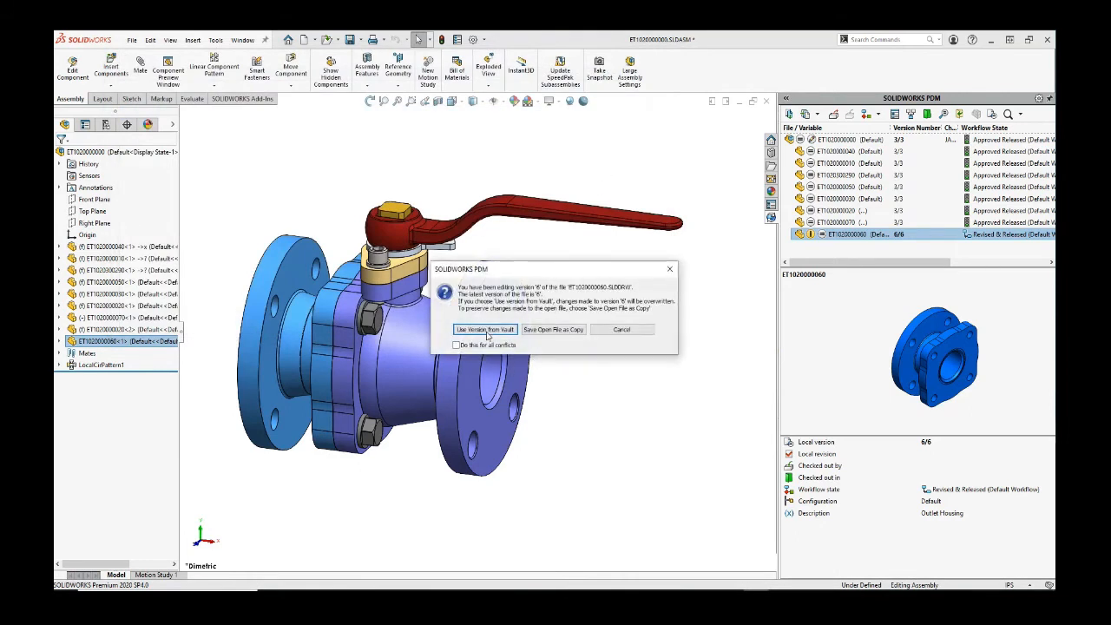
{"action": "left_click", "coordinate": [484, 330]}
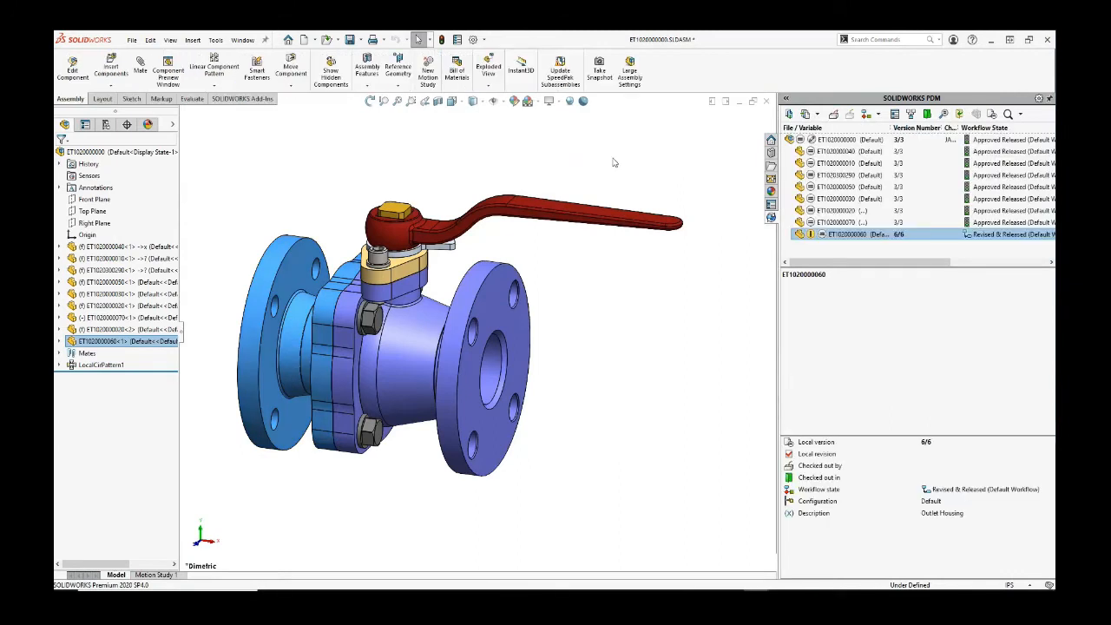
Step: Save the valve assembly and begin inserting a new component
{"action": "left_click", "coordinate": [349, 40]}
{"action": "left_click", "coordinate": [822, 256]}
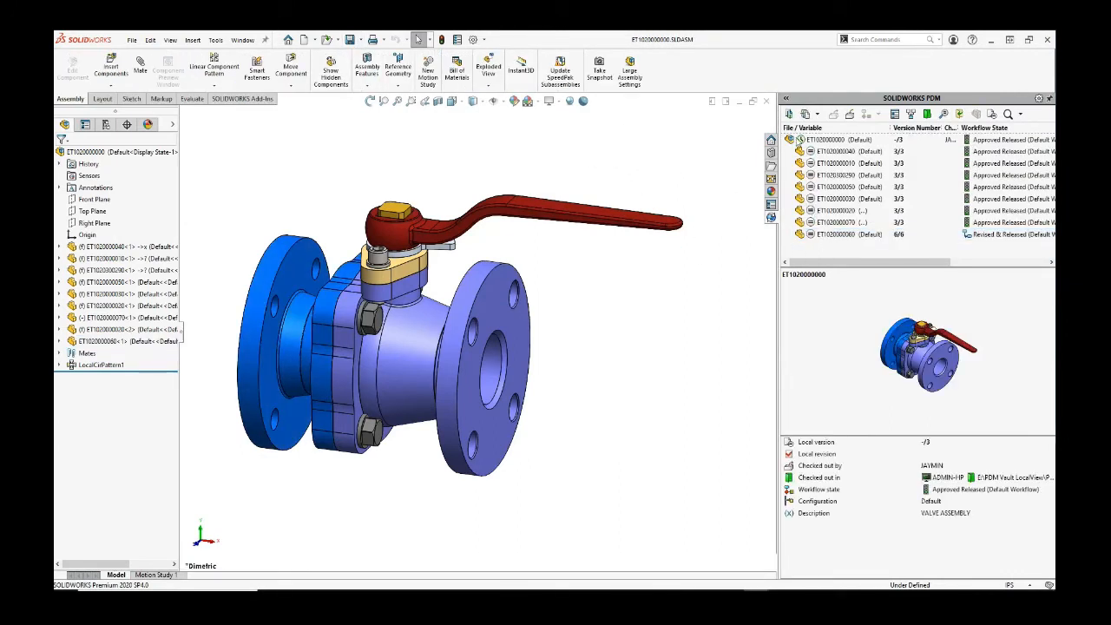
{"action": "scroll", "coordinate": [576, 305], "scroll_direction": "up", "scroll_amount": 2}
{"action": "scroll", "coordinate": [403, 334], "scroll_direction": "down", "scroll_amount": 3}
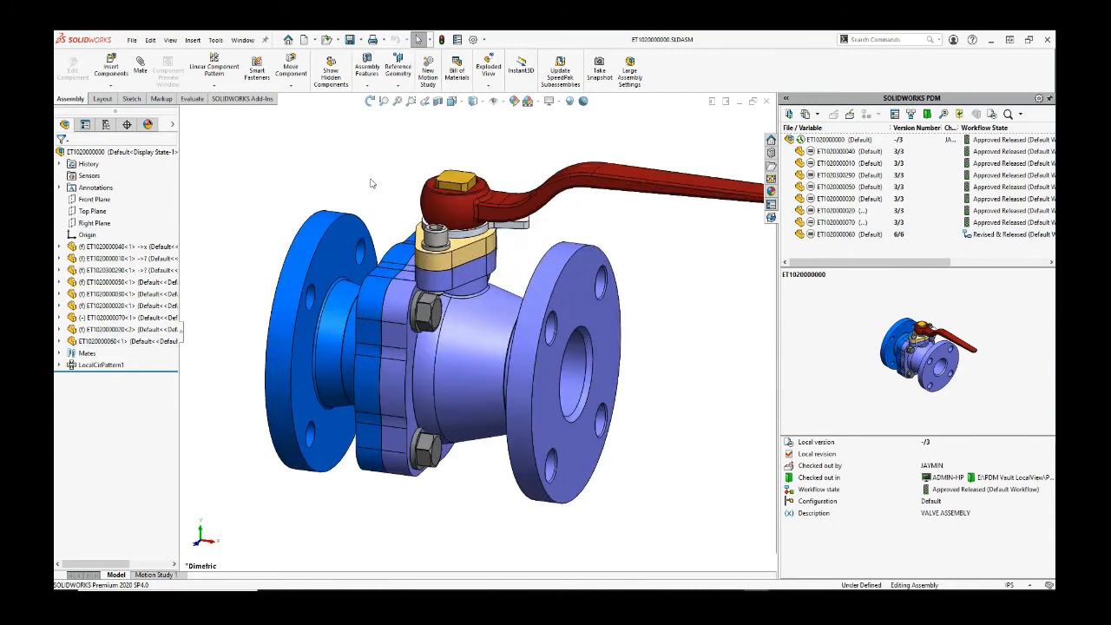
{"action": "left_click", "coordinate": [106, 71]}
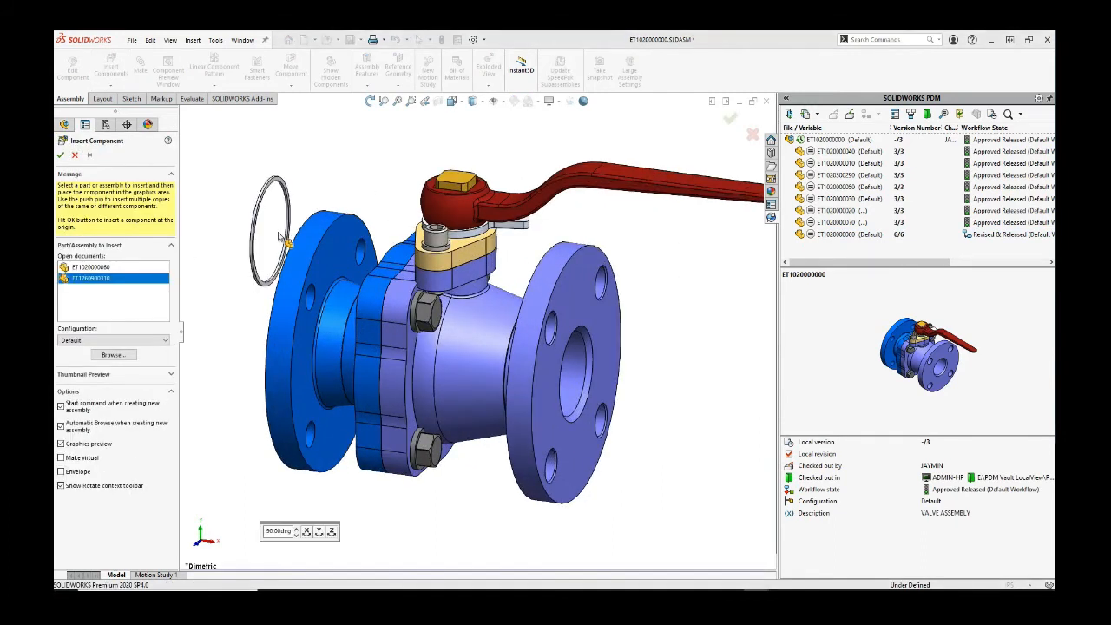
{"action": "left_click", "coordinate": [300, 181]}
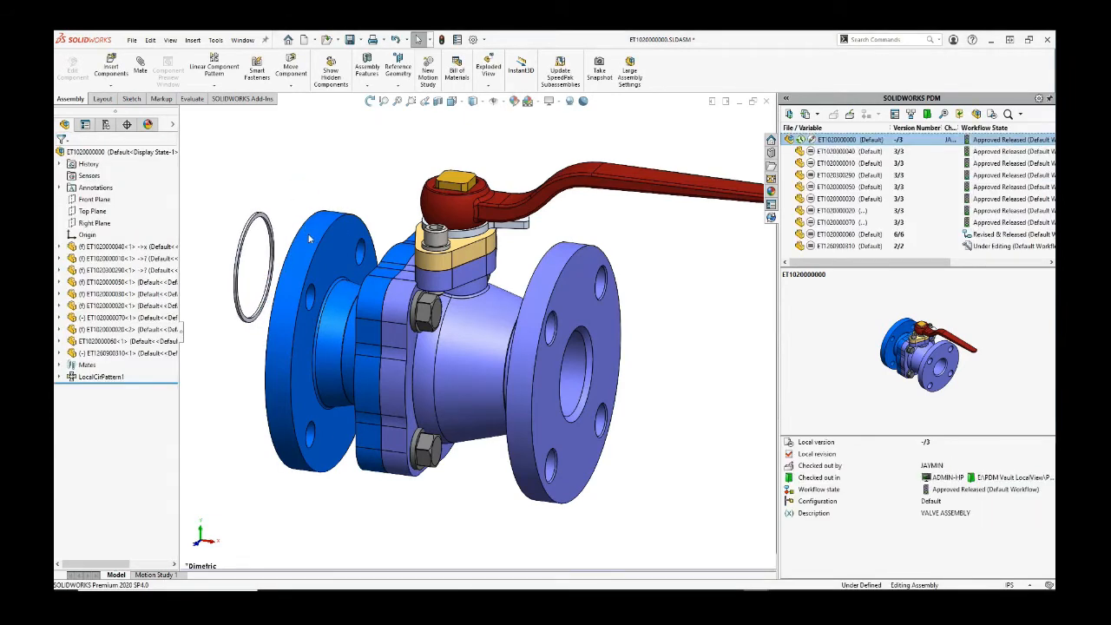
{"action": "left_click", "coordinate": [309, 235]}
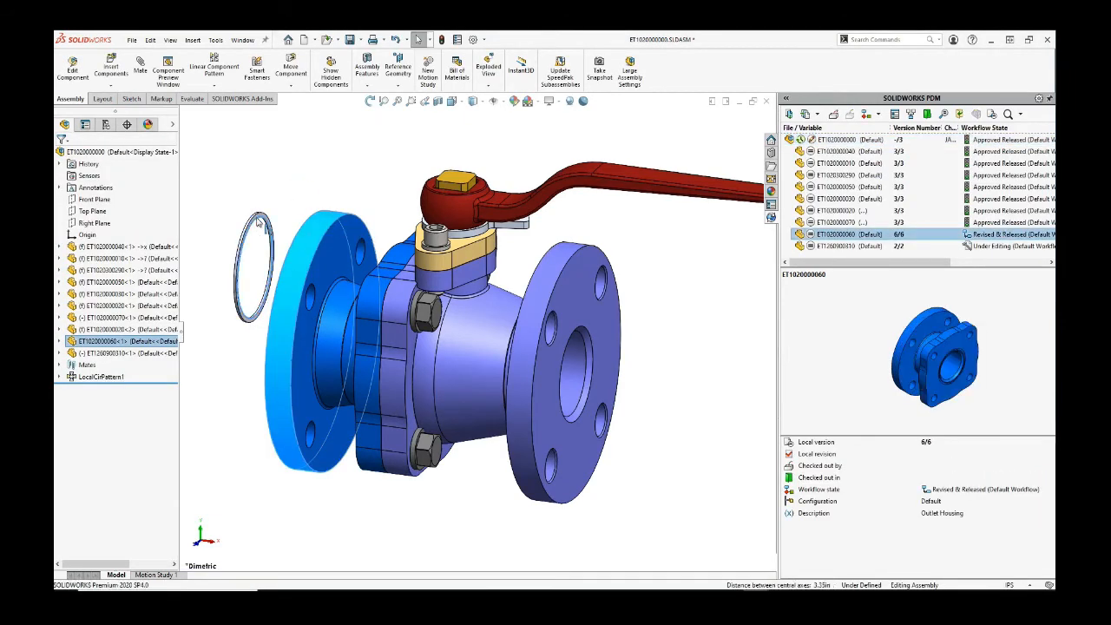
{"action": "right_click", "coordinate": [257, 223]}
{"action": "left_click", "coordinate": [285, 318]}
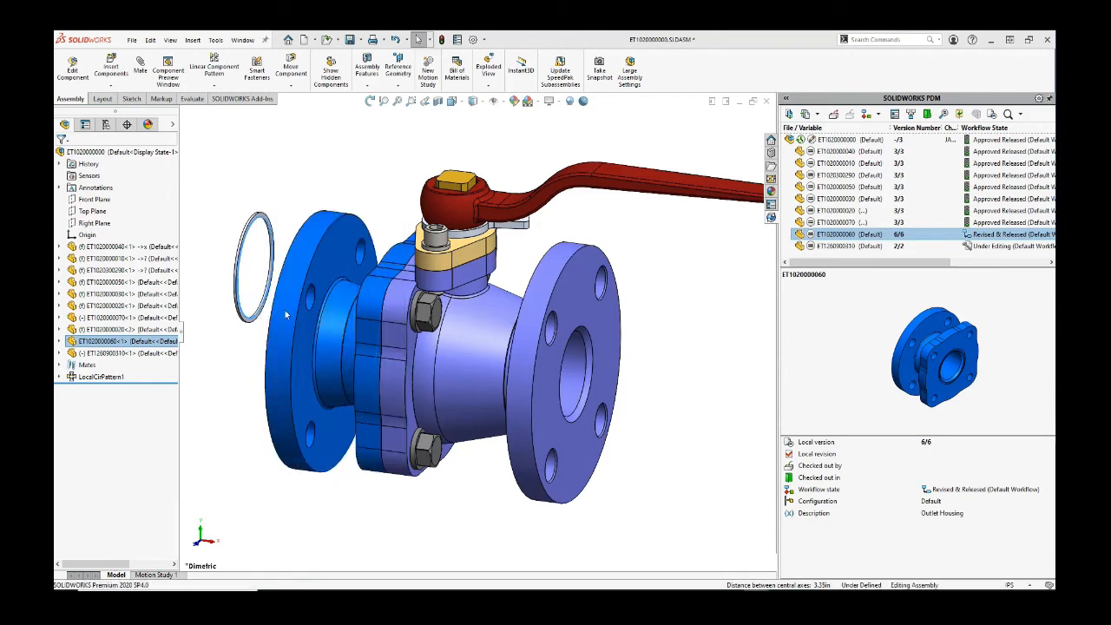
Step: Add a Concentric mate between the seal ring edge and the housing bore edge
{"action": "left_click", "coordinate": [266, 181]}
{"action": "scroll", "coordinate": [493, 245], "scroll_direction": "down", "scroll_amount": 1}
{"action": "scroll", "coordinate": [493, 264], "scroll_direction": "down", "scroll_amount": 1}
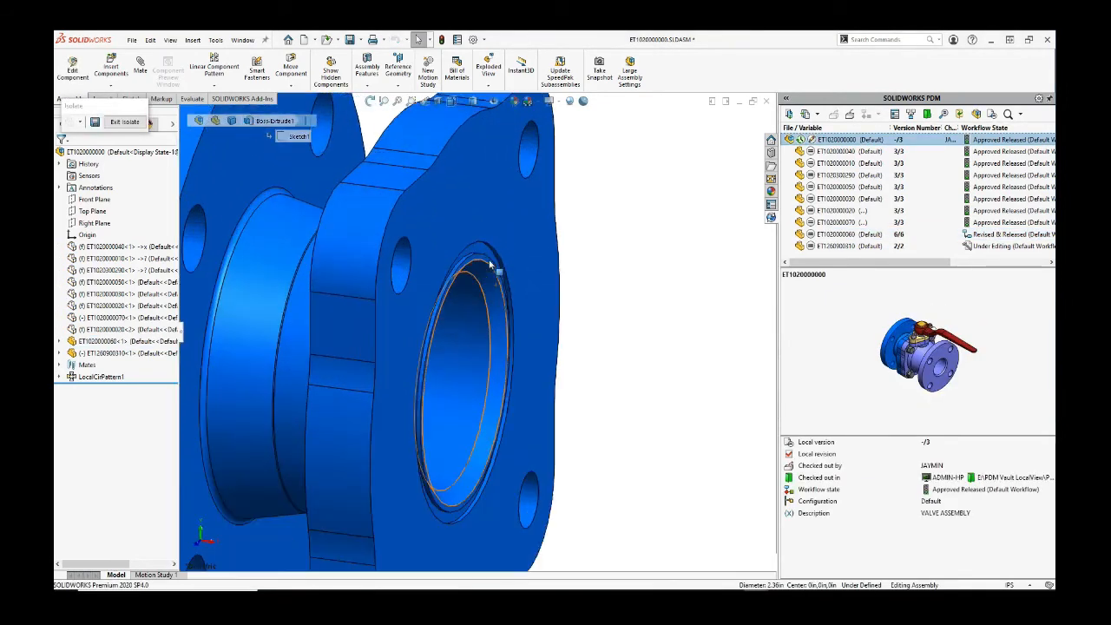
{"action": "left_click", "coordinate": [478, 263]}
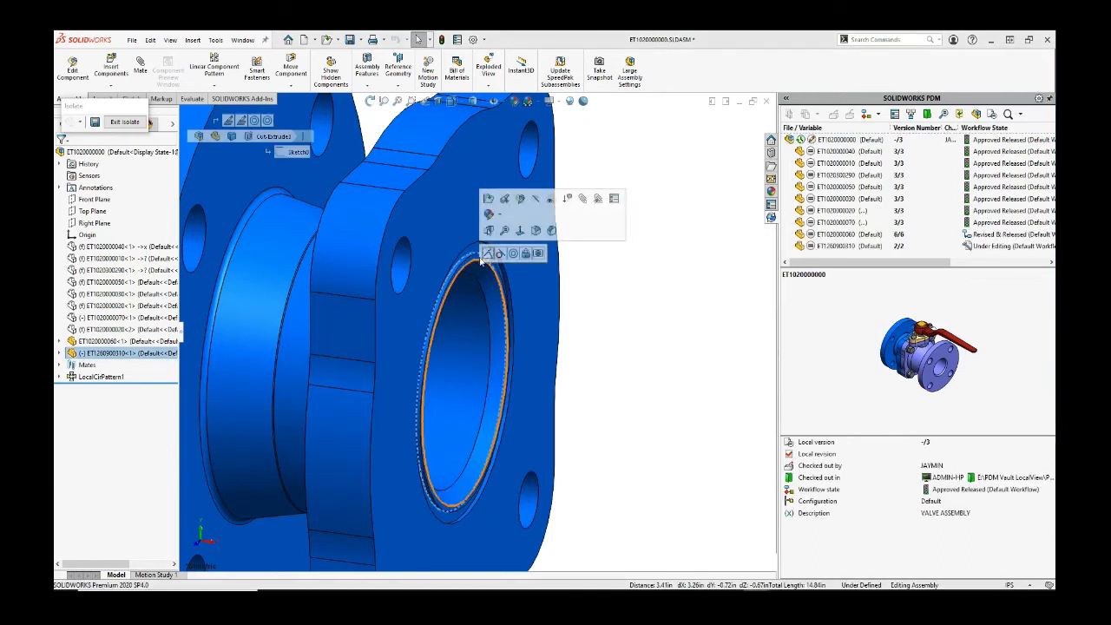
{"action": "left_click", "coordinate": [512, 253]}
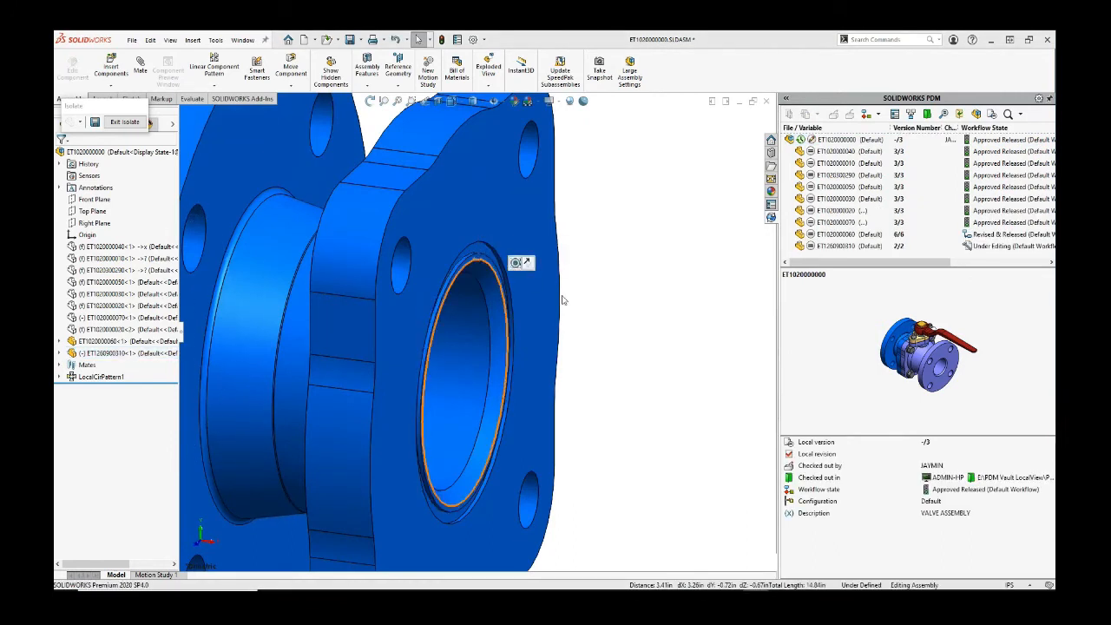
{"action": "left_click", "coordinate": [634, 293]}
Step: Orbit to view the other flange and review the seal ring component's options
{"action": "scroll", "coordinate": [626, 294], "scroll_direction": "up", "scroll_amount": 3}
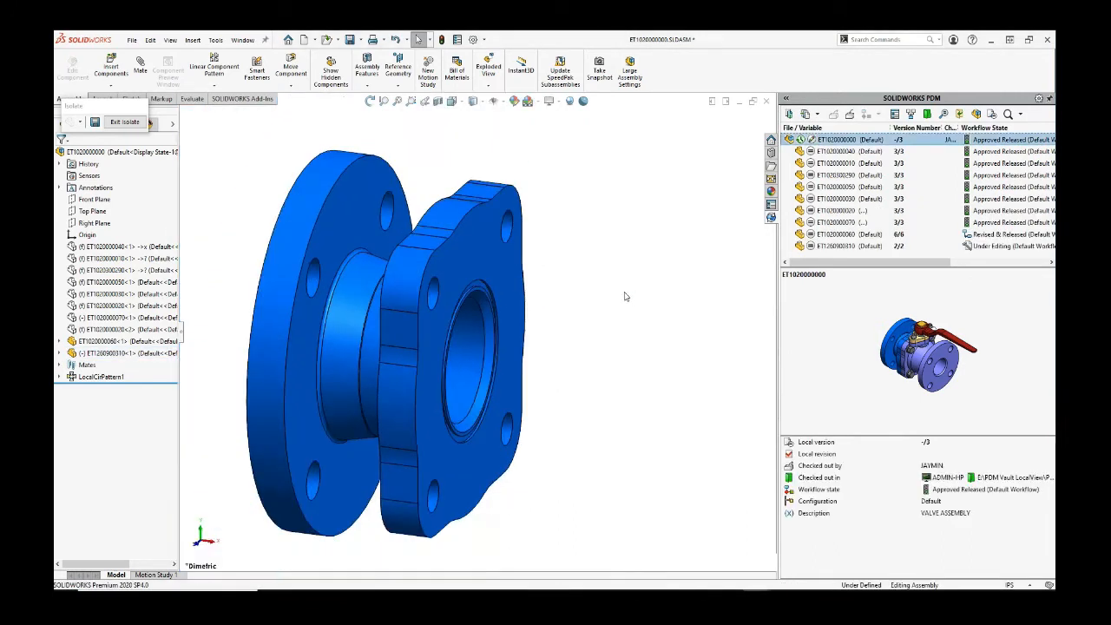
{"action": "left_click", "coordinate": [482, 286]}
{"action": "middle_click_drag", "start_coordinate": [482, 286], "coordinate": [524, 292]}
{"action": "scroll", "coordinate": [347, 277], "scroll_direction": "down", "scroll_amount": 3}
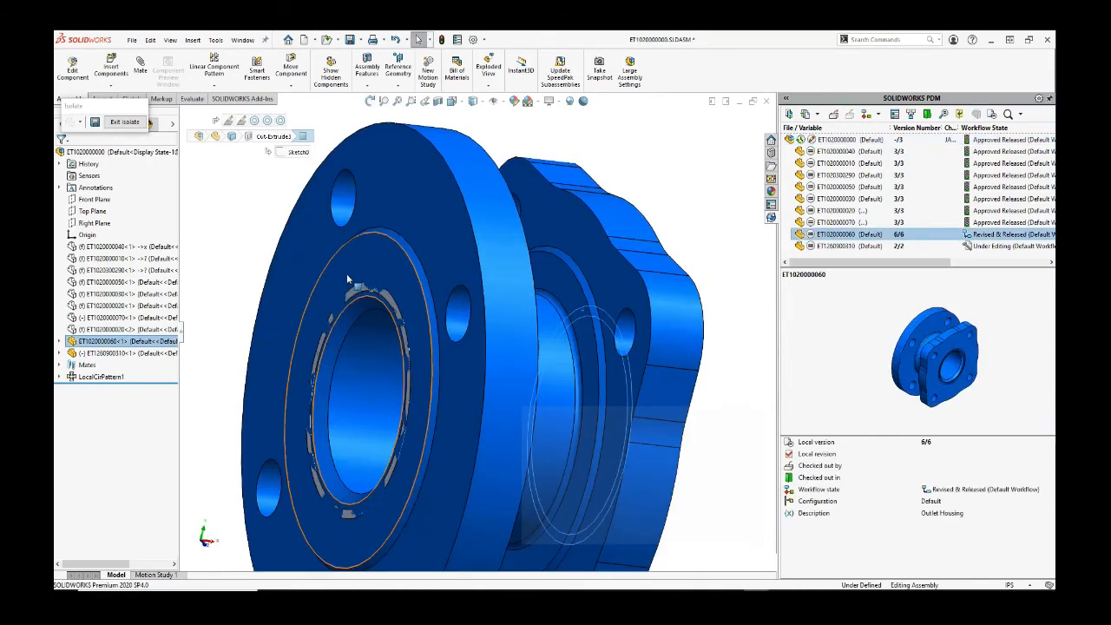
{"action": "scroll", "coordinate": [478, 329], "scroll_direction": "up", "scroll_amount": 3}
{"action": "key", "text": "Escape"}
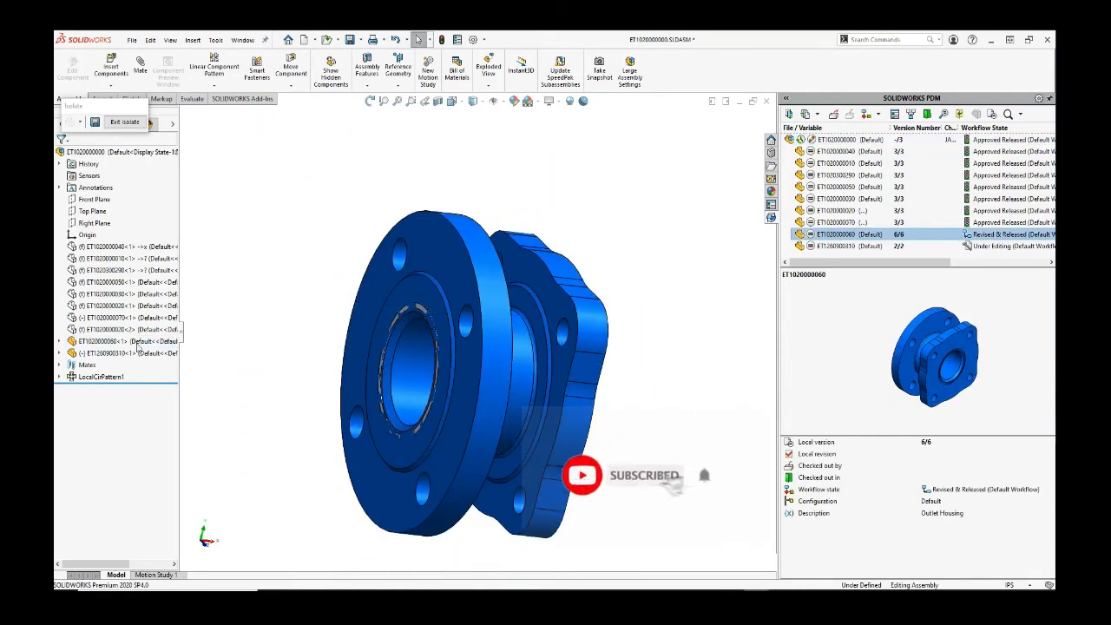
{"action": "left_click", "coordinate": [89, 353]}
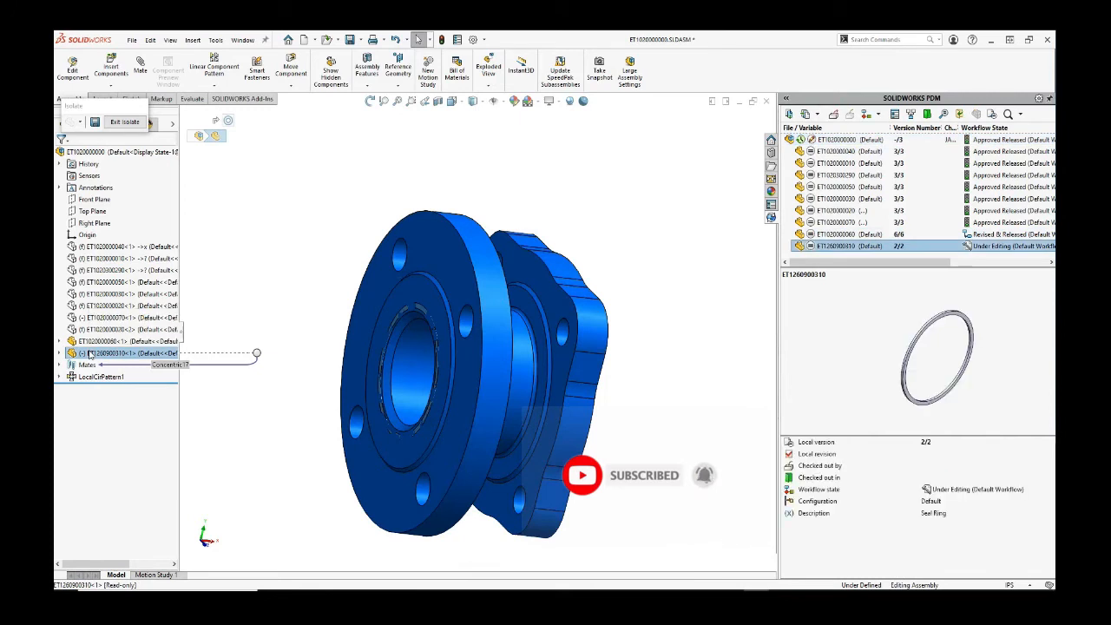
{"action": "right_click", "coordinate": [90, 353]}
{"action": "left_click", "coordinate": [312, 274]}
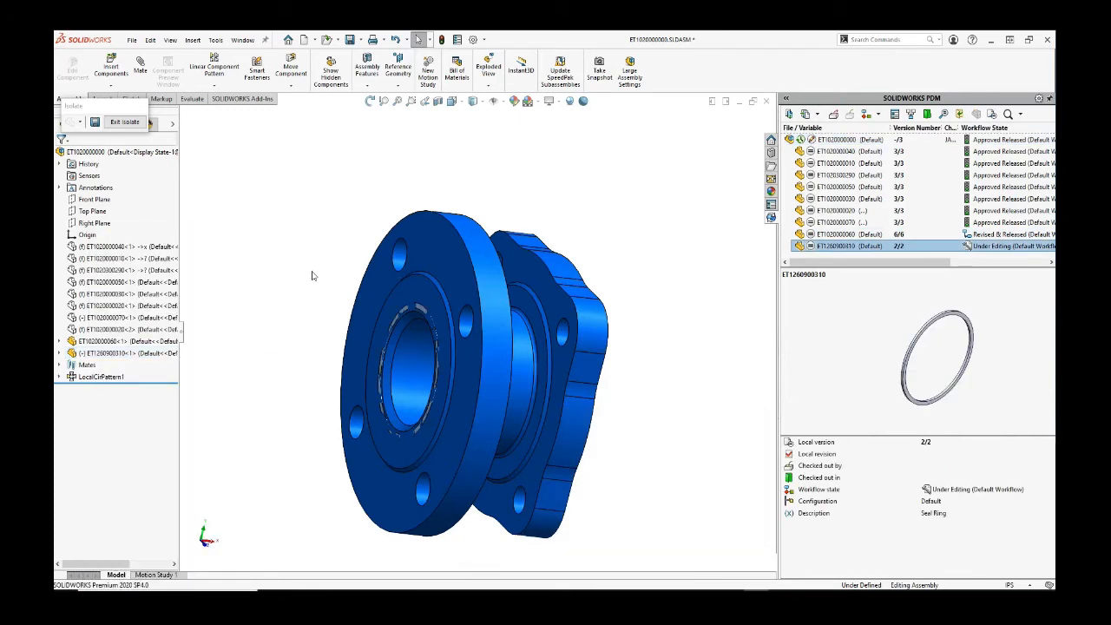
Step: Hide the outlet housing to view the ring alone, then show it again
{"action": "left_click", "coordinate": [411, 314]}
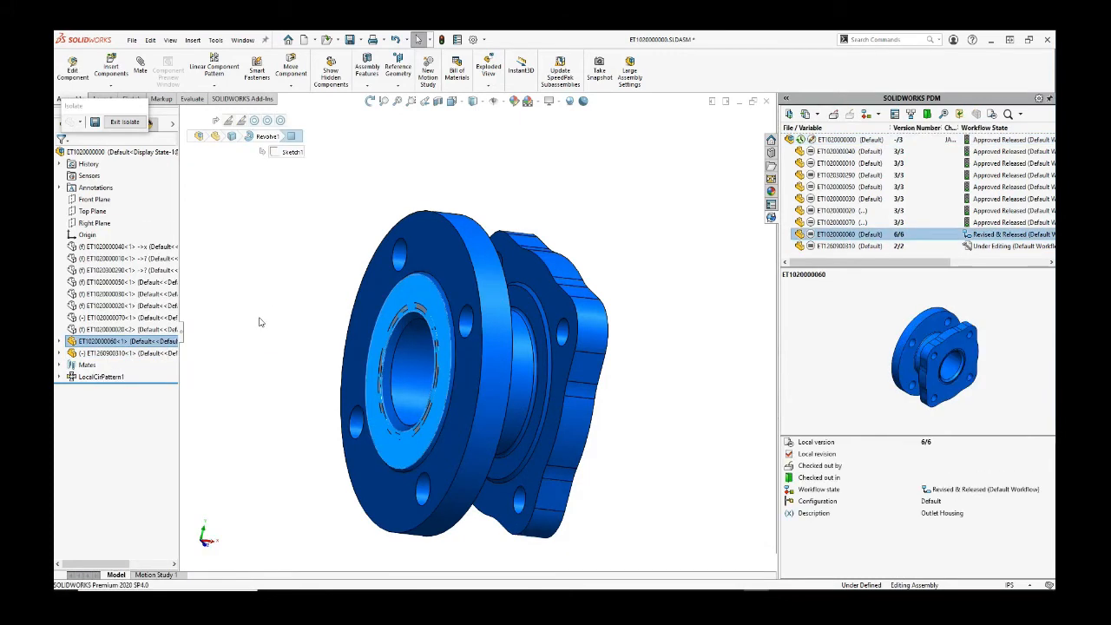
{"action": "left_click", "coordinate": [95, 341]}
{"action": "left_click", "coordinate": [162, 309]}
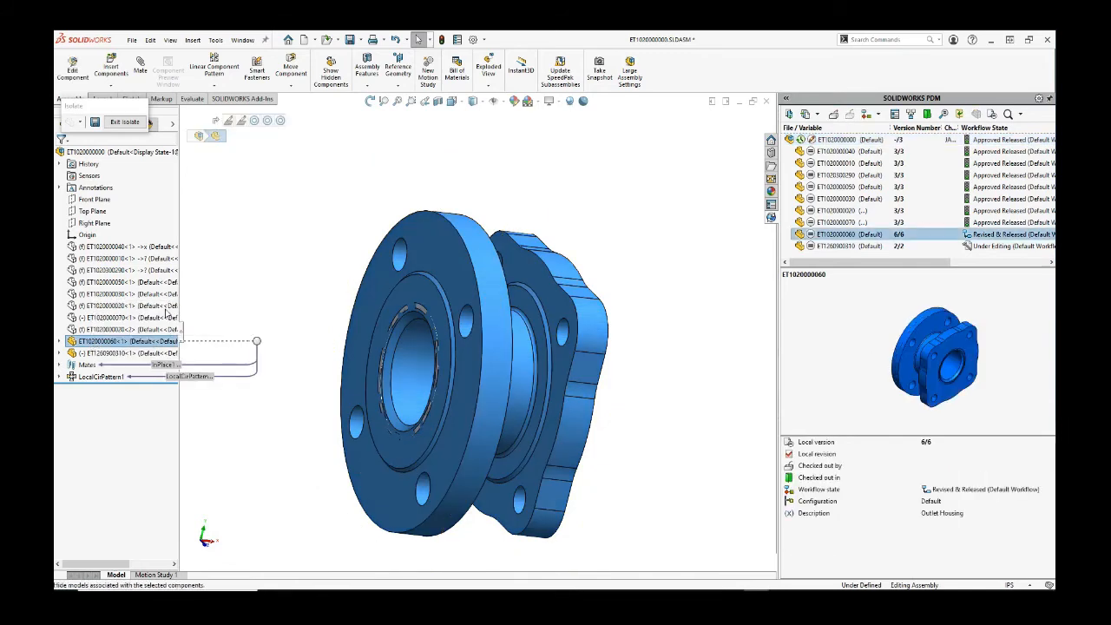
{"action": "left_click", "coordinate": [419, 311]}
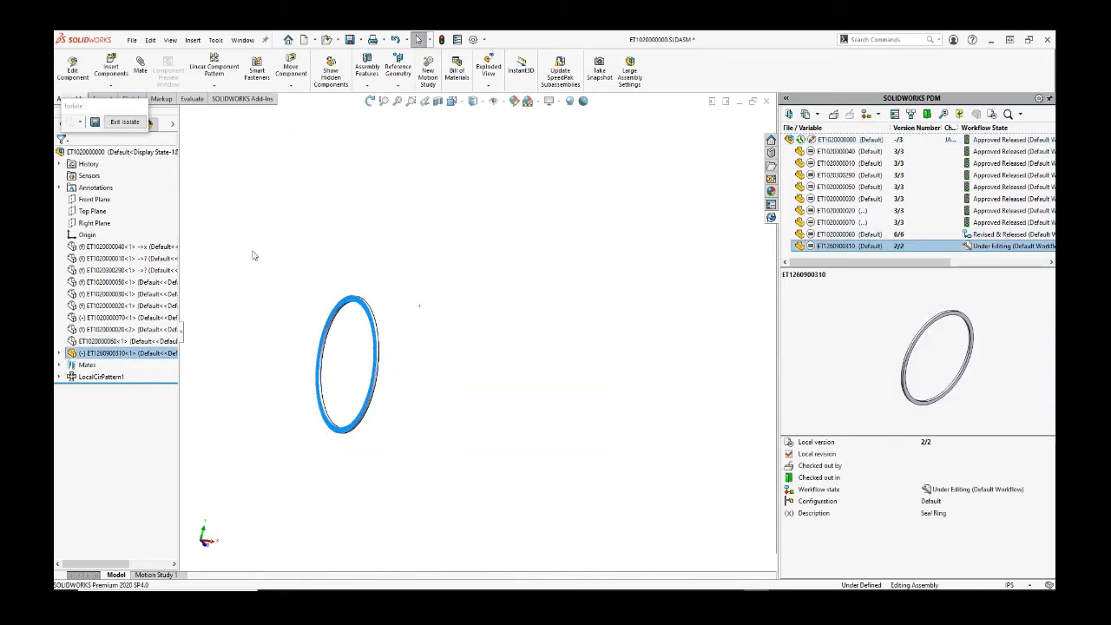
{"action": "left_click", "coordinate": [128, 339]}
{"action": "left_click", "coordinate": [166, 320]}
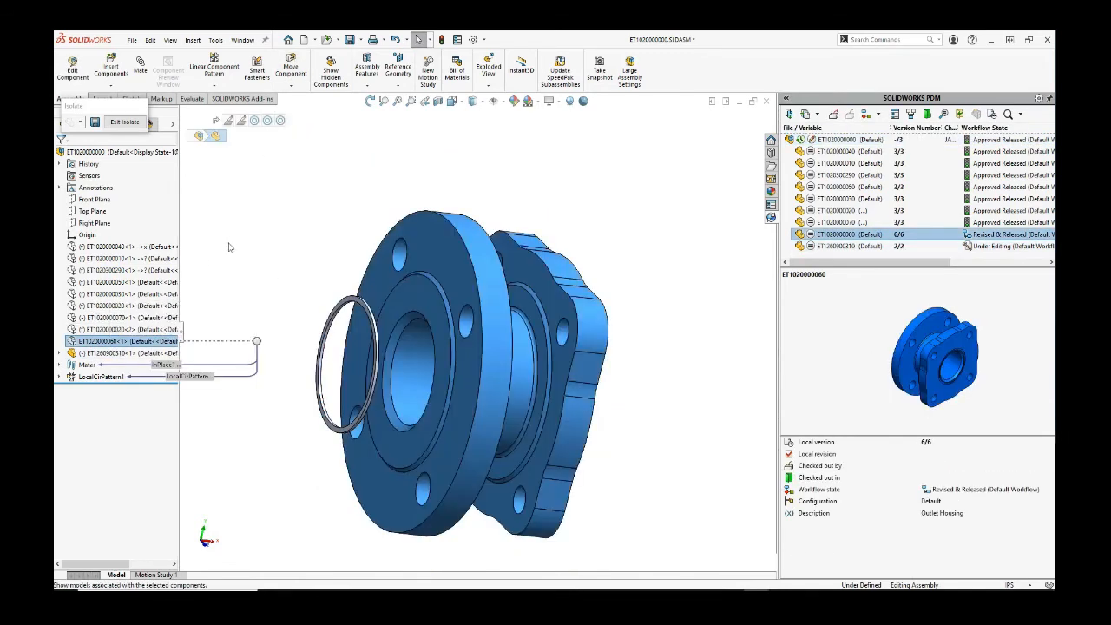
Step: Orbit to face the square flange's bore and select the ring with the outlet housing
{"action": "left_click", "coordinate": [345, 304]}
{"action": "middle_click_drag", "start_coordinate": [416, 312], "coordinate": [543, 326]}
{"action": "left_click", "coordinate": [566, 341], "text": "ctrl"}
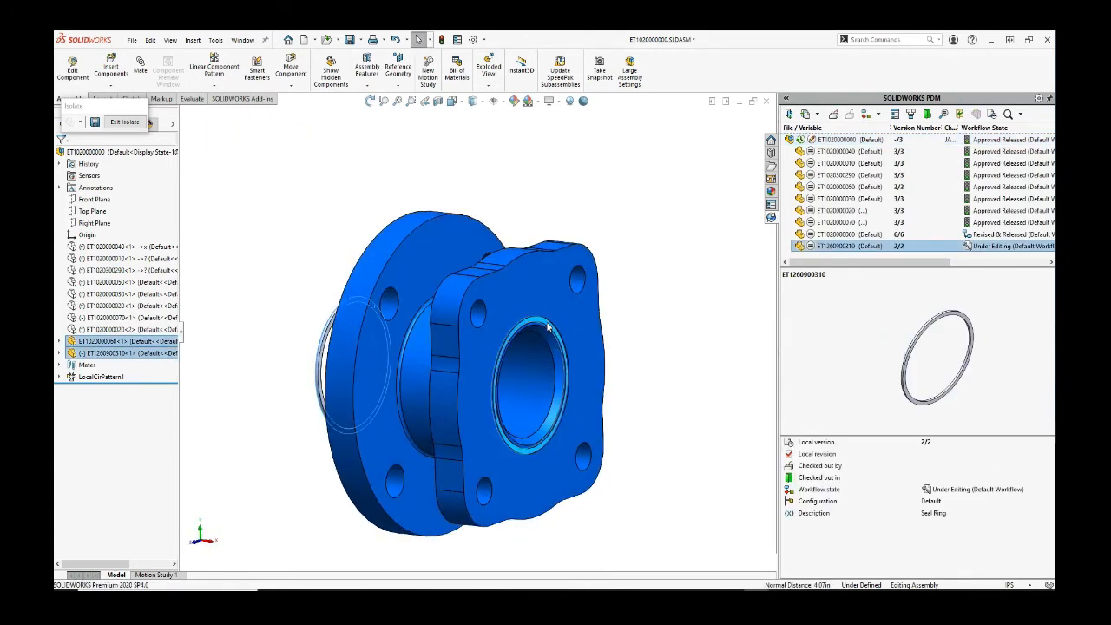
{"action": "left_click", "coordinate": [576, 186]}
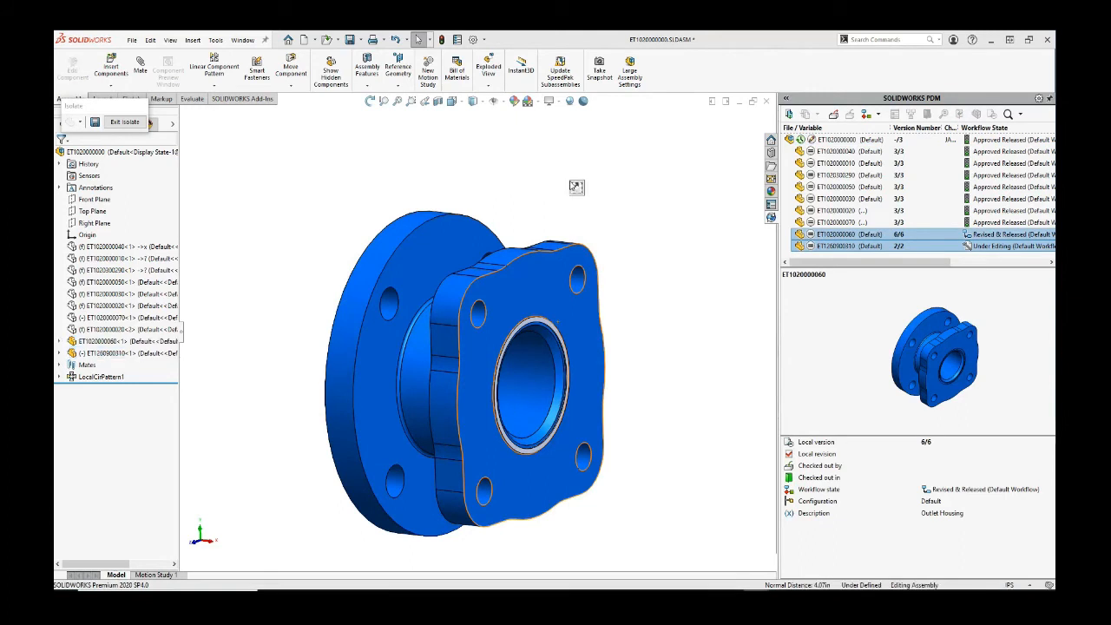
{"action": "scroll", "coordinate": [533, 206], "scroll_direction": "up", "scroll_amount": 2}
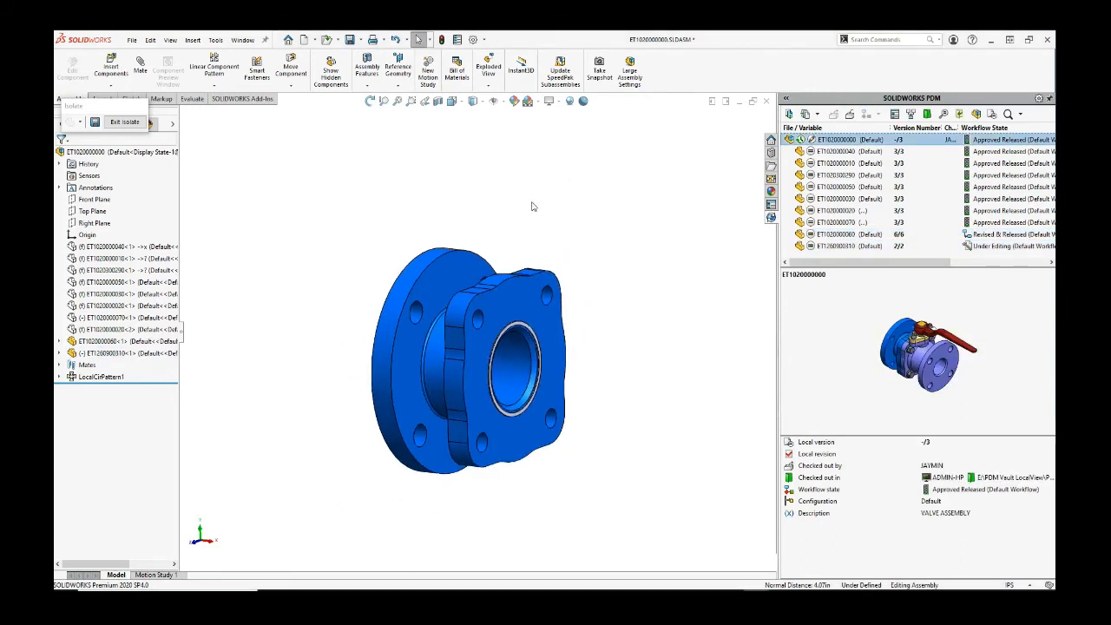
{"action": "left_click", "coordinate": [124, 122]}
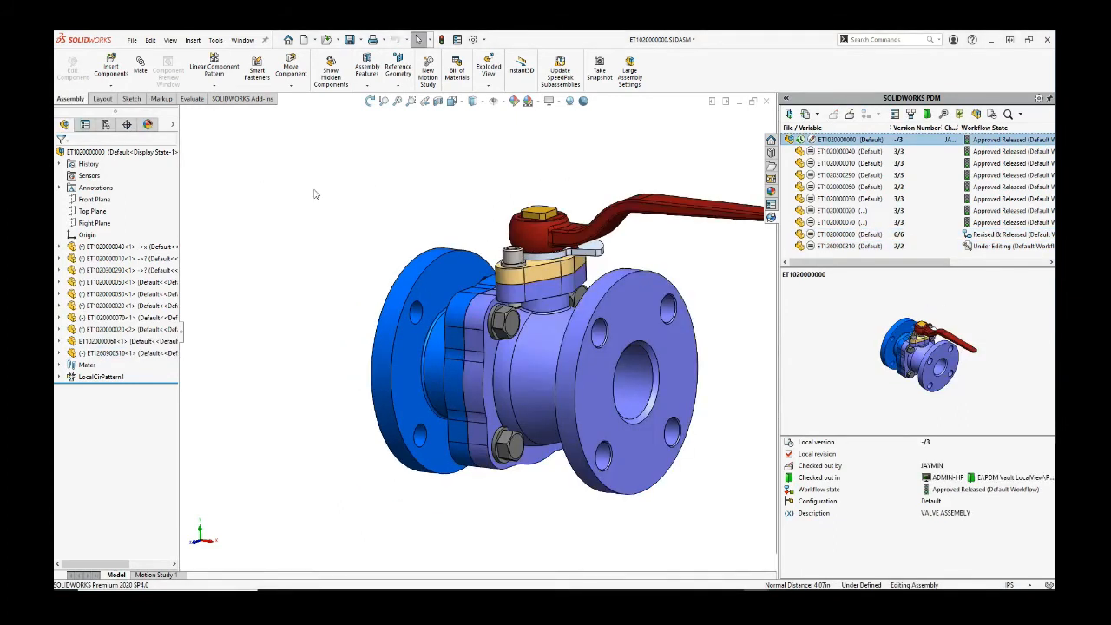
{"action": "key", "text": "f"}
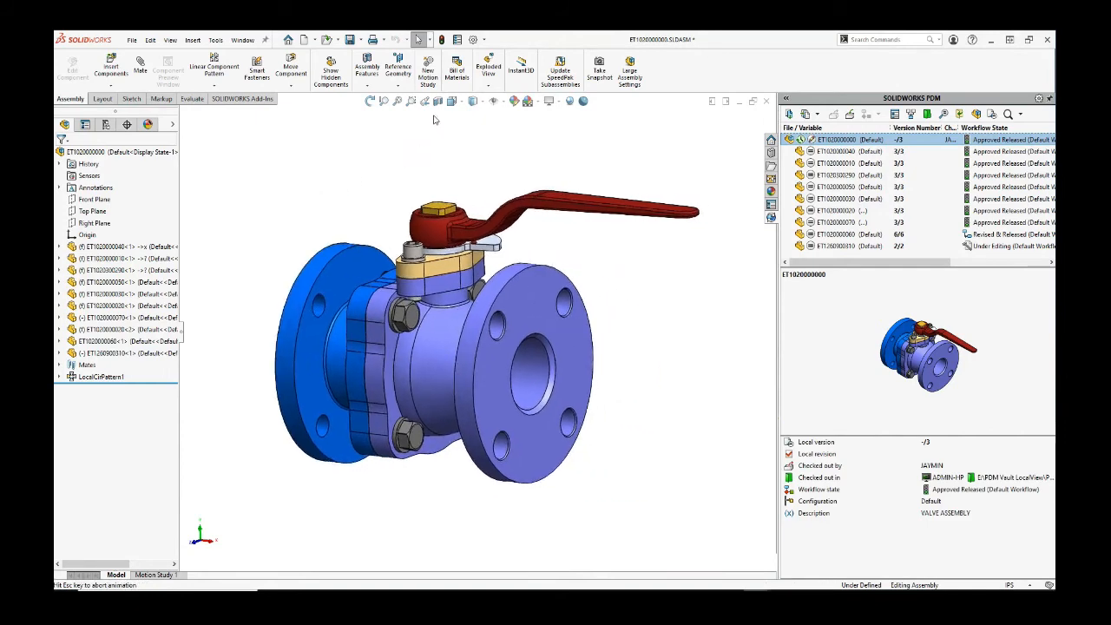
{"action": "left_click", "coordinate": [438, 102]}
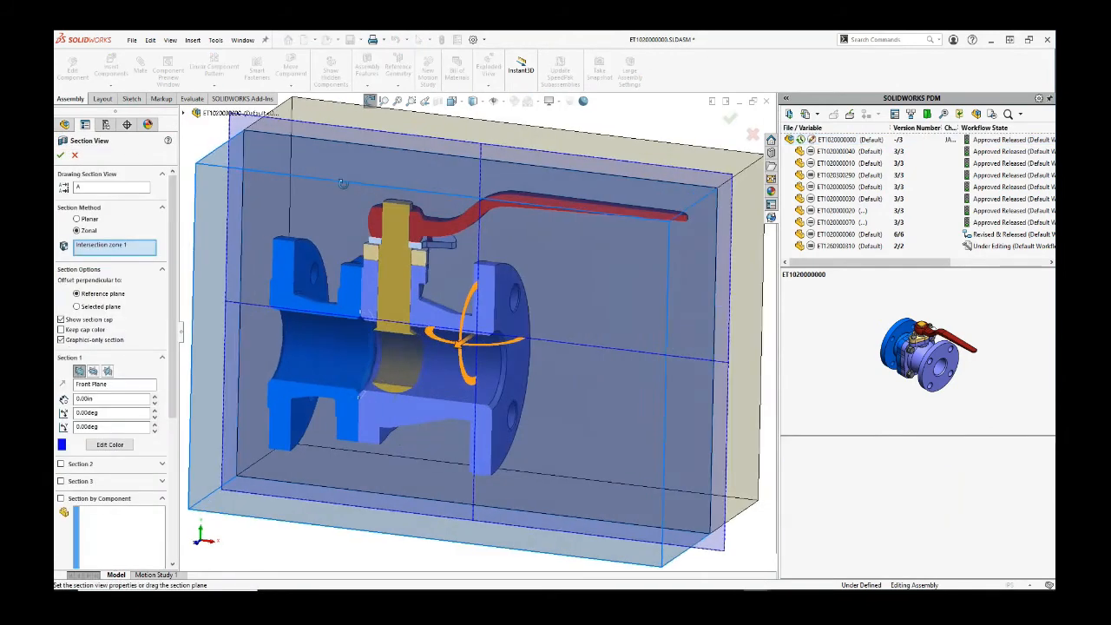
{"action": "scroll", "coordinate": [391, 341], "scroll_direction": "down", "scroll_amount": 3}
{"action": "scroll", "coordinate": [391, 341], "scroll_direction": "down", "scroll_amount": 3}
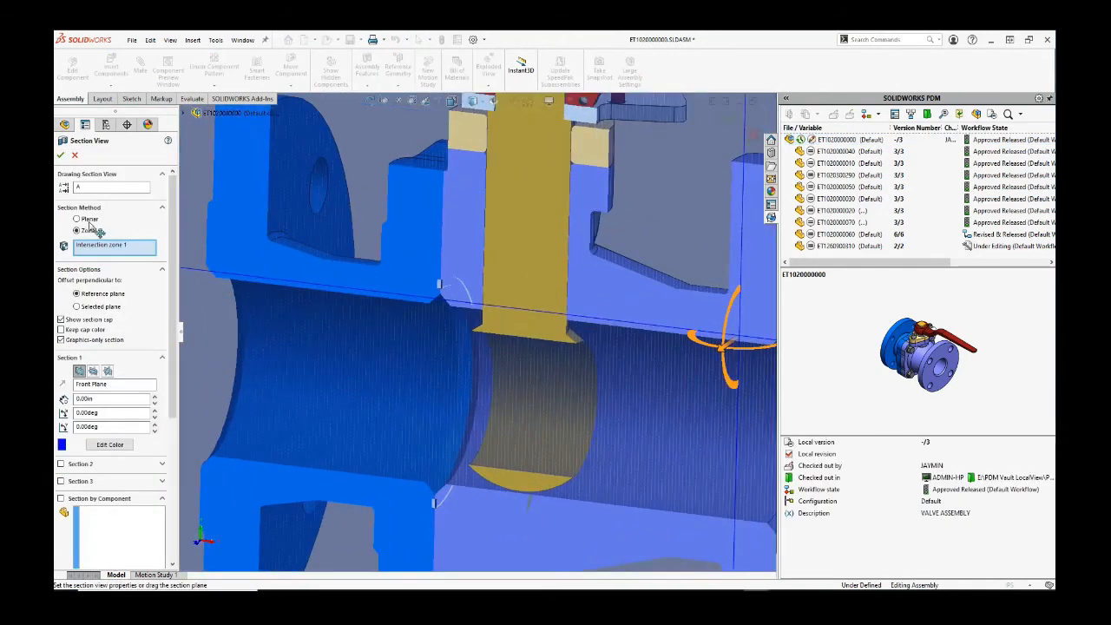
{"action": "left_click", "coordinate": [60, 155]}
{"action": "scroll", "coordinate": [451, 304], "scroll_direction": "down", "scroll_amount": 5}
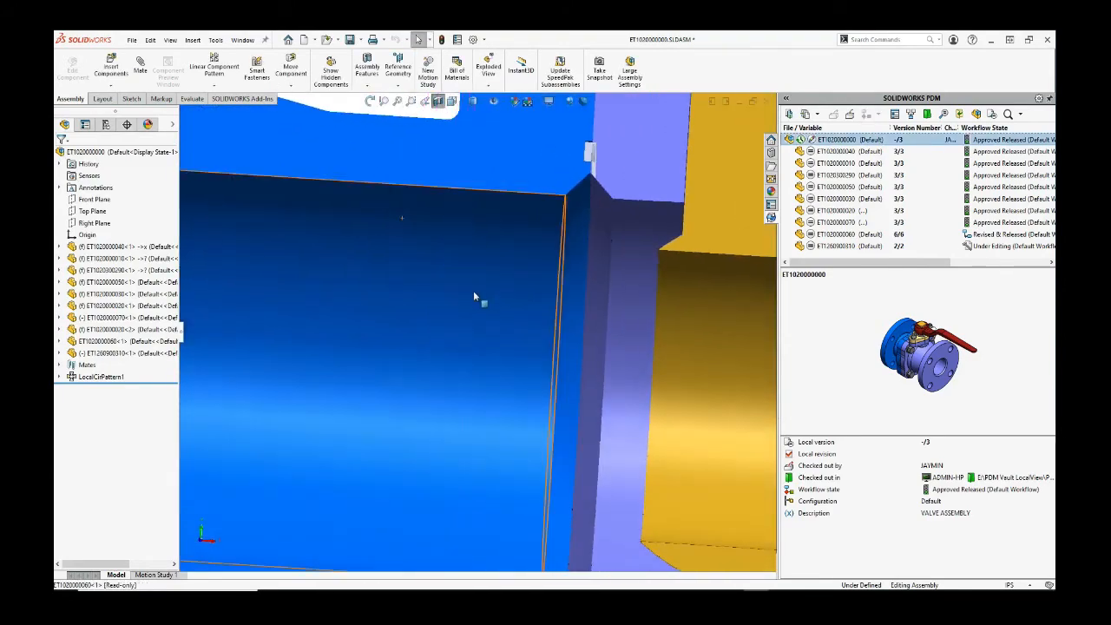
{"action": "scroll", "coordinate": [474, 290], "scroll_direction": "up", "scroll_amount": 5}
{"action": "scroll", "coordinate": [537, 301], "scroll_direction": "up", "scroll_amount": 2}
{"action": "scroll", "coordinate": [537, 301], "scroll_direction": "down", "scroll_amount": 2}
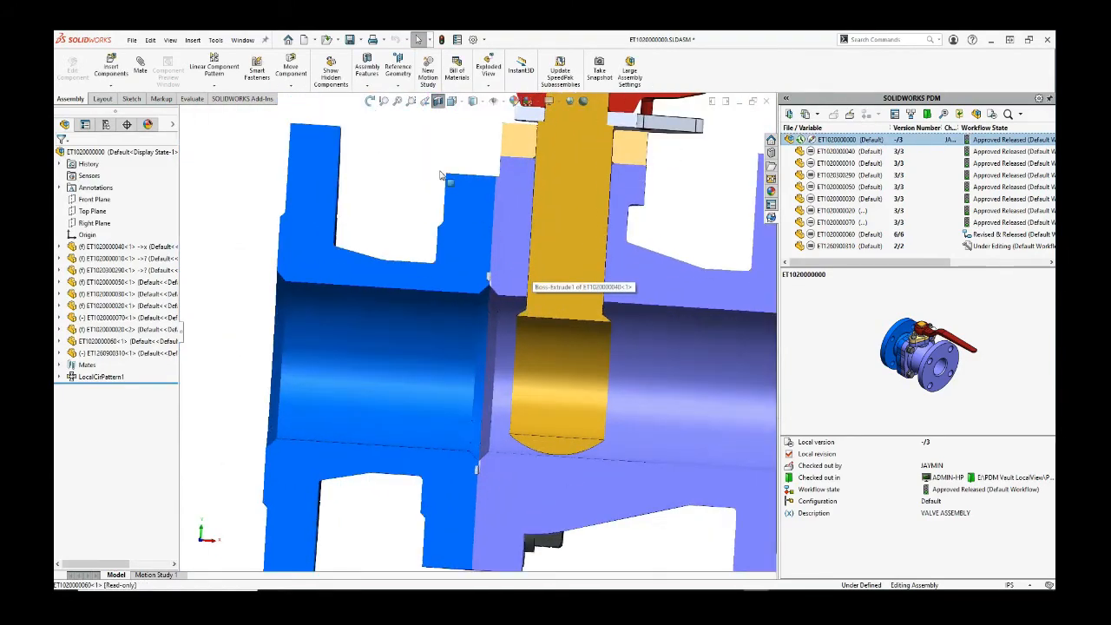
{"action": "left_click", "coordinate": [437, 101]}
{"action": "left_click", "coordinate": [451, 101]}
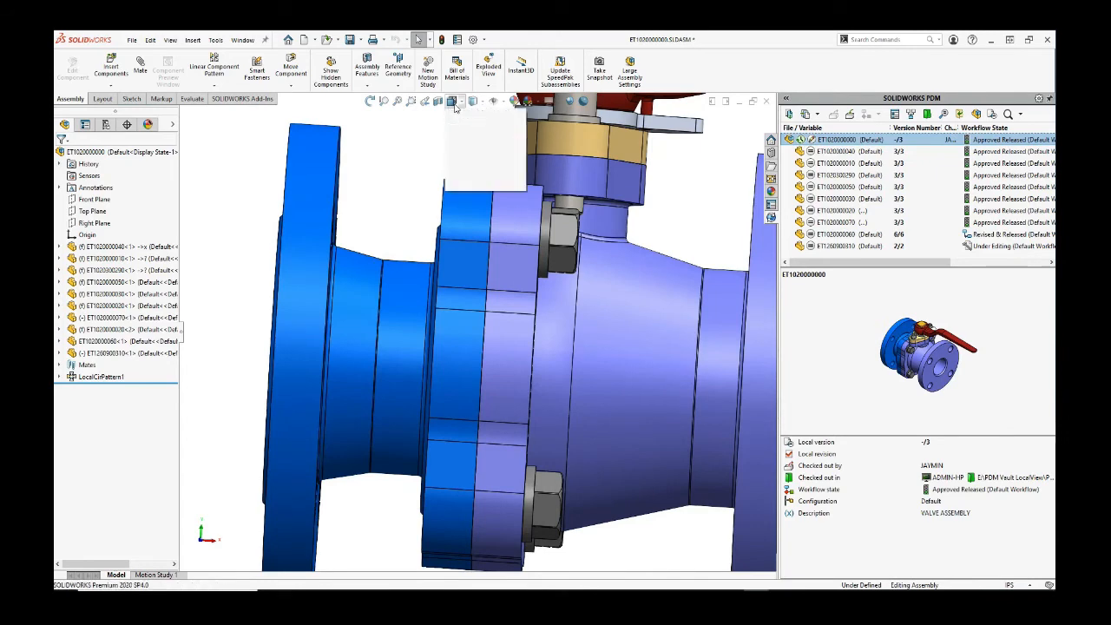
{"action": "left_click", "coordinate": [508, 131]}
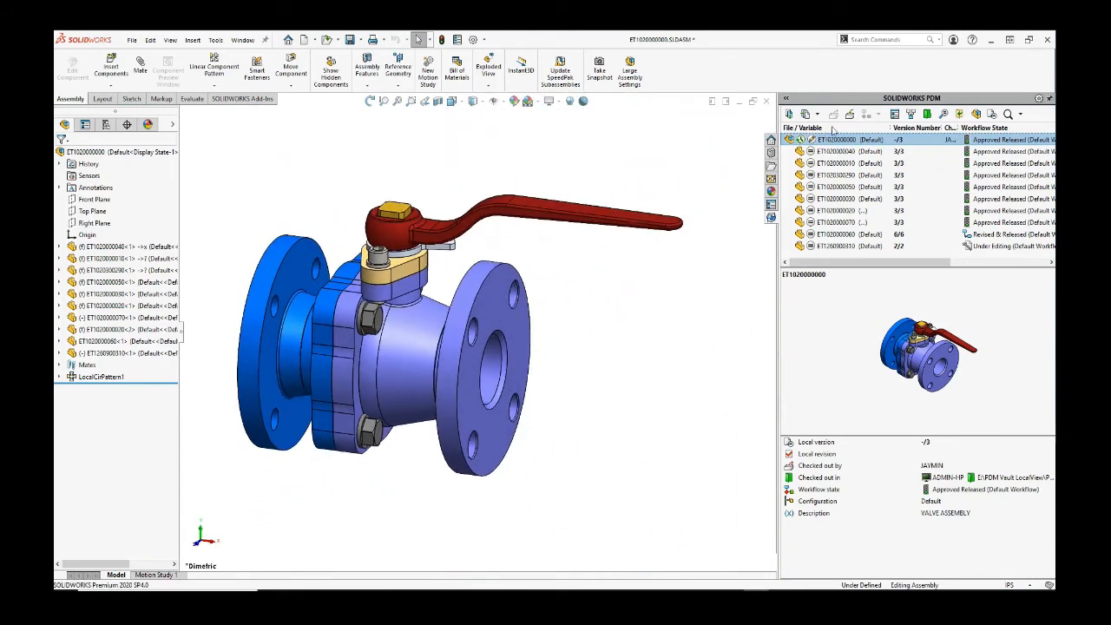
Step: Save and check in the valve assembly with comment 'Assembly Updated with Seal' after the missing-comment warning
{"action": "left_click", "coordinate": [350, 39]}
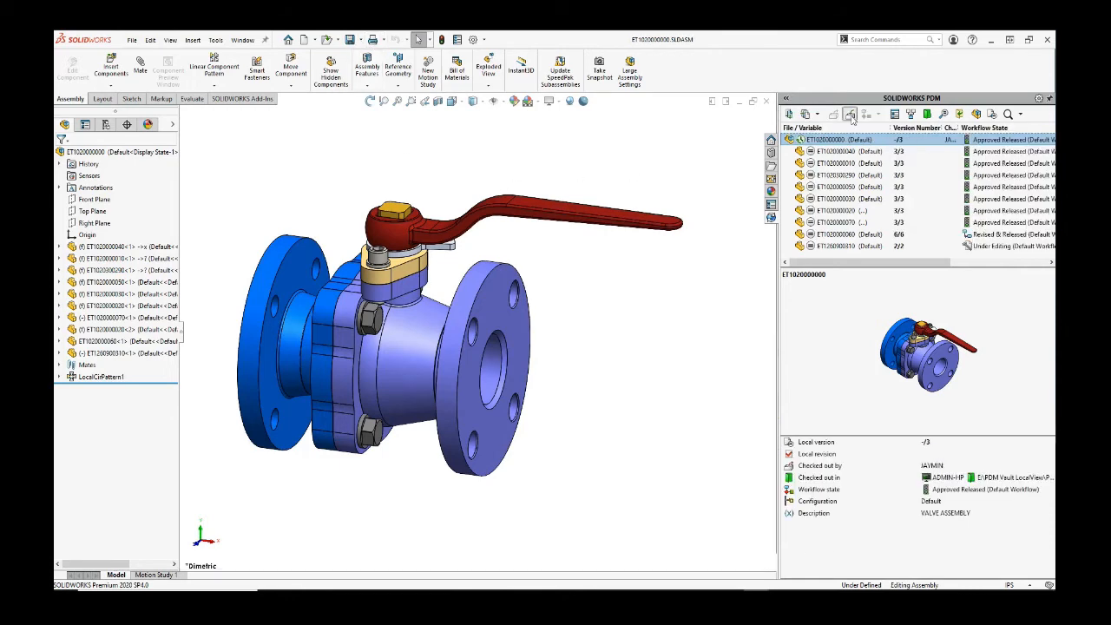
{"action": "left_click", "coordinate": [849, 114]}
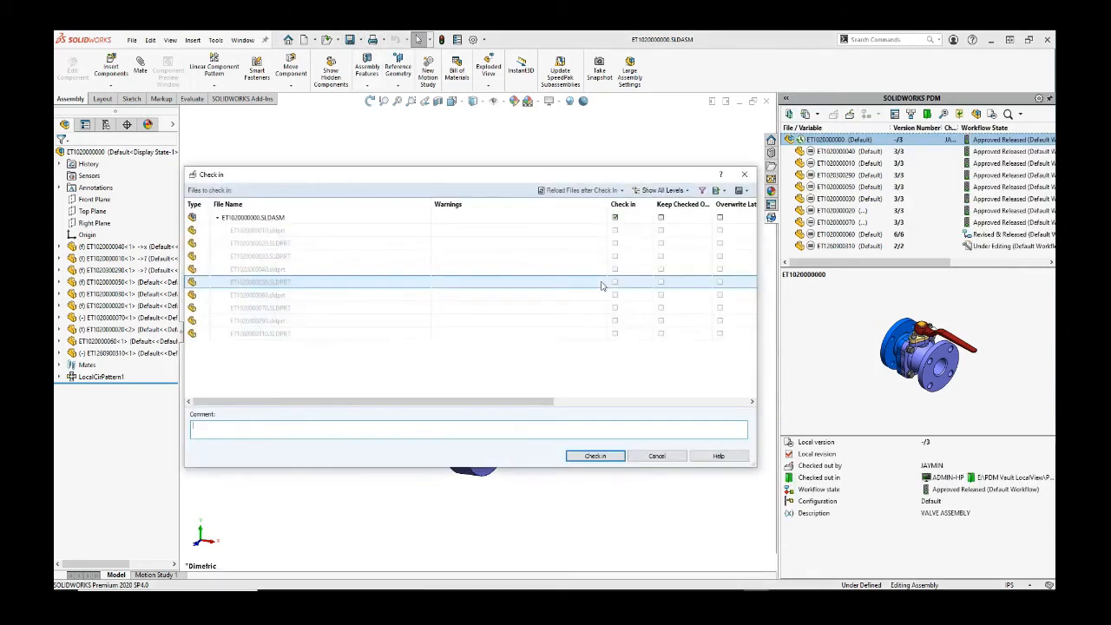
{"action": "left_click", "coordinate": [595, 455]}
{"action": "left_click", "coordinate": [585, 354]}
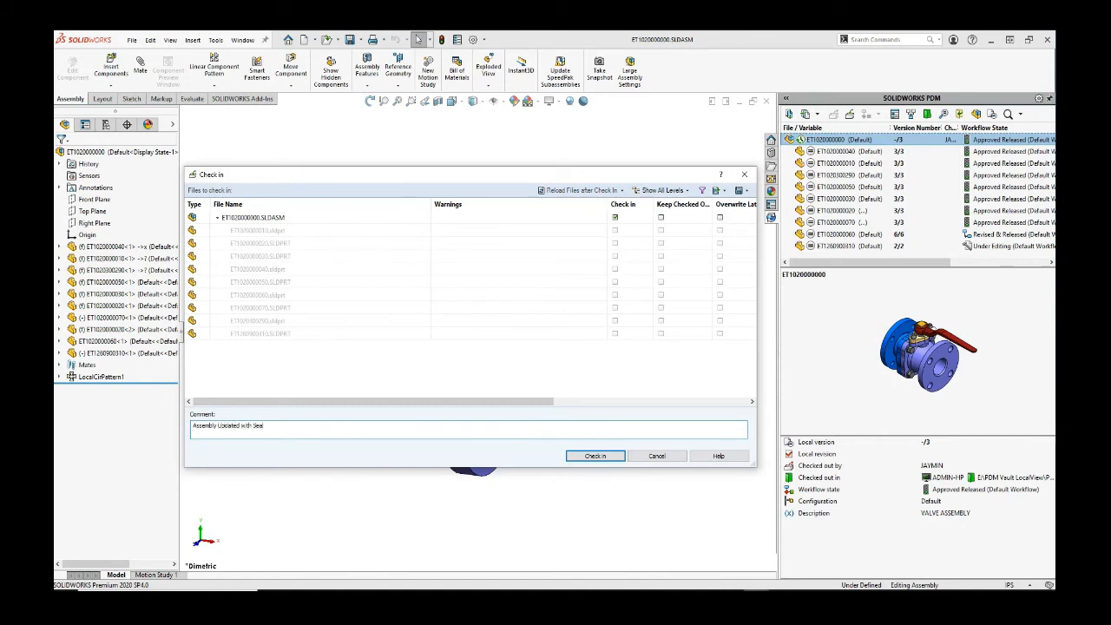
{"action": "left_click", "coordinate": [595, 456]}
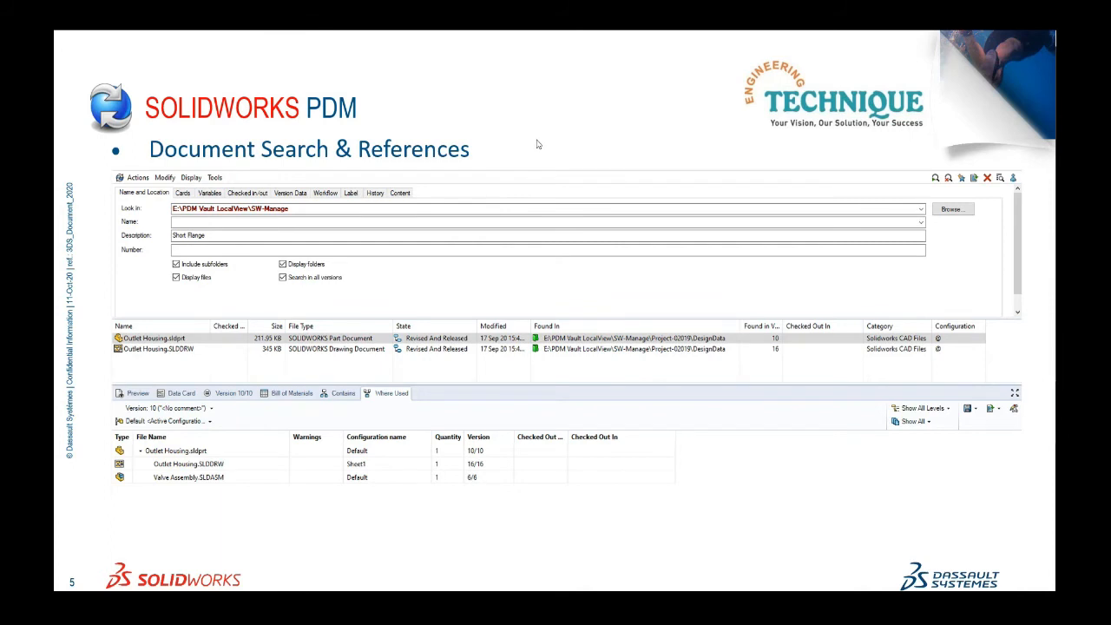
Step: Advance from slide 5 to slide 6, Bills of Material – Compare & Export
{"action": "key", "text": "Right"}
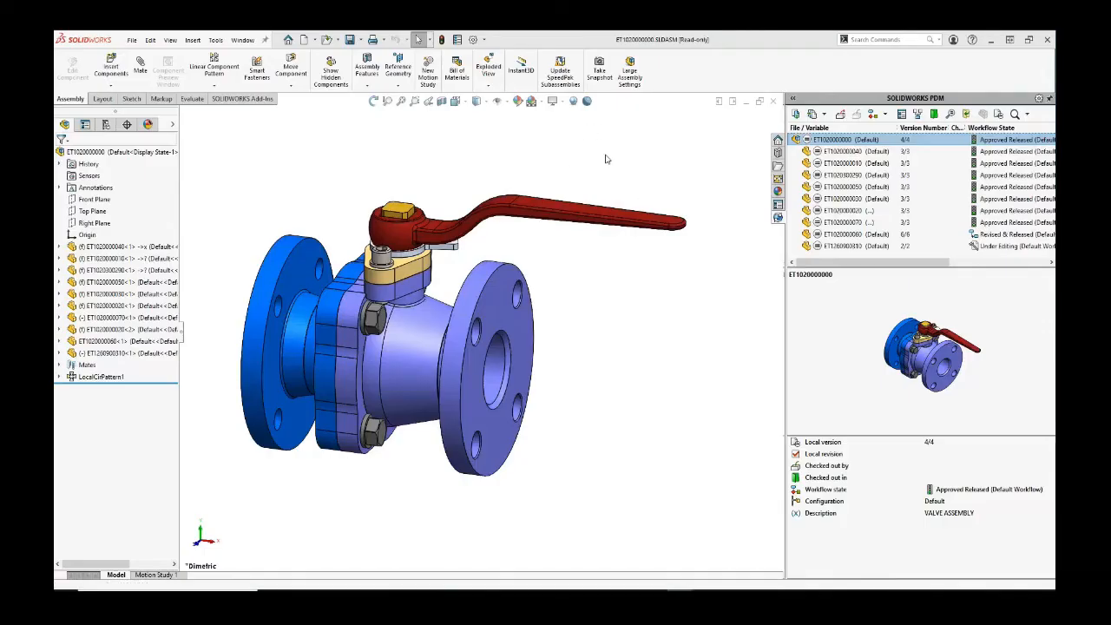
Step: Close the extra VIDEO RECORDING window and the search form in the PDM vault window
{"action": "mouse_move", "coordinate": [321, 589]}
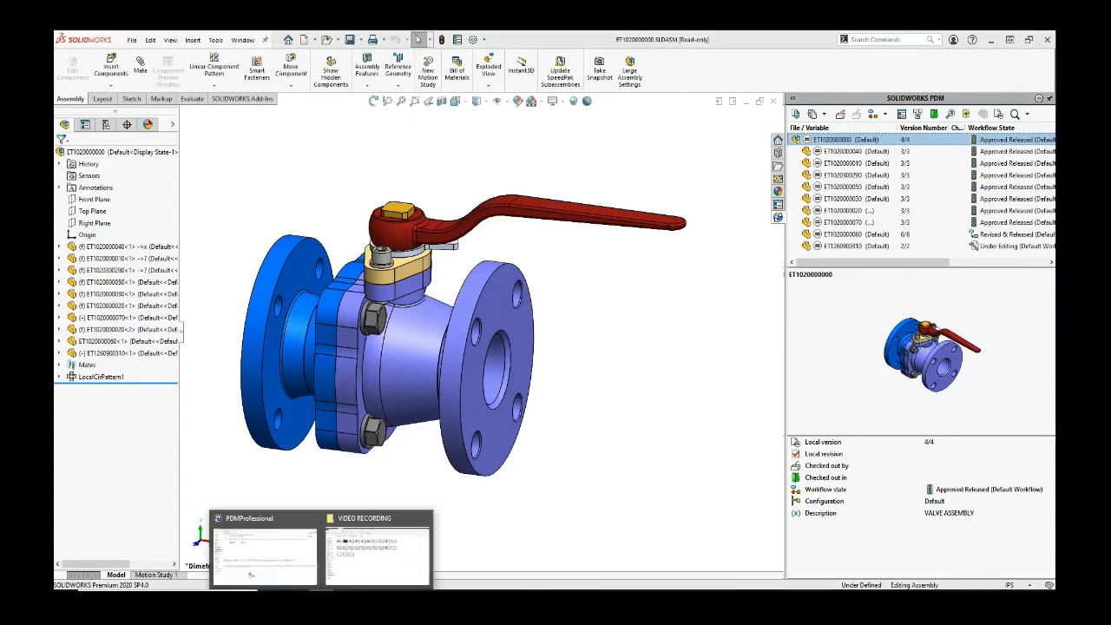
{"action": "left_click", "coordinate": [425, 518]}
{"action": "left_click", "coordinate": [352, 545]}
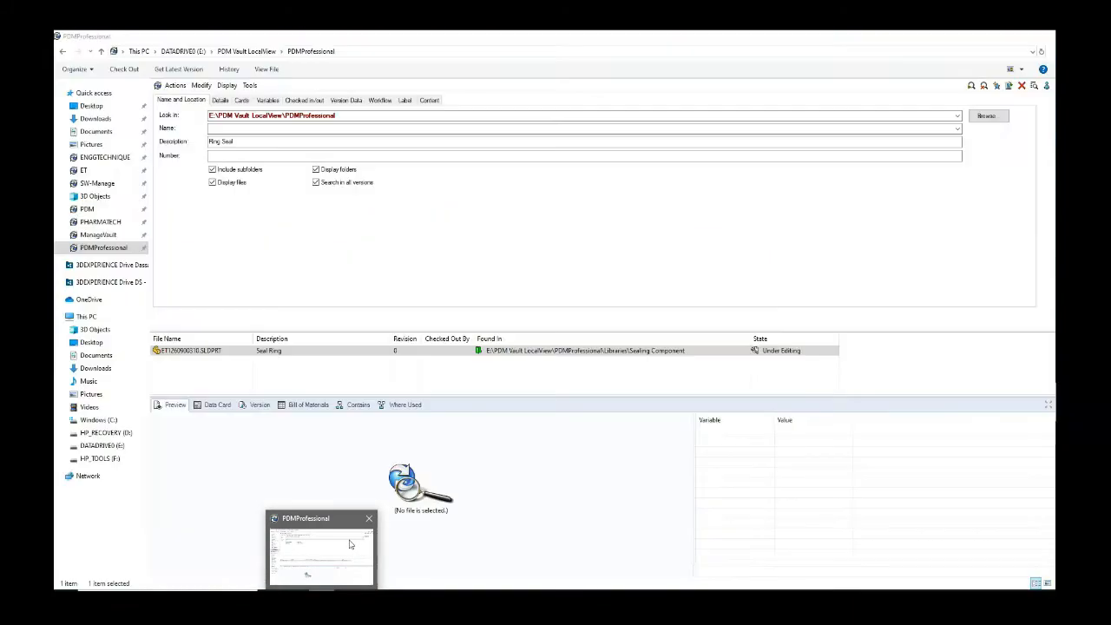
{"action": "left_click", "coordinate": [1022, 85]}
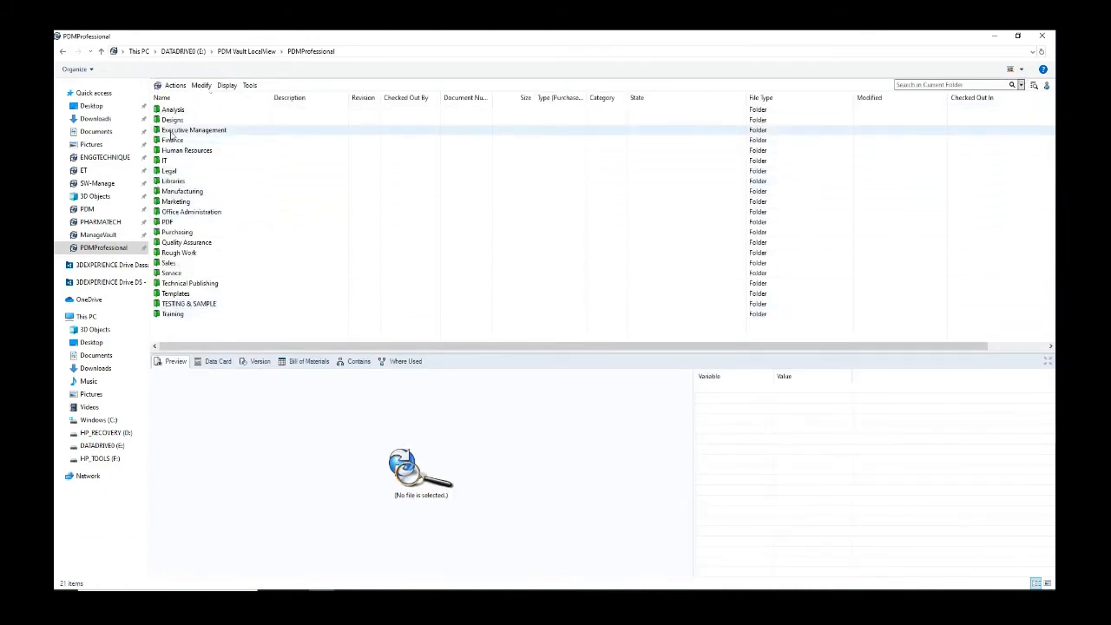
Step: Open Designs > Project 0014 > DesignData and show ET1020000000.SLDASM's Bill of Materials tab
{"action": "left_click", "coordinate": [250, 121]}
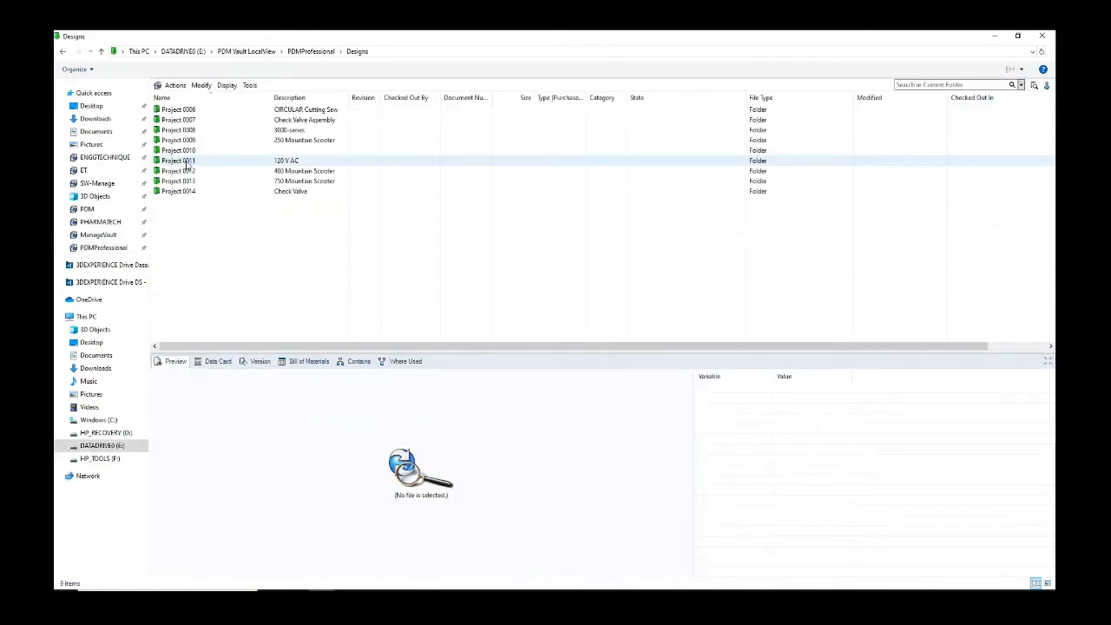
{"action": "left_click", "coordinate": [185, 192]}
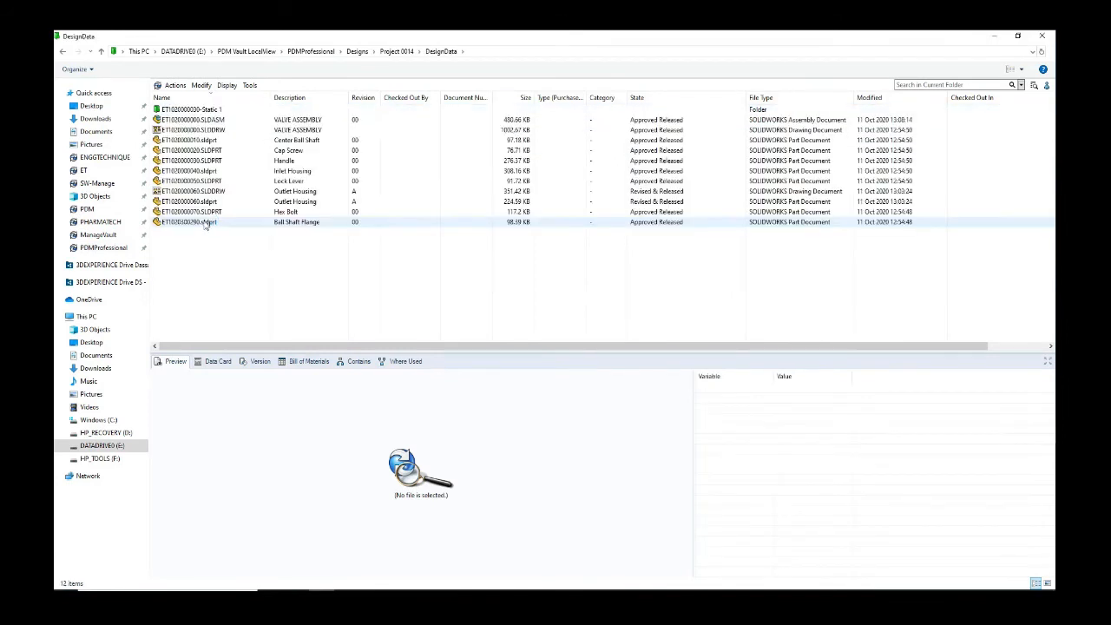
{"action": "left_click", "coordinate": [206, 121]}
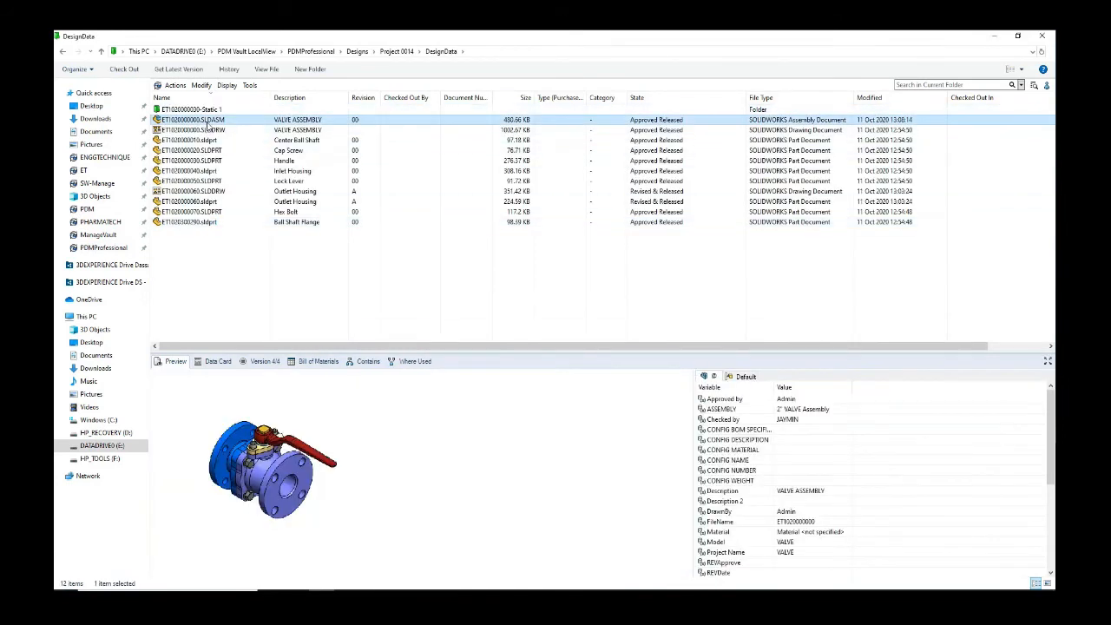
{"action": "left_click", "coordinate": [314, 361]}
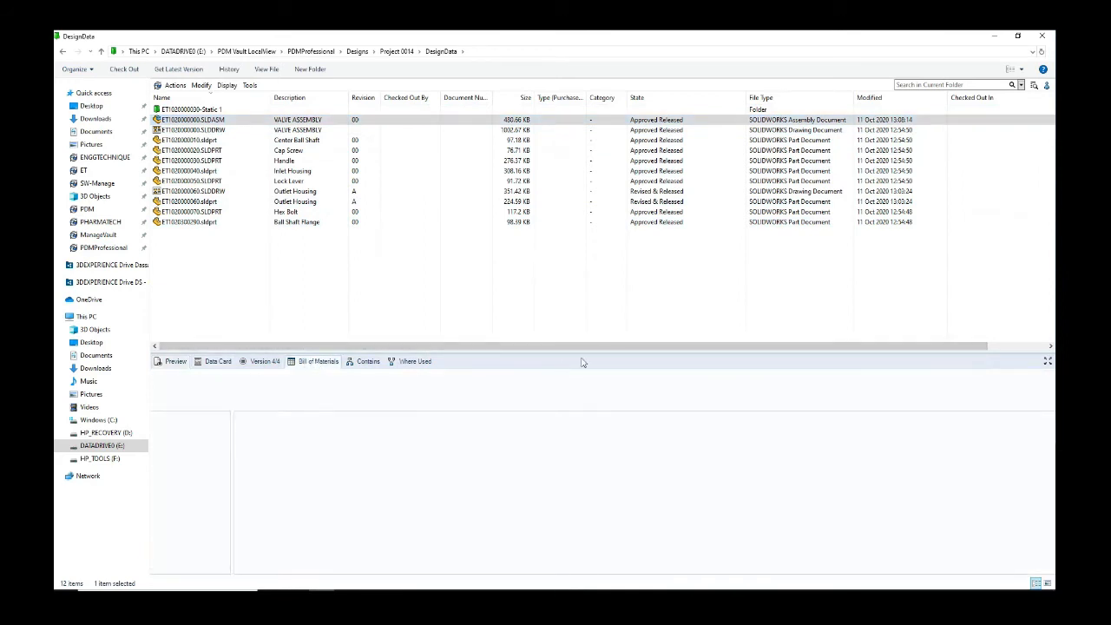
{"action": "left_click_drag", "start_coordinate": [588, 304], "coordinate": [588, 282]}
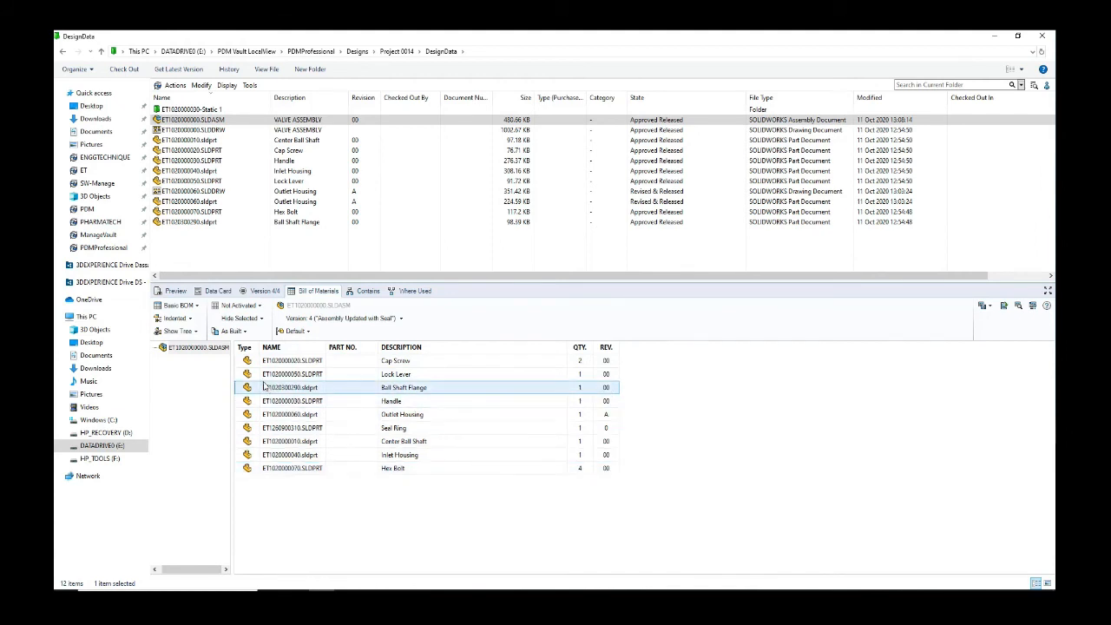
Step: Save the bill of materials as CSV-File (*.csv) into the DesignData folder
{"action": "mouse_move", "coordinate": [251, 364]}
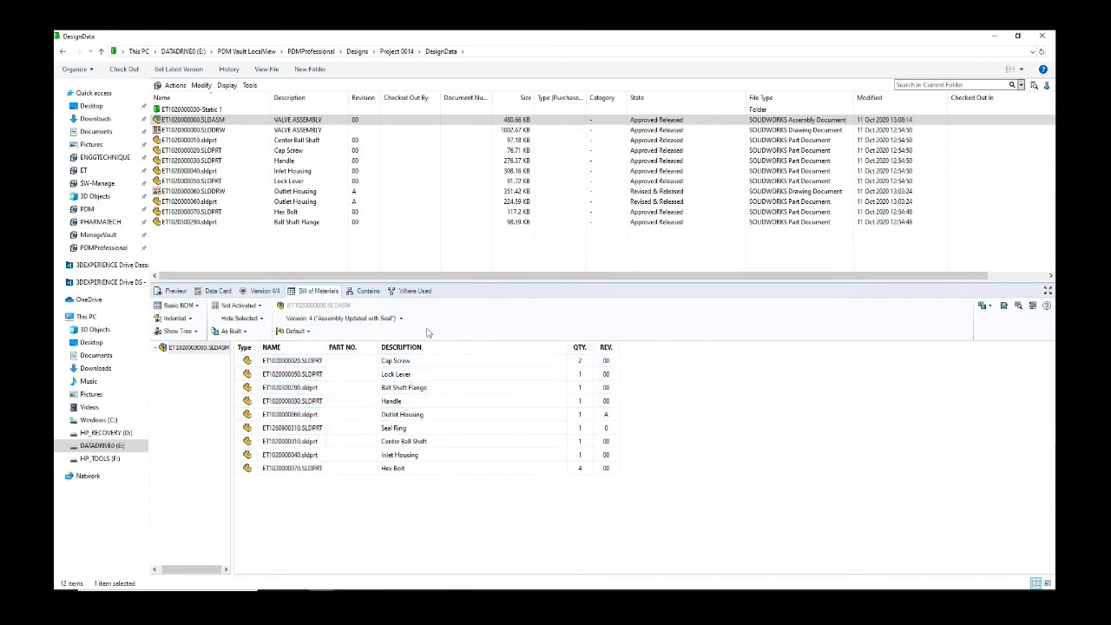
{"action": "left_click_drag", "start_coordinate": [642, 282], "coordinate": [643, 306]}
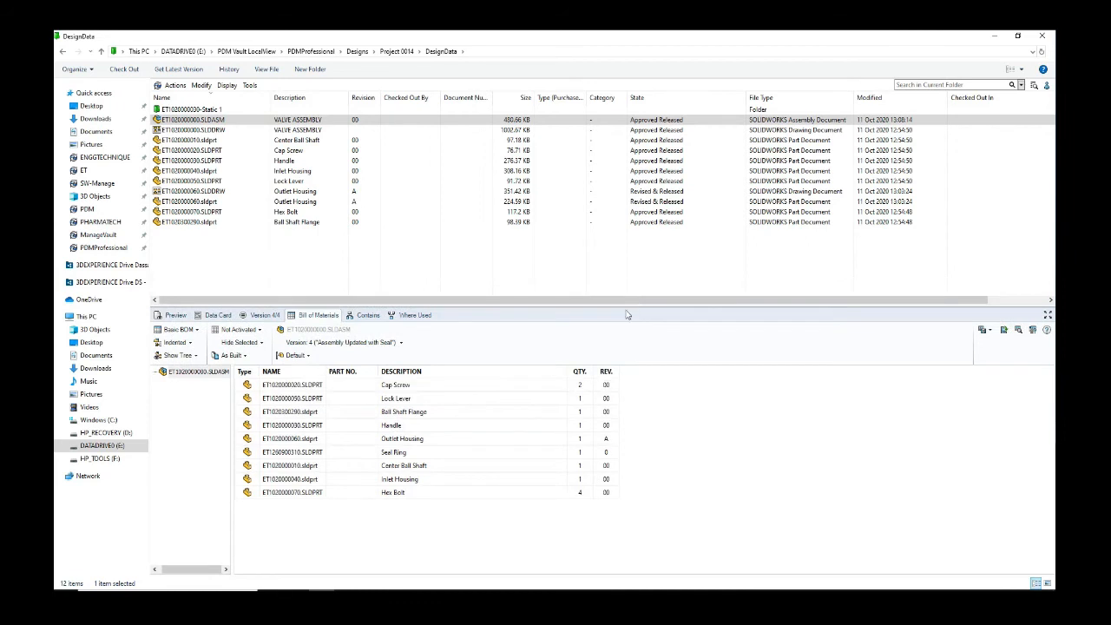
{"action": "left_click", "coordinate": [991, 331]}
{"action": "left_click", "coordinate": [998, 353]}
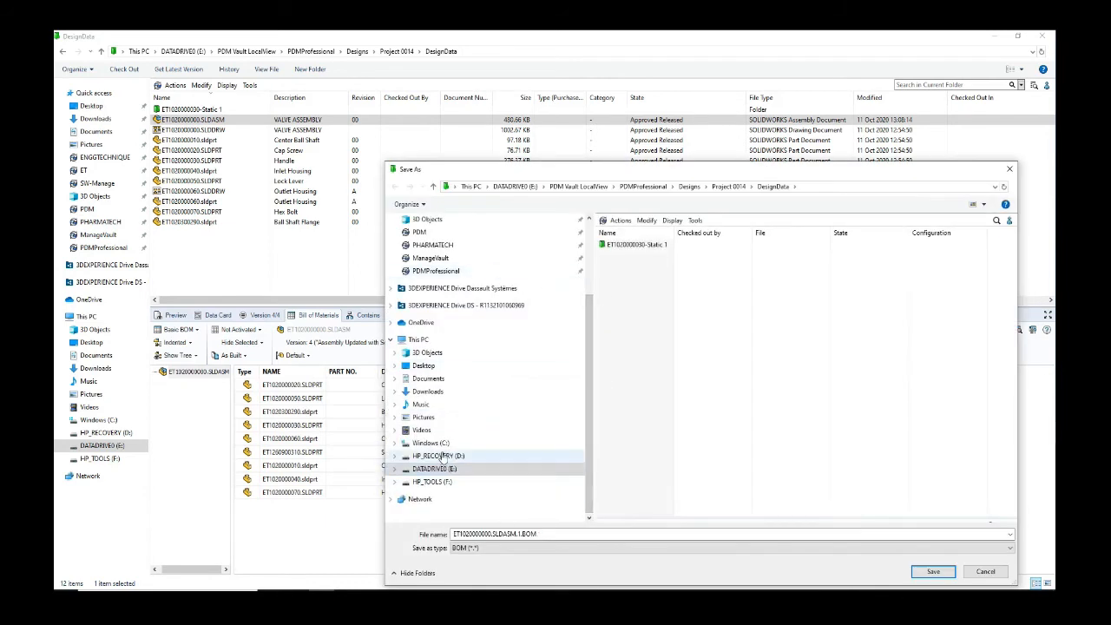
{"action": "left_click", "coordinate": [536, 548]}
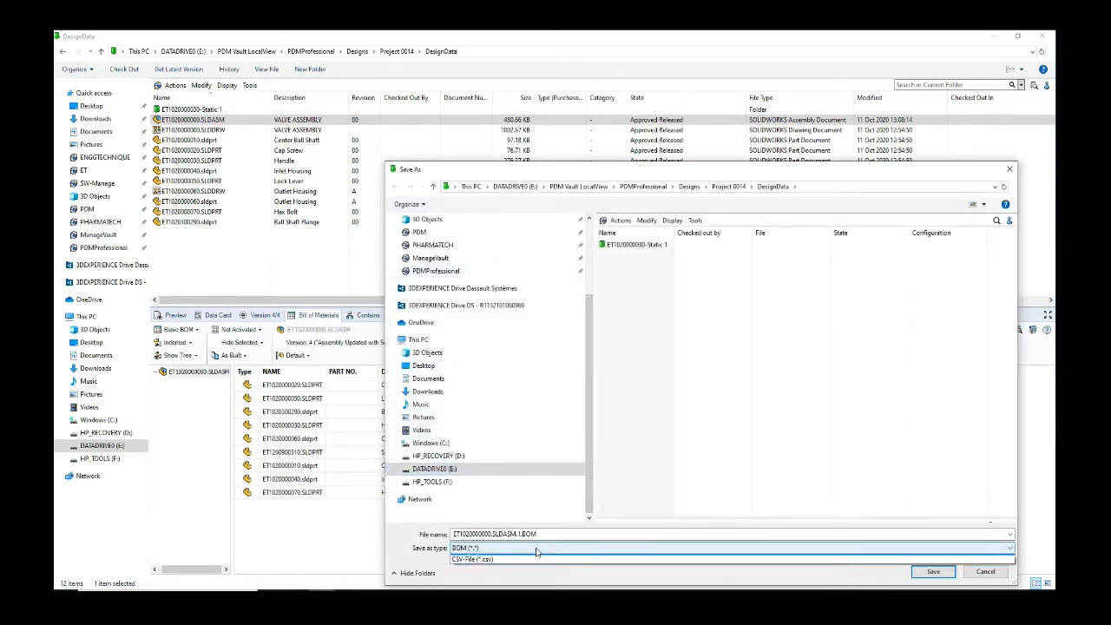
{"action": "left_click", "coordinate": [503, 570]}
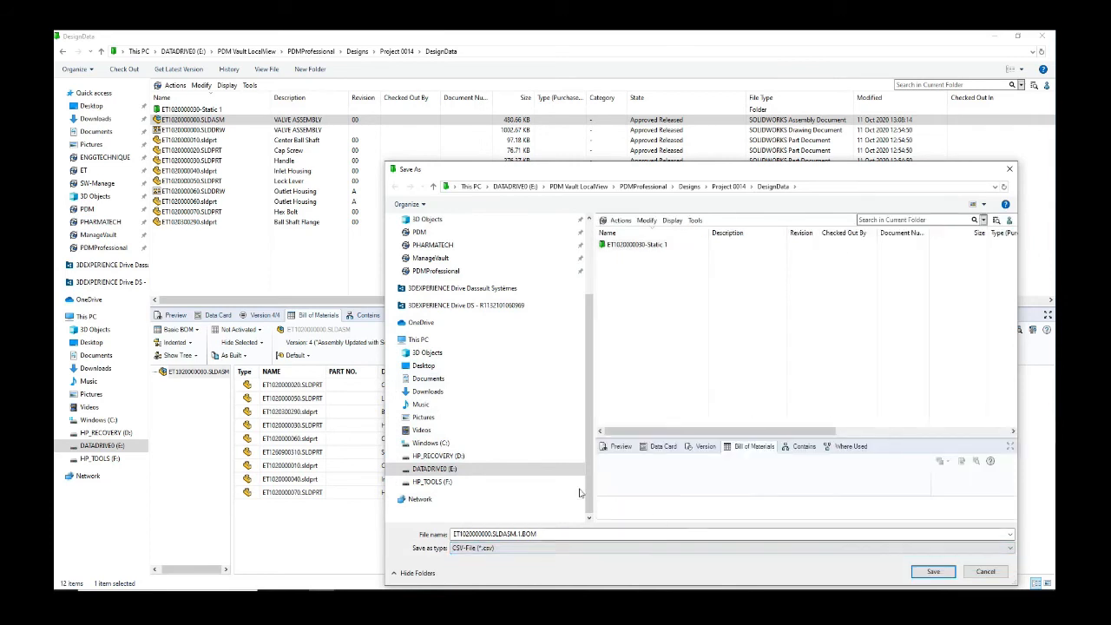
{"action": "left_click", "coordinate": [932, 570]}
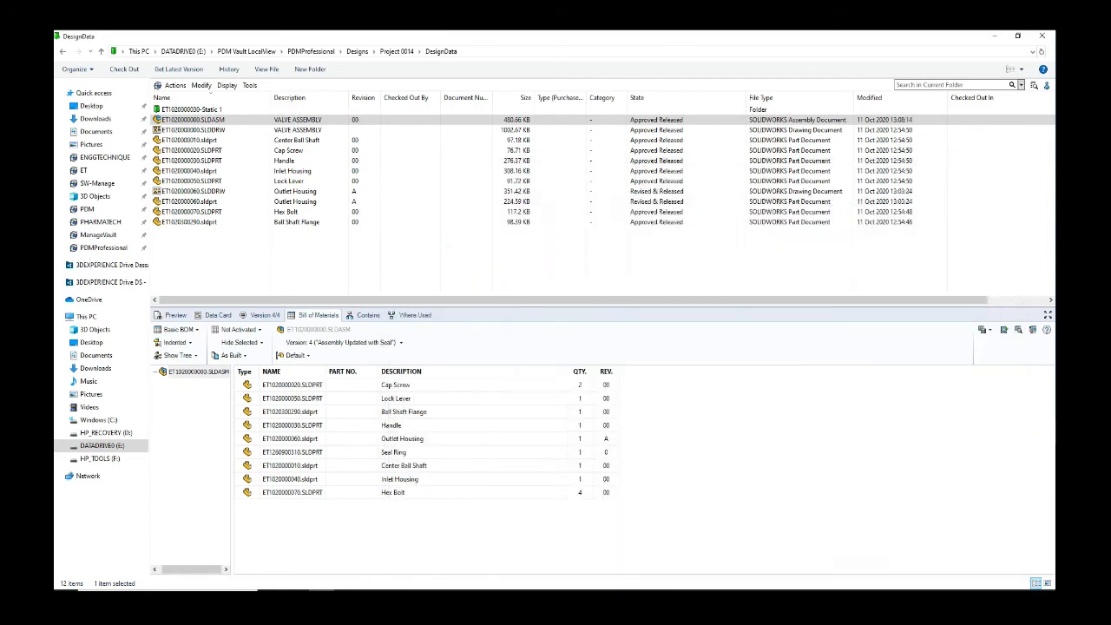
Step: Open the bill of materials as a CSV file with a Level column included
{"action": "left_click", "coordinate": [588, 354]}
{"action": "left_click", "coordinate": [1003, 332]}
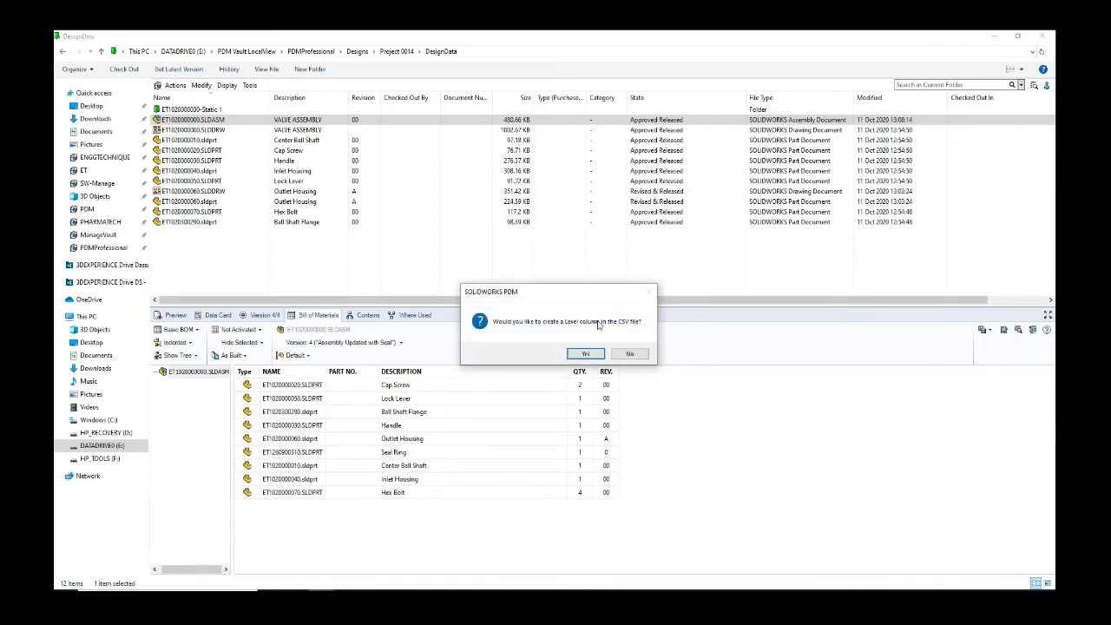
{"action": "left_click", "coordinate": [586, 353]}
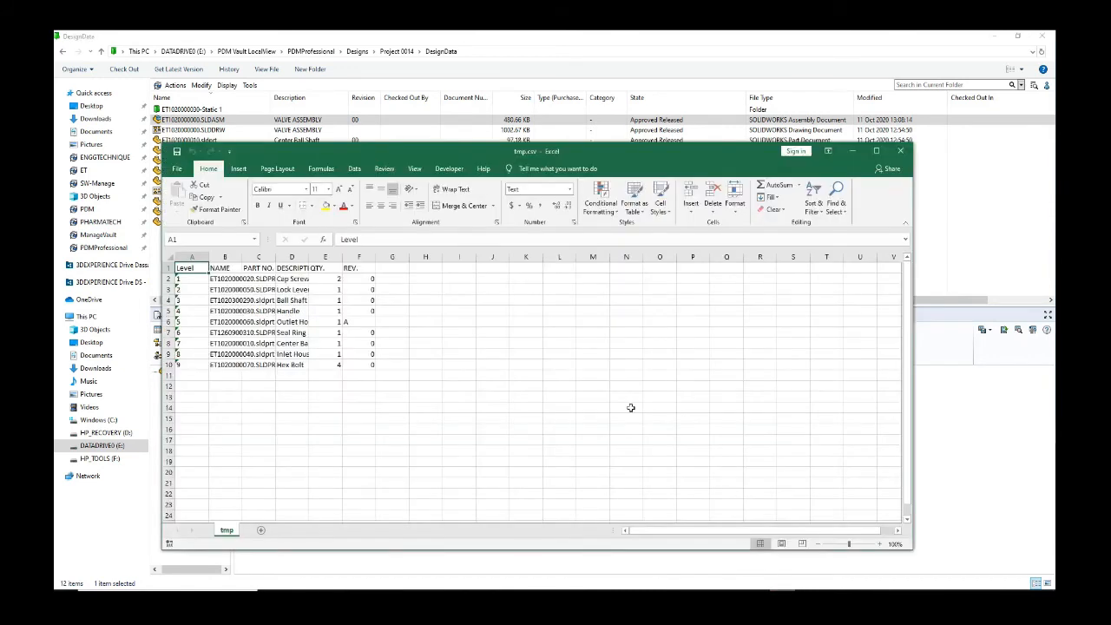
Step: Auto-fit columns B, D and F and centre revision A in cell F6
{"action": "double_click", "coordinate": [244, 258]}
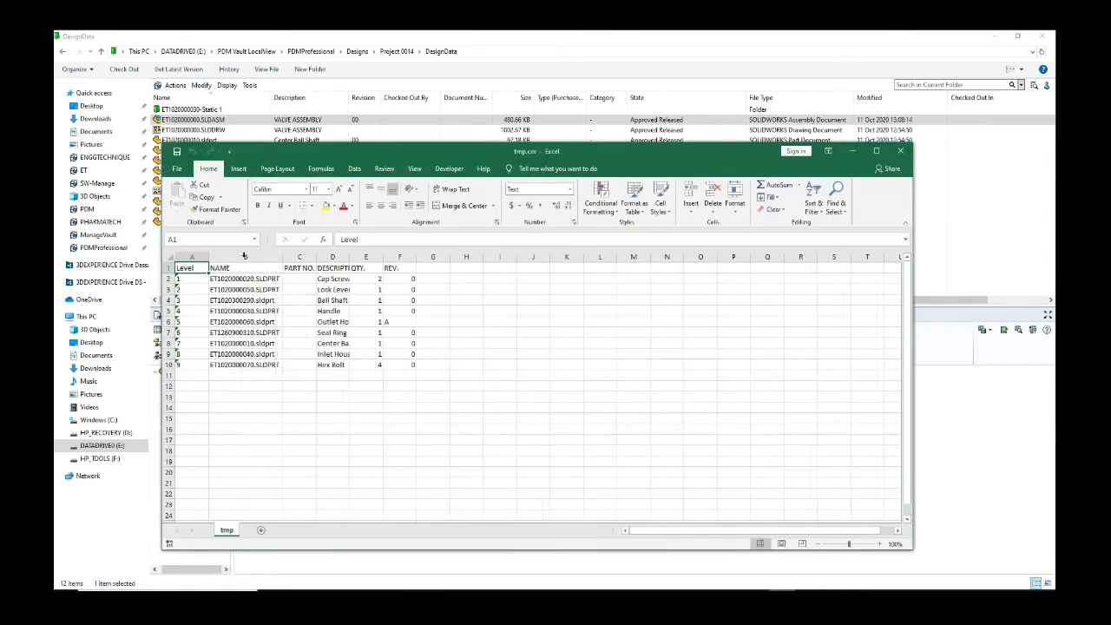
{"action": "double_click", "coordinate": [347, 258]}
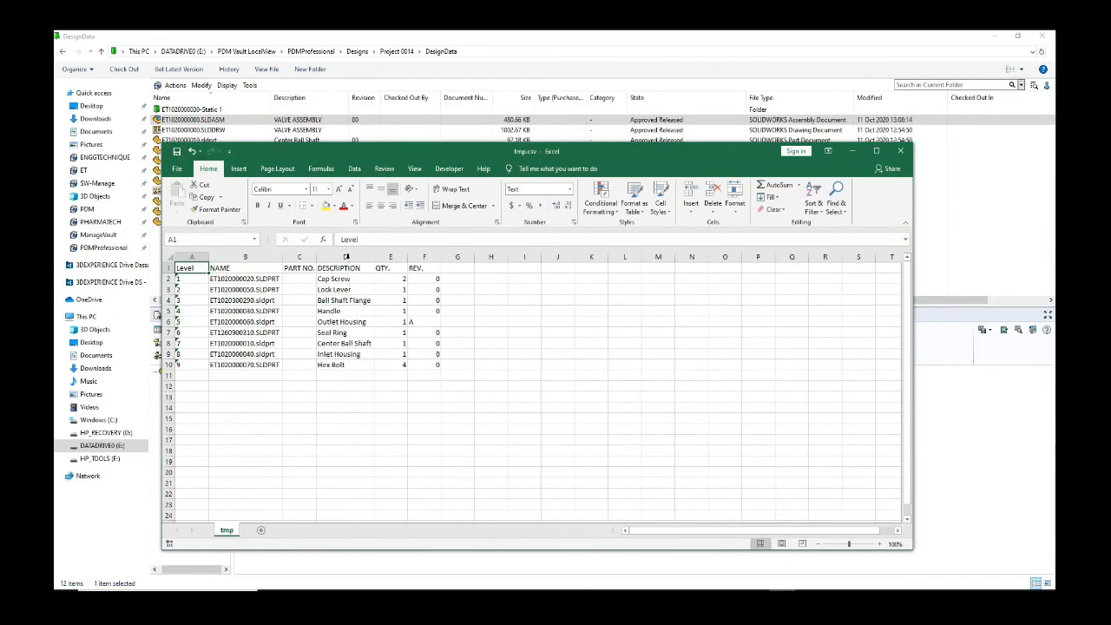
{"action": "double_click", "coordinate": [440, 258]}
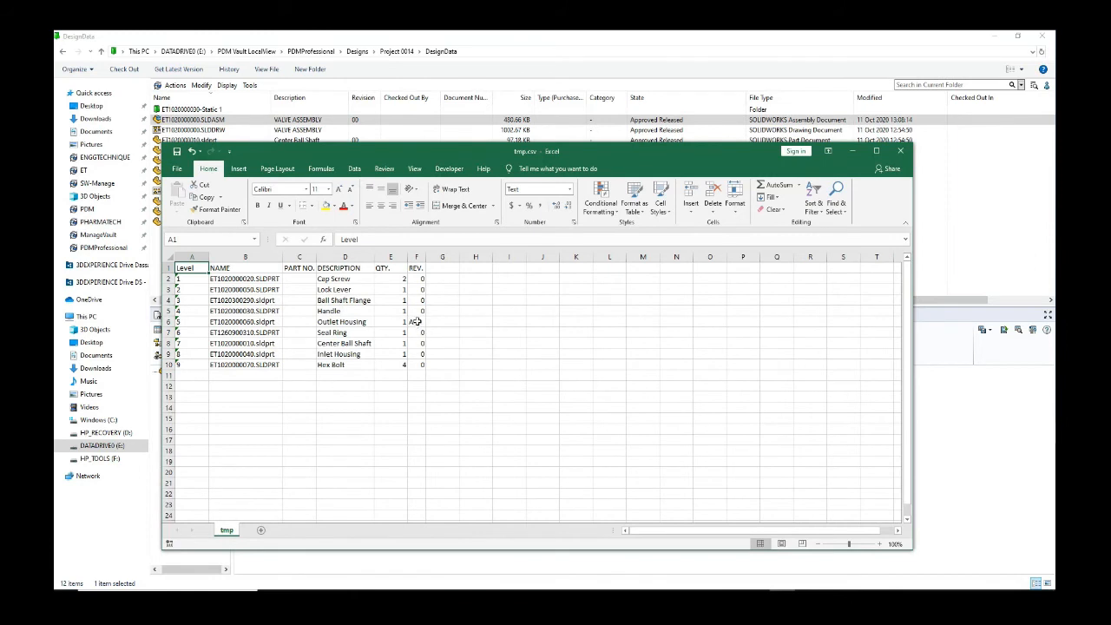
{"action": "left_click", "coordinate": [417, 321]}
{"action": "left_click", "coordinate": [380, 206]}
{"action": "left_click", "coordinate": [474, 365]}
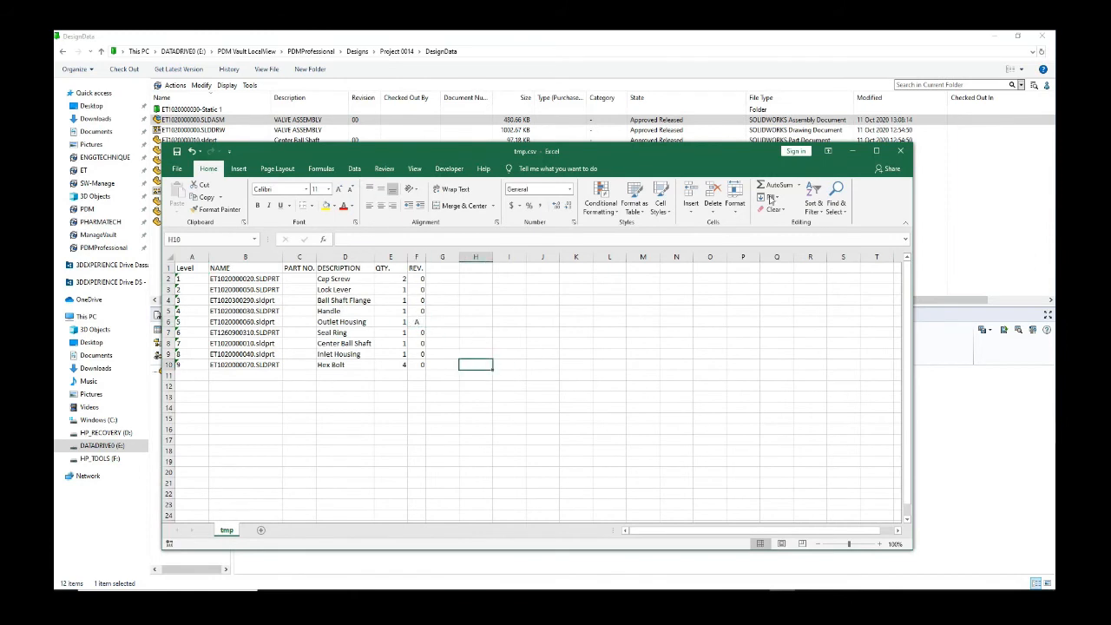
Step: Close the CSV workbook without saving the changes
{"action": "left_click", "coordinate": [902, 152]}
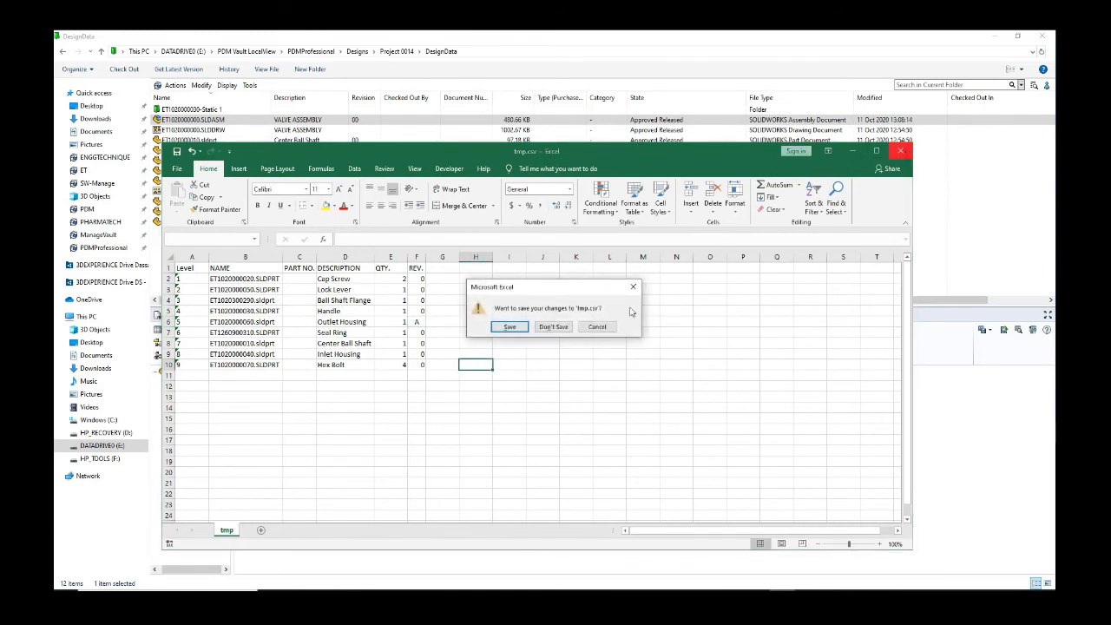
{"action": "left_click", "coordinate": [551, 327]}
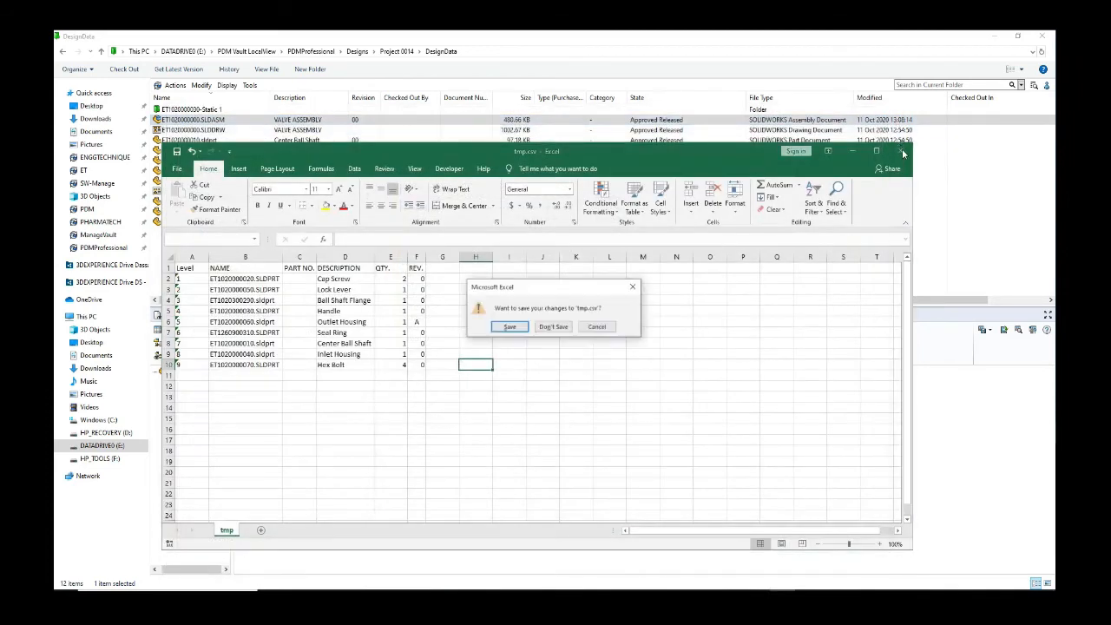
{"action": "left_click", "coordinate": [552, 327]}
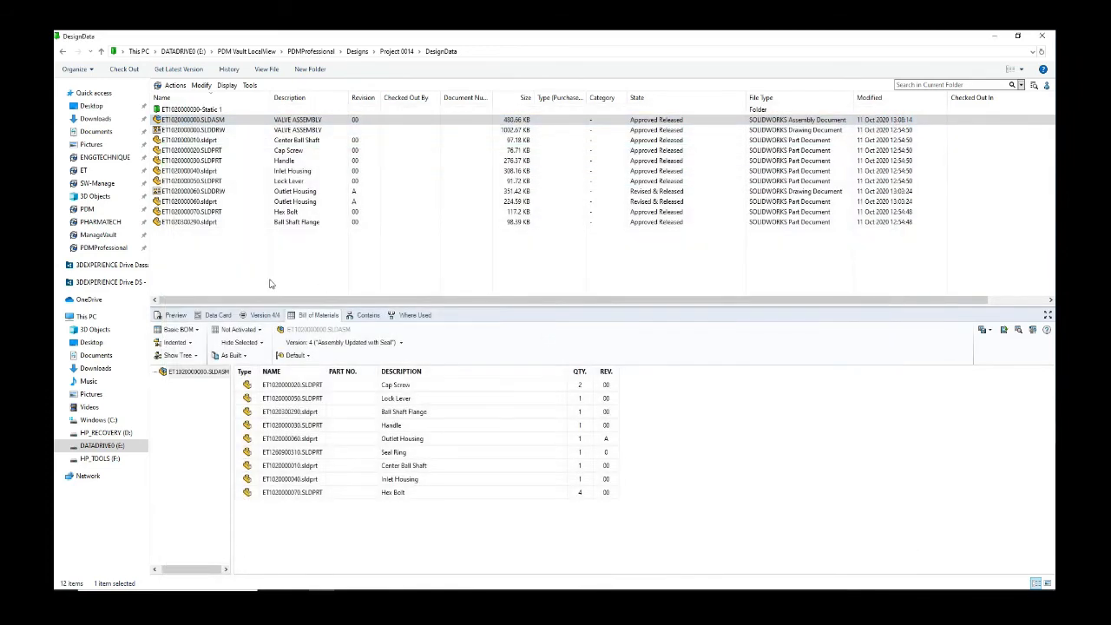
{"action": "left_click", "coordinate": [244, 264]}
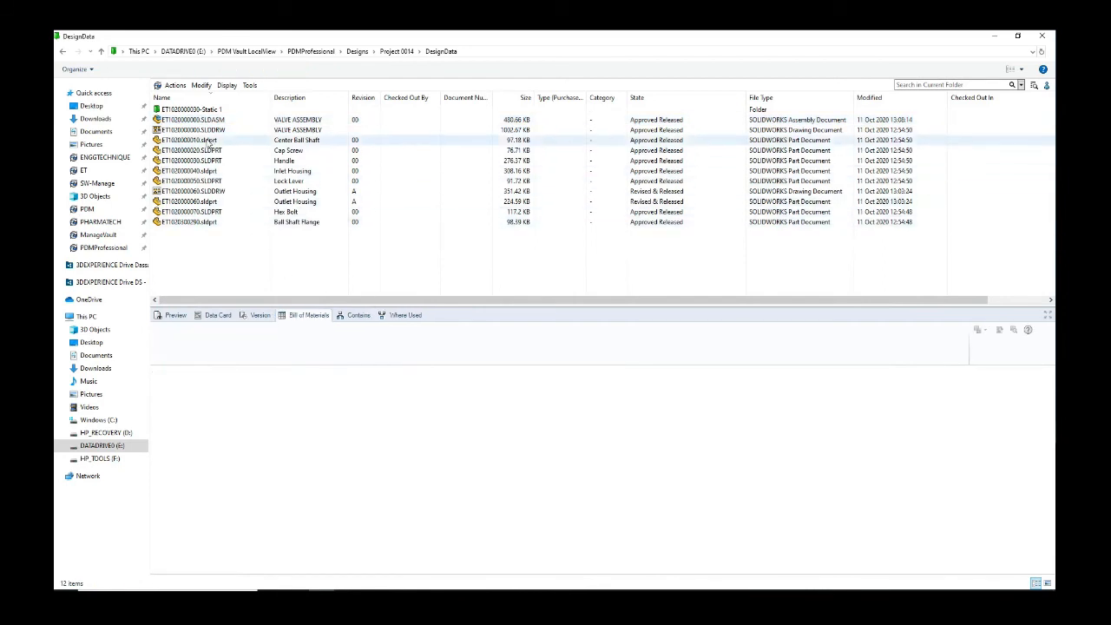
Step: Compare the valve assembly's BOM against version 1, the created version
{"action": "left_click", "coordinate": [373, 120]}
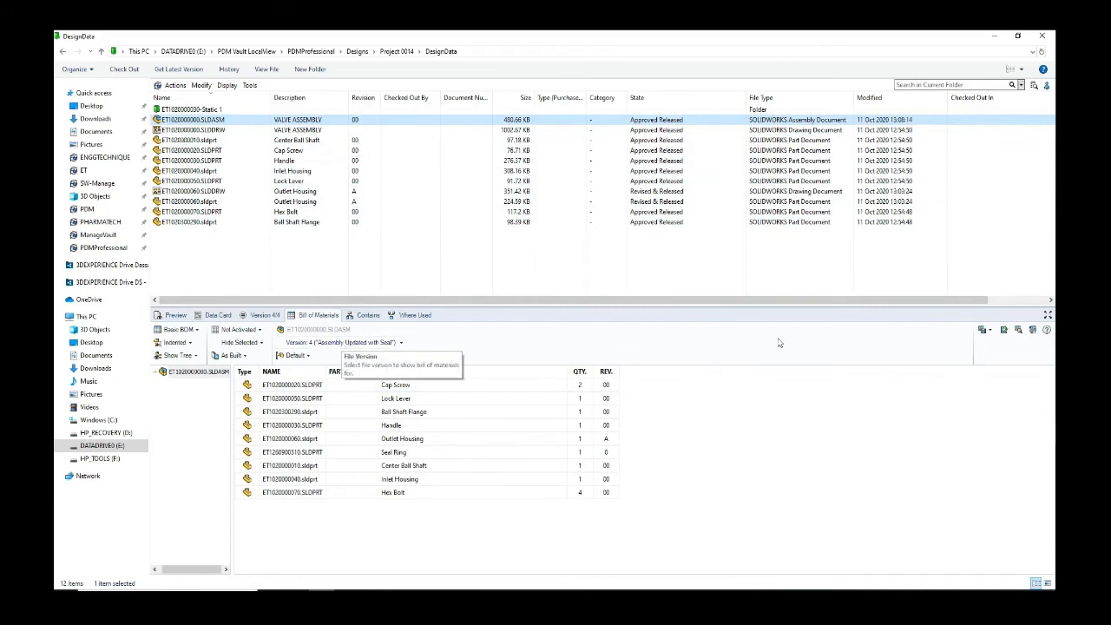
{"action": "left_click", "coordinate": [1032, 329]}
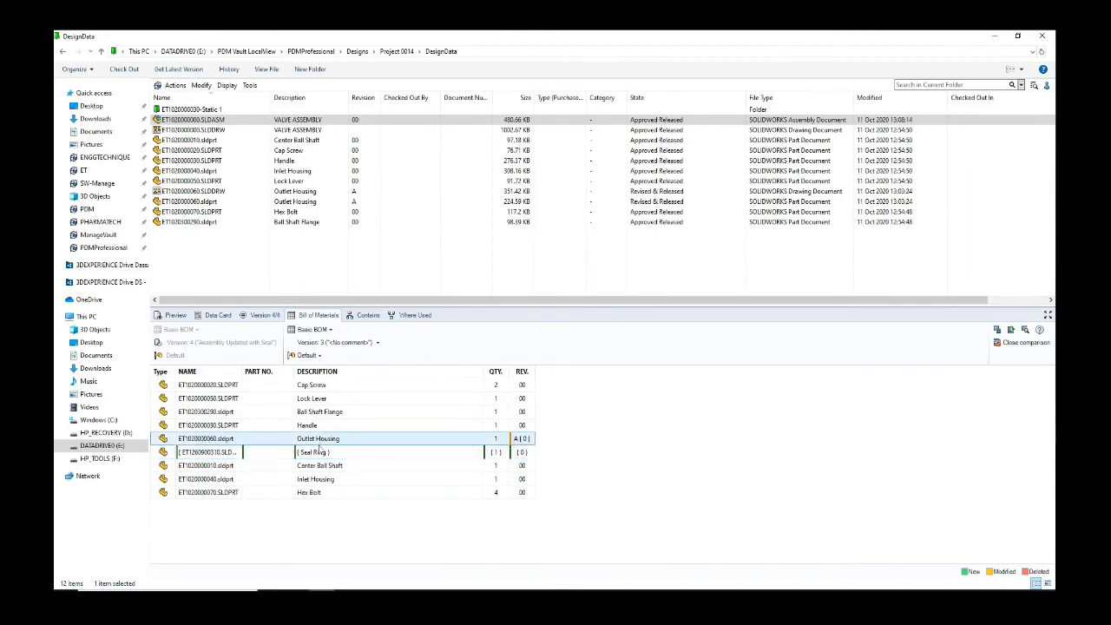
{"action": "left_click", "coordinate": [376, 342]}
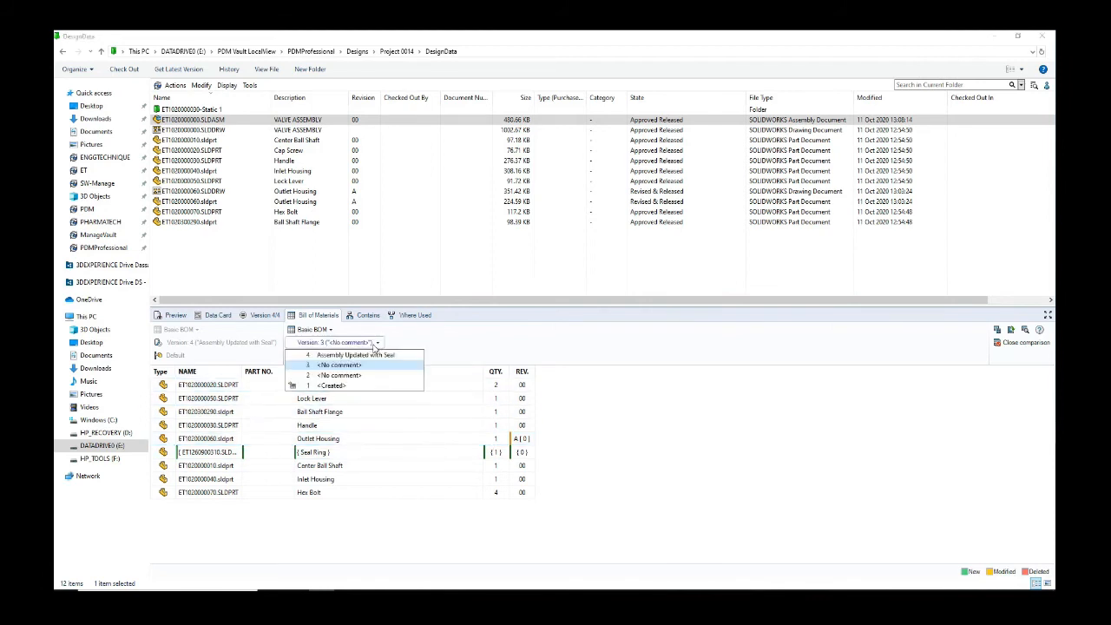
{"action": "left_click", "coordinate": [329, 385]}
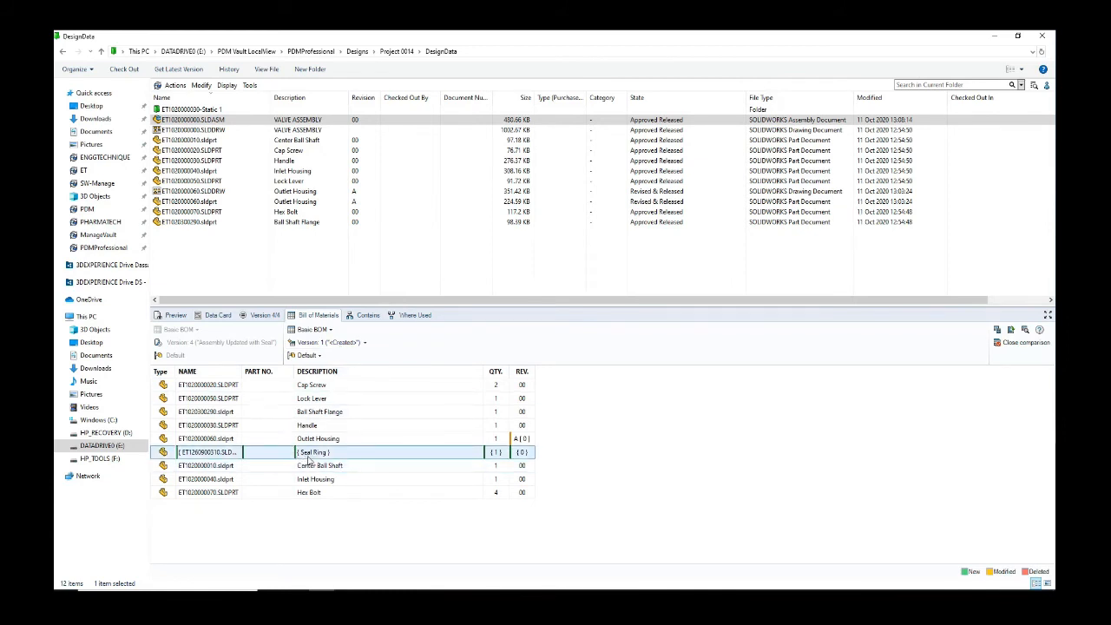
Step: Switch the comparison version to 4, then to version 3
{"action": "left_click", "coordinate": [354, 343]}
{"action": "left_click", "coordinate": [351, 355]}
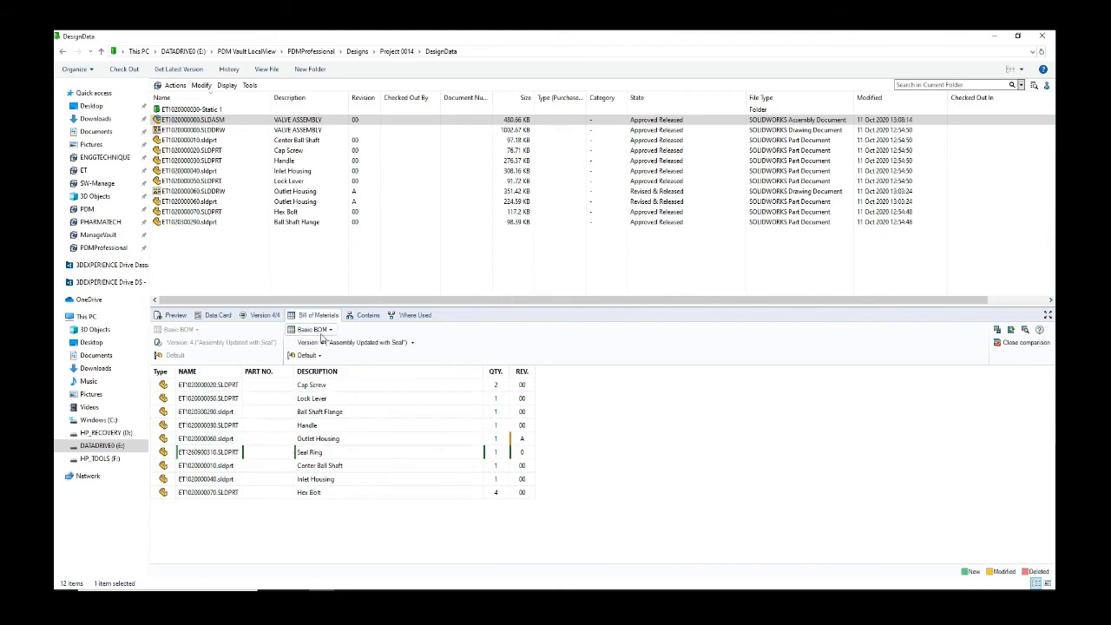
{"action": "left_click", "coordinate": [352, 343]}
{"action": "left_click", "coordinate": [338, 367]}
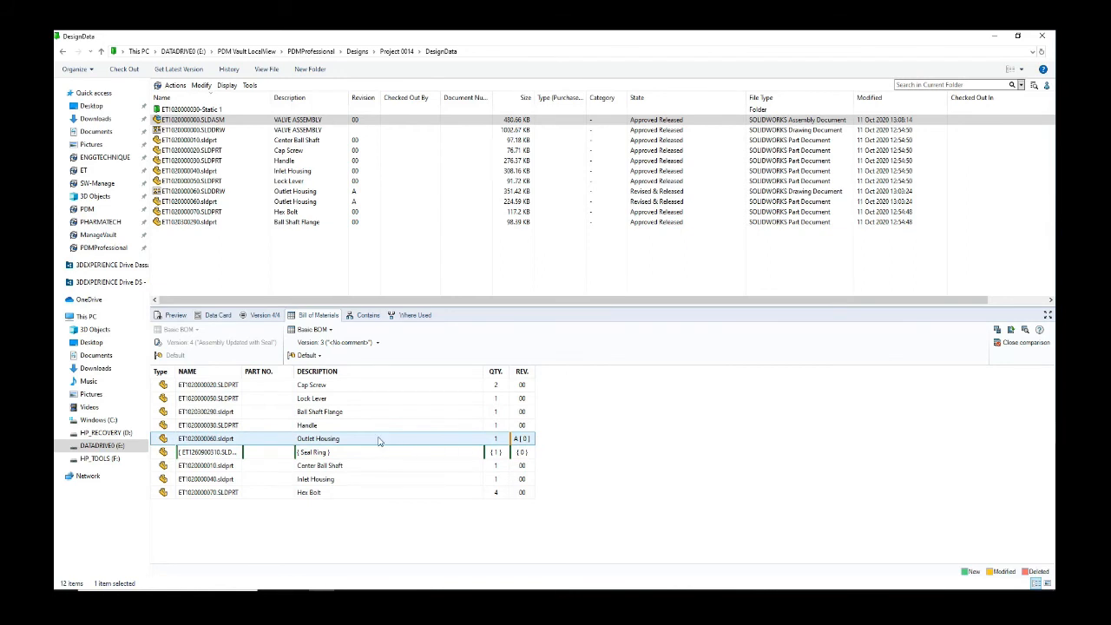
Step: Review the assembly's contained files, widening File Name and selecting ET1020000010.sldprt
{"action": "left_click", "coordinate": [366, 315]}
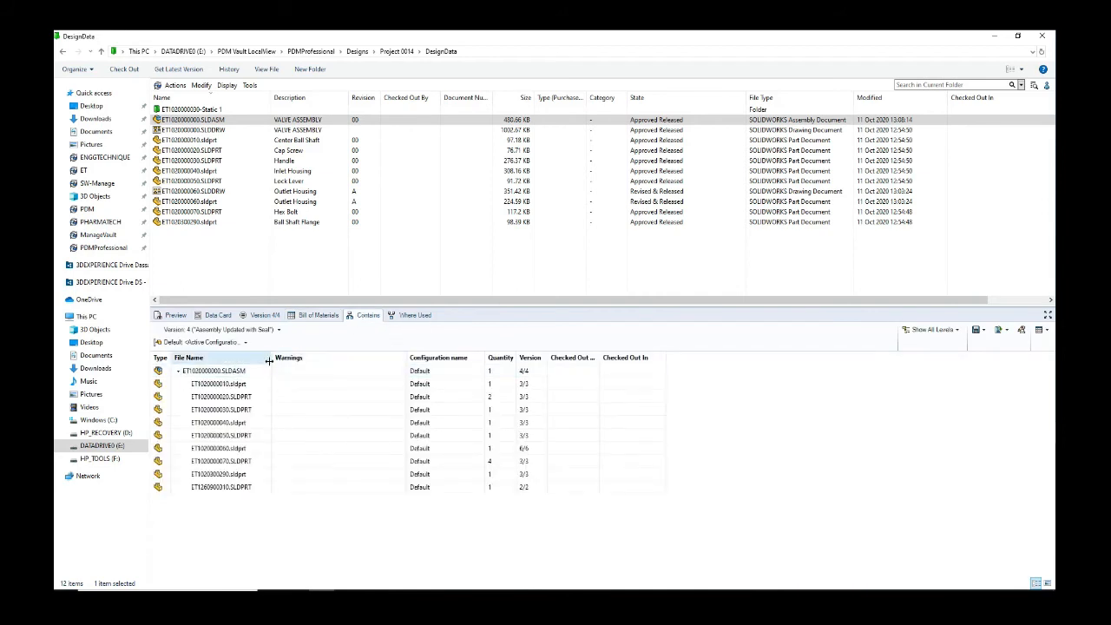
{"action": "left_click_drag", "start_coordinate": [269, 359], "coordinate": [277, 358]}
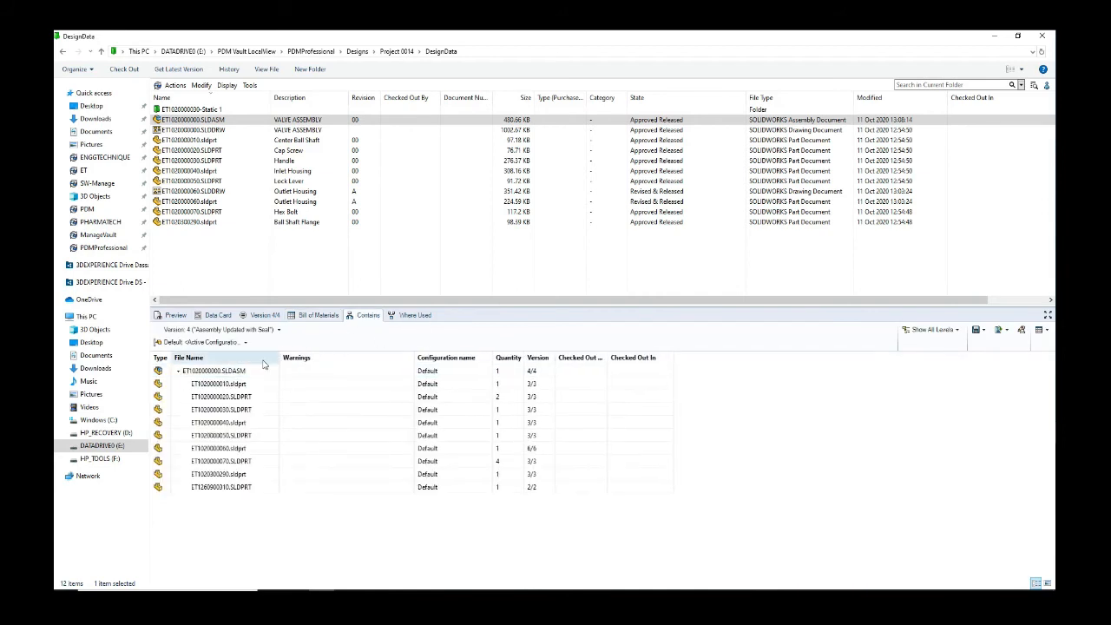
{"action": "left_click", "coordinate": [237, 373]}
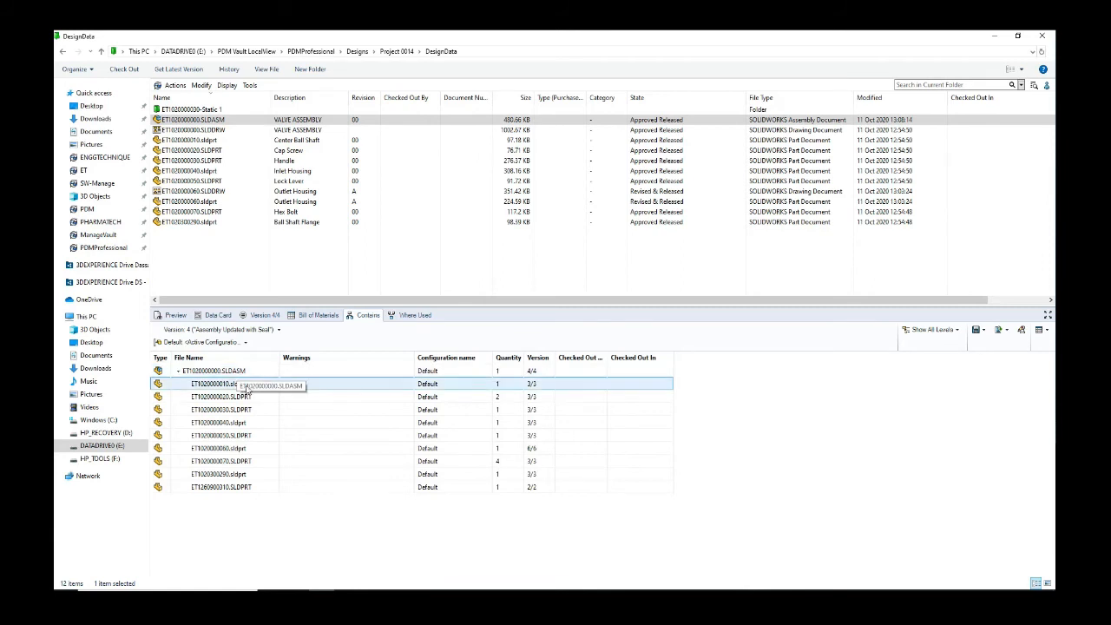
{"action": "left_click", "coordinate": [264, 386]}
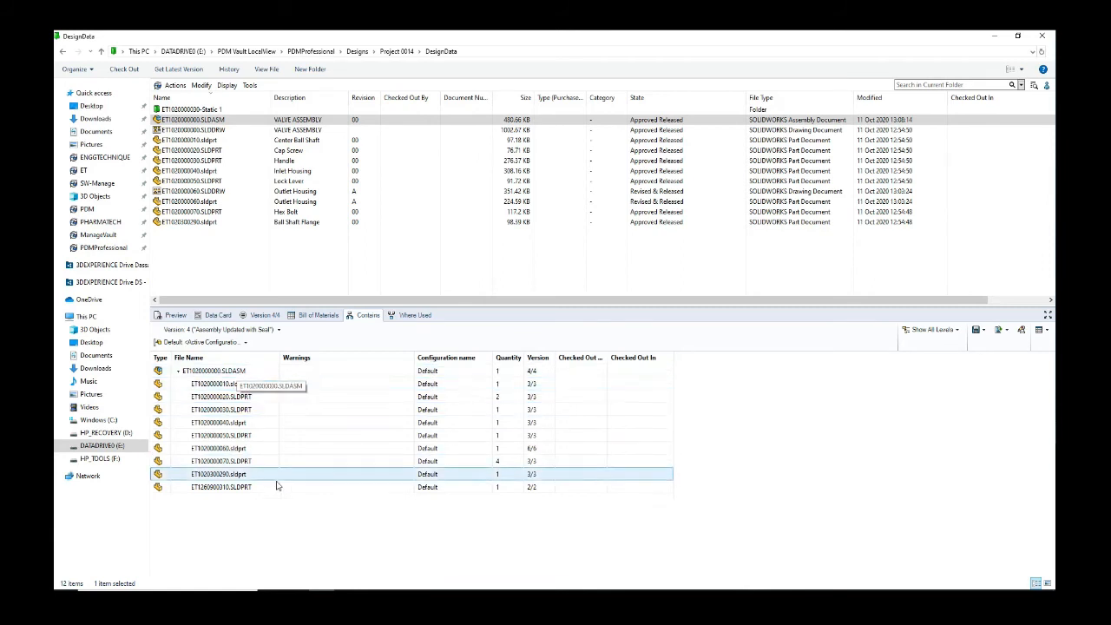
Step: Show where the Ball Shaft Flange part is used and select its referencing drawing
{"action": "left_click", "coordinate": [413, 315]}
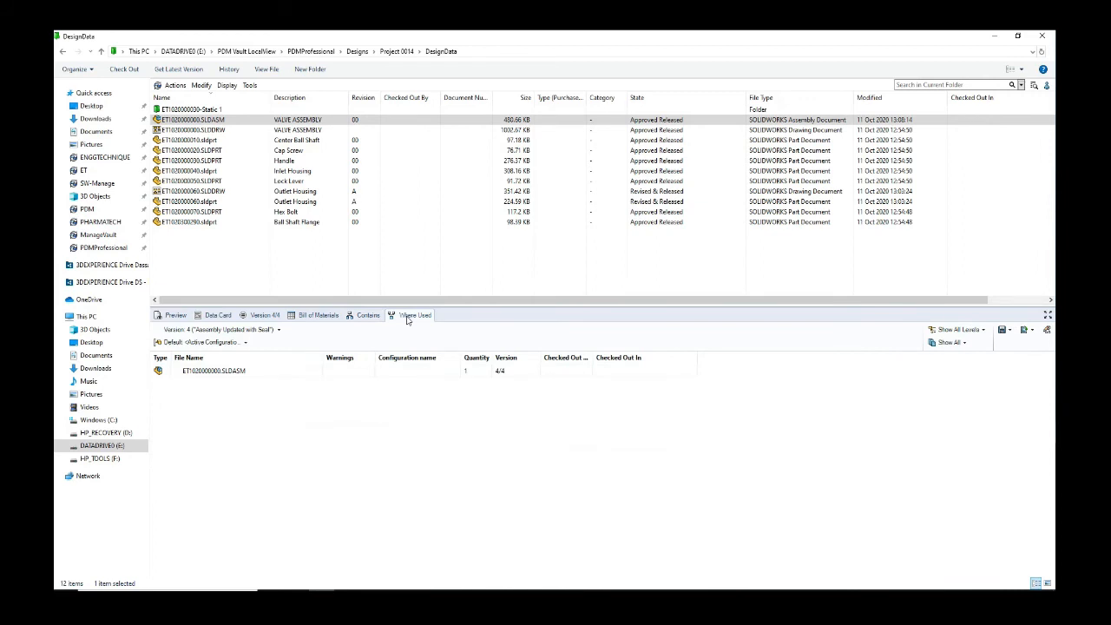
{"action": "left_click", "coordinate": [196, 223]}
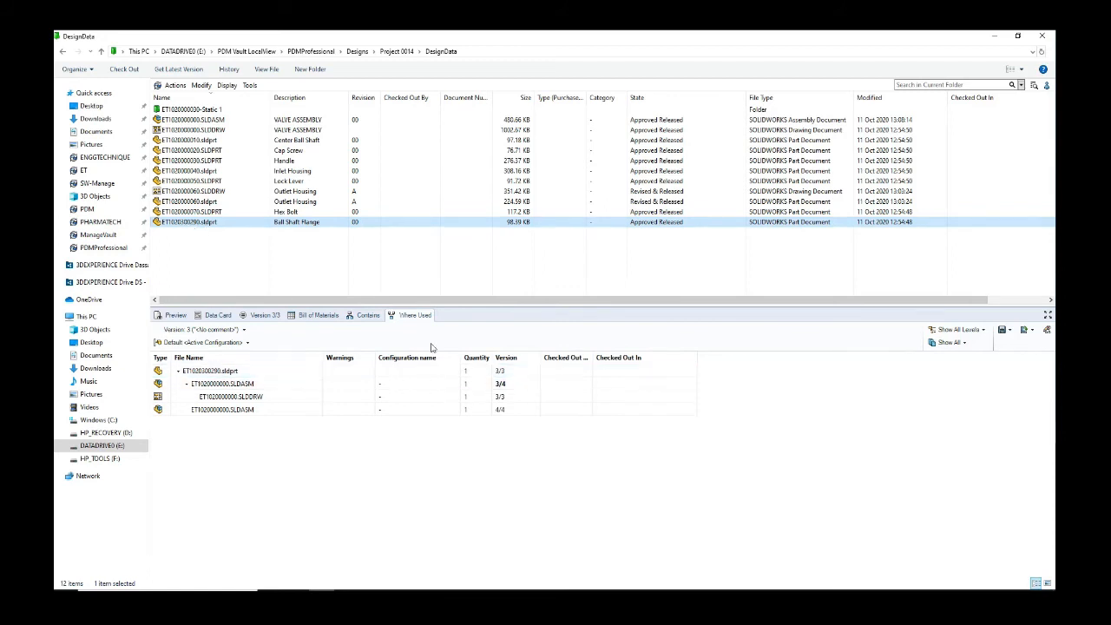
{"action": "left_click", "coordinate": [339, 400]}
Step: Browse from the vault root to Libraries > Sealing Component and select the Seal Ring part
{"action": "left_click", "coordinate": [319, 51]}
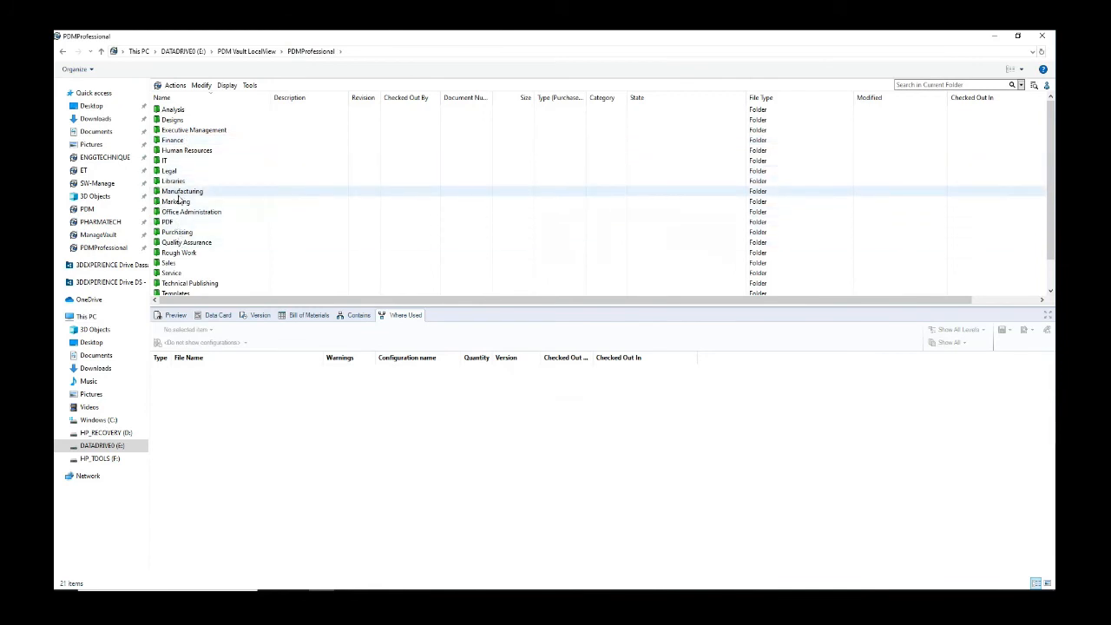
{"action": "double_click", "coordinate": [178, 181]}
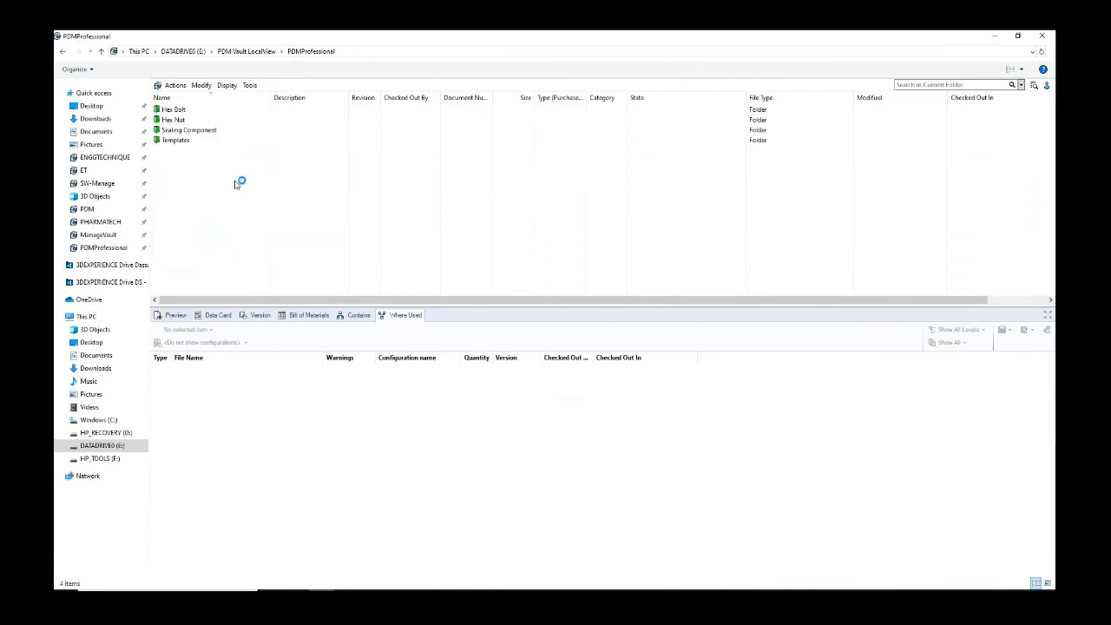
{"action": "double_click", "coordinate": [183, 130]}
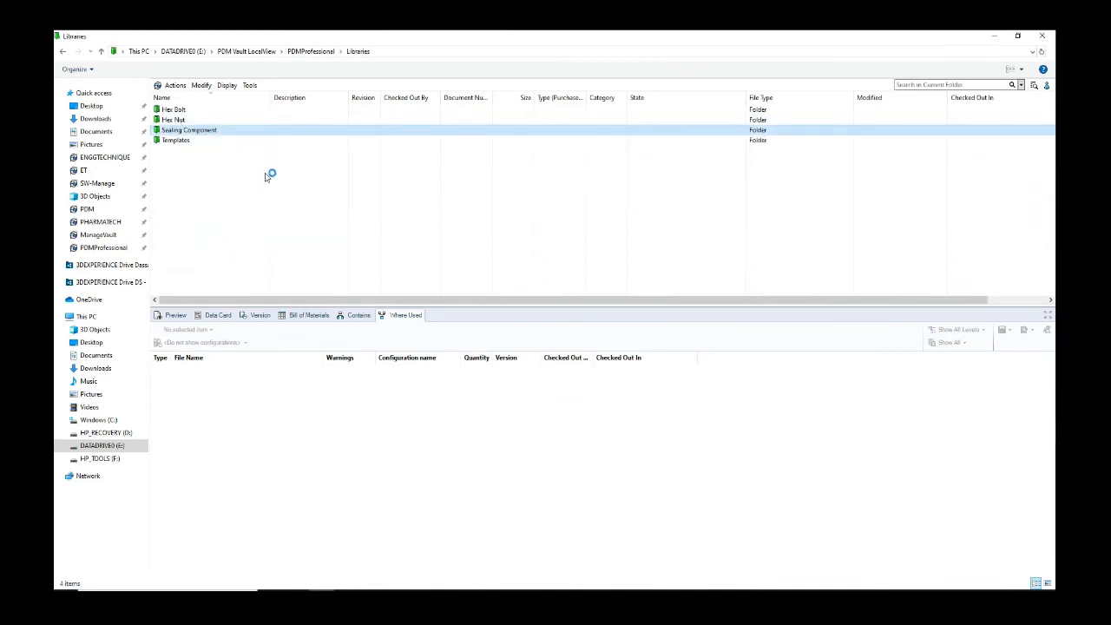
{"action": "left_click", "coordinate": [189, 113]}
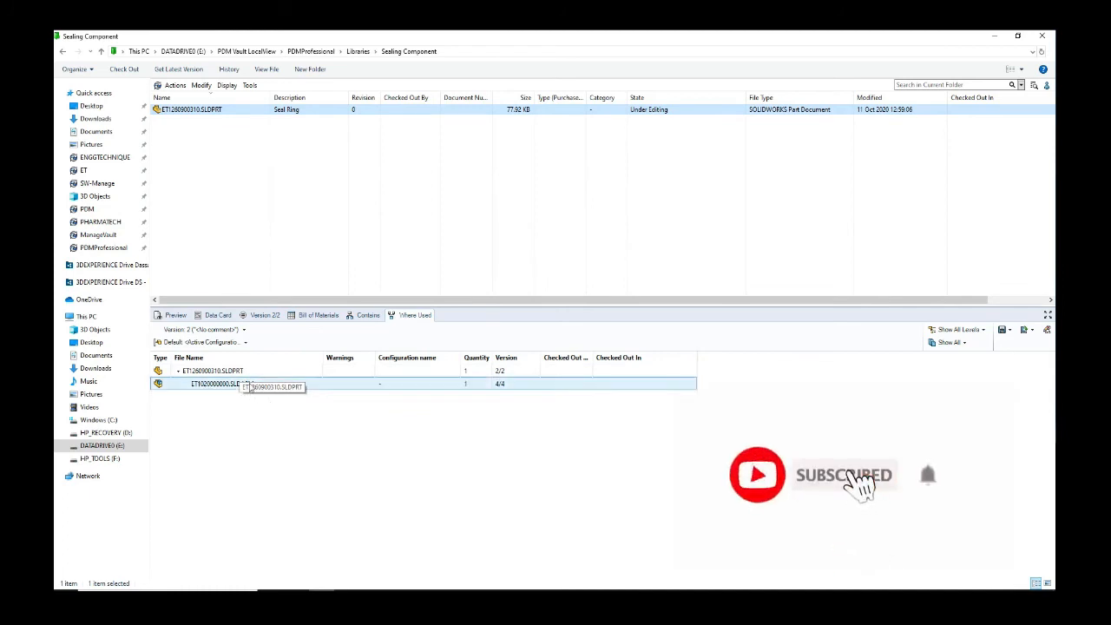
Step: View the Seal Ring's bill of materials, then return to the presentation slides
{"action": "left_click", "coordinate": [317, 315]}
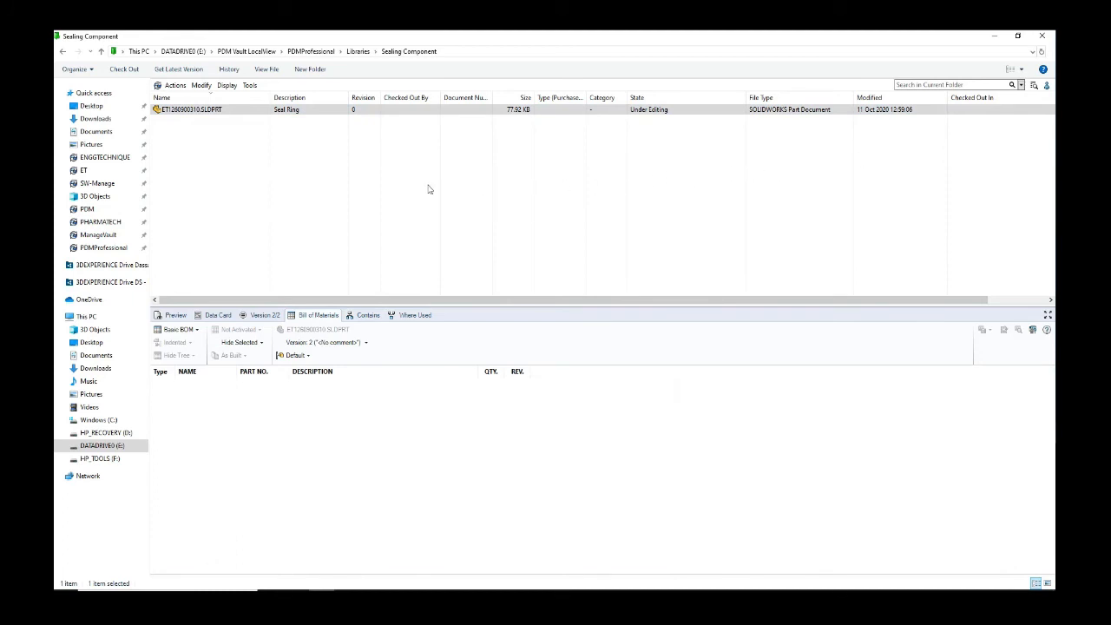
{"action": "left_click", "coordinate": [259, 203]}
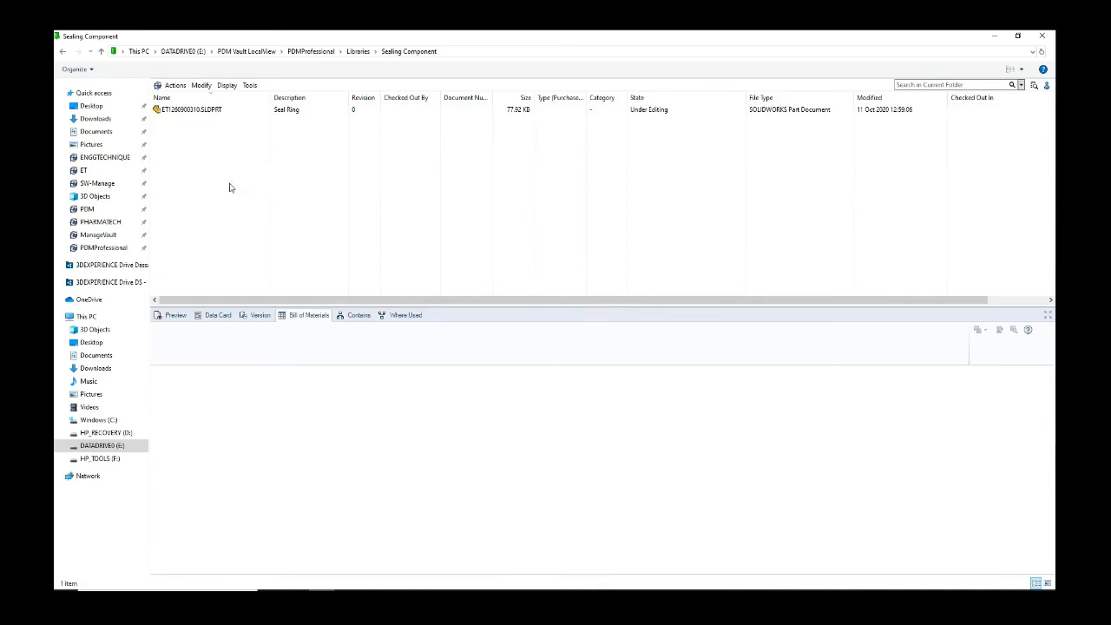
{"action": "key", "text": "alt+Tab"}
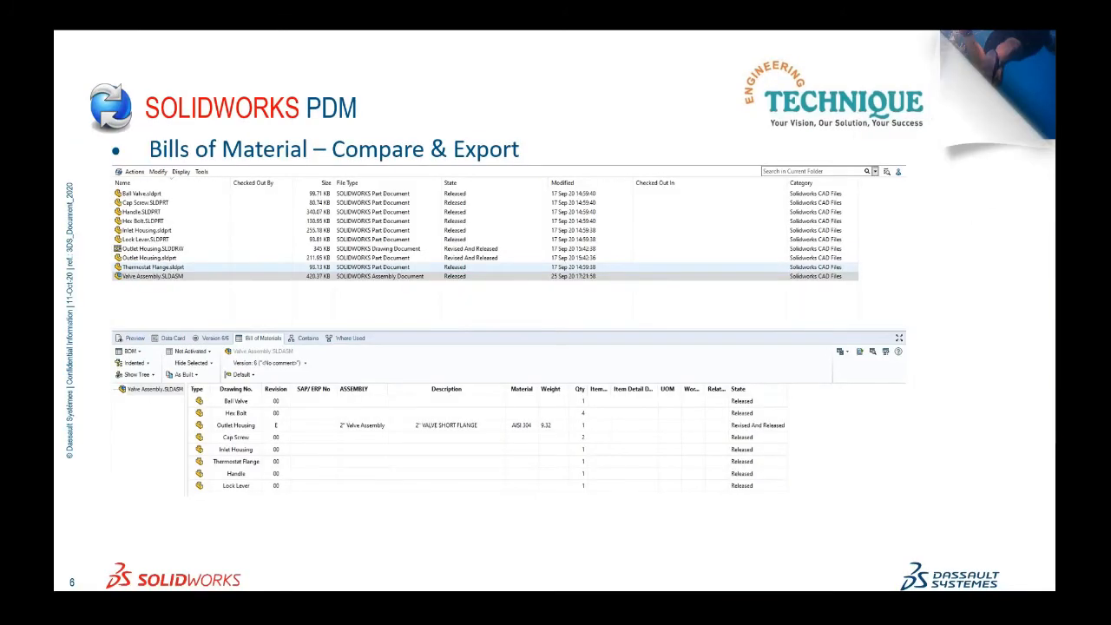